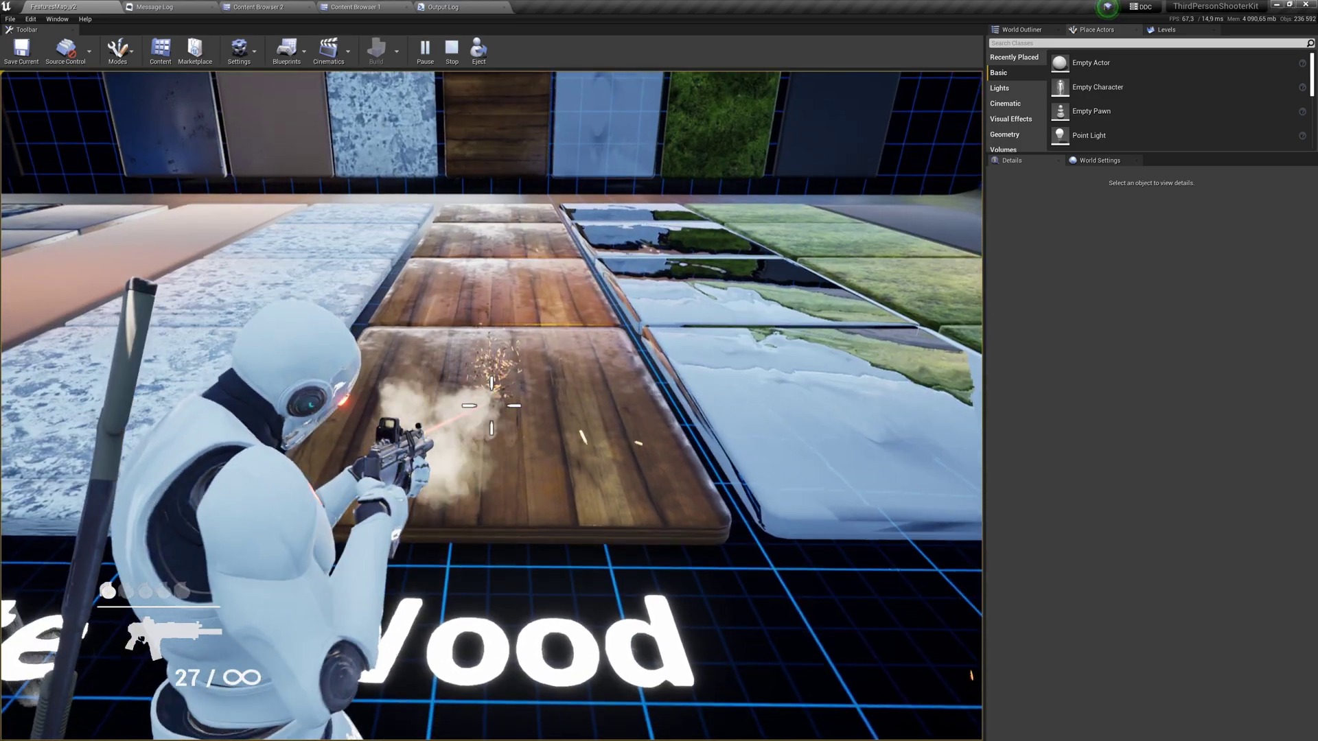
Step: In play mode, fire at the Wood floor tiles, then strafe over and fire at the Glass tiles
left_click(492, 406)
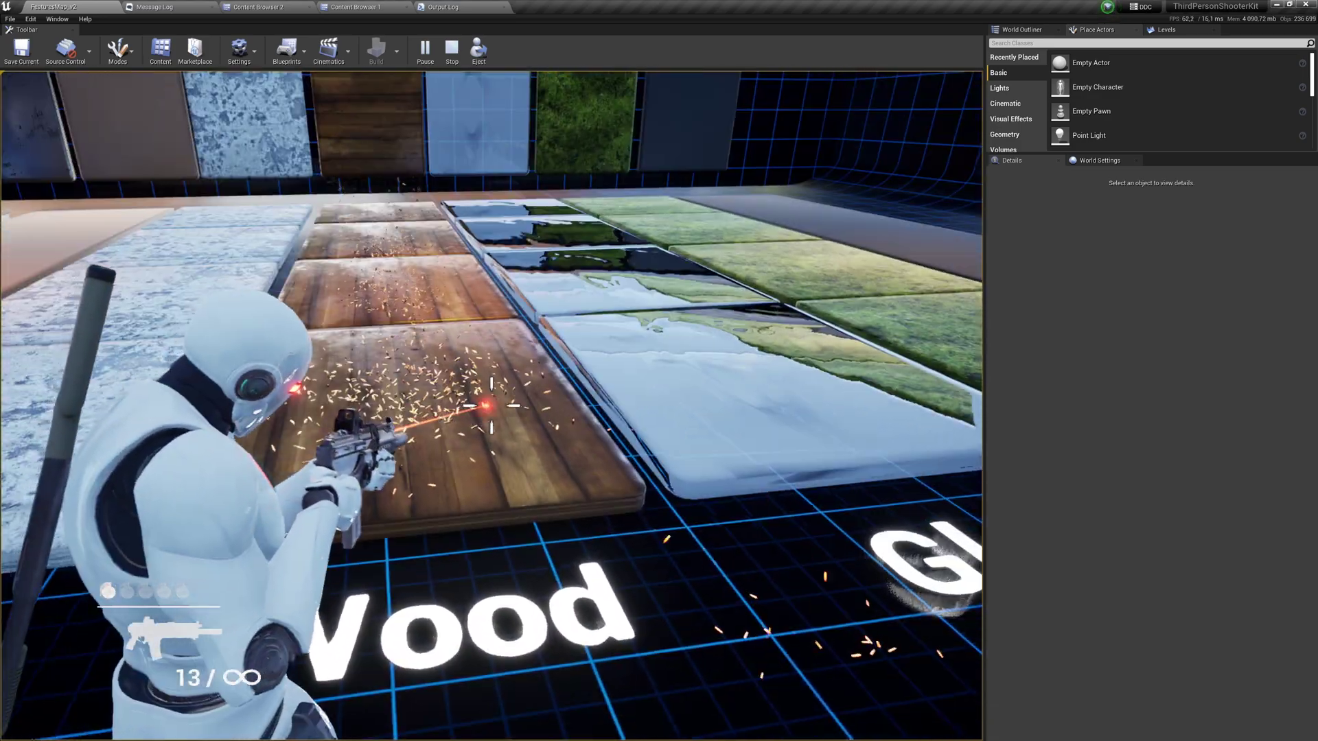
key("d")
left_click(492, 405)
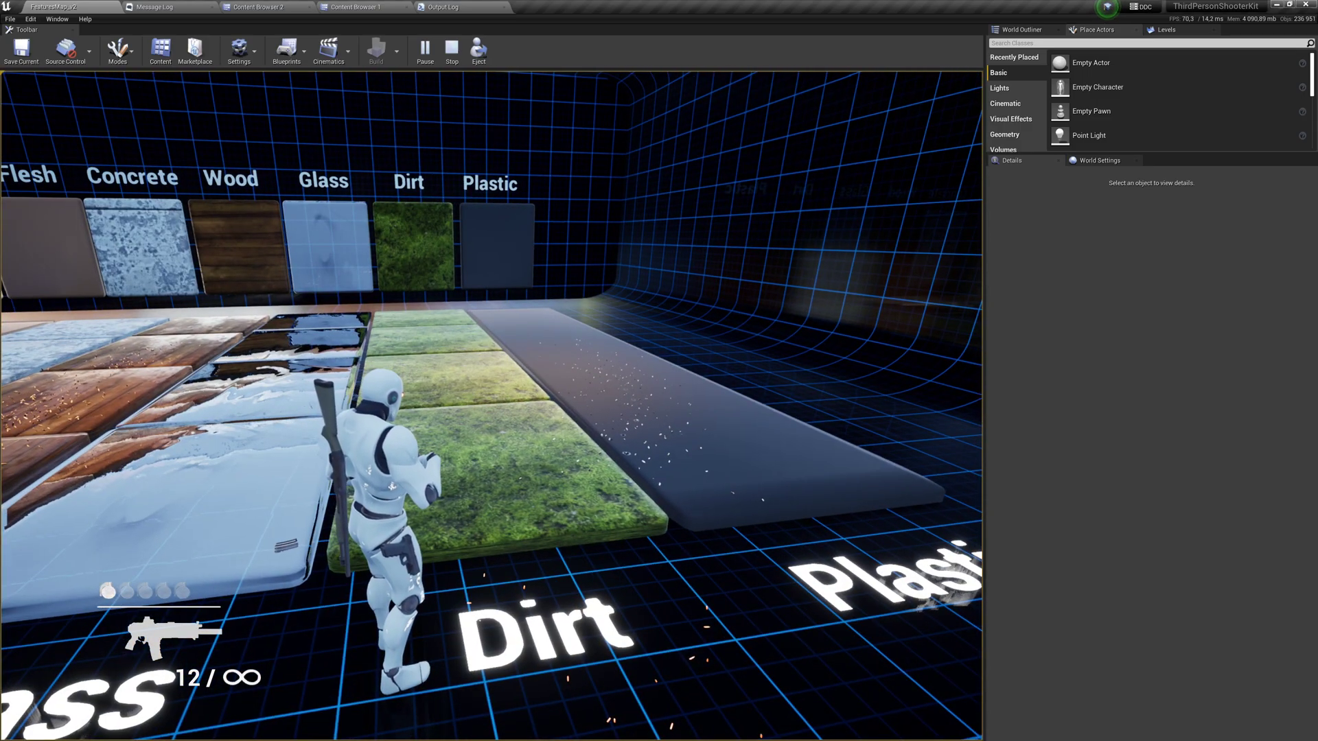
key("Escape")
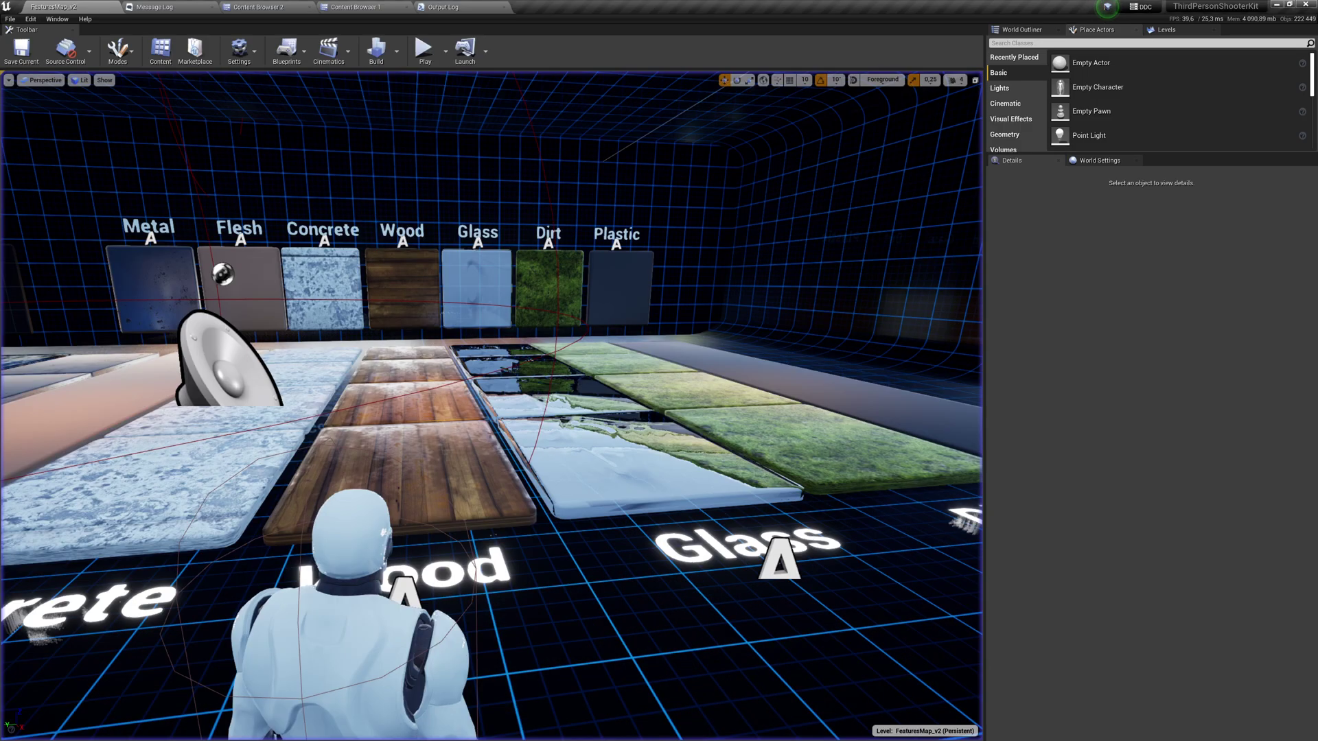
key("w")
key("d")
right_click_drag(492, 405, 439, 386)
key("a")
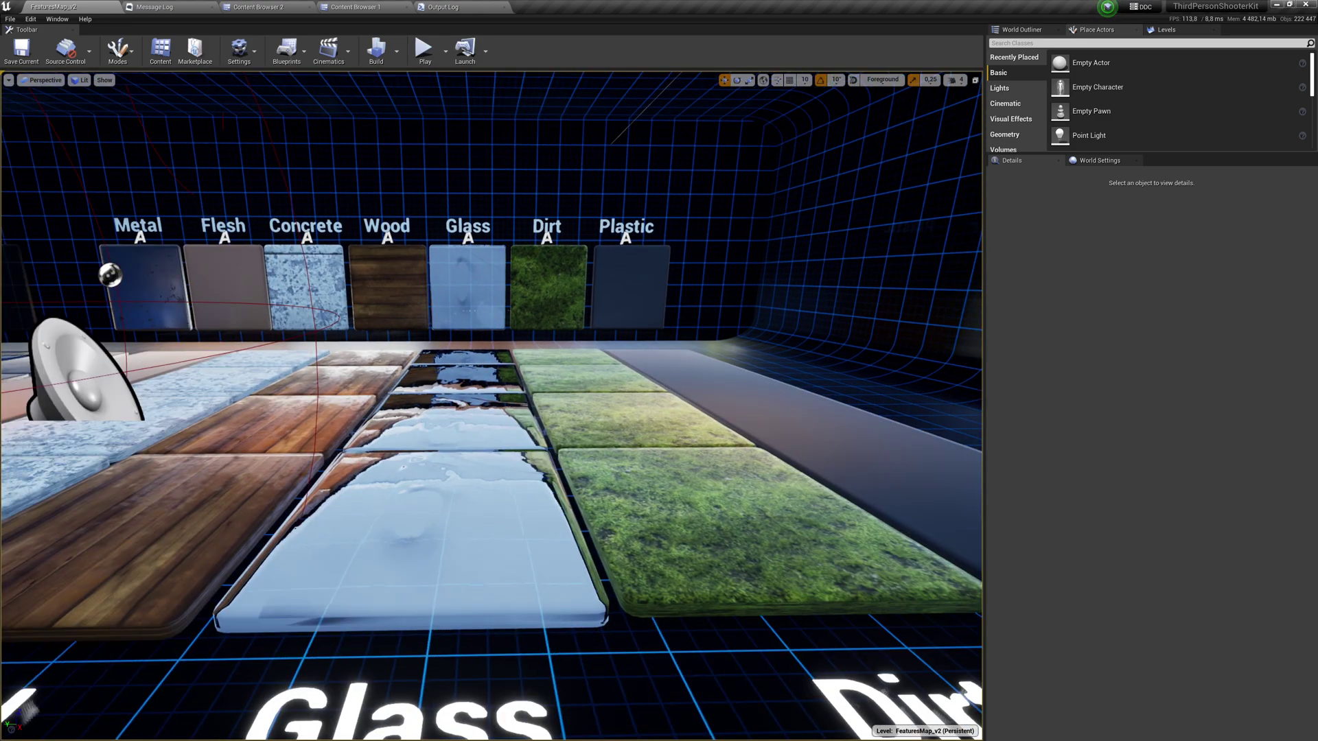
left_click_drag(382, 740, 418, 199)
double_click(419, 199)
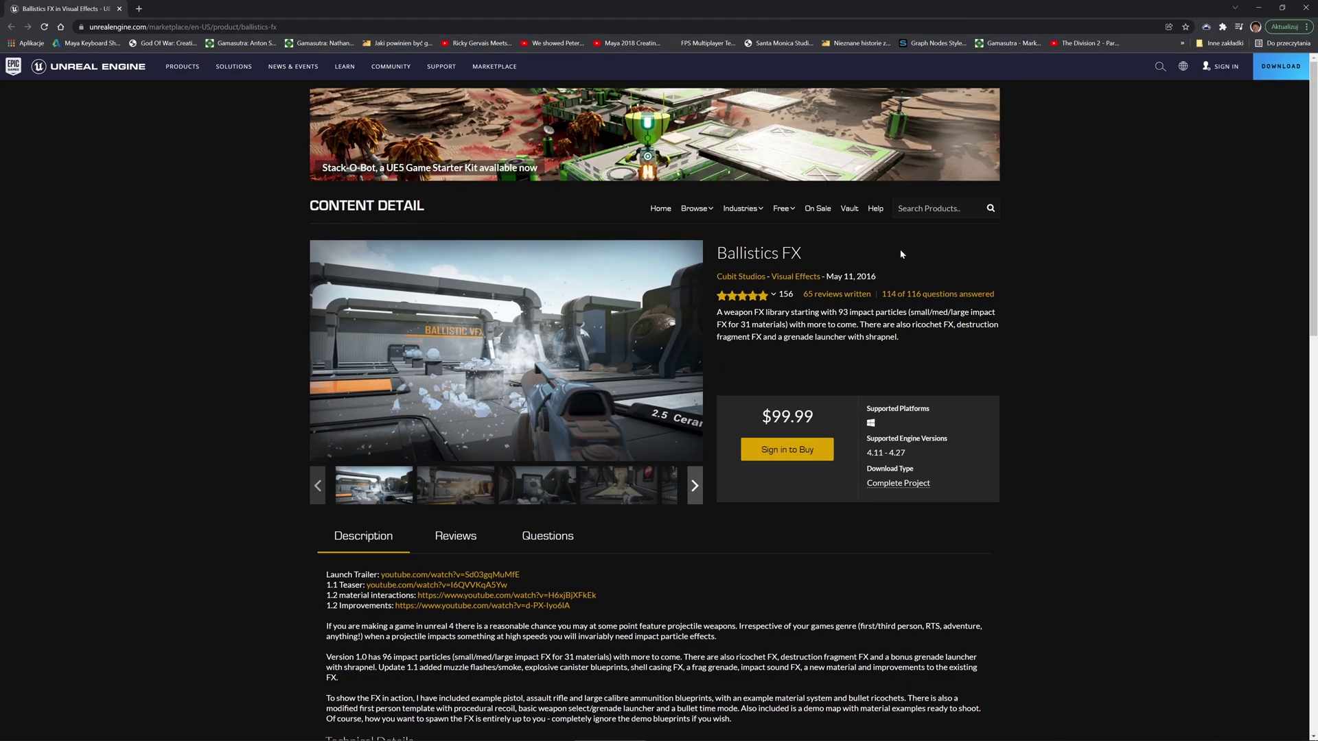
left_click(1254, 8)
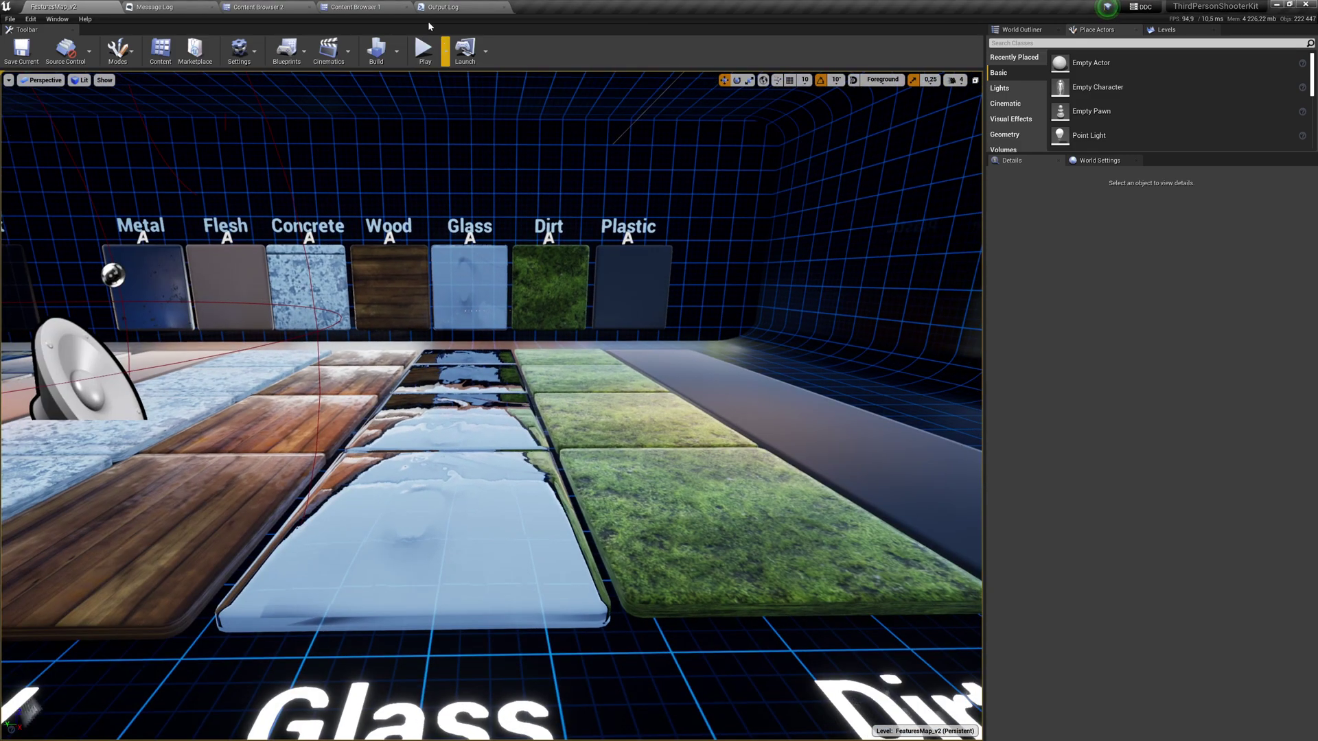
Step: In the Content Browser, expand BallisticsVFX and show its Particles folder
left_click(353, 6)
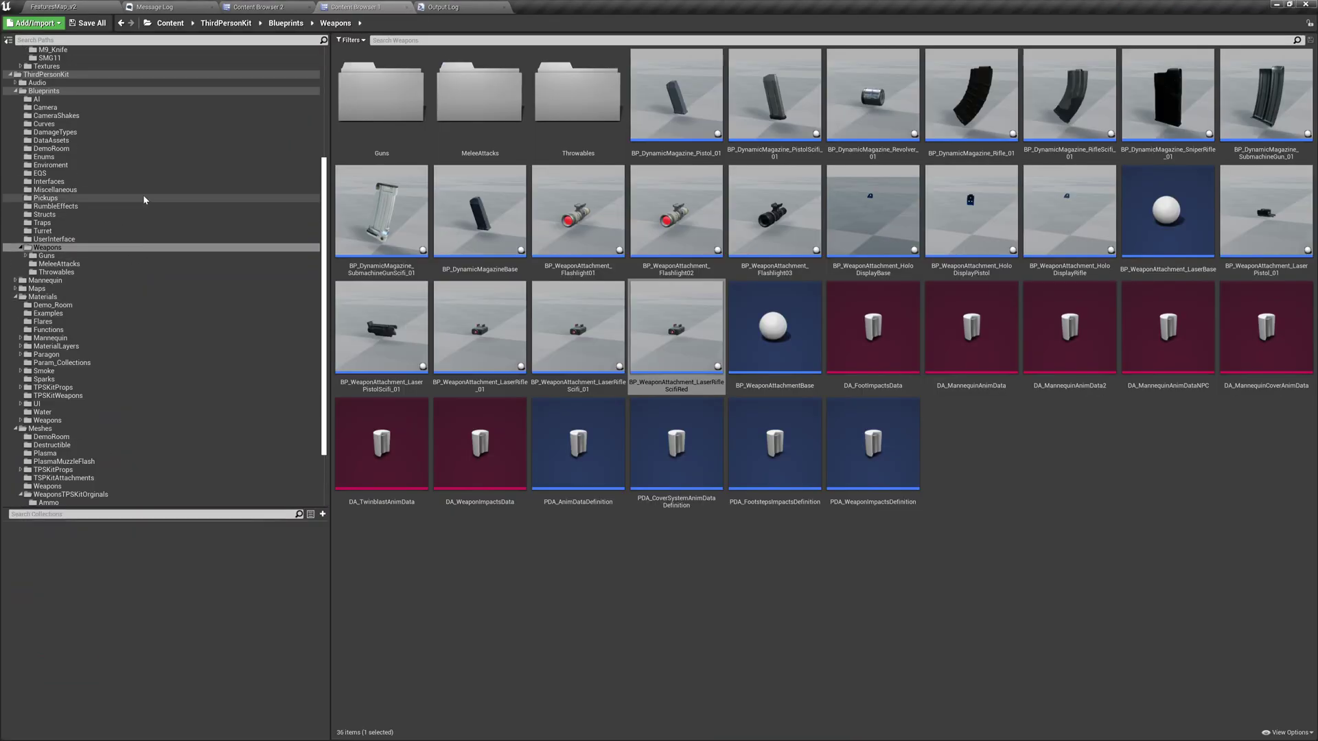
scroll(140, 192, "up", 8)
left_click(87, 61)
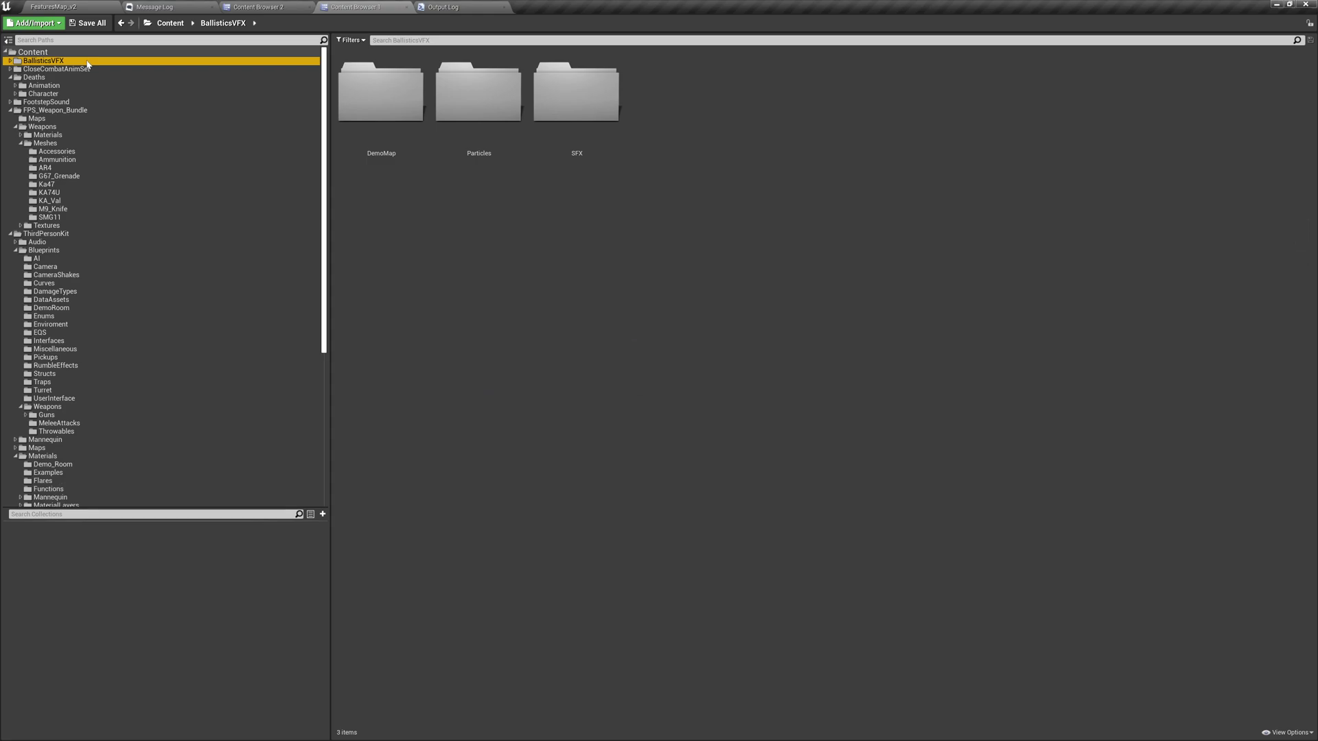
double_click(87, 63)
left_click(72, 78)
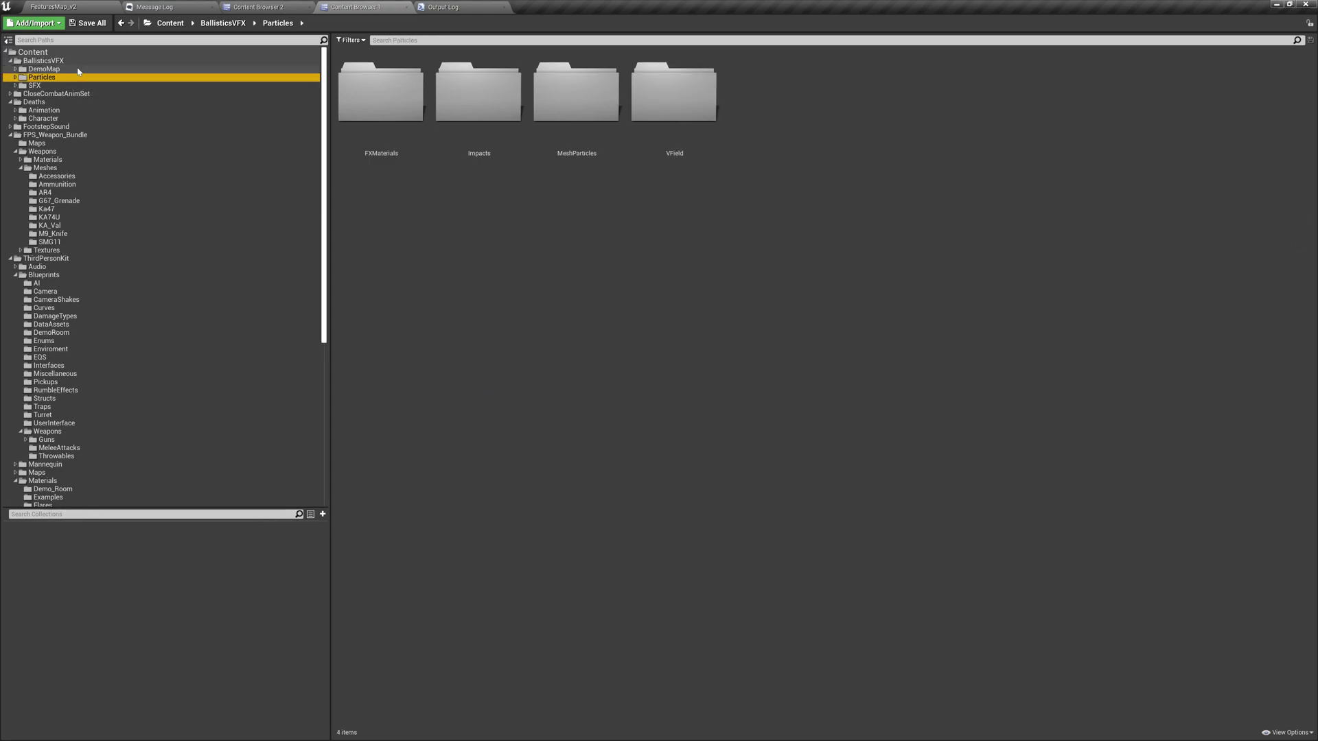
Step: Filter to Particle System assets and scroll through every effect under BallisticsVFX
left_click(349, 40)
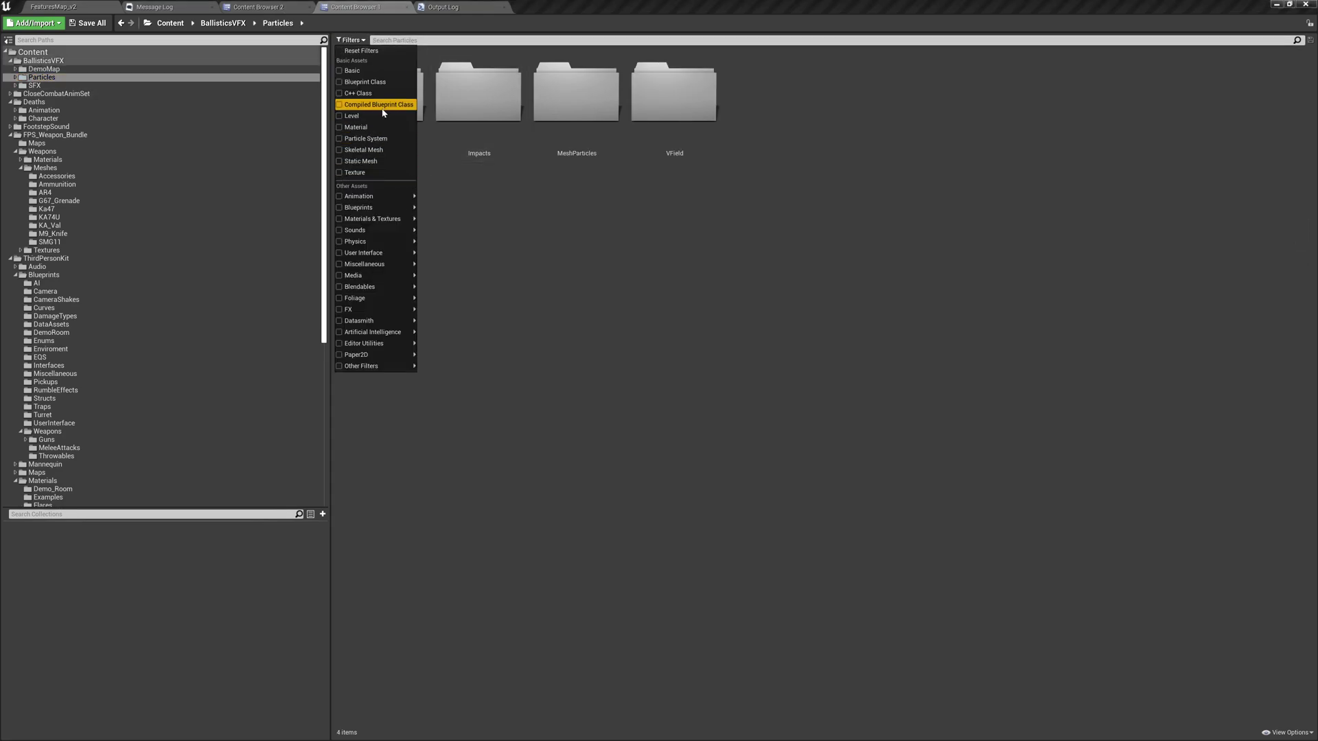
left_click(366, 139)
left_click(88, 62)
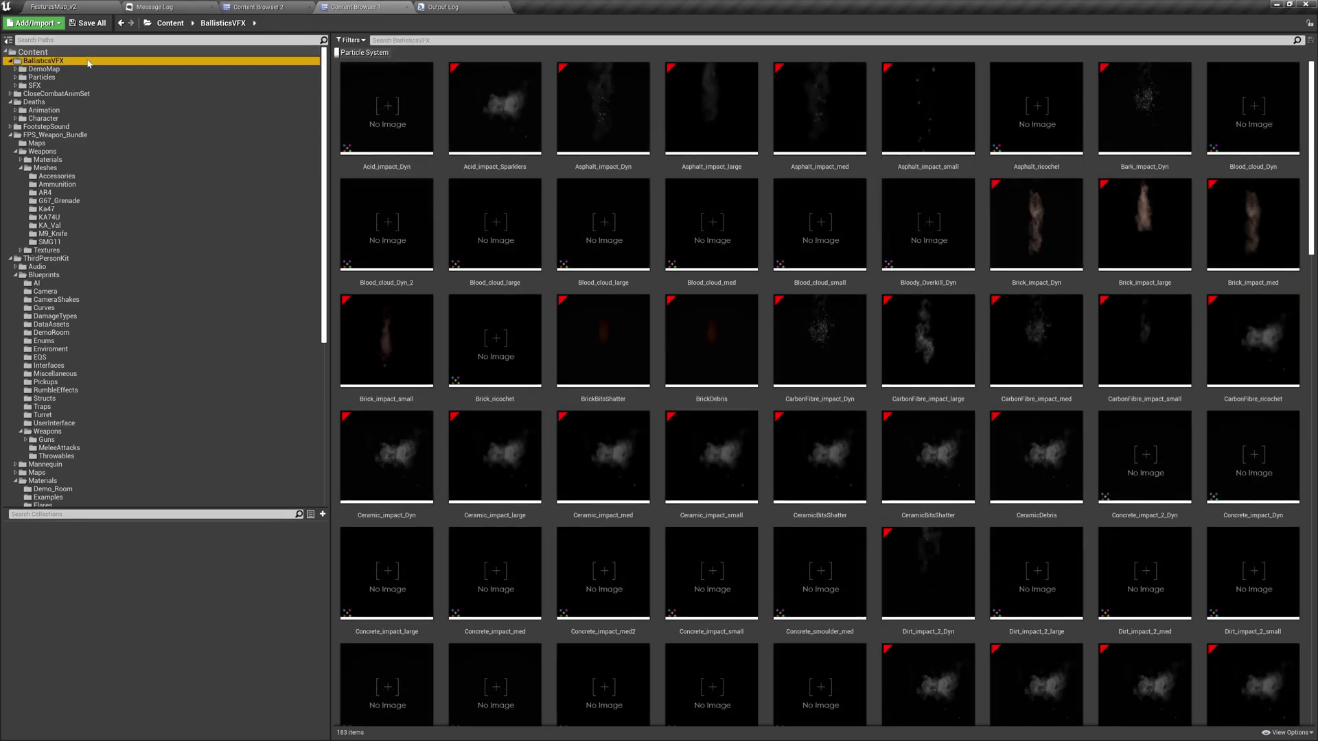
scroll(685, 446, "down", 3)
scroll(697, 376, "down", 2, "ctrl")
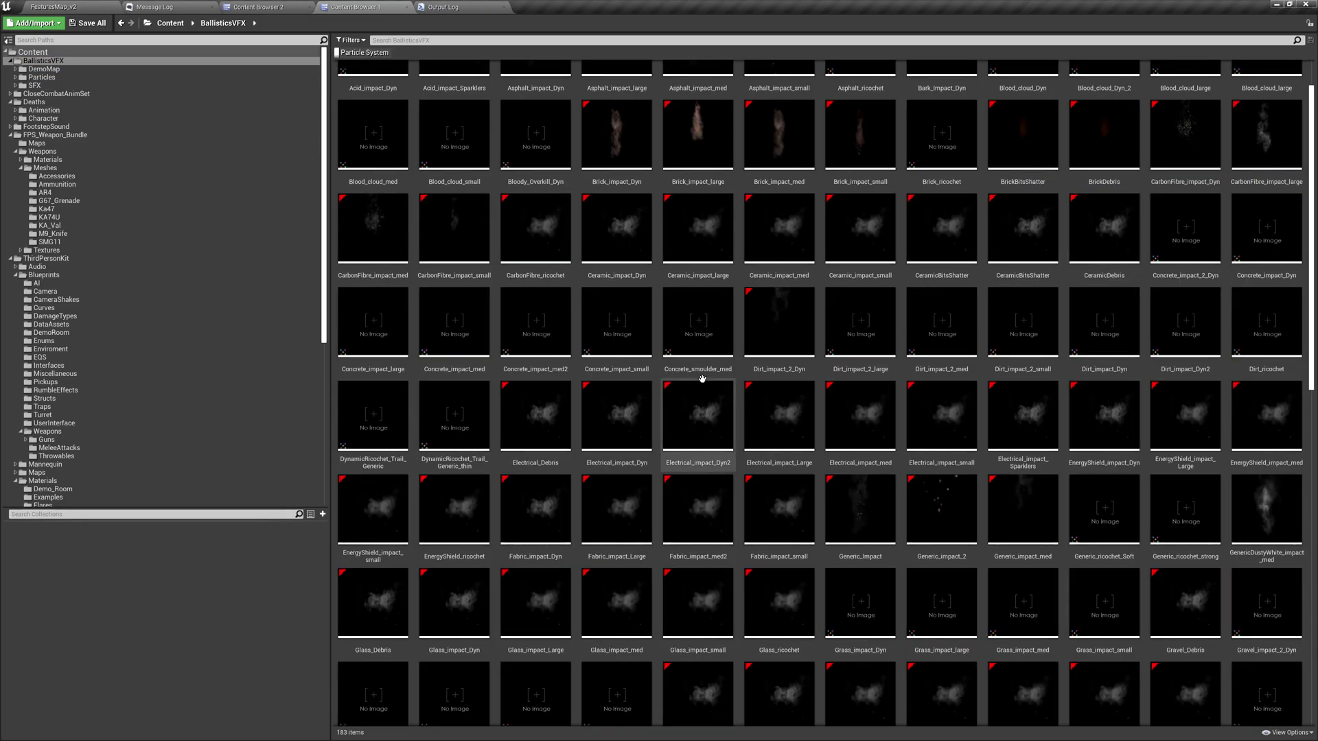
scroll(701, 420, "down", 10)
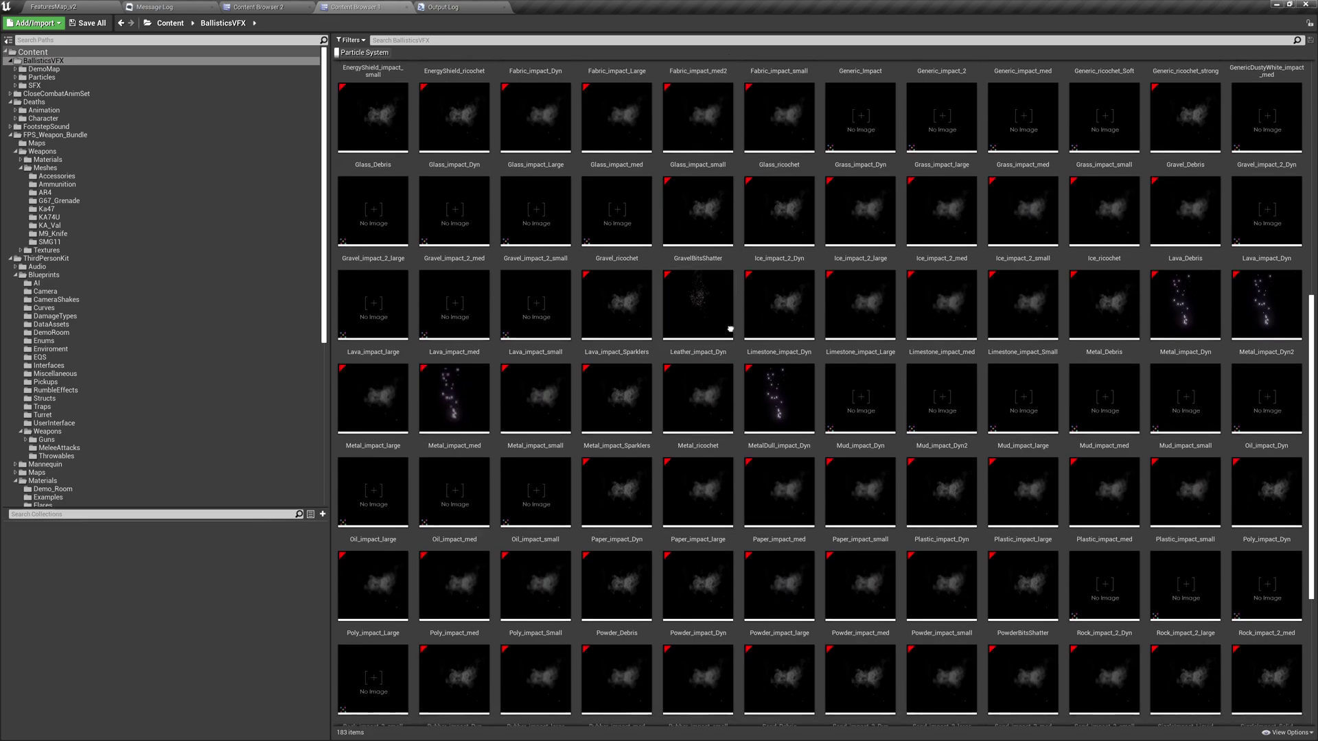
scroll(538, 309, "up", 10)
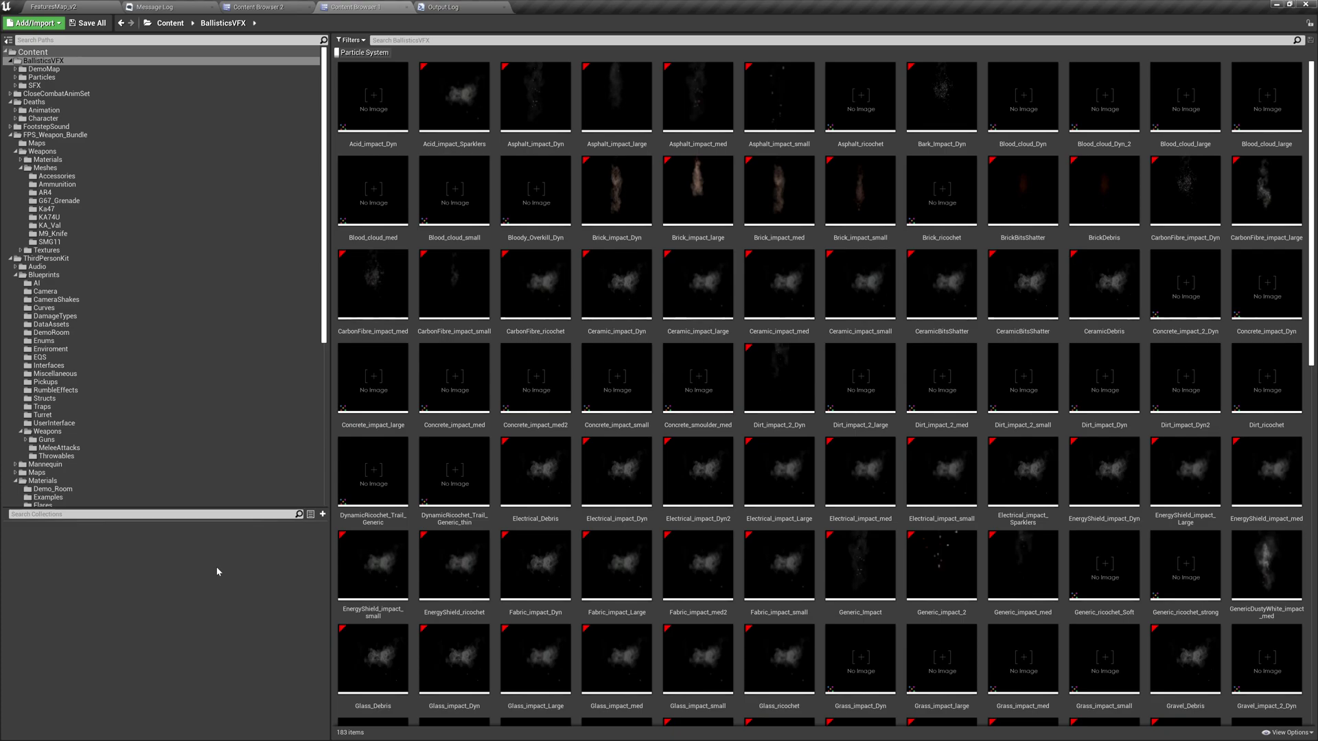
Step: Search all Content for 'da_ impact' and browse to the DA_WeaponImpactsData asset
left_click(33, 52)
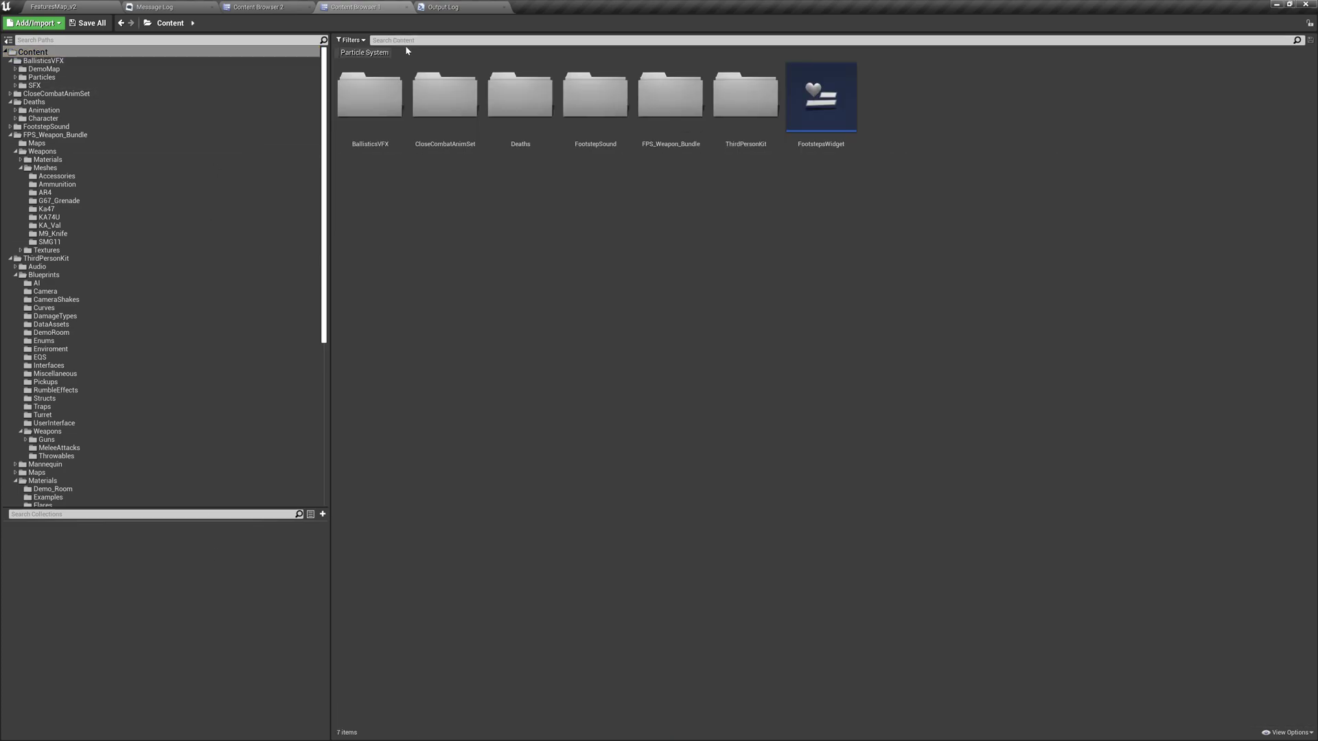
left_click(406, 41)
type("da")
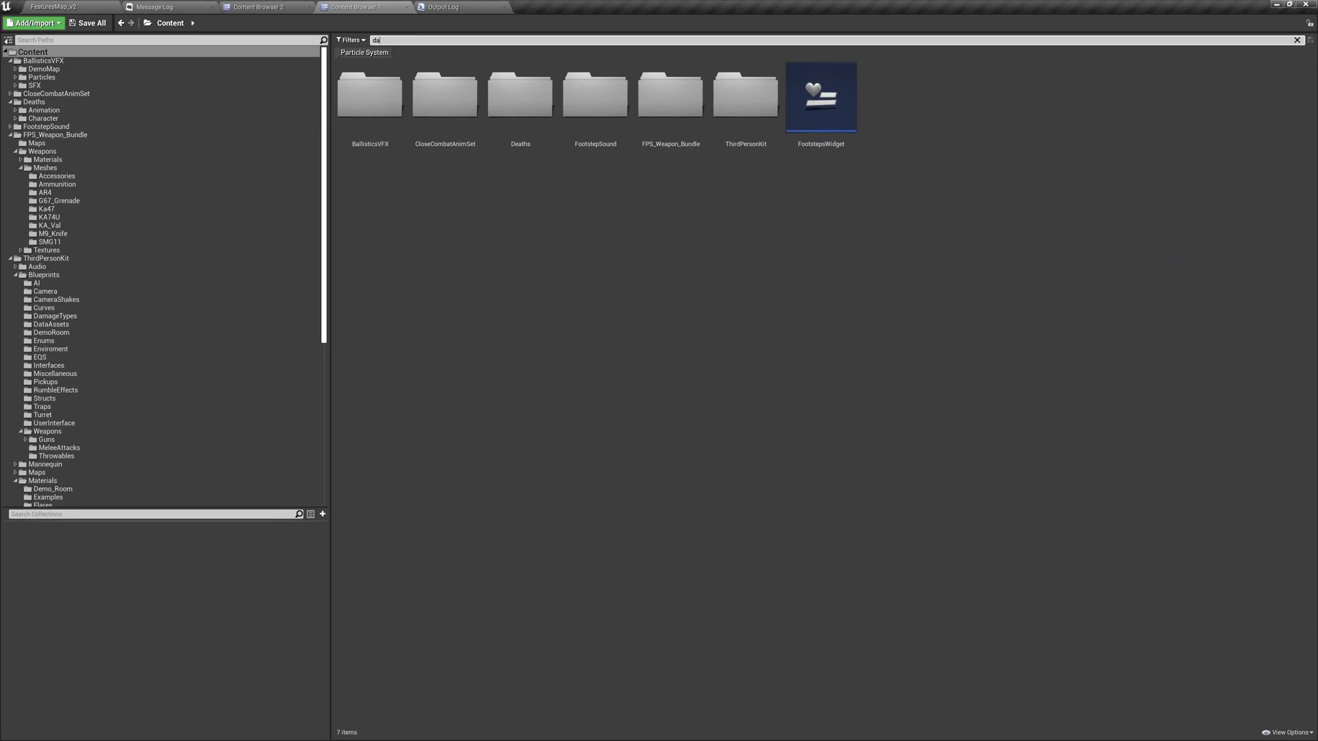
type("_ im")
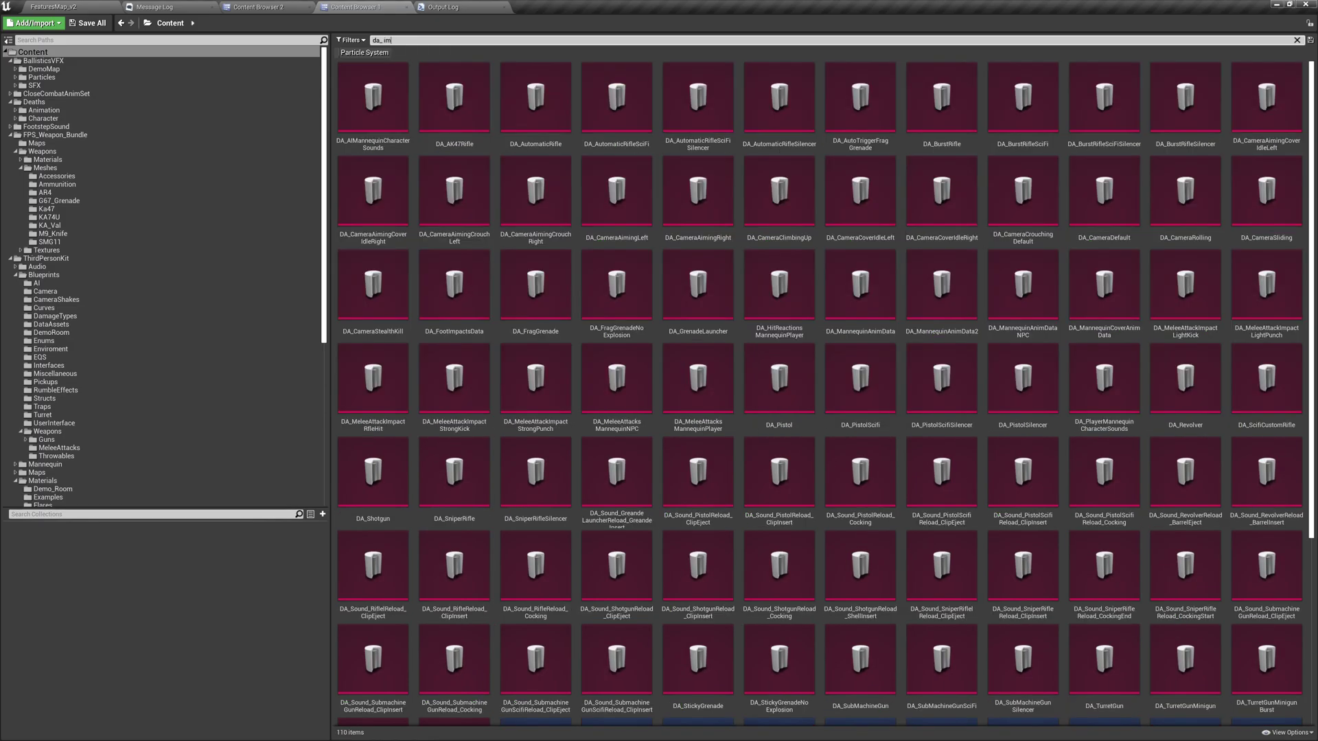
type("pact")
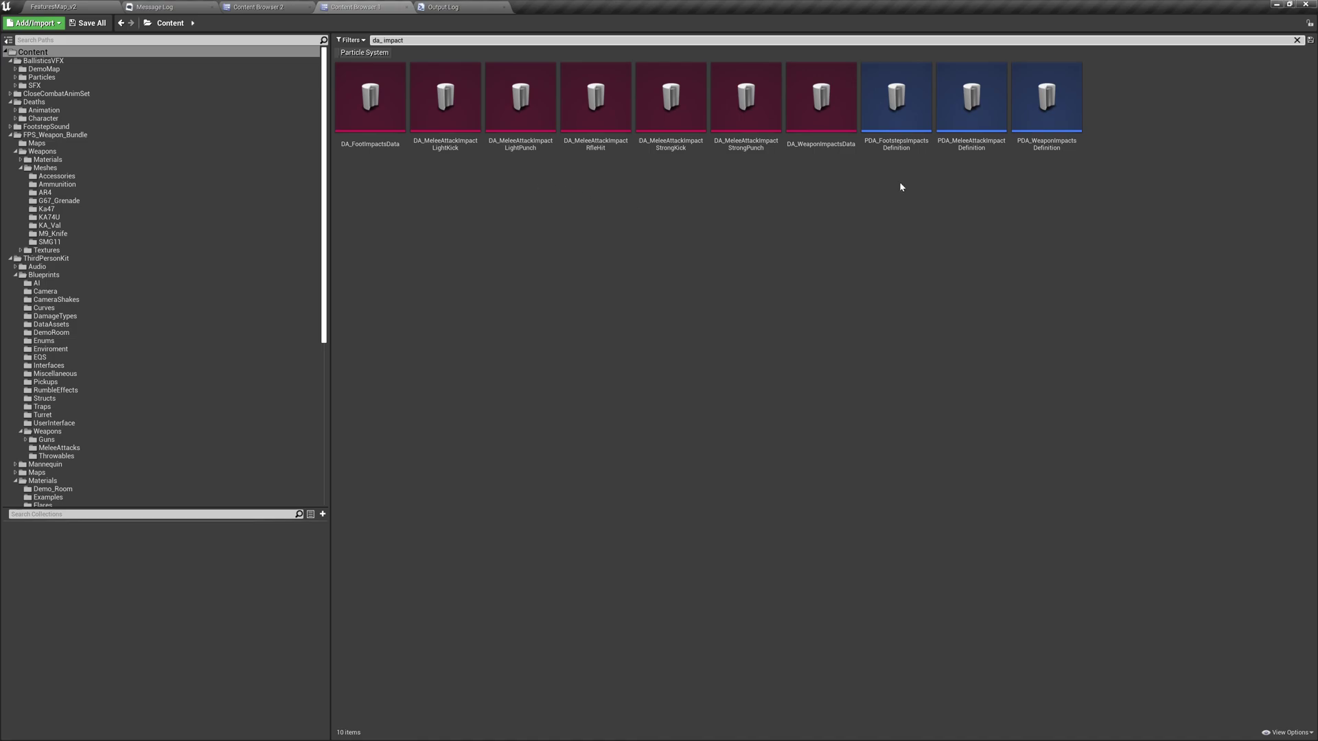
left_click(833, 123)
key("ctrl+b")
Step: Open DA_WeaponImpactsData in its editor and dock the editor tab alongside the others
left_click(767, 377)
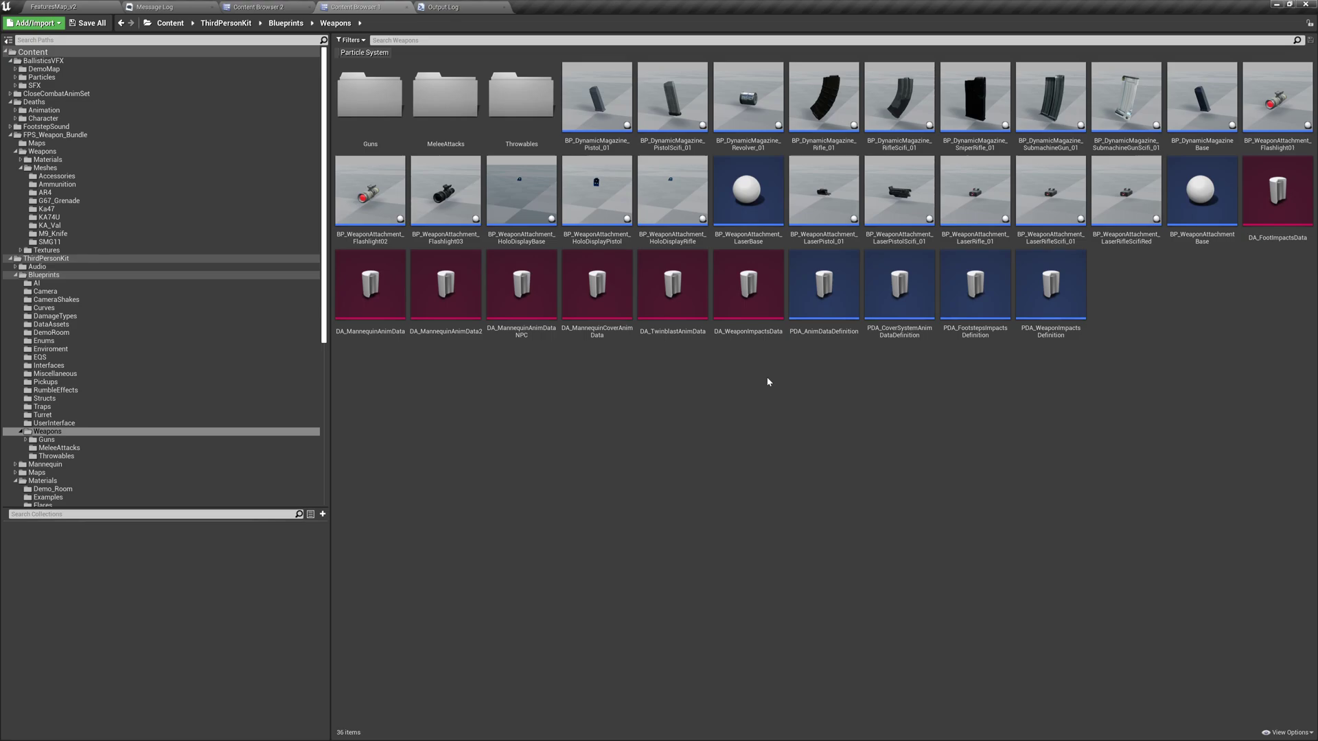
left_click(764, 311)
double_click(764, 311)
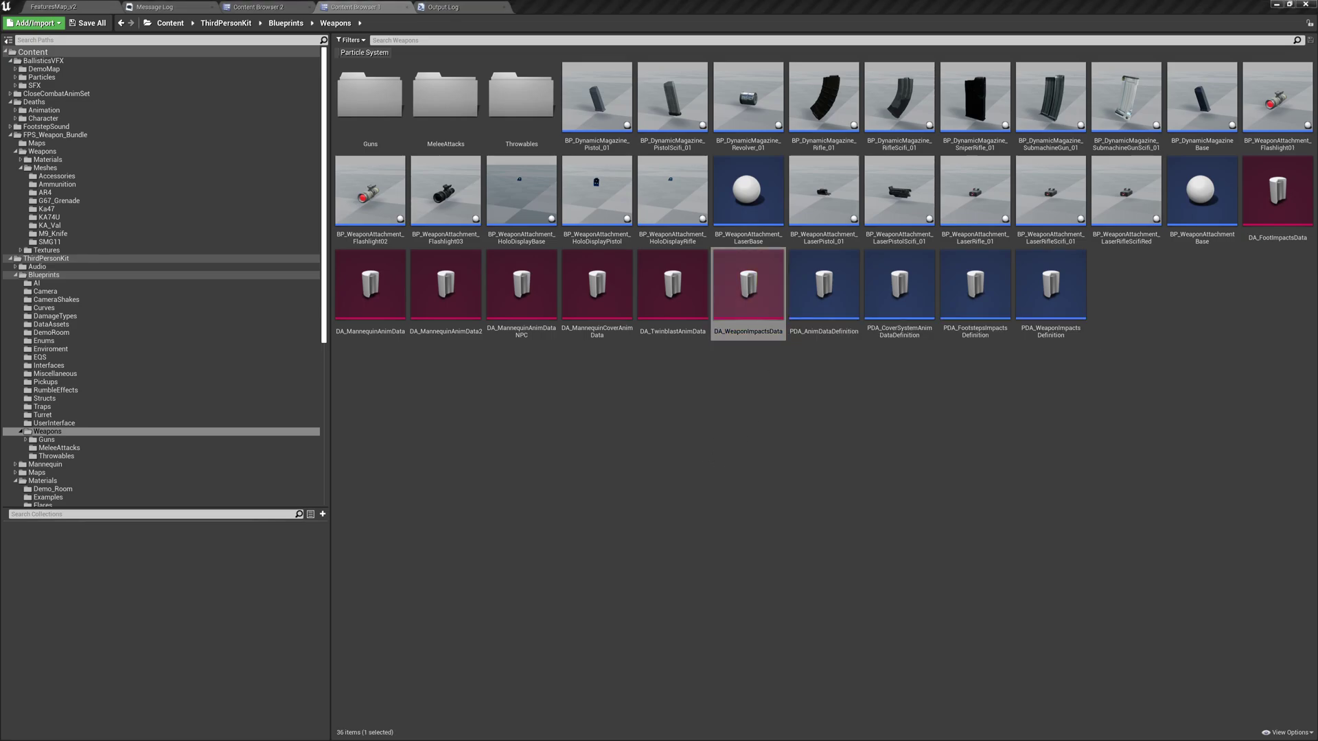
left_click_drag(412, 302, 920, 6)
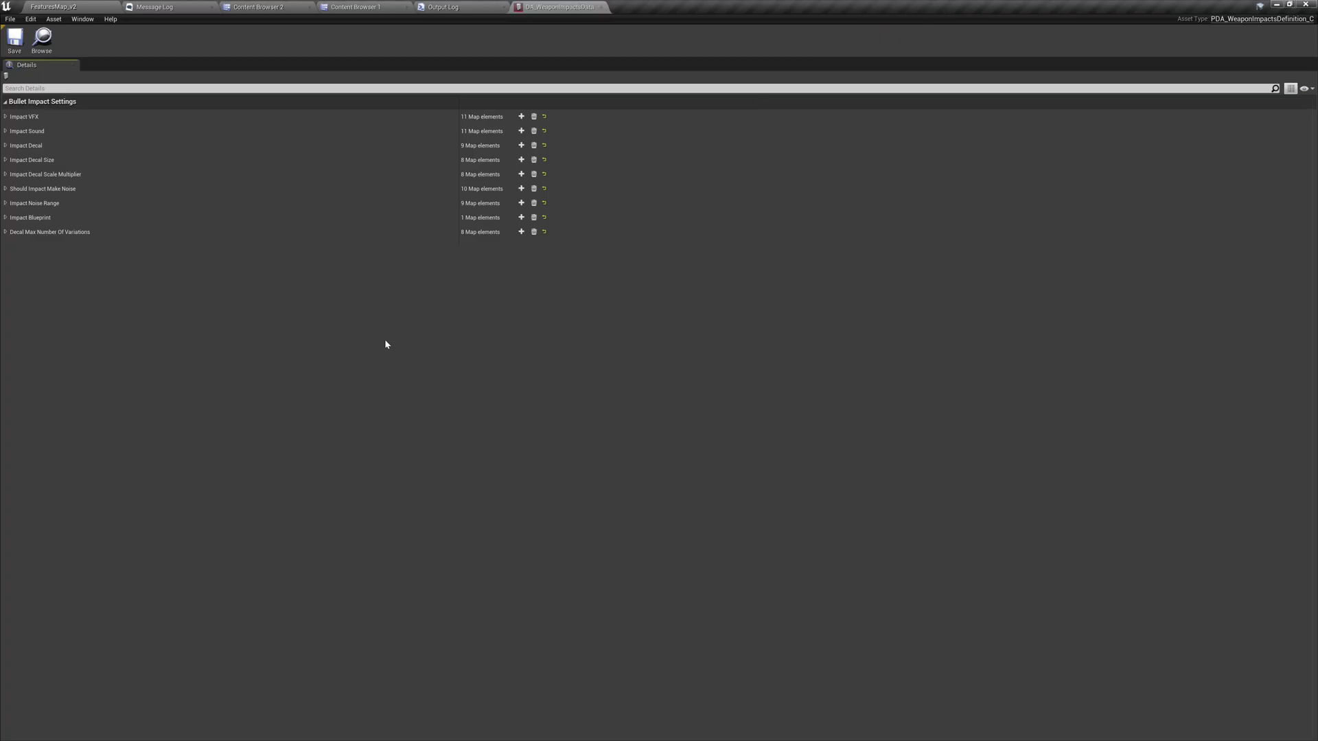
Step: Expand the Impact VFX map and select the wood floor tile in the level to check its material
left_click(225, 119)
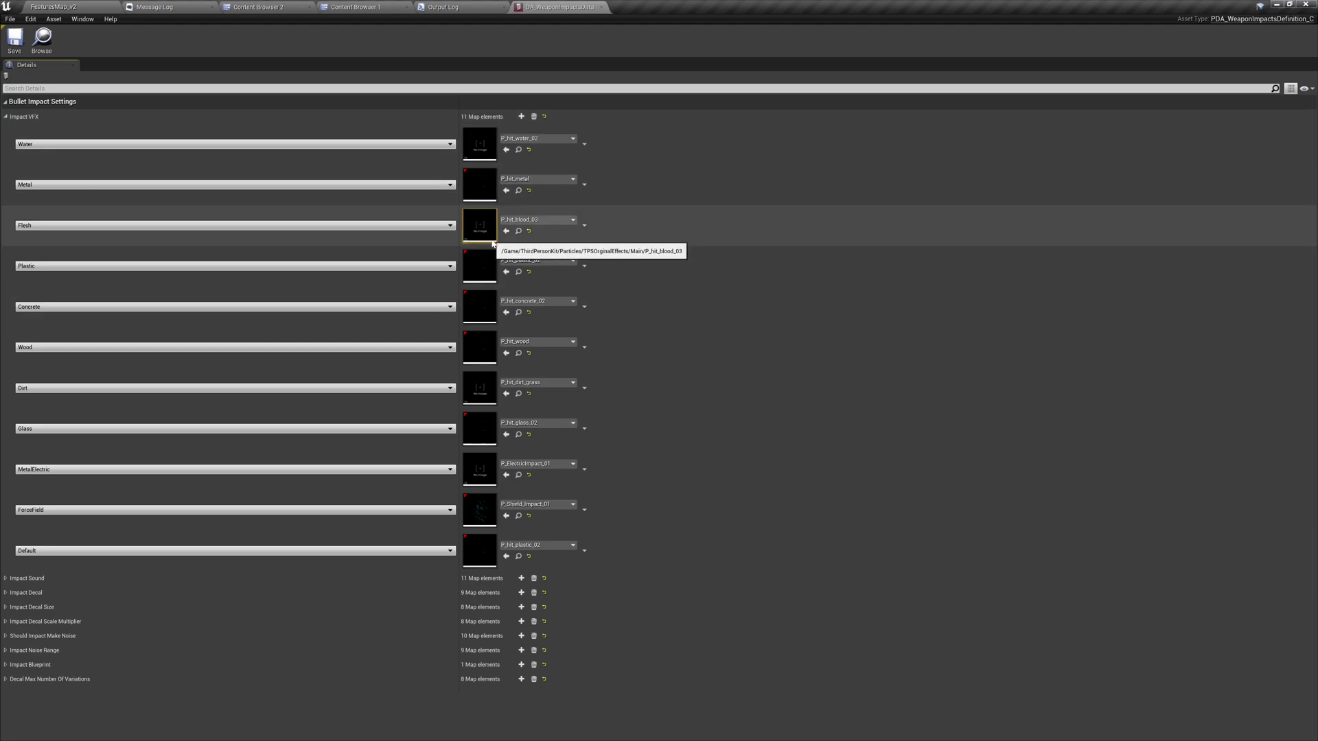
left_click(53, 6)
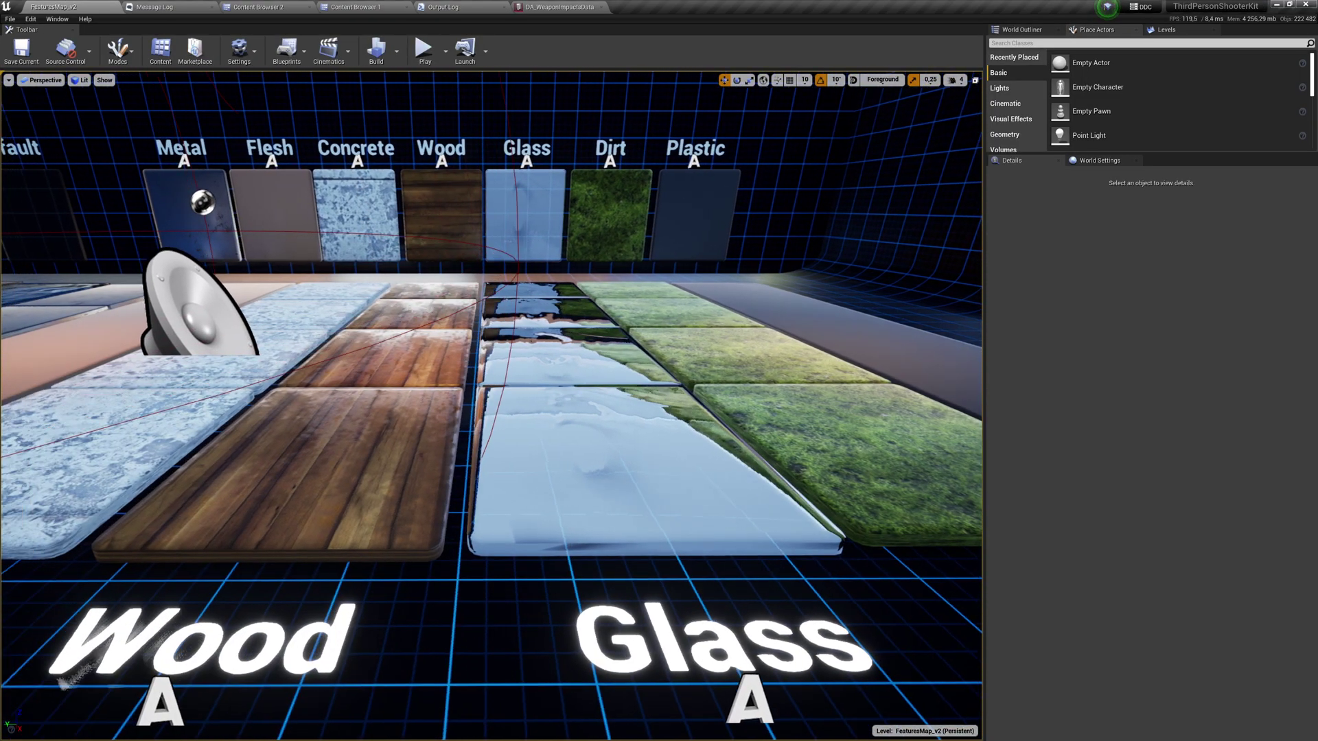
right_click_drag(446, 474, 443, 474)
key("a")
left_click(443, 474)
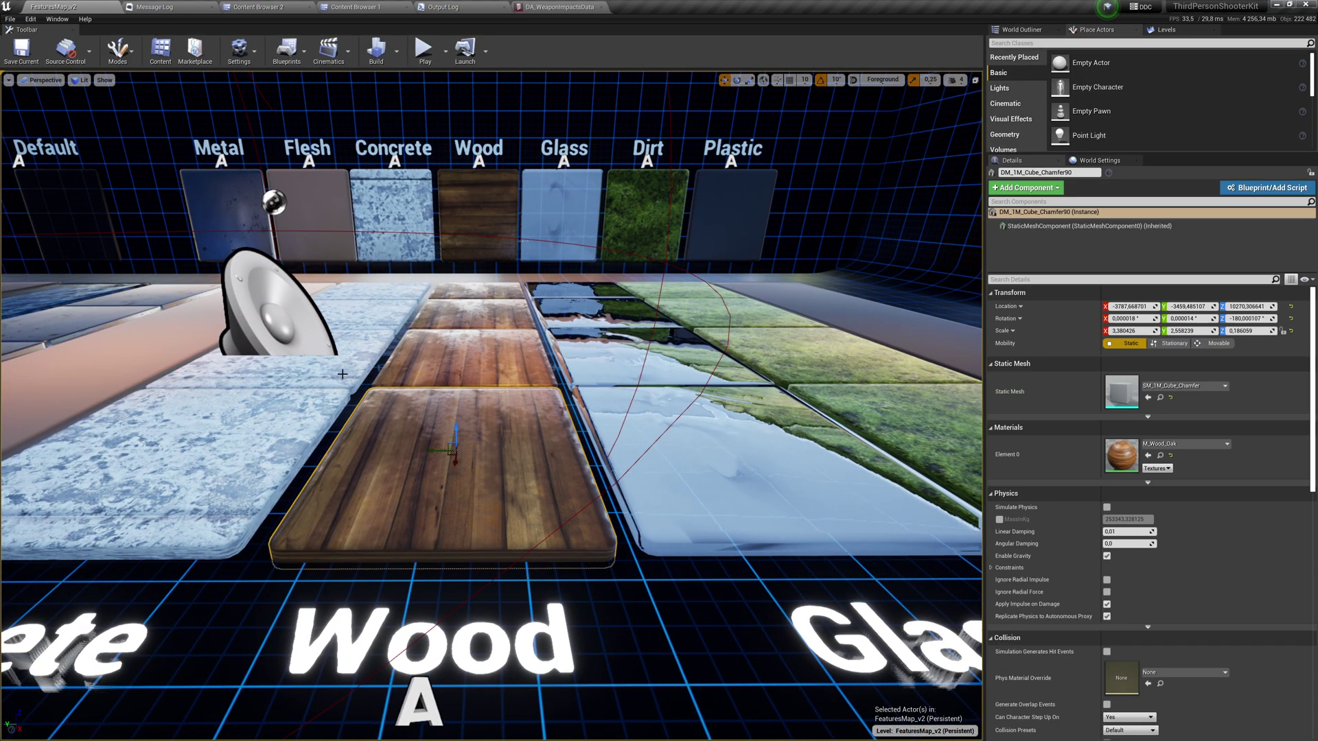
Step: Back in DA_WeaponImpactsData, open and close the Wood entry's P_hit_wood effect picker unchanged
left_click(560, 7)
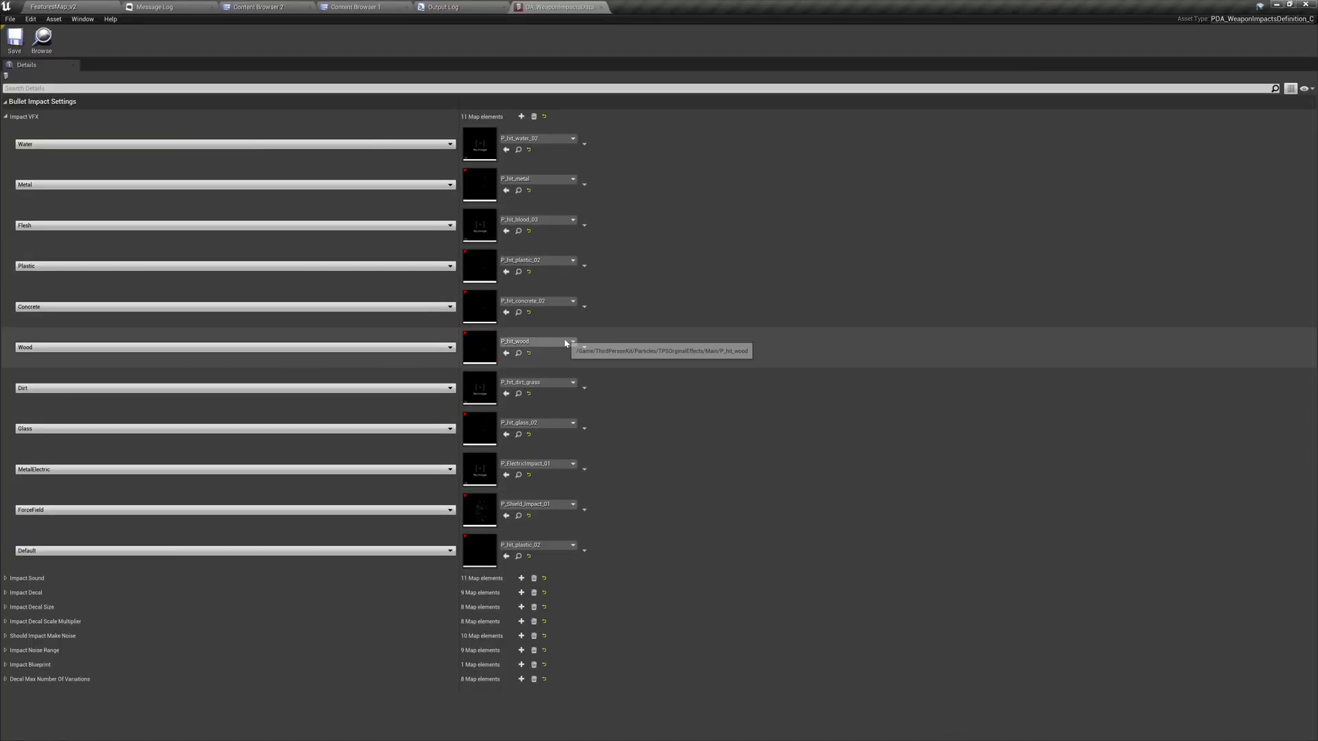
left_click(571, 341)
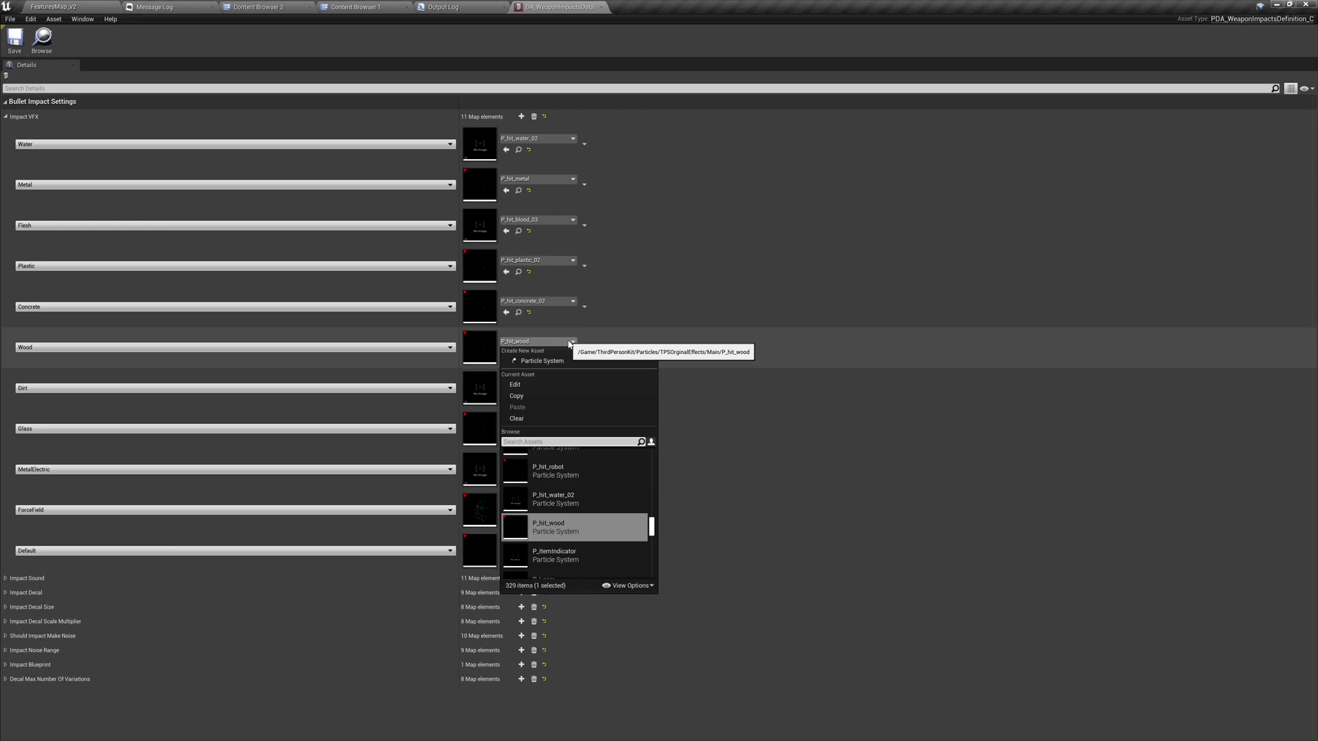
left_click(569, 342)
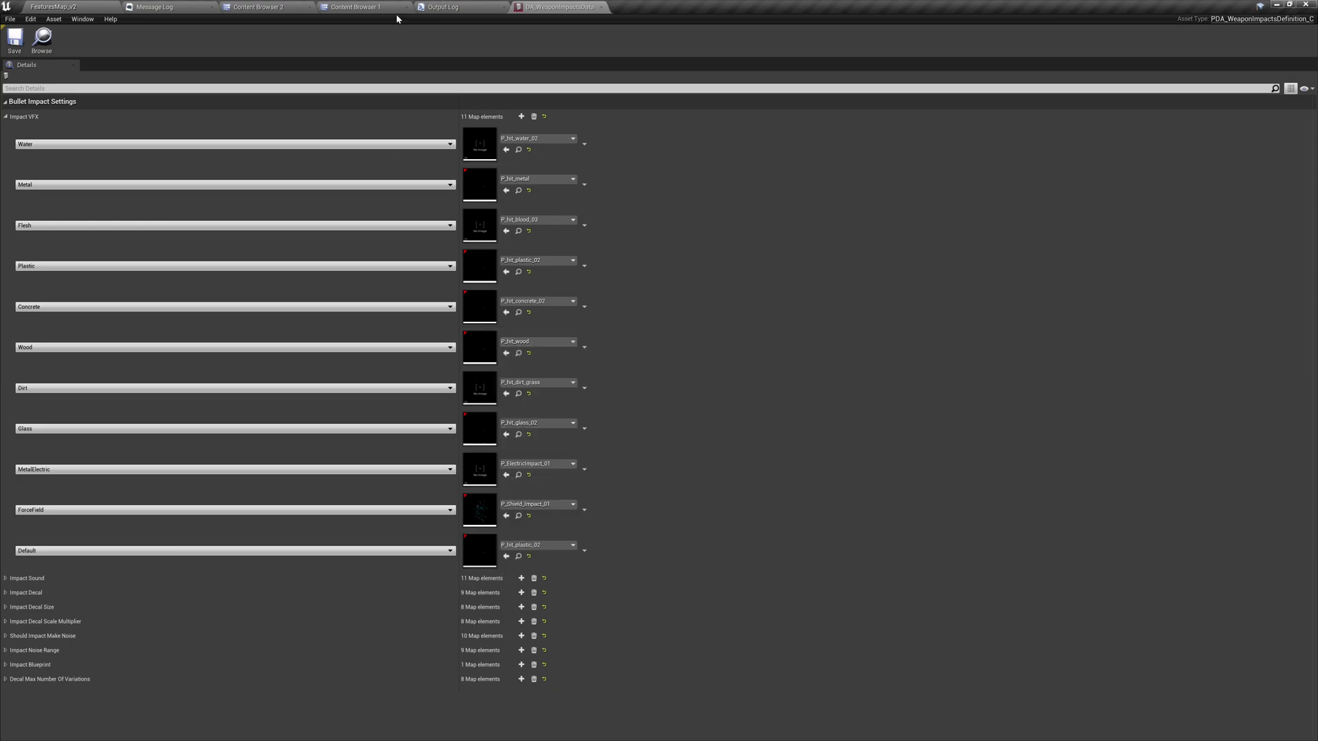
Step: Filter BallisticsVFX particle systems by 'wood' and select Wood_impact_Dyn
left_click(370, 7)
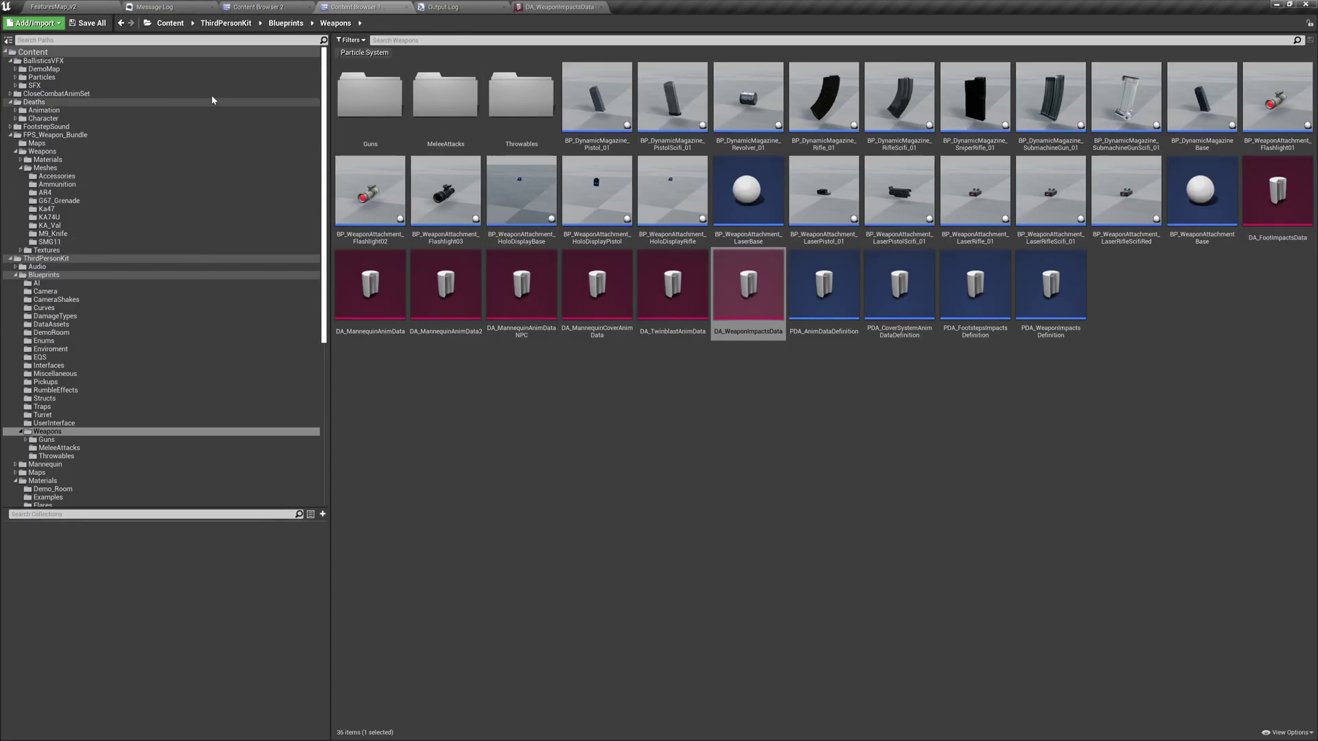
left_click(206, 62)
left_click(389, 53)
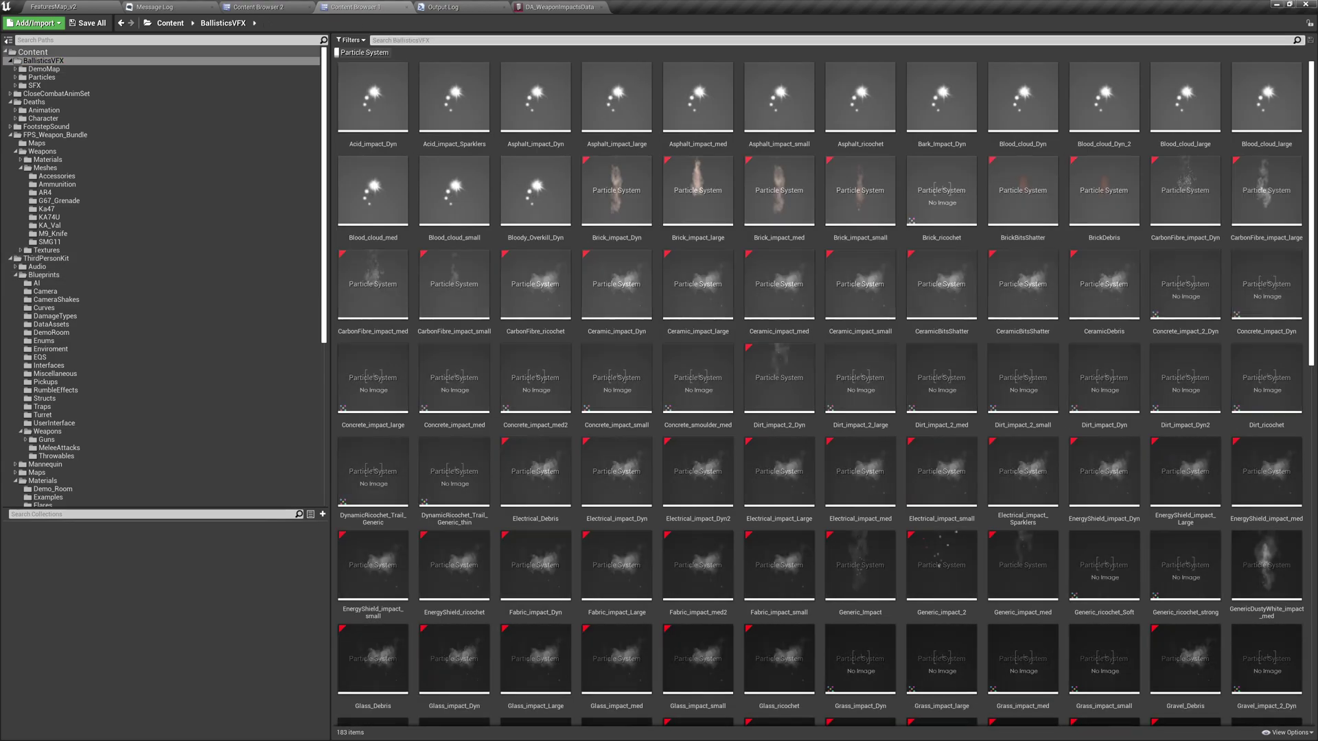
type("wood")
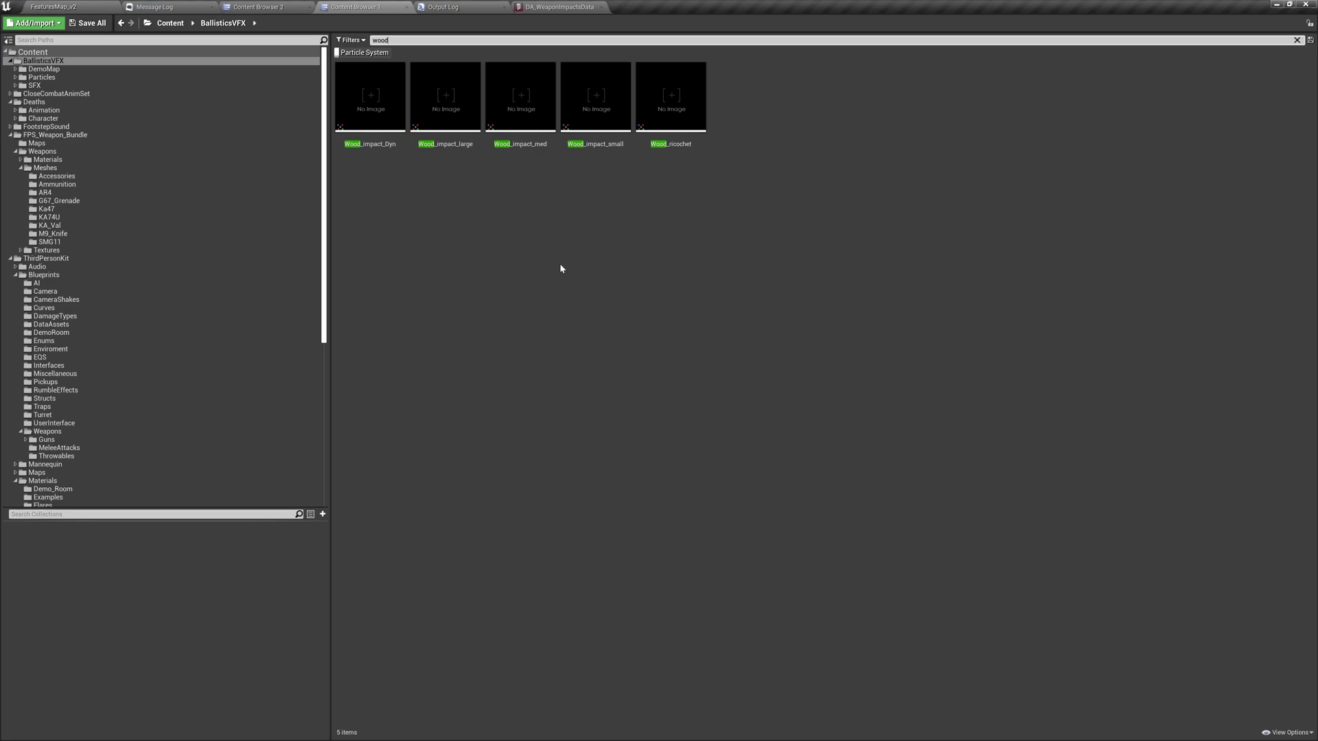
left_click(381, 92)
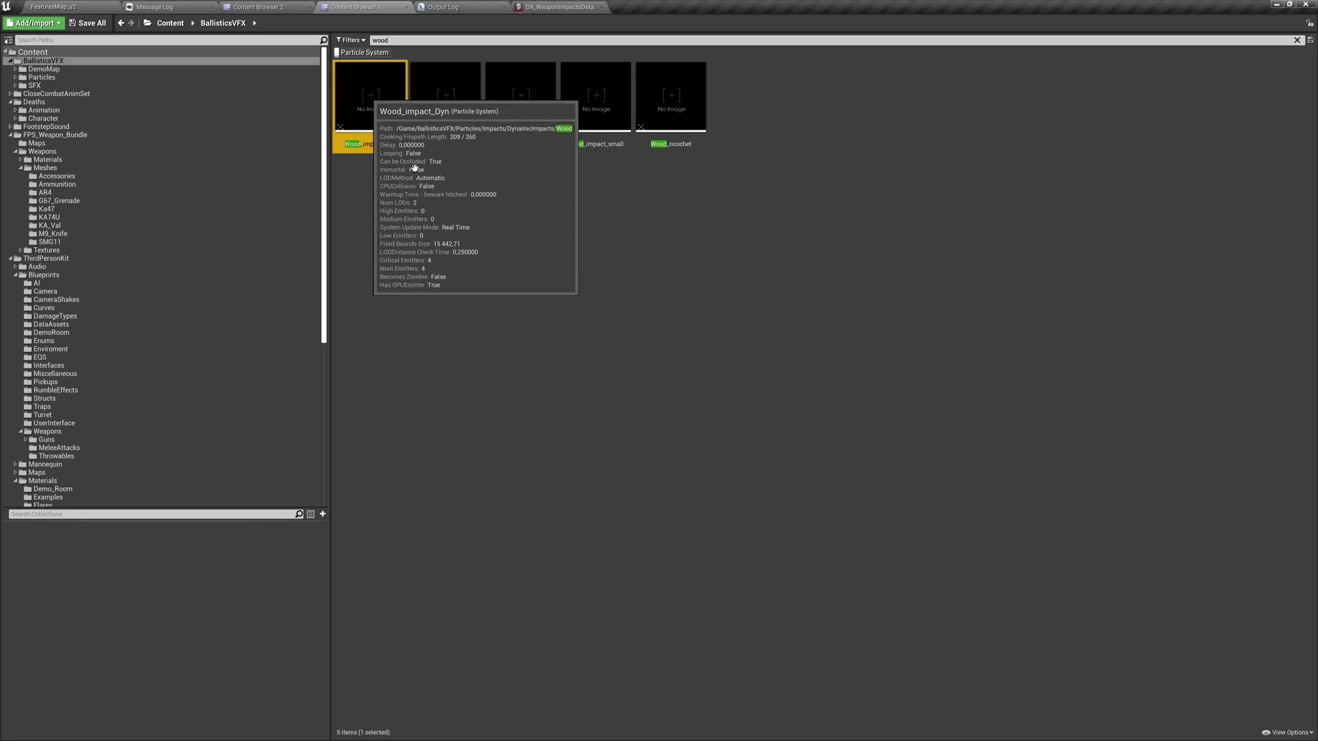
Step: Preview Wood_impact_Dyn in Cascade with the origin axis shown, browse to it, then close Cascade
double_click(380, 87)
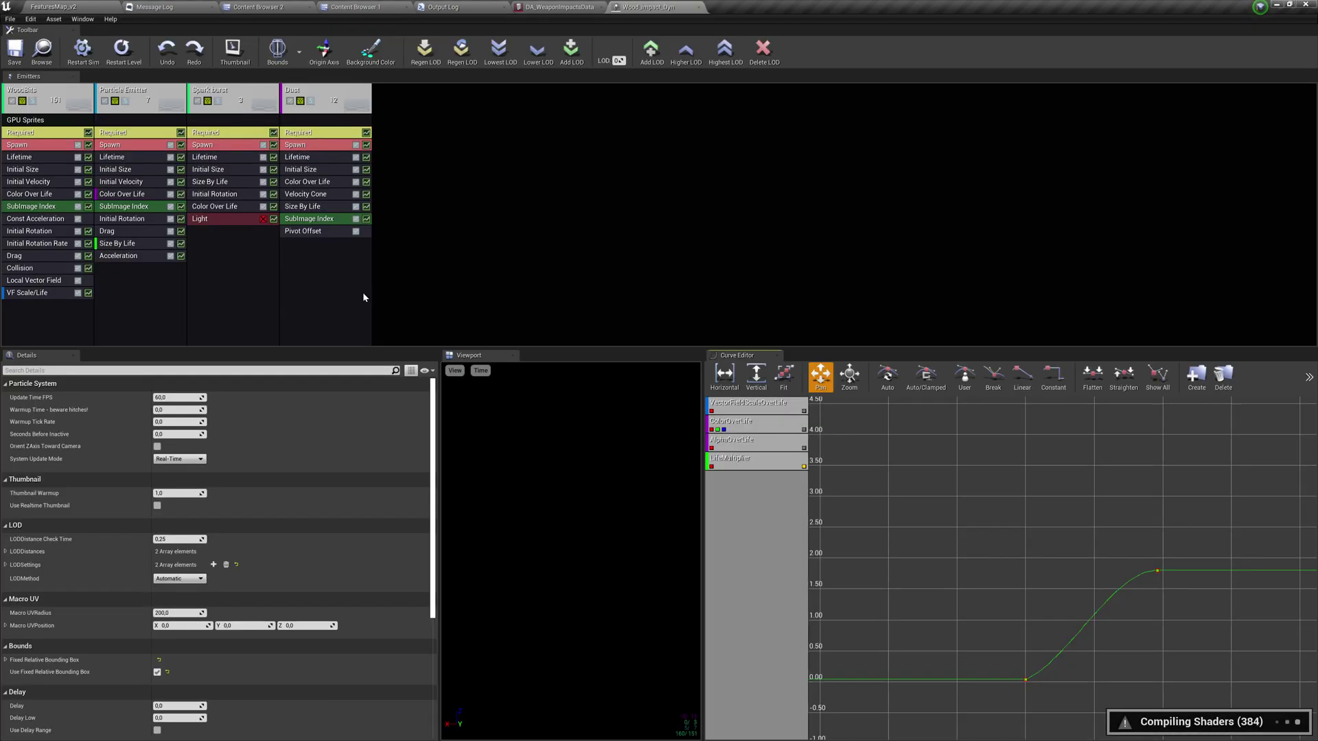
left_click_drag(702, 543, 831, 546)
left_click(324, 49)
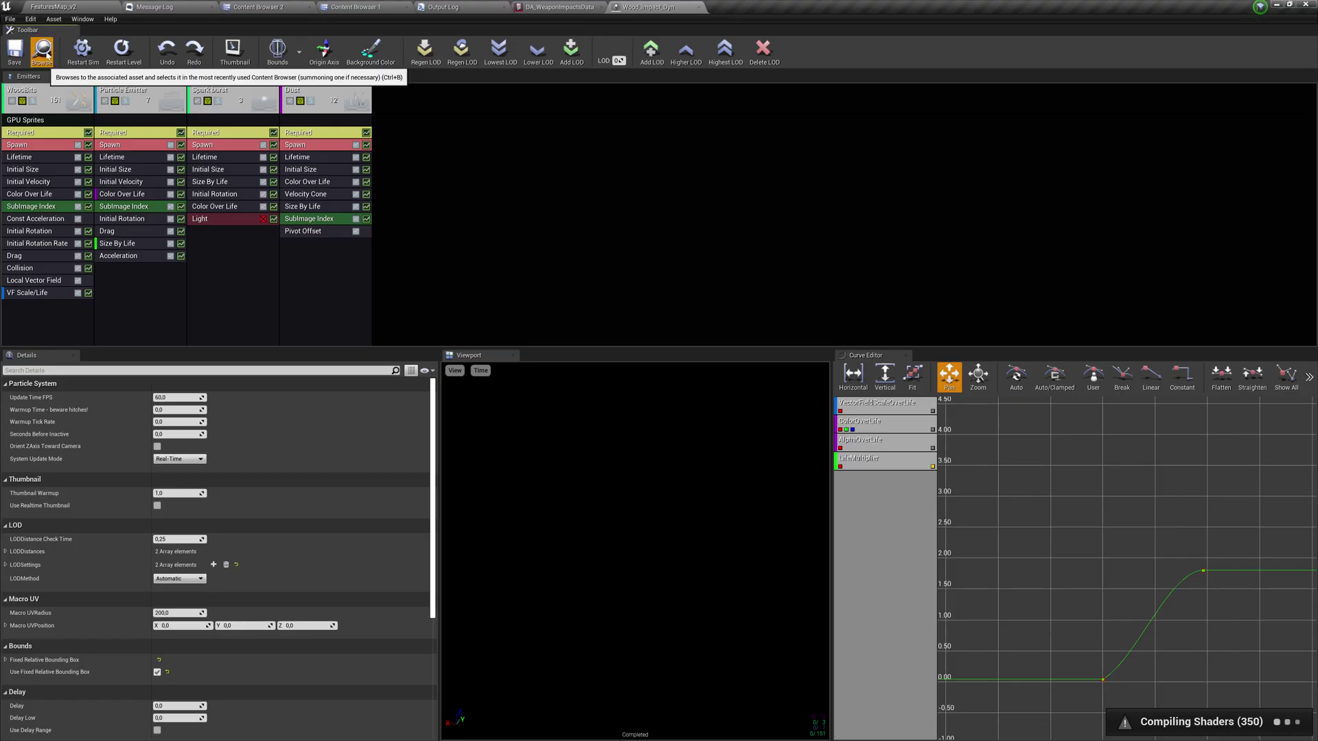
left_click(42, 49)
middle_click(657, 6)
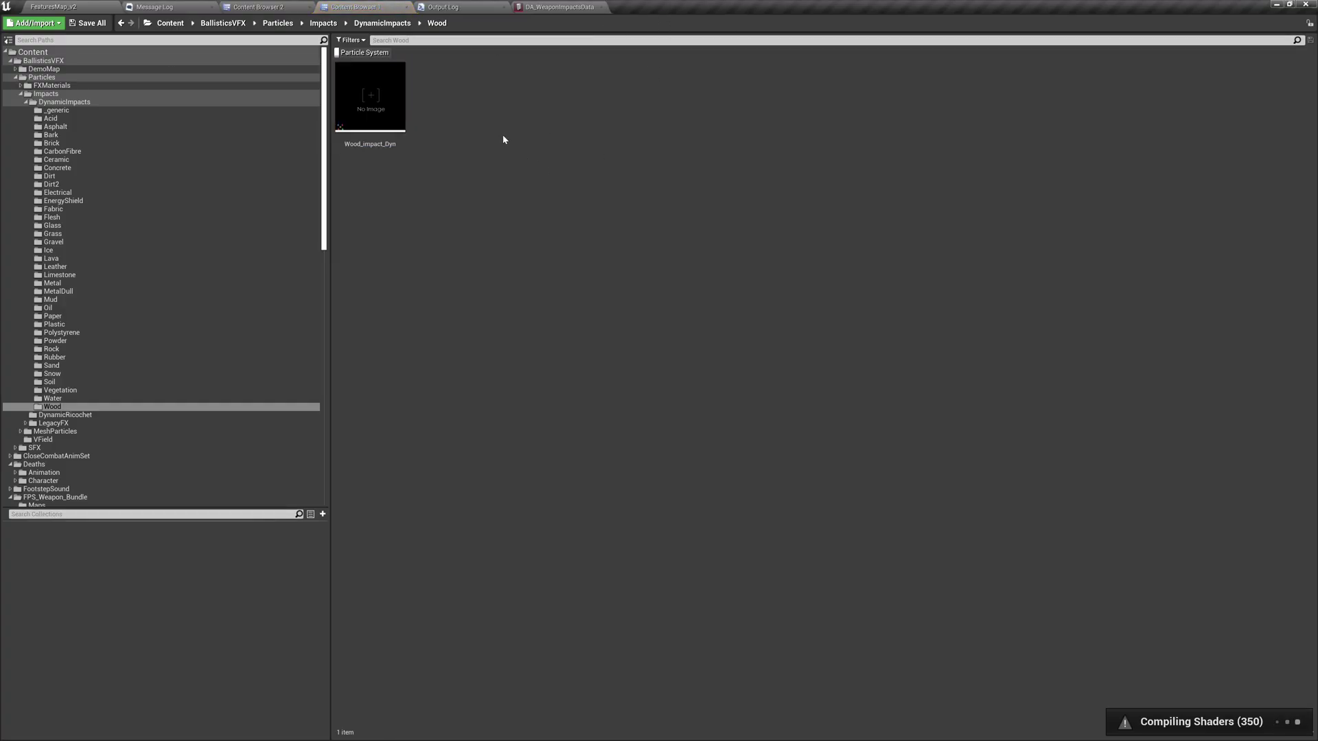
Step: Inspect the front Glass floor tile in FeaturesMap_v2, then open copy/paste options on the Glass effect entry
left_click(575, 7)
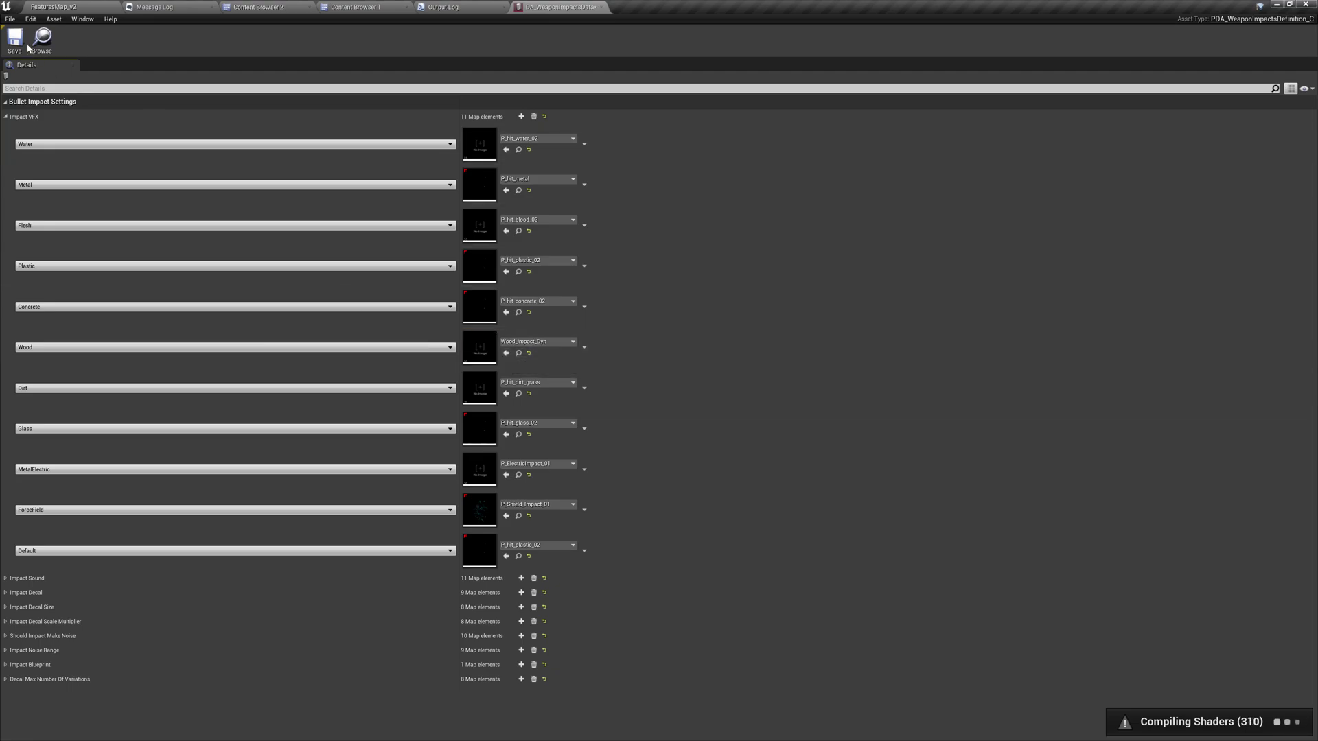
left_click(81, 4)
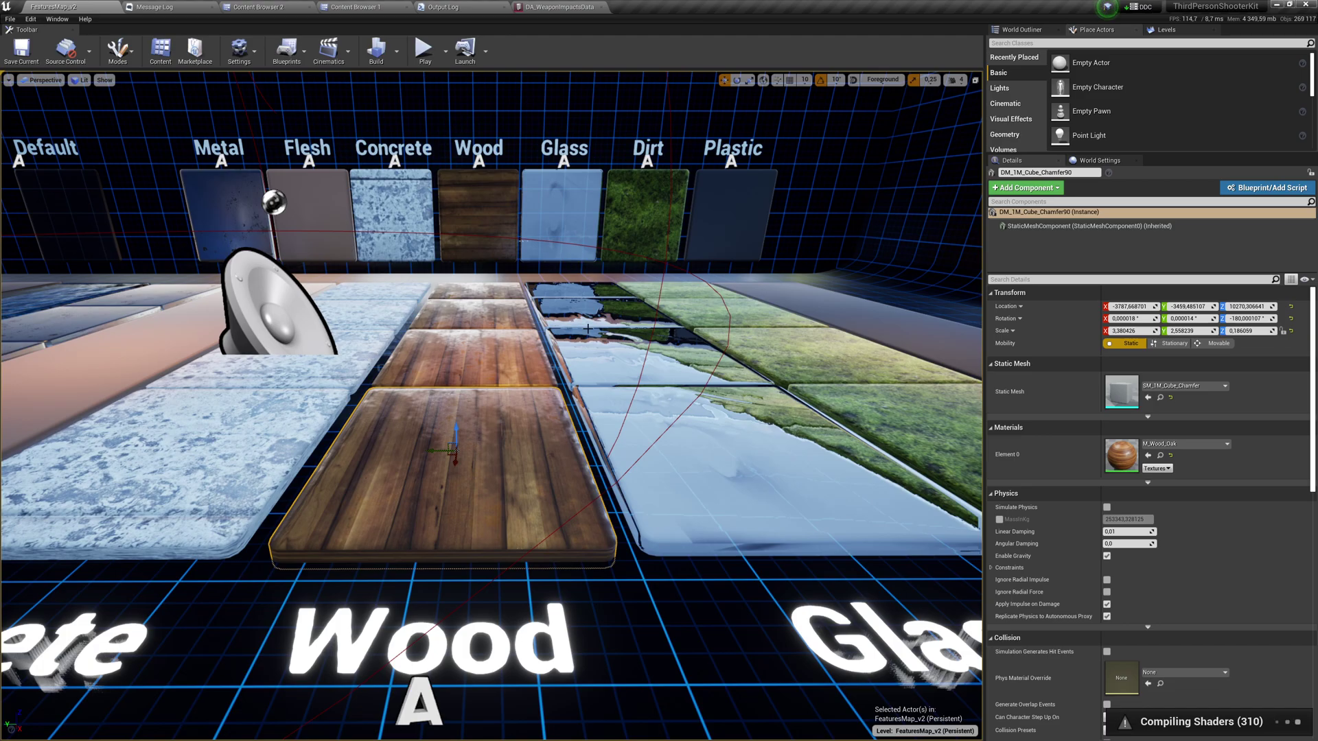
middle_click_drag(565, 306, 855, 536)
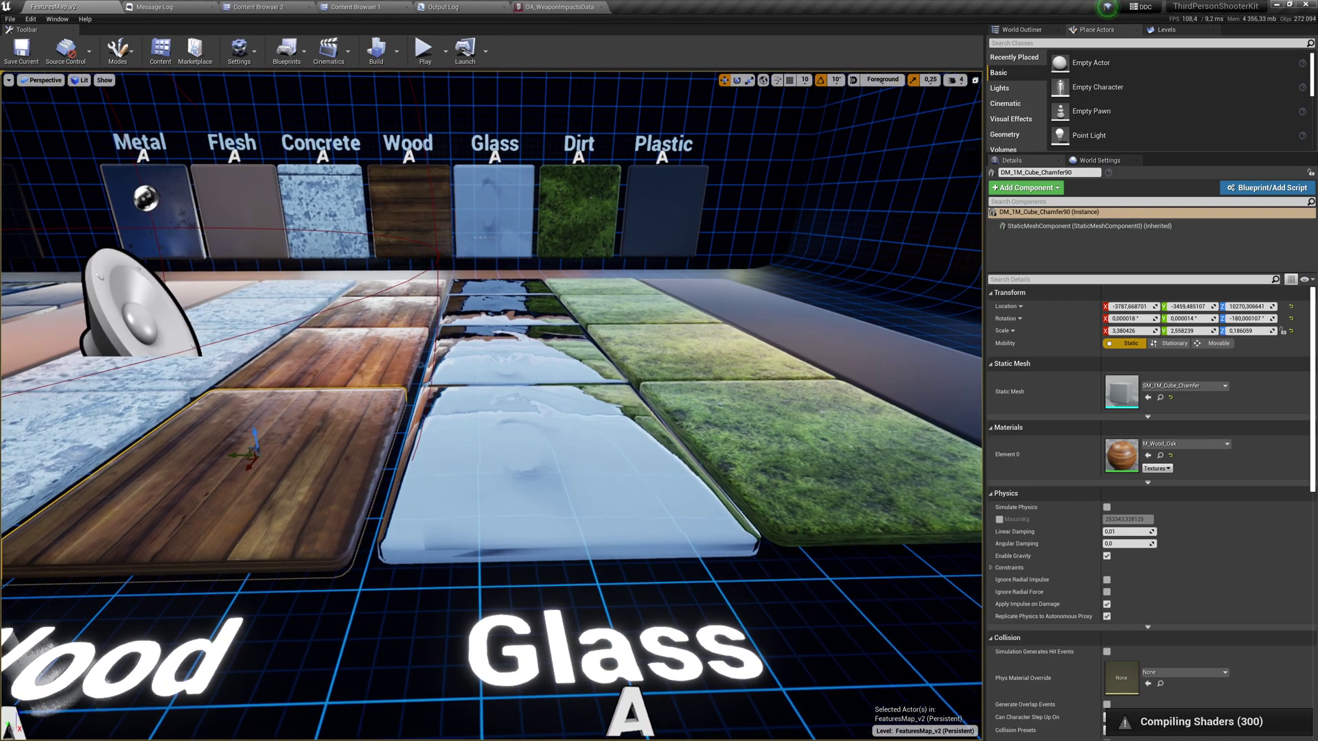
mouse_move(856, 536)
right_mouse_down()
mouse_move(817, 507)
mouse_move(856, 537)
right_mouse_up()
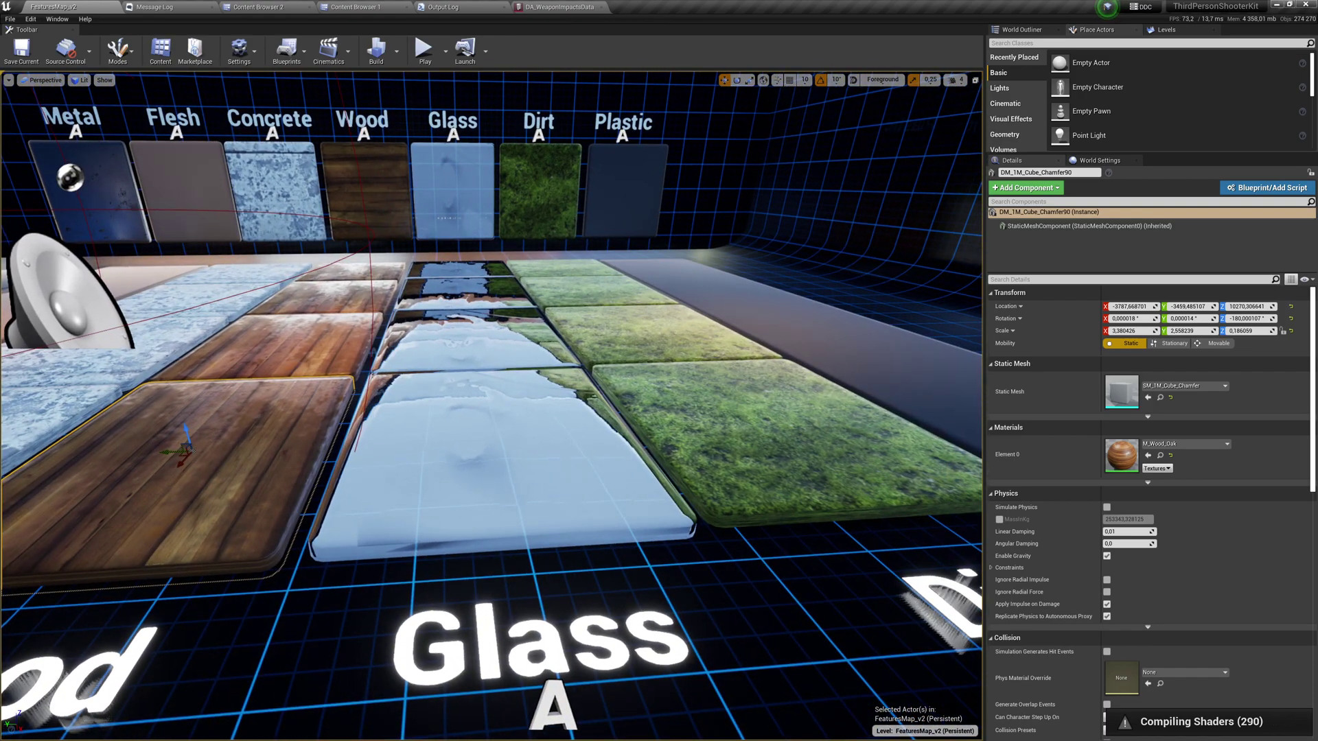
left_click(528, 418)
right_click_drag(528, 418, 500, 393)
left_click(559, 7)
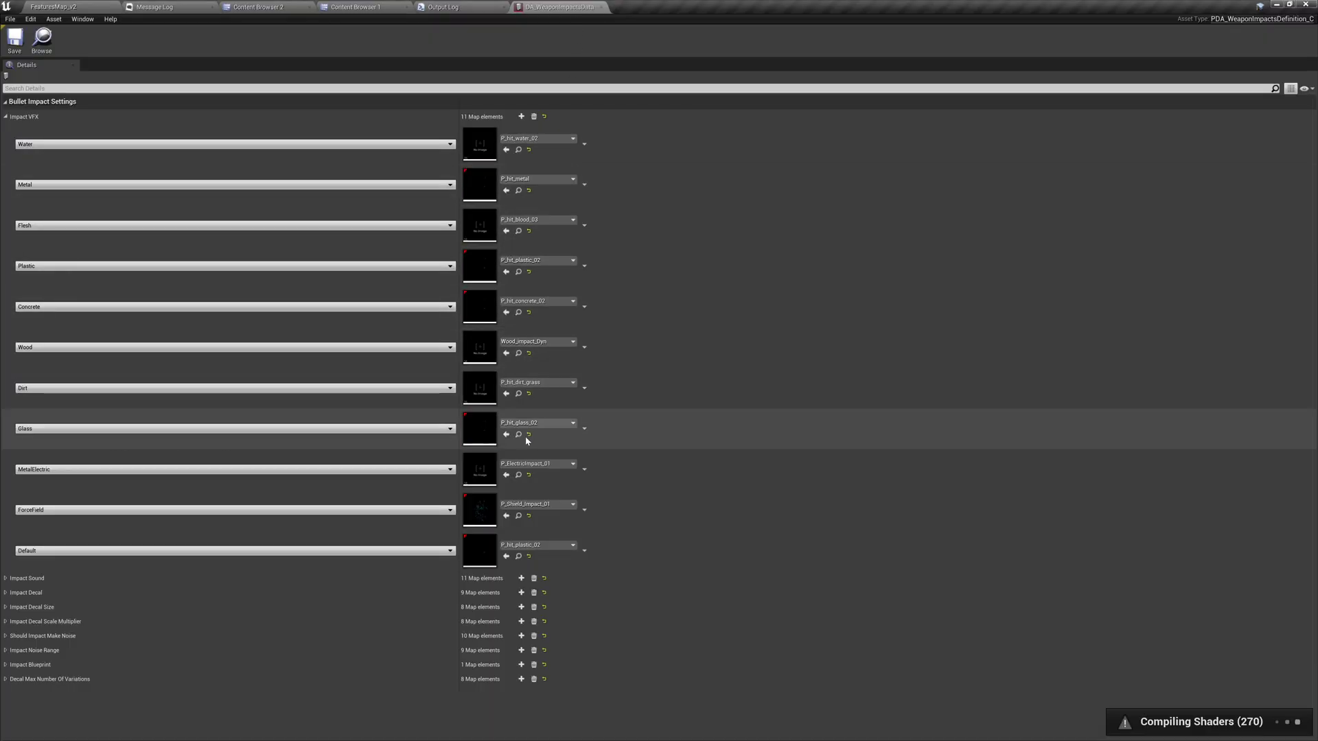
right_click(663, 424)
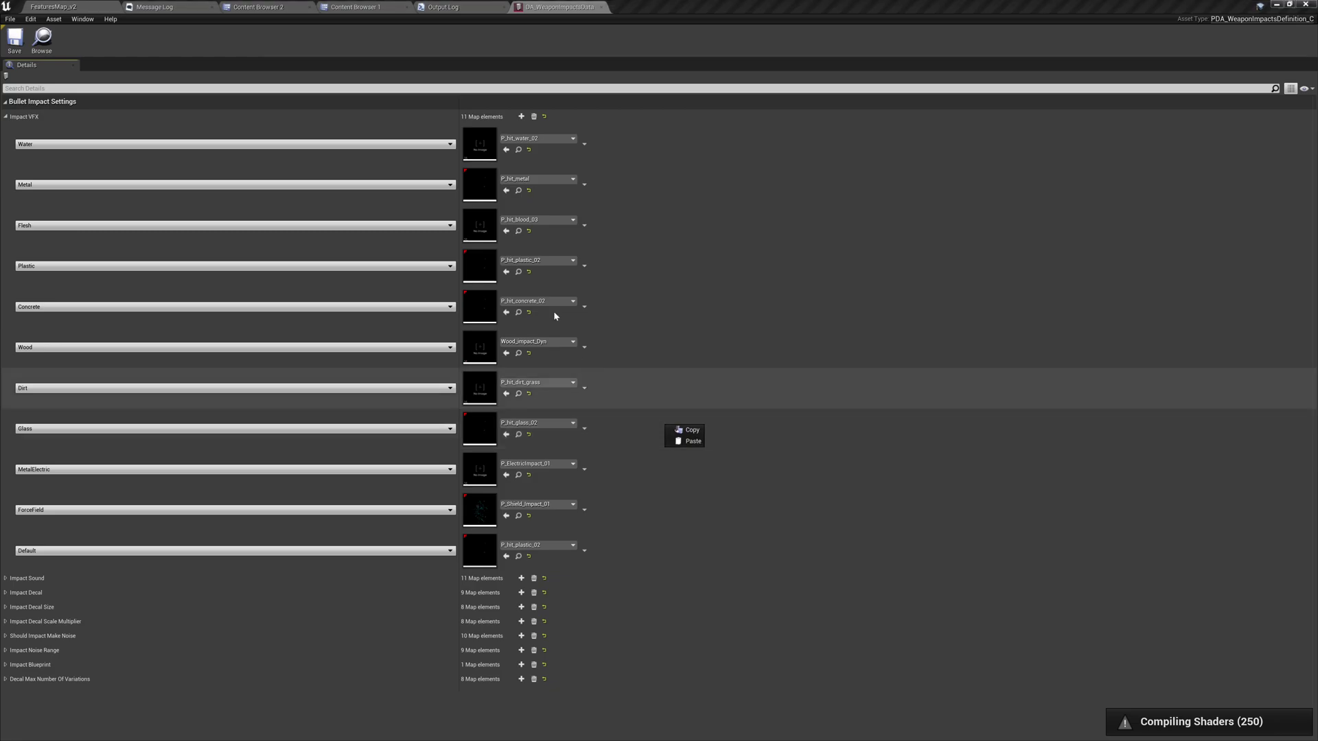
Step: Select Glass_impact_Large under BallisticsVFX and assign it to the Glass impact VFX entry
left_click(350, 5)
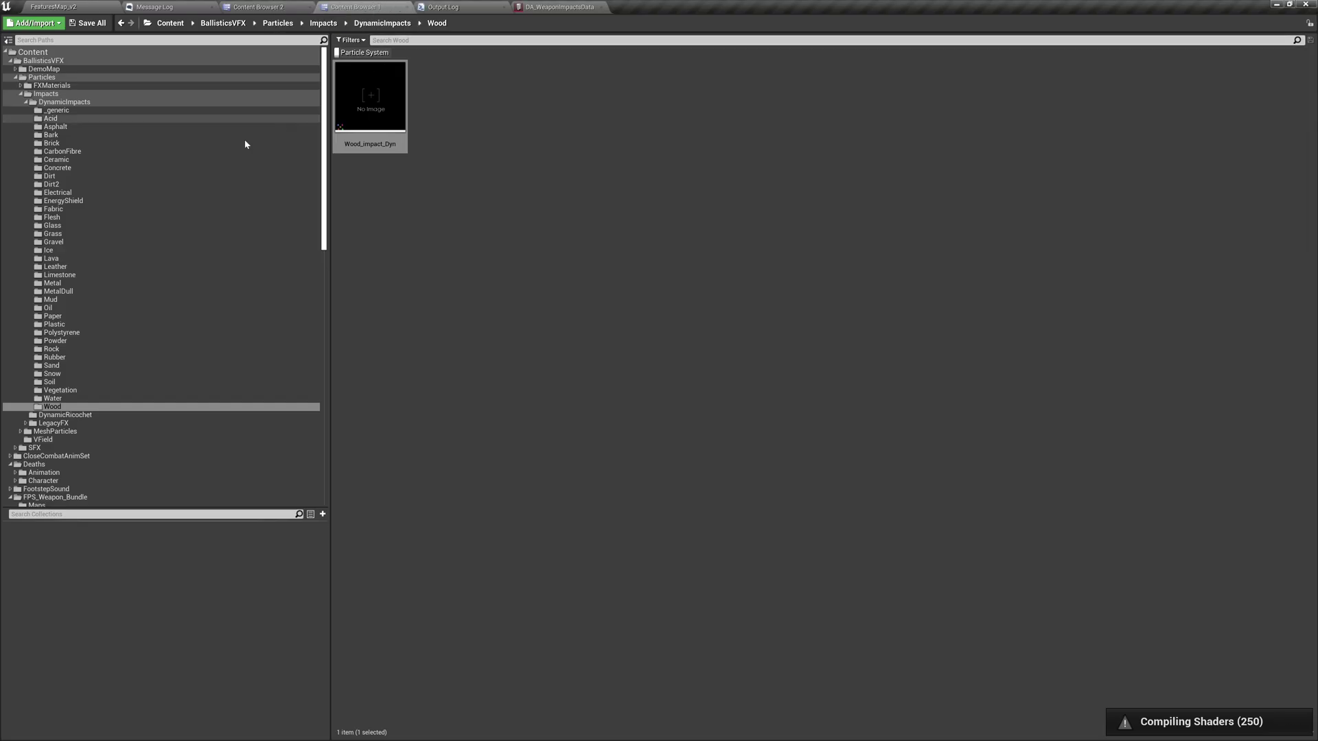
left_click(124, 61)
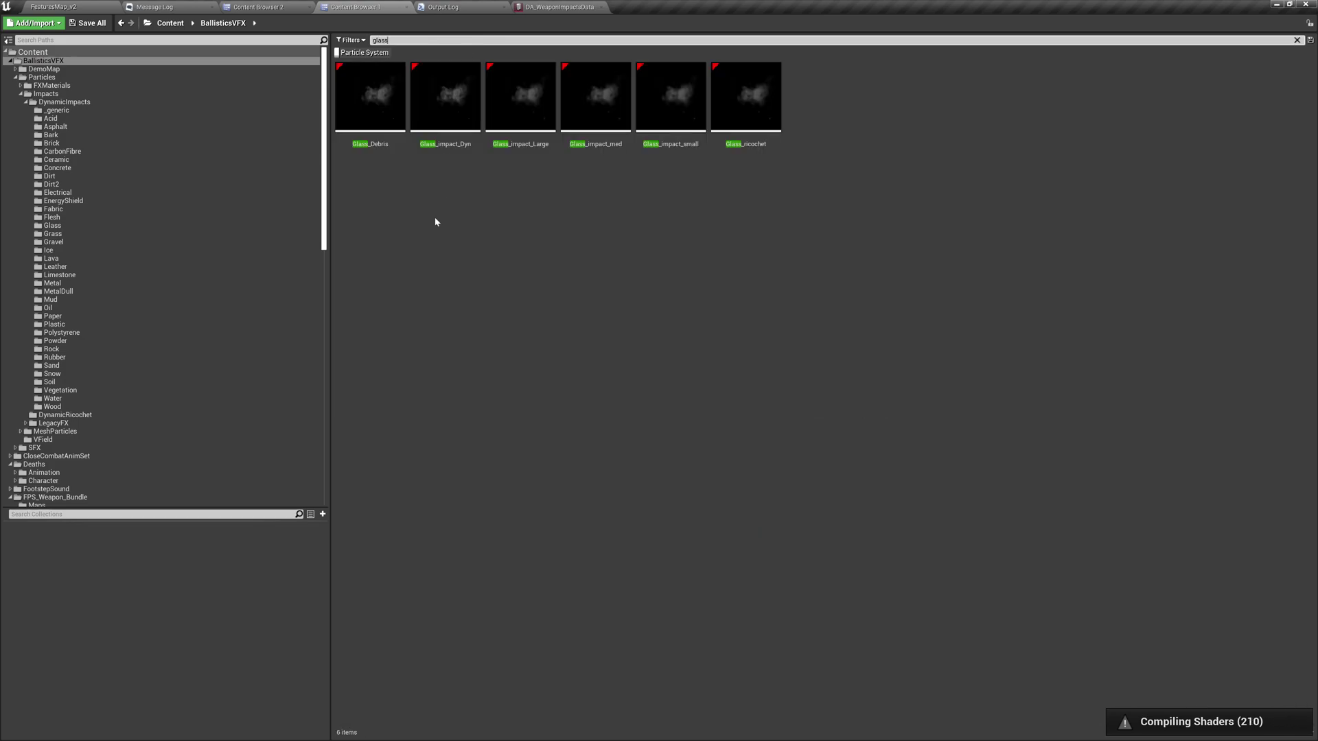
left_click(447, 84)
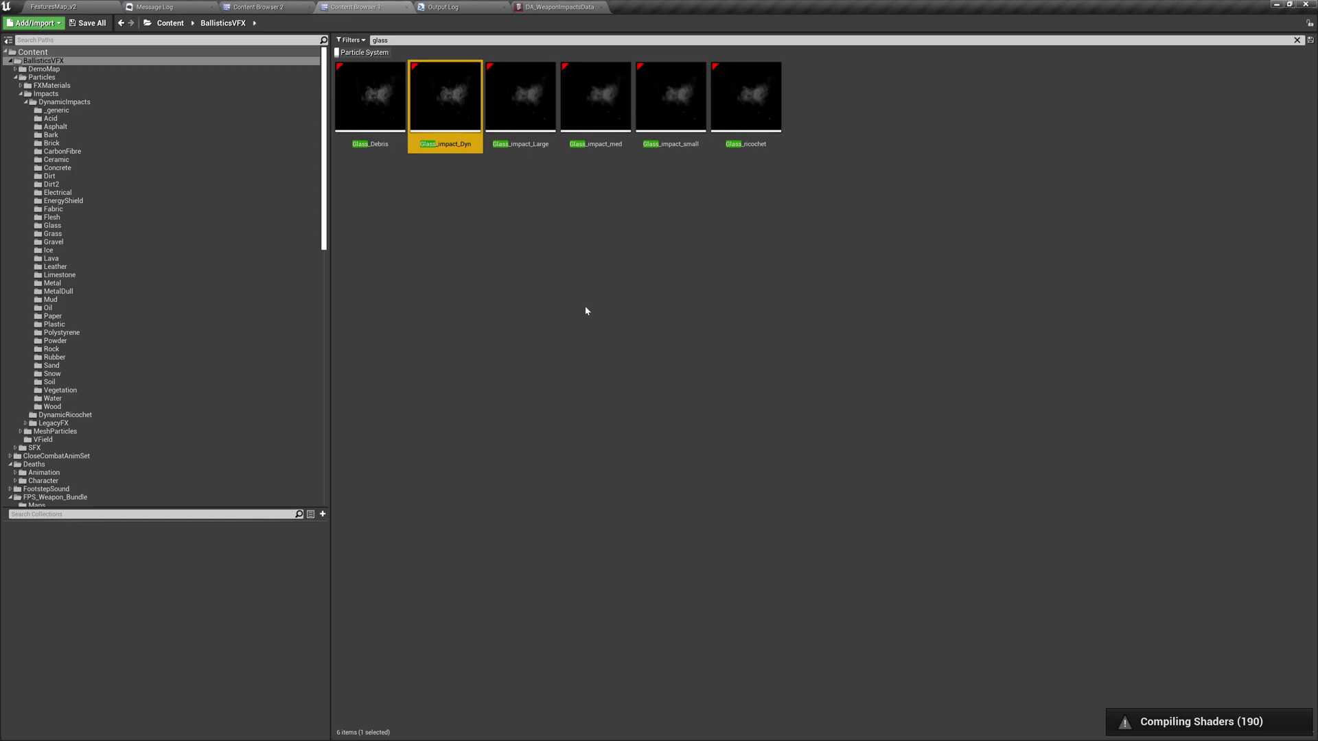
left_click(528, 107)
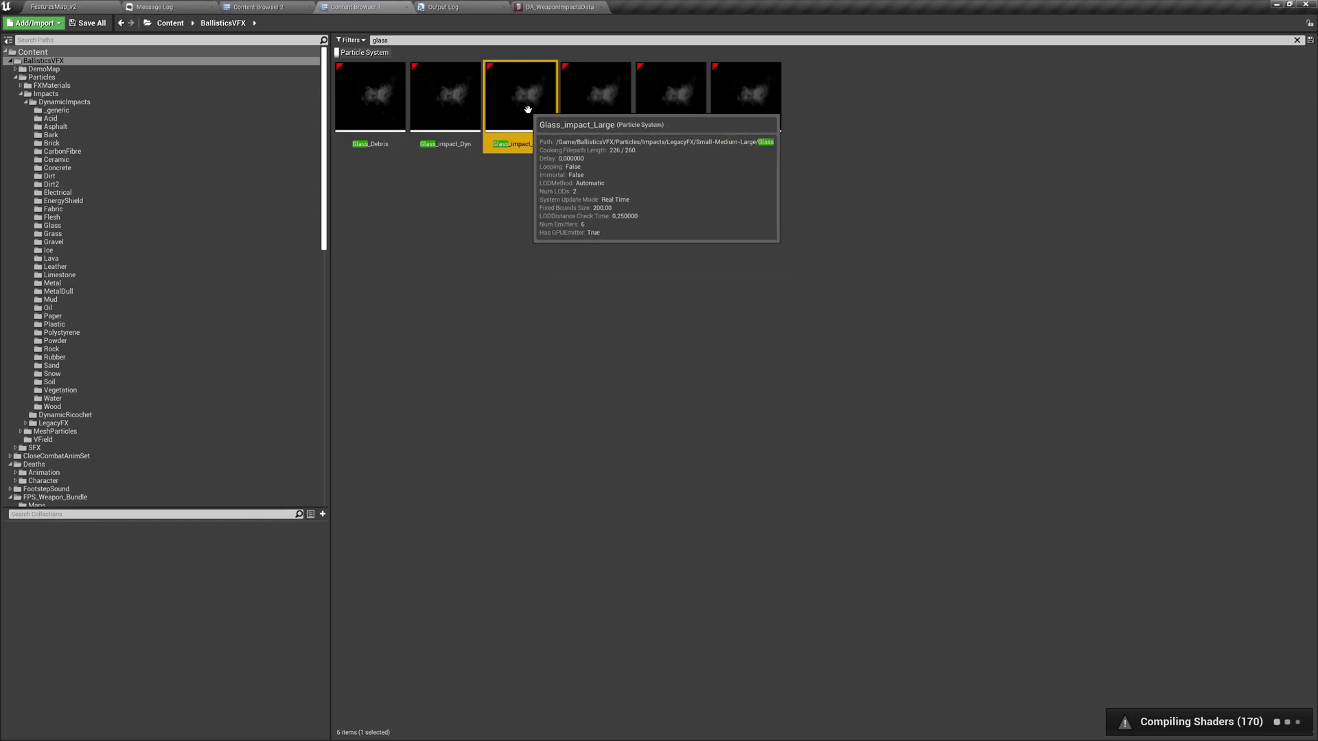
left_click(570, 7)
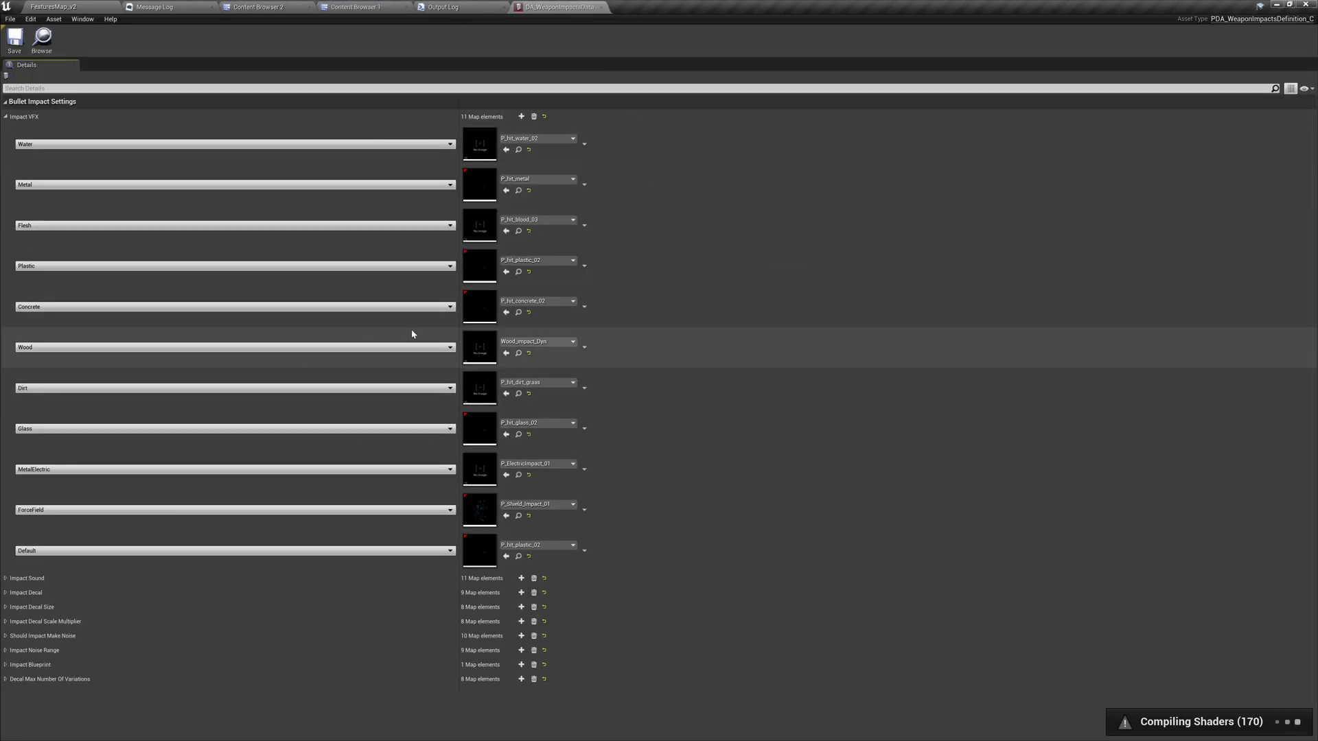
left_click(506, 435)
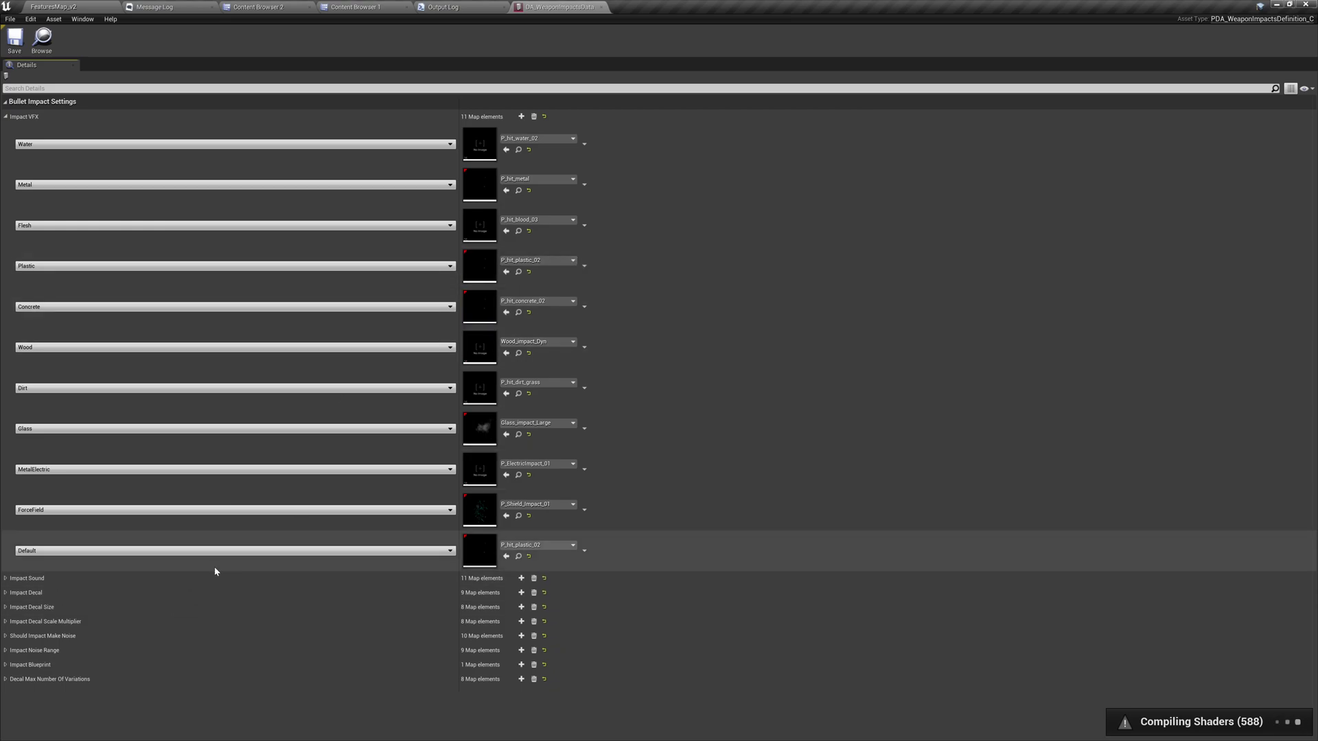
Step: Expand the Impact Sound map and switch the Content Browser filter from Particle System to Sound Cue
left_click(211, 582)
scroll(212, 583, "down", 5)
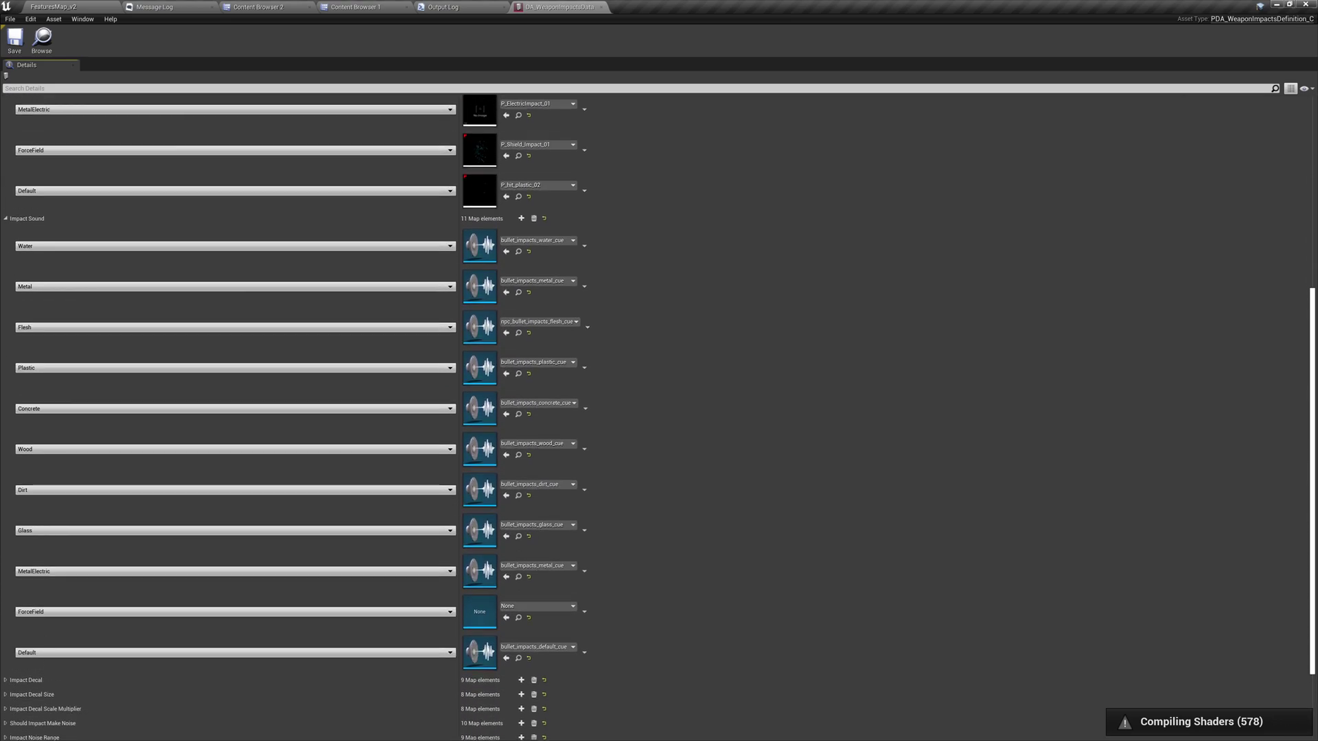
scroll(215, 100, "up", 1)
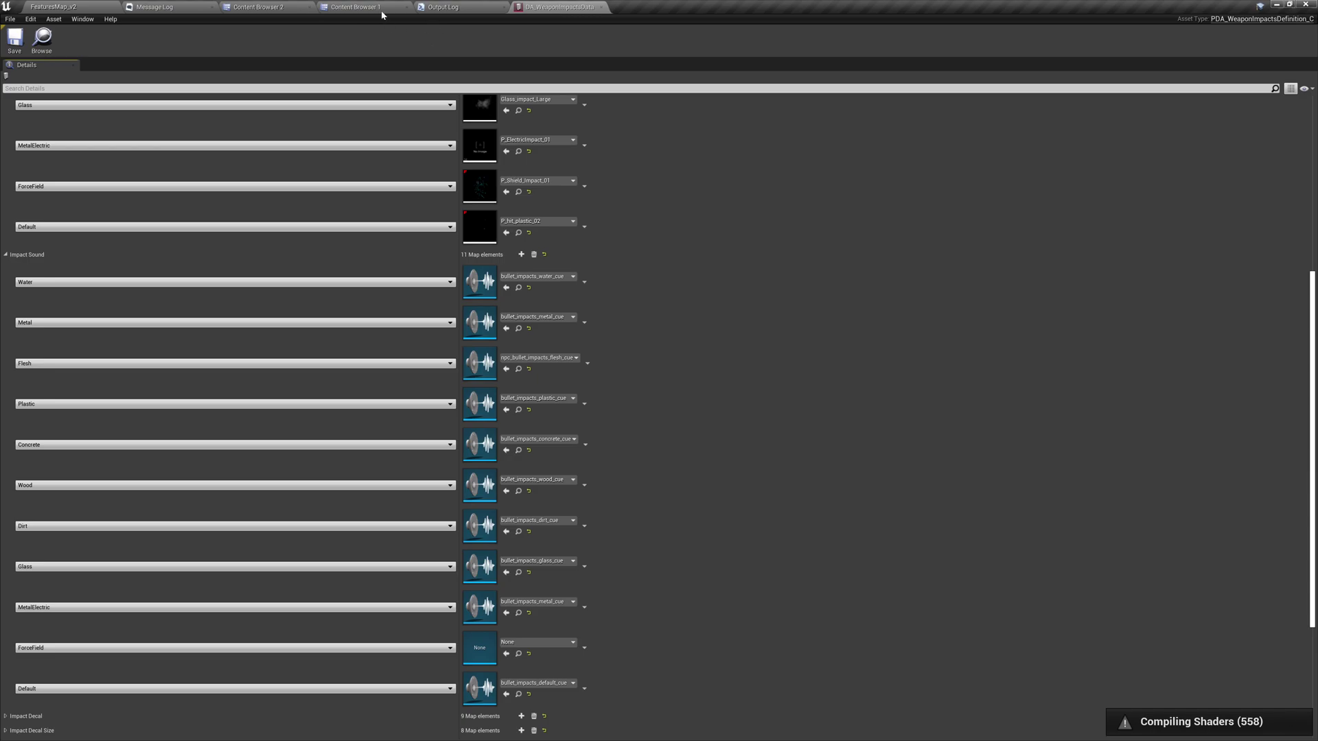
scroll(698, 288, "up", 1)
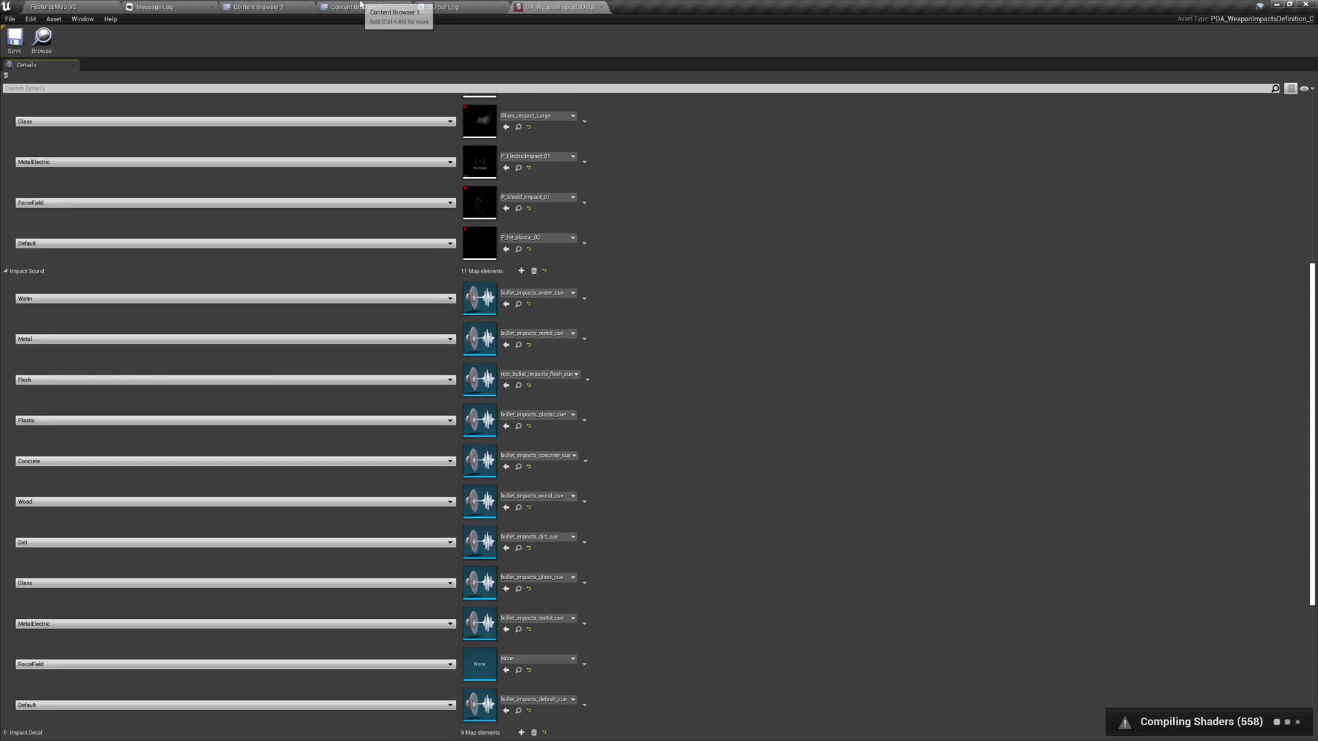
left_click(360, 6)
left_click(366, 52)
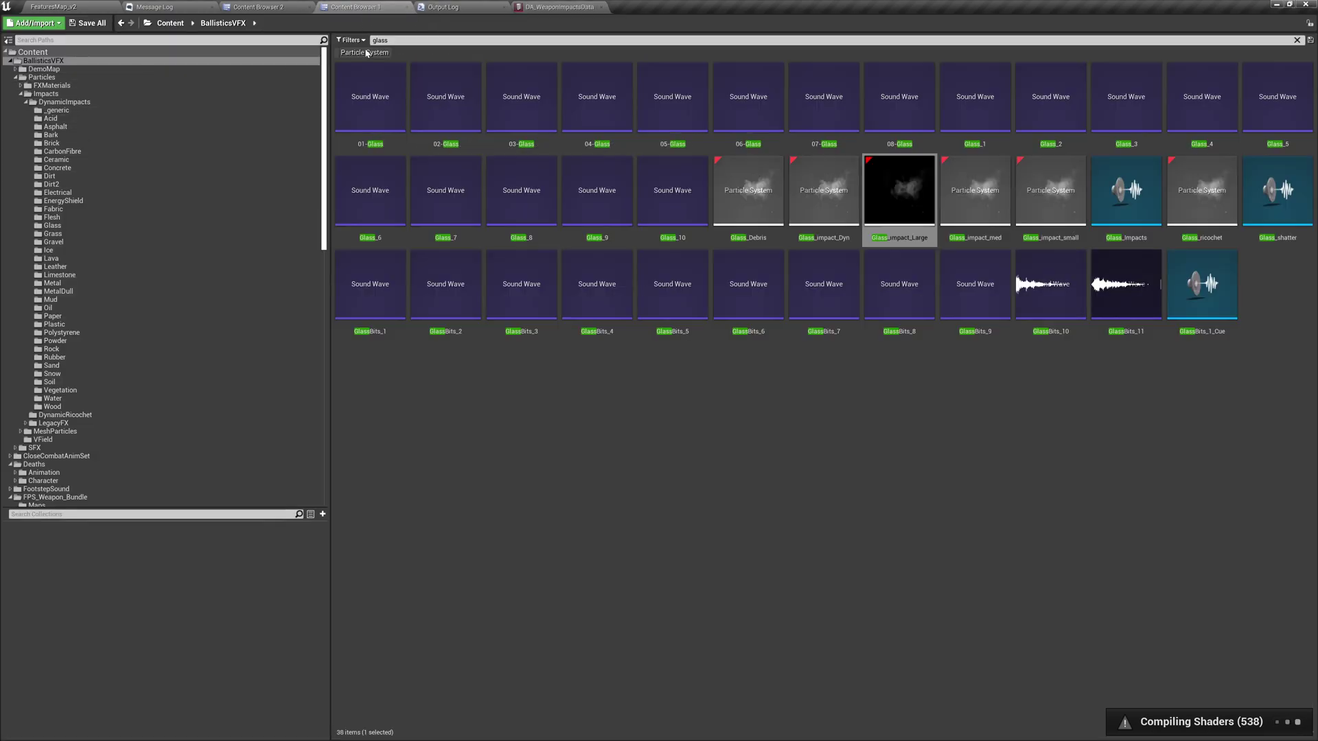
left_click(353, 41)
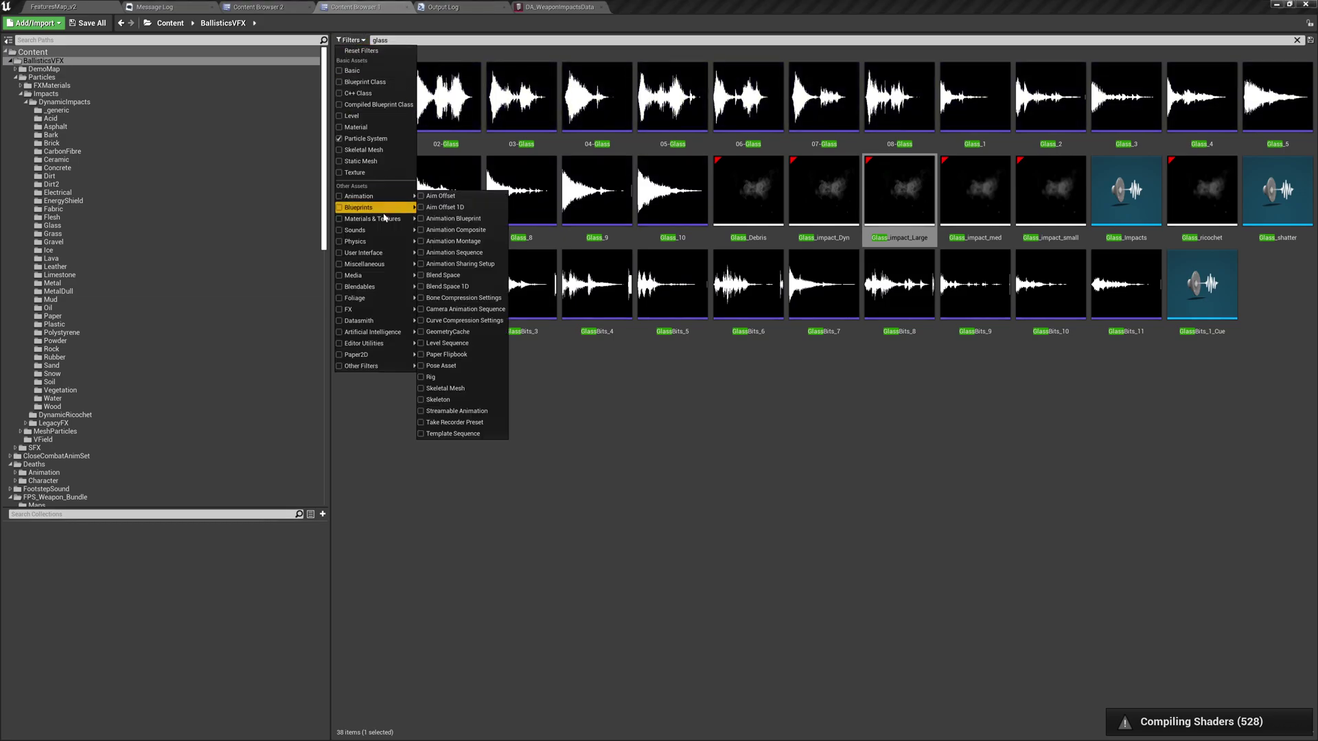
mouse_move(374, 230)
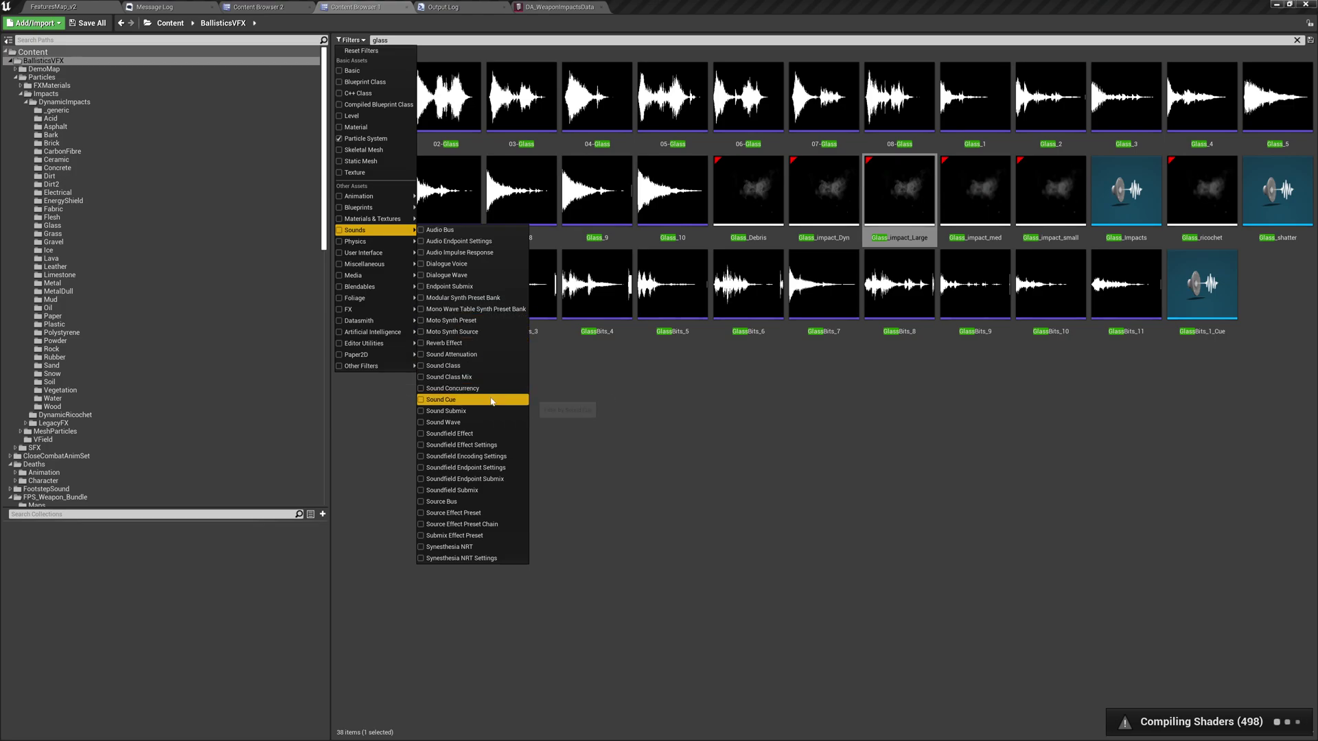
left_click(441, 400)
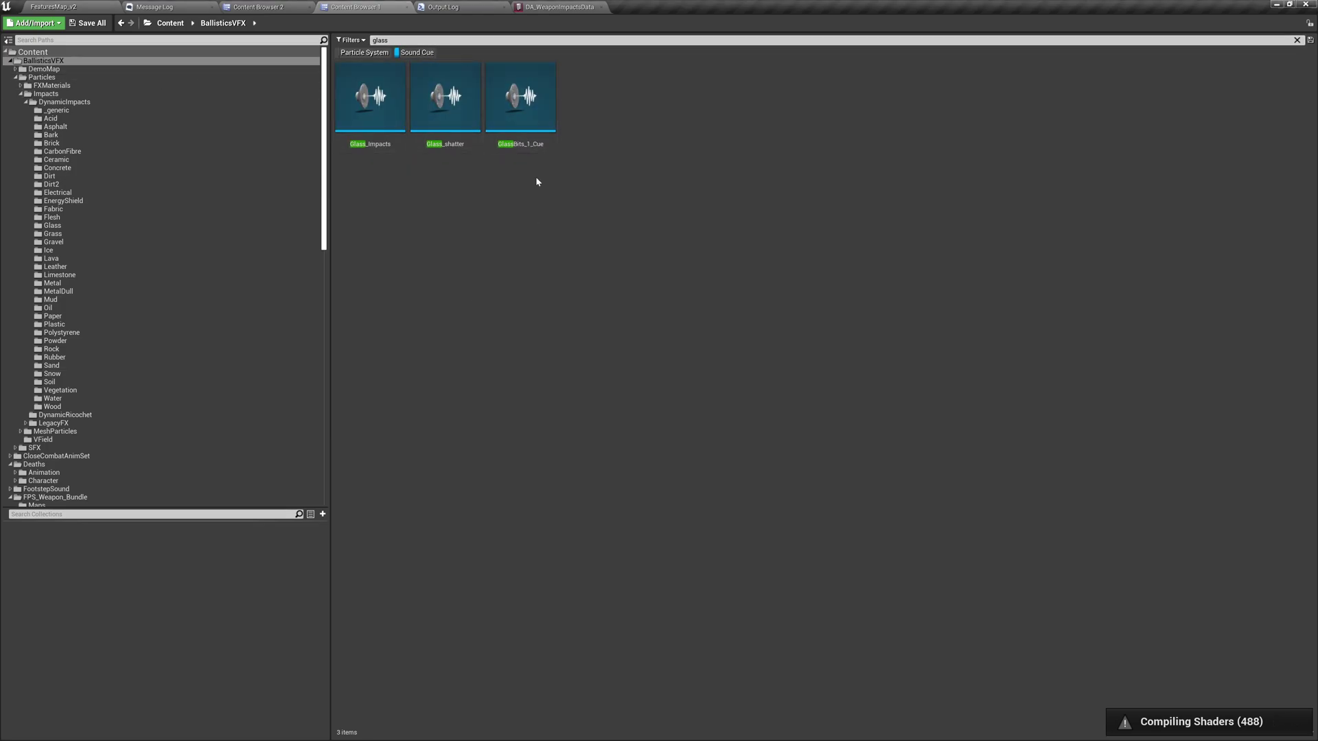
Step: Preview Glass_Impacts and GlassBits_1_Cue, then assign Glass_Impacts as the Glass impact sound
left_click(364, 106)
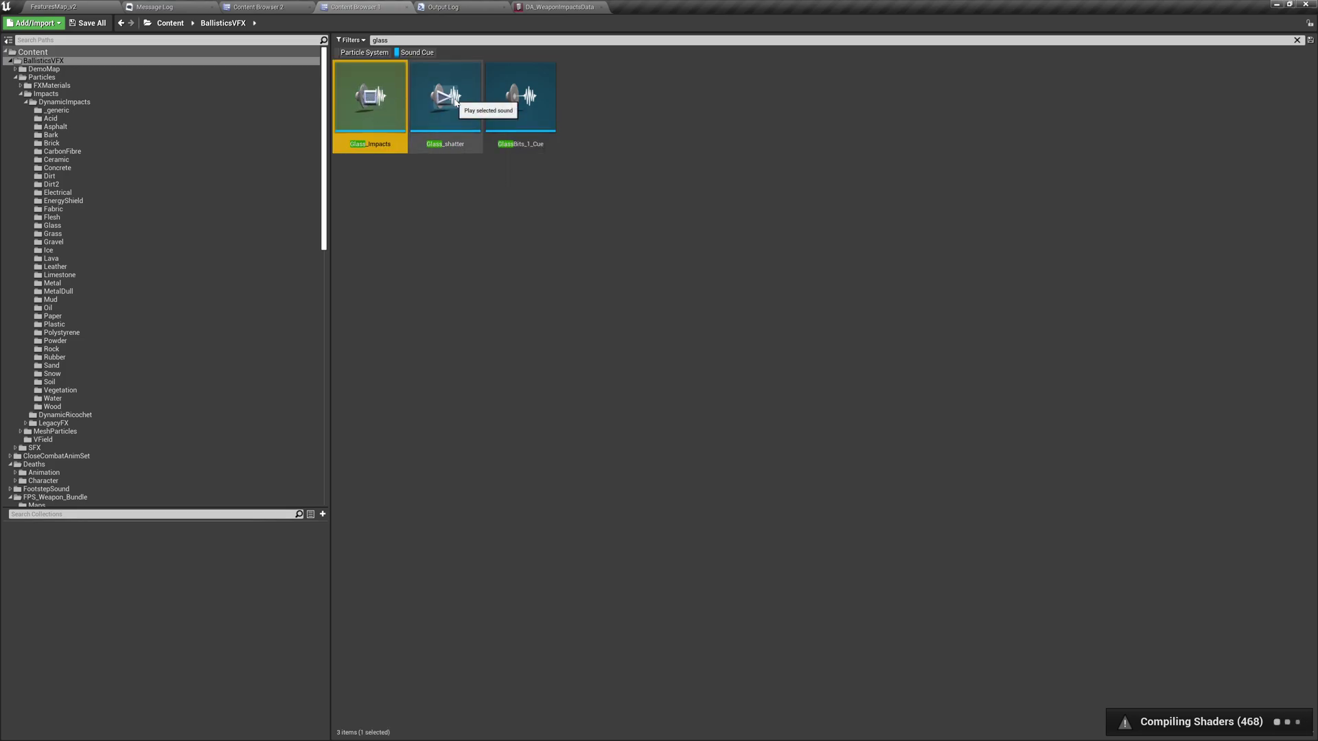
left_click(520, 96)
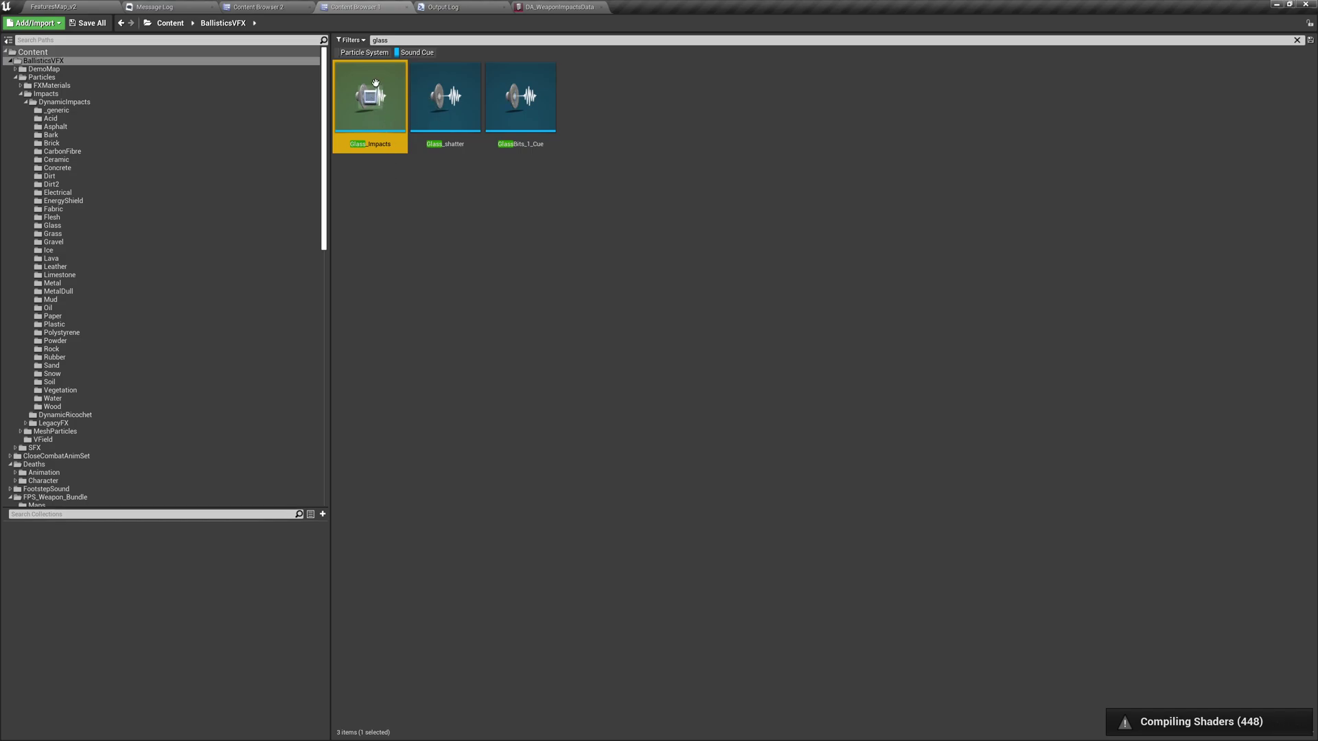
left_click(559, 6)
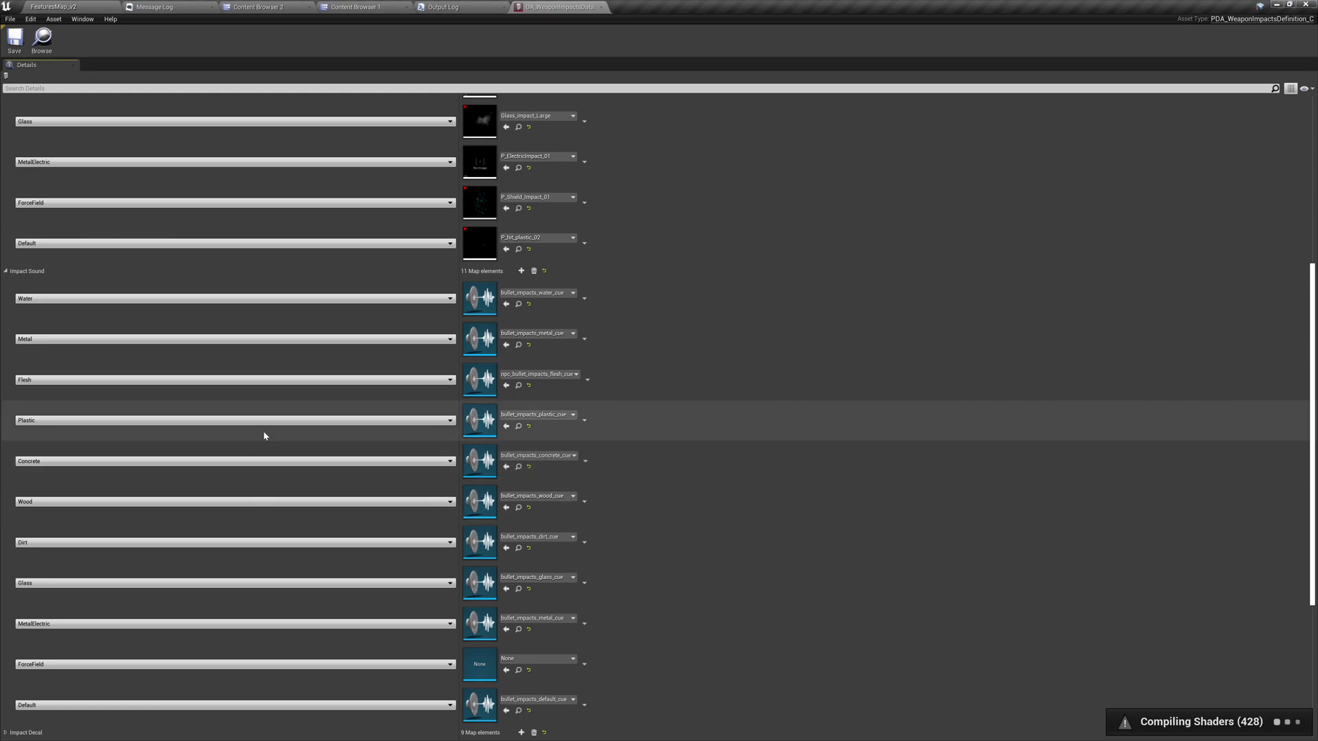
left_click(507, 589)
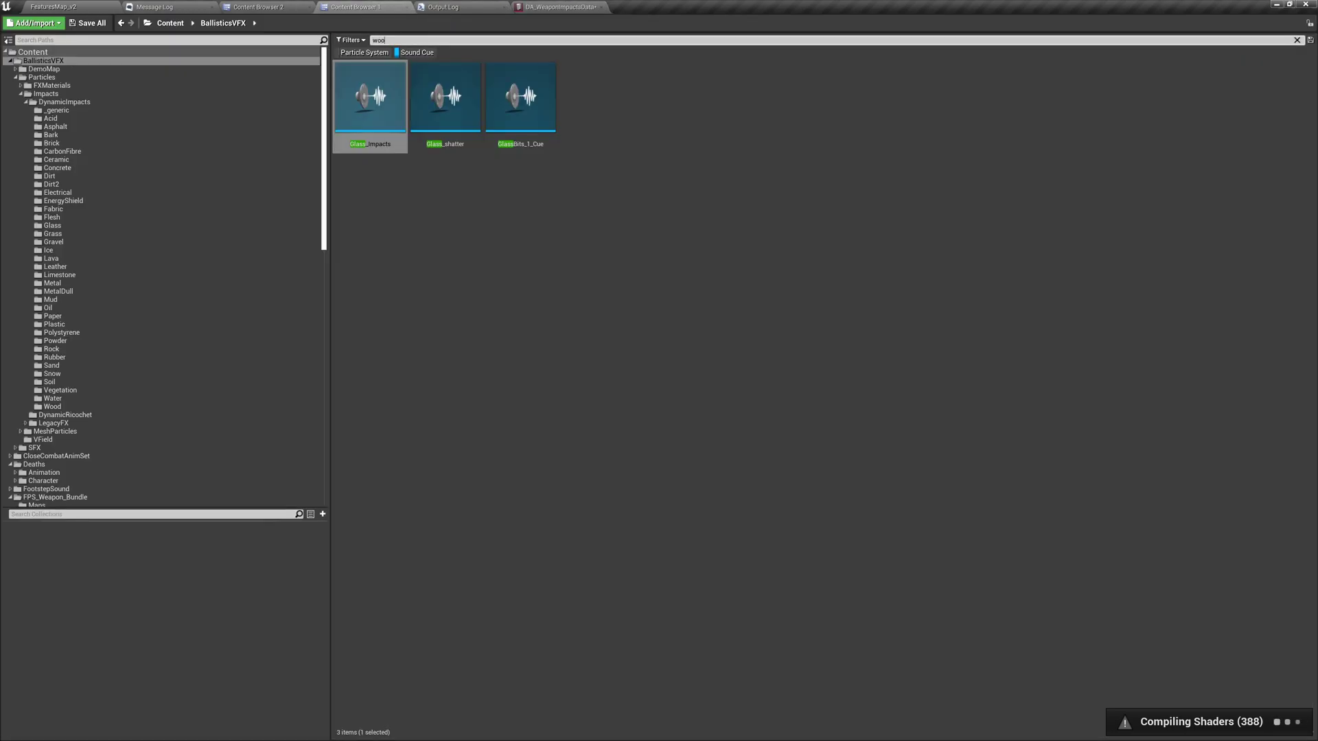
Step: Preview and select the Wood_2_Impacts cue, then assign it to the Wood impact sound row
type("d")
mouse_move(457, 102)
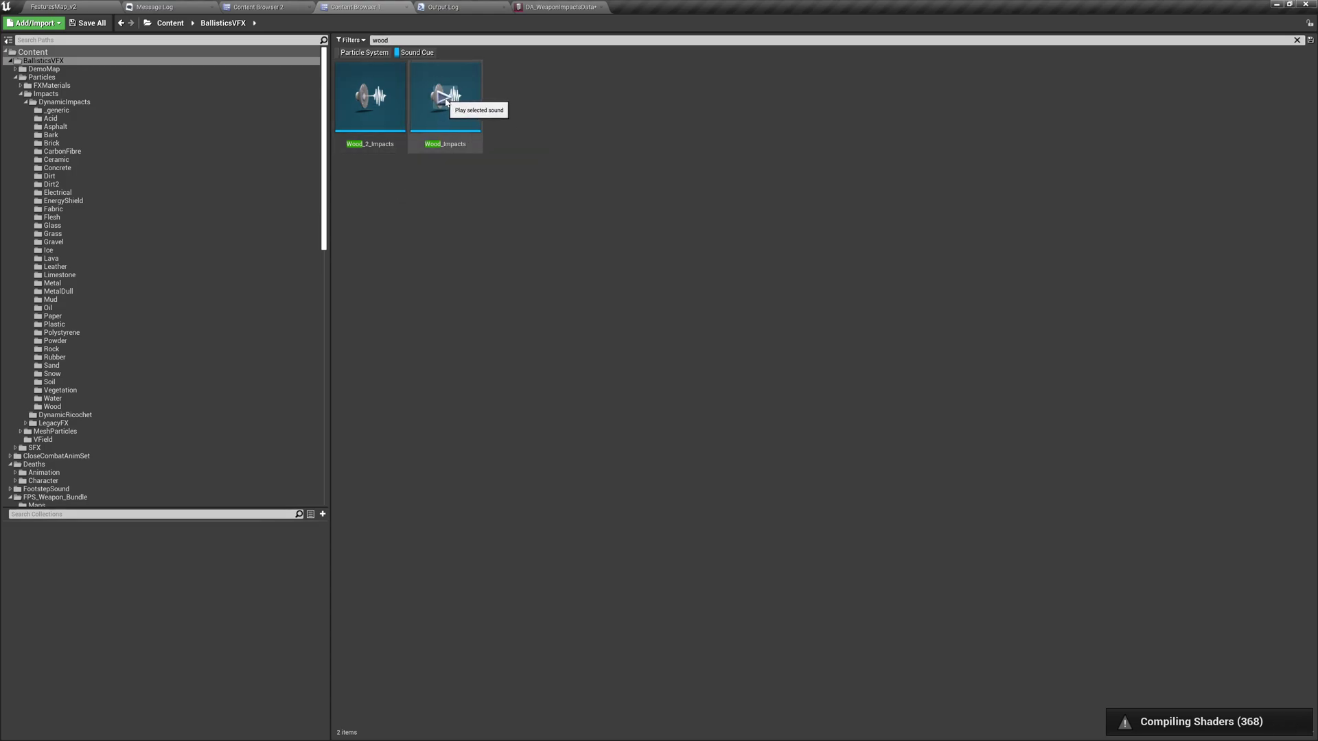
left_click(371, 99)
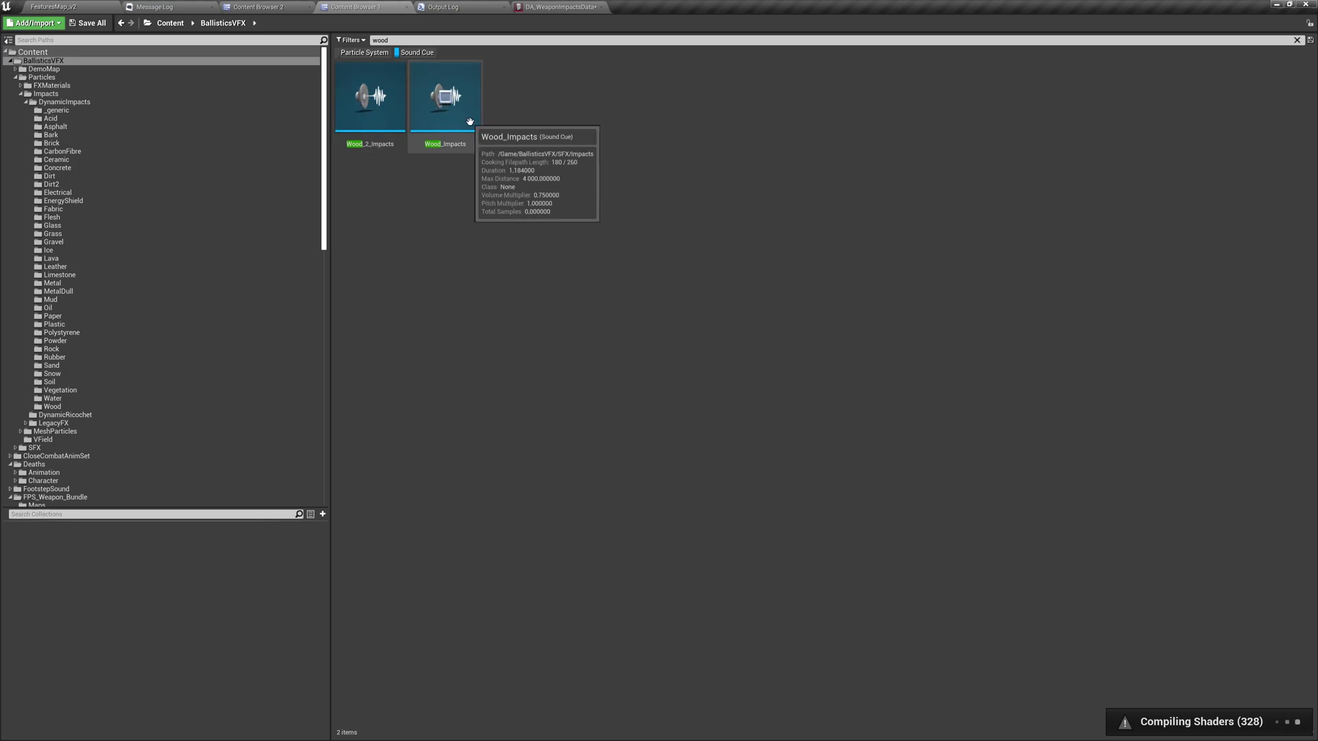
left_click(366, 99)
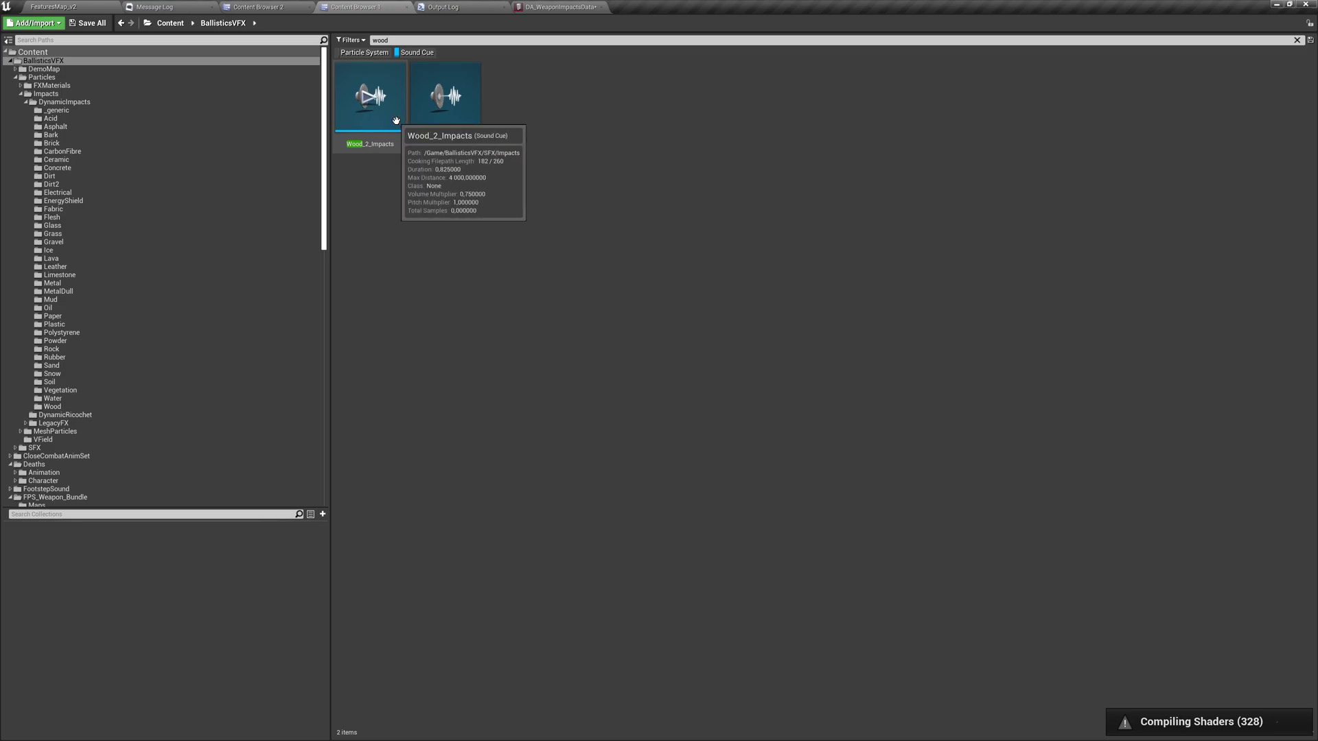
left_click(586, 7)
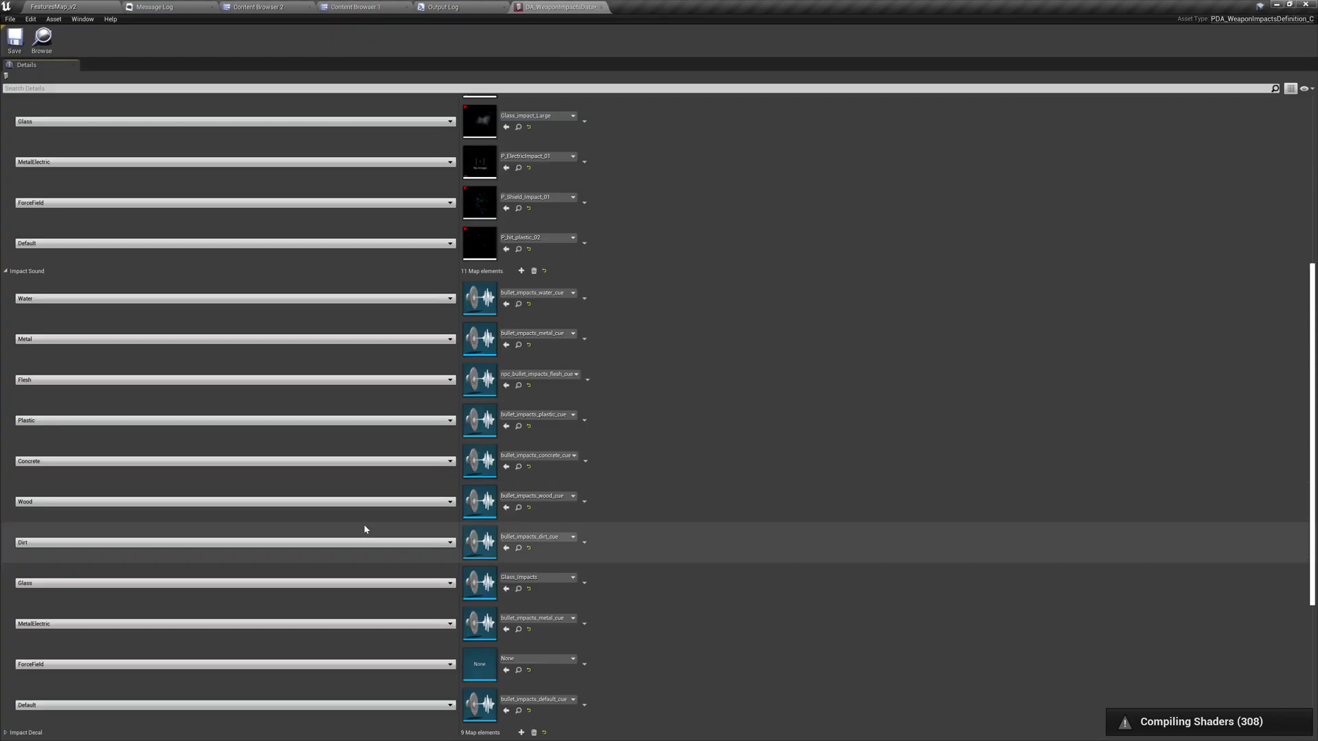
left_click(507, 508)
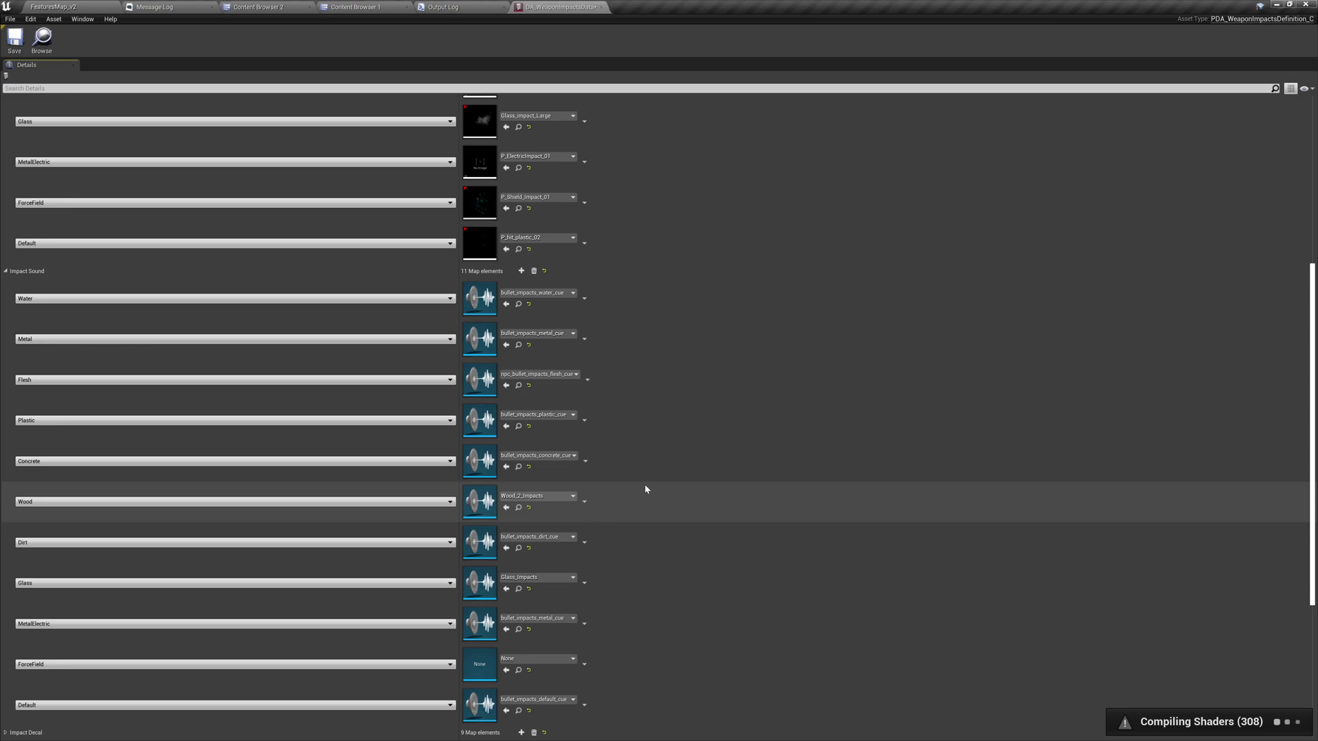
scroll(703, 418, "down", 1)
scroll(686, 374, "up", 1)
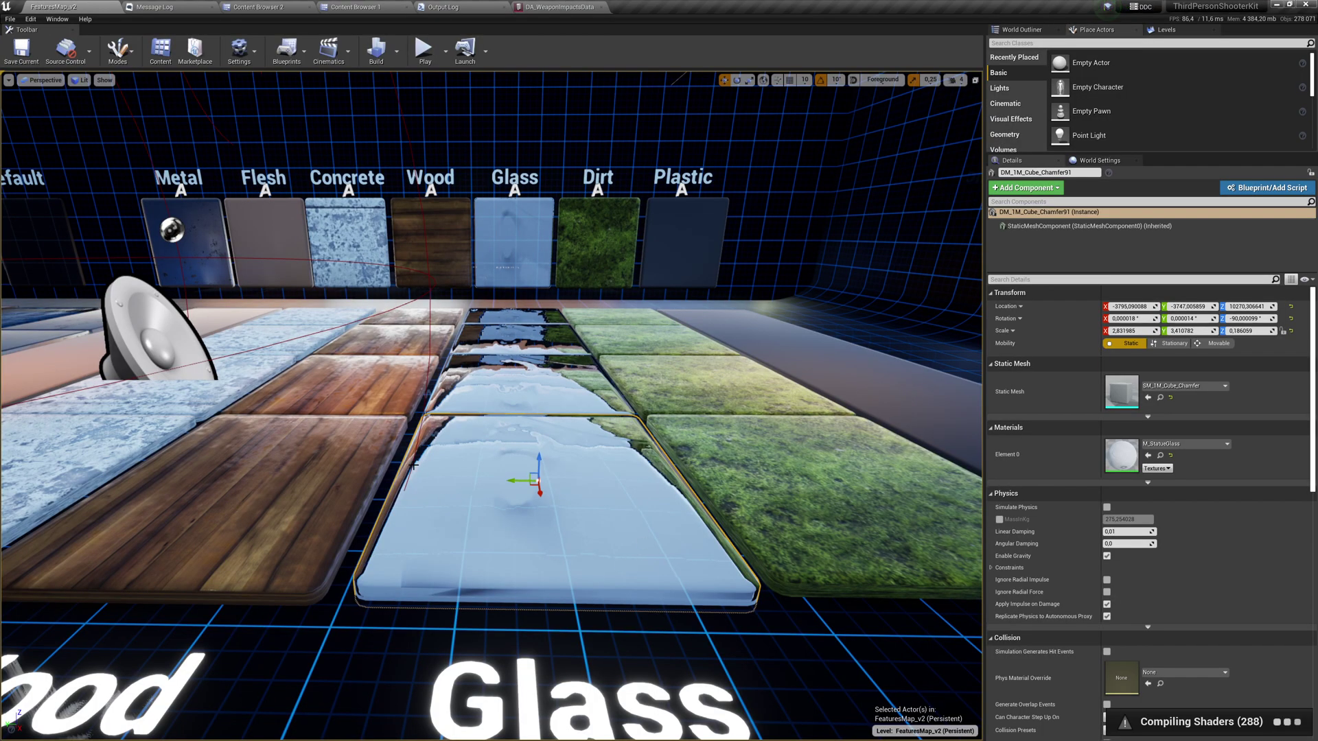
Step: Run a brief play-mode test, then stop it and fly the view back over the tiles
key("alt+p")
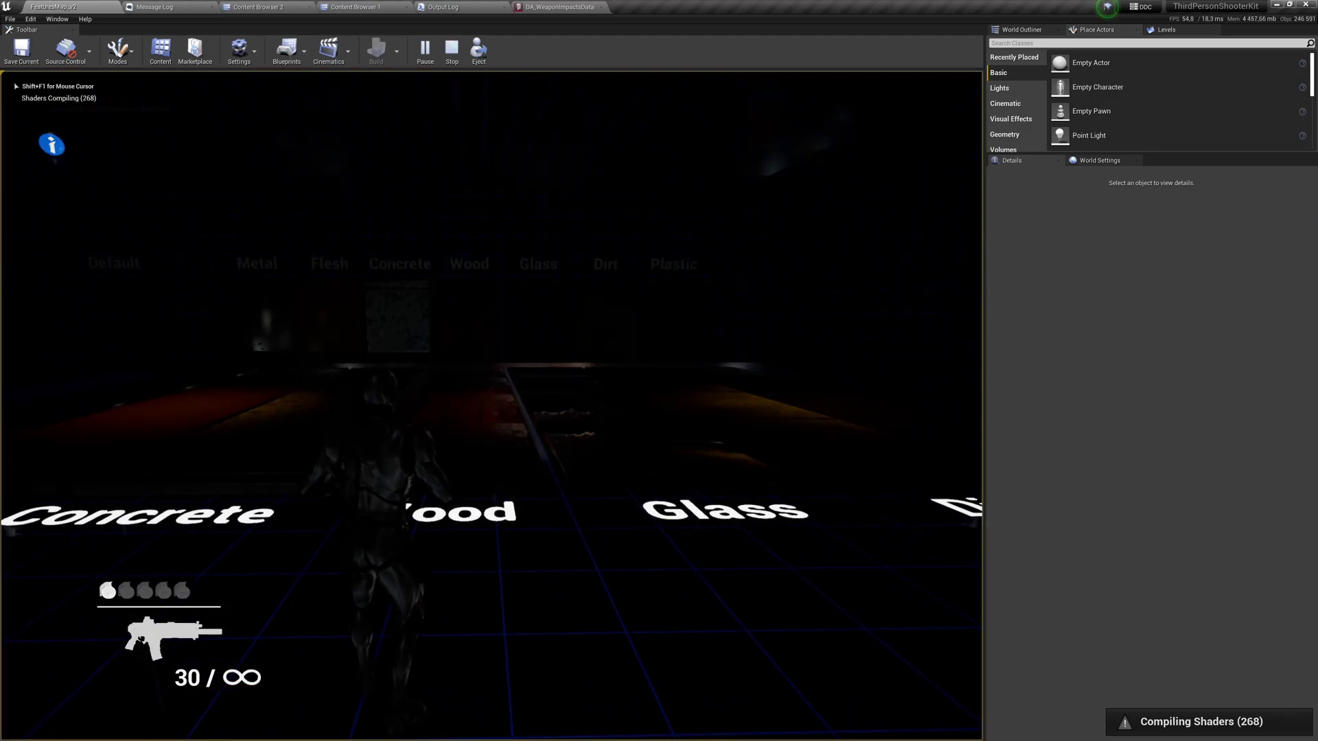
key("Escape")
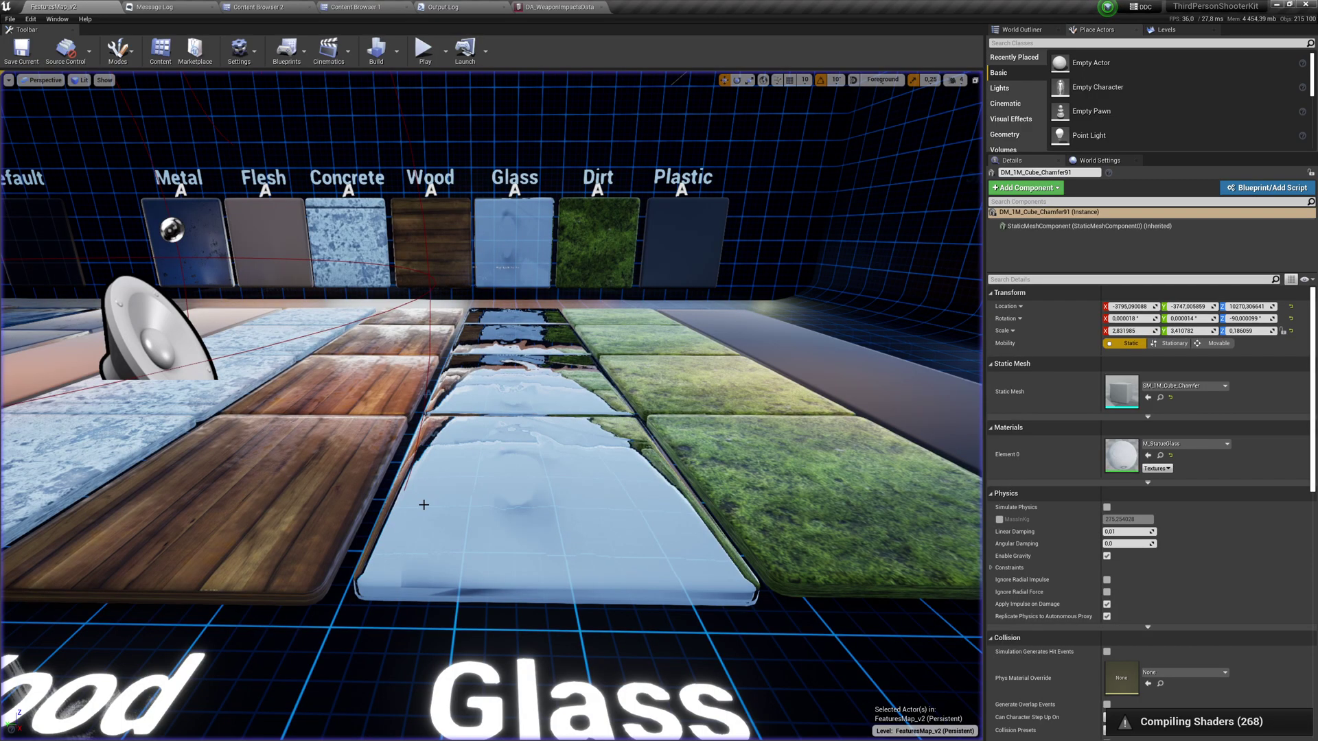
key("s")
right_click_drag(423, 505, 446, 532)
Step: Move over the Glass, Dirt and Plastic tiles and select the dirt tile to confirm M_Ground_Moss
key("w")
key("d")
key("s")
left_click(492, 459)
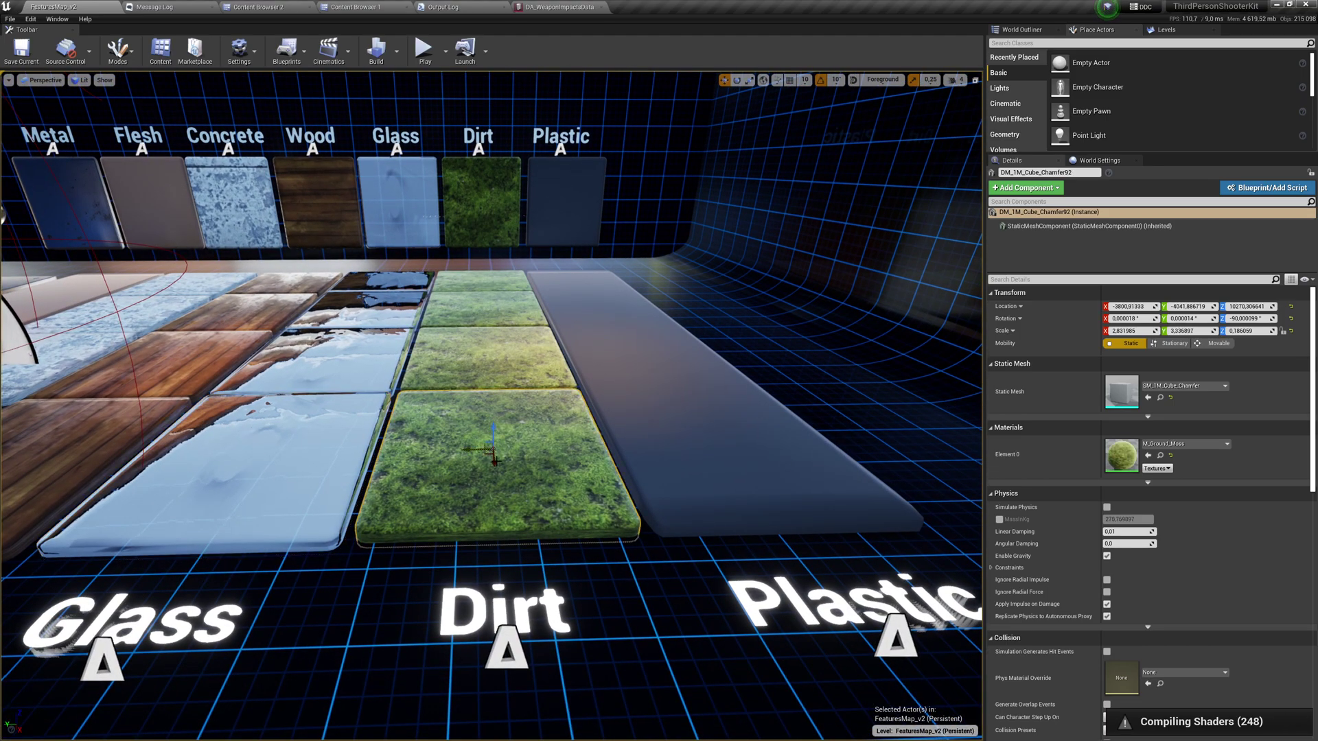
Step: Assign the Dirt_Impacts cue to the data asset's Dirt impact sound, replacing bullet_impacts_dirt_cue
left_click(560, 7)
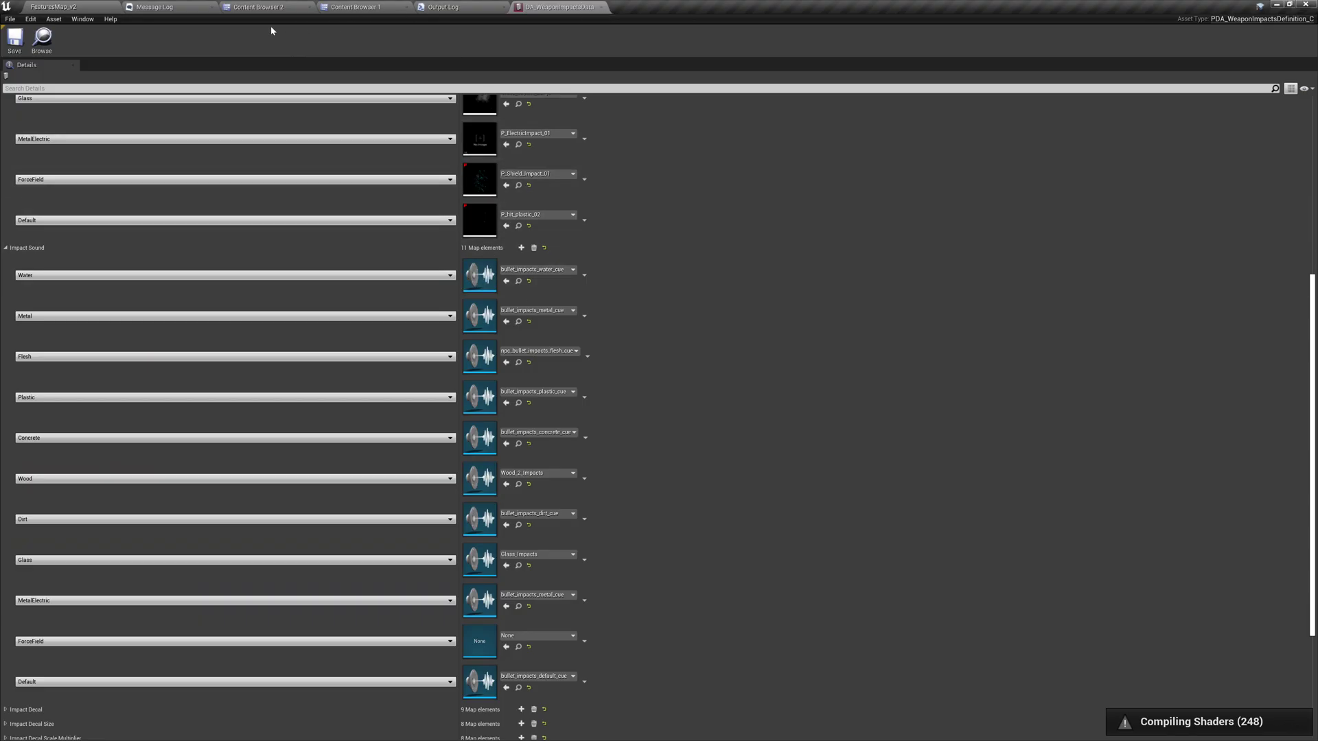
left_click(349, 10)
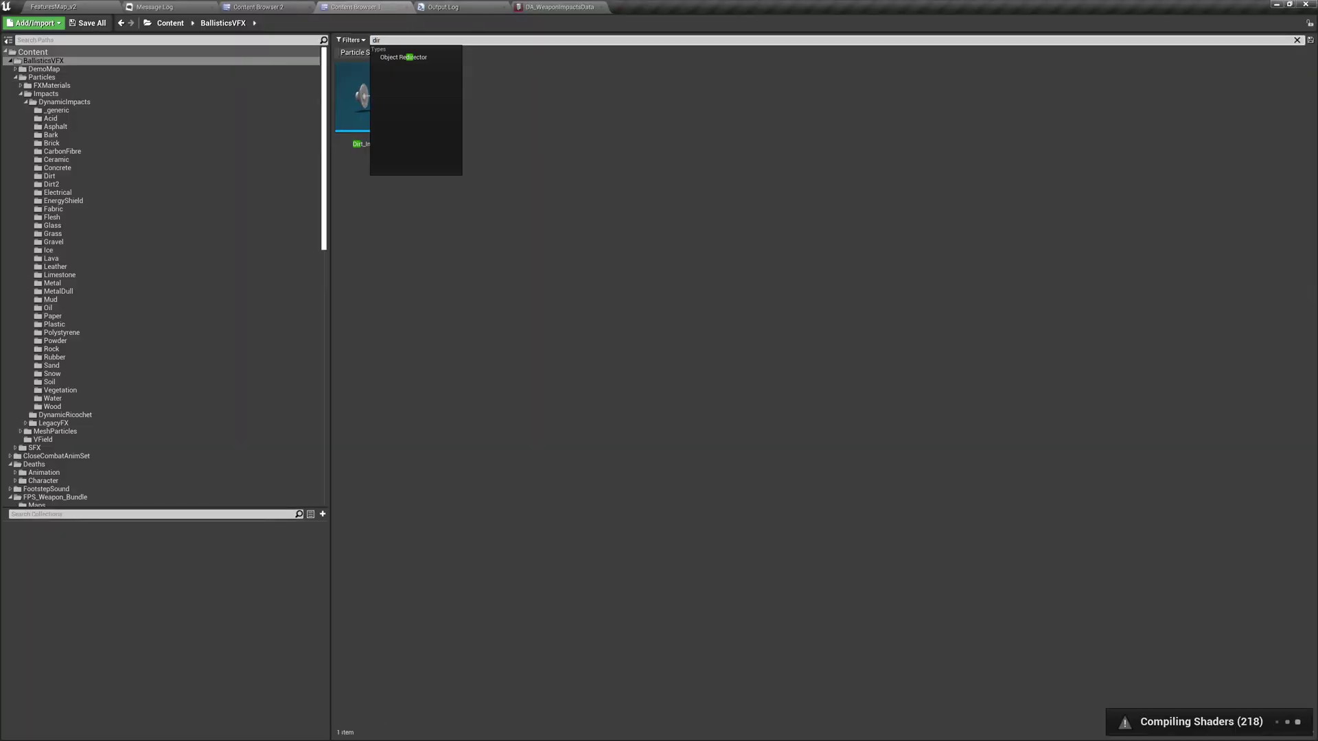
left_click(484, 179)
mouse_move(366, 100)
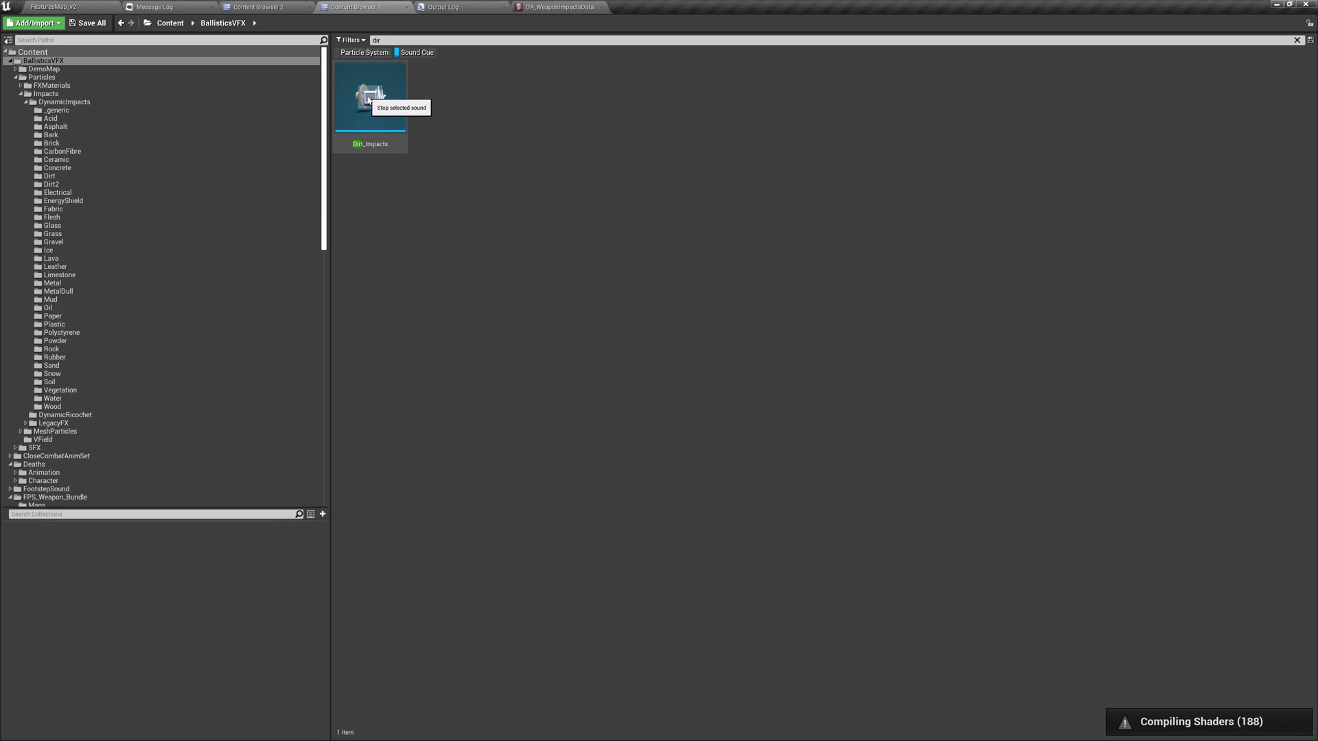
left_click(588, 5)
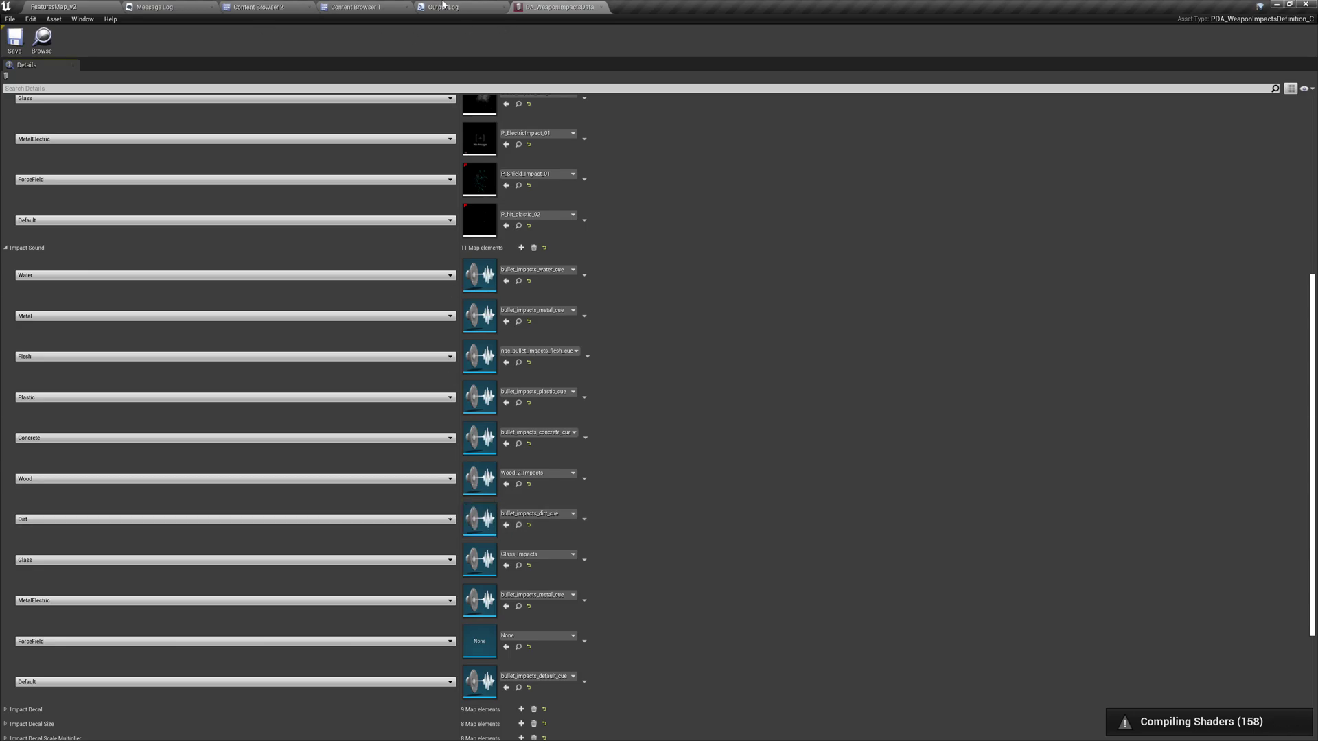
left_click(378, 6)
left_click(376, 106)
left_click(567, 7)
left_click(504, 525)
scroll(713, 412, "down", 2)
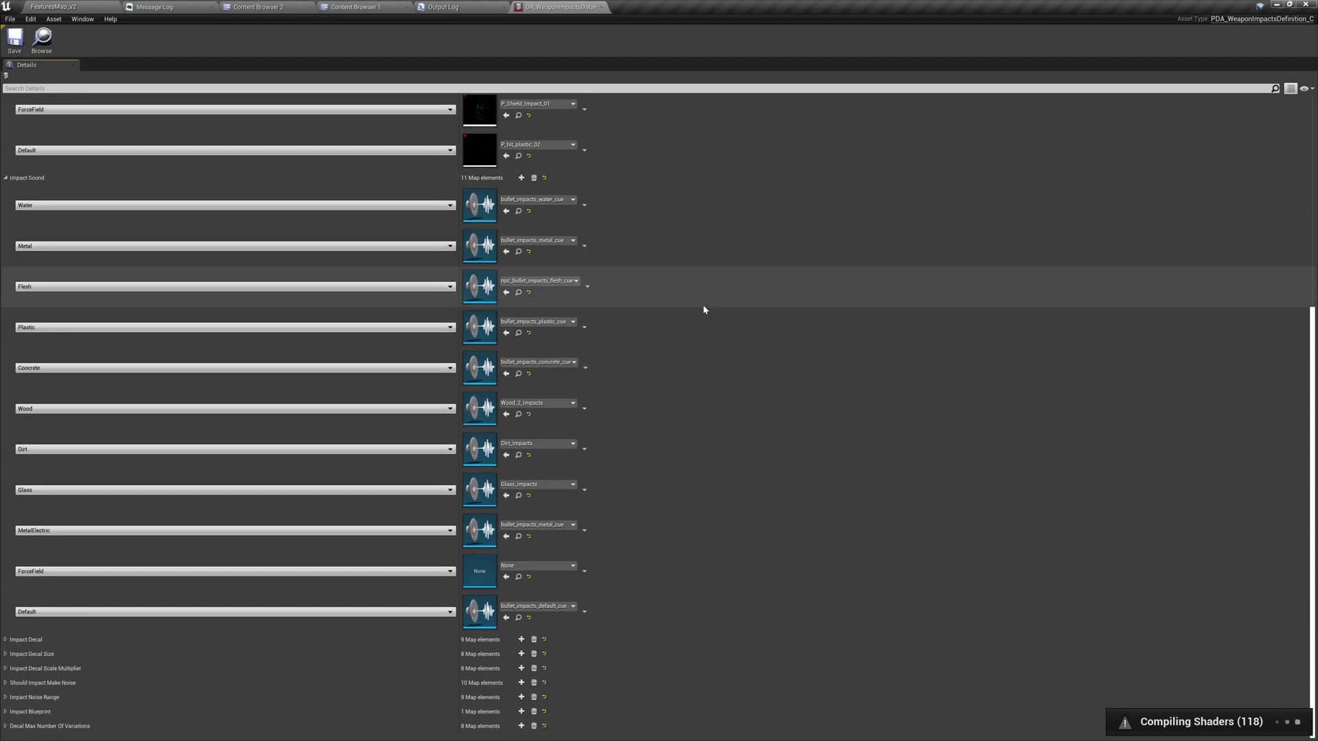
scroll(707, 343, "up", 1)
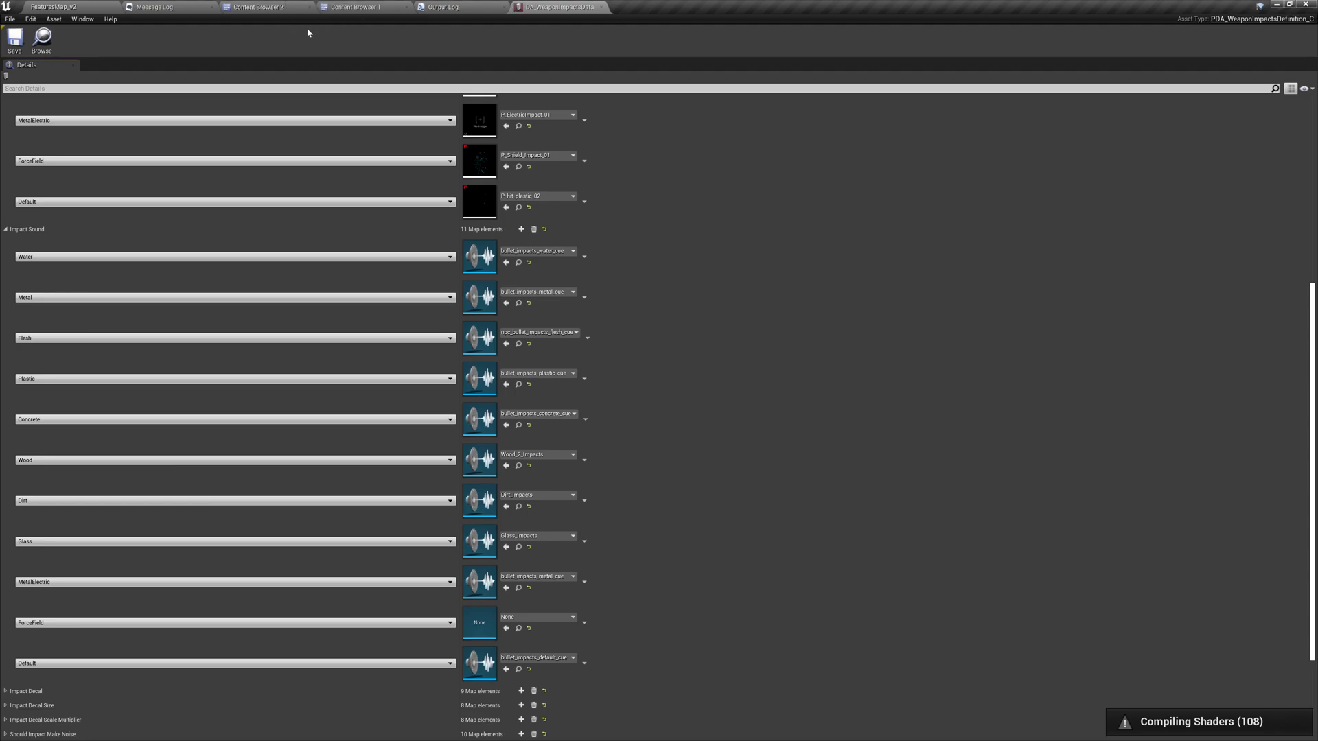
Step: Filter the dirt results to particle systems and assign Dirt_impact_2_small as the Dirt impact VFX
left_click(353, 7)
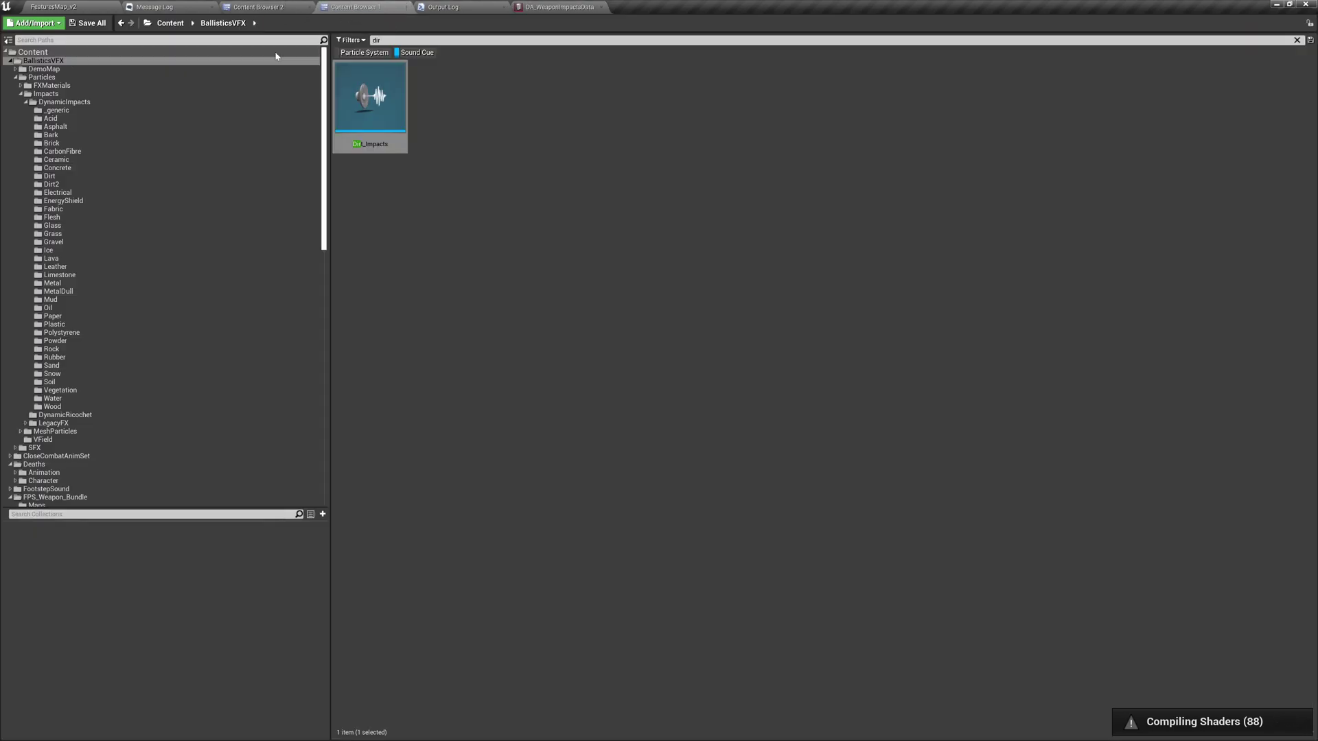
left_click(414, 53)
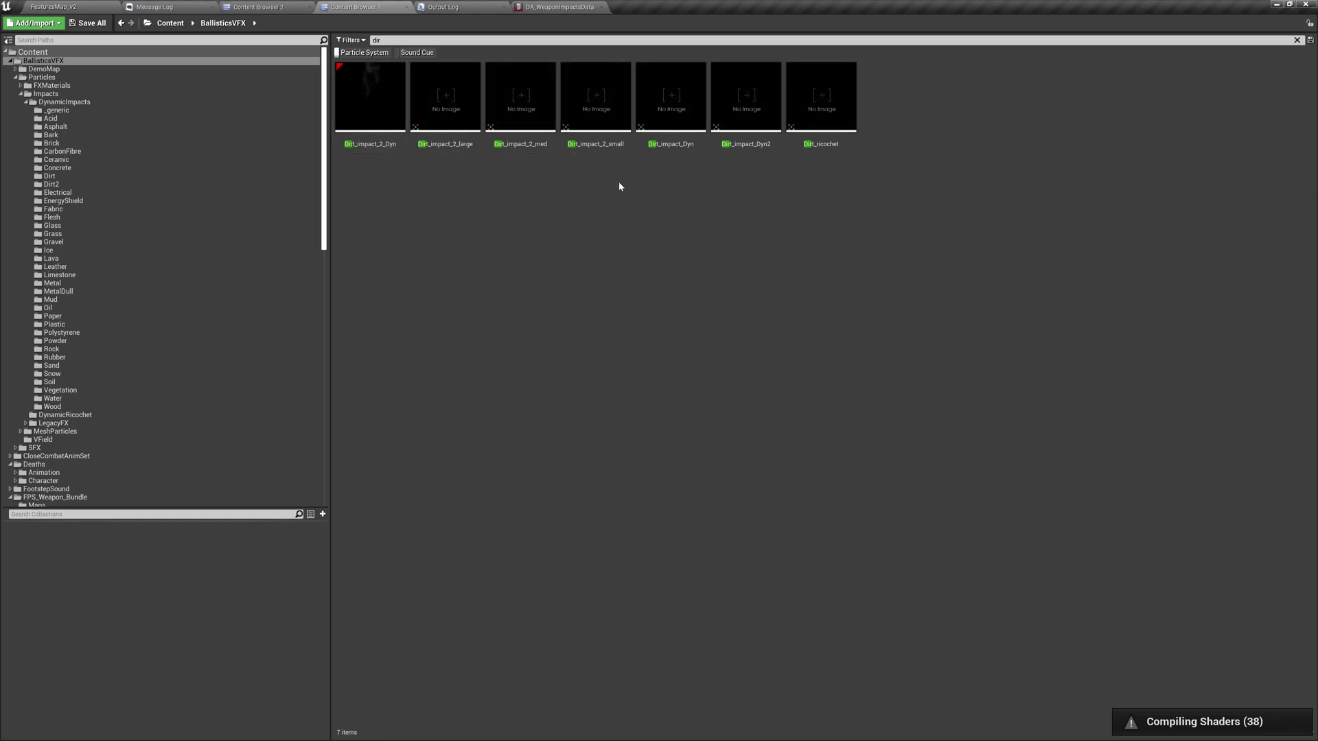
left_click(601, 110)
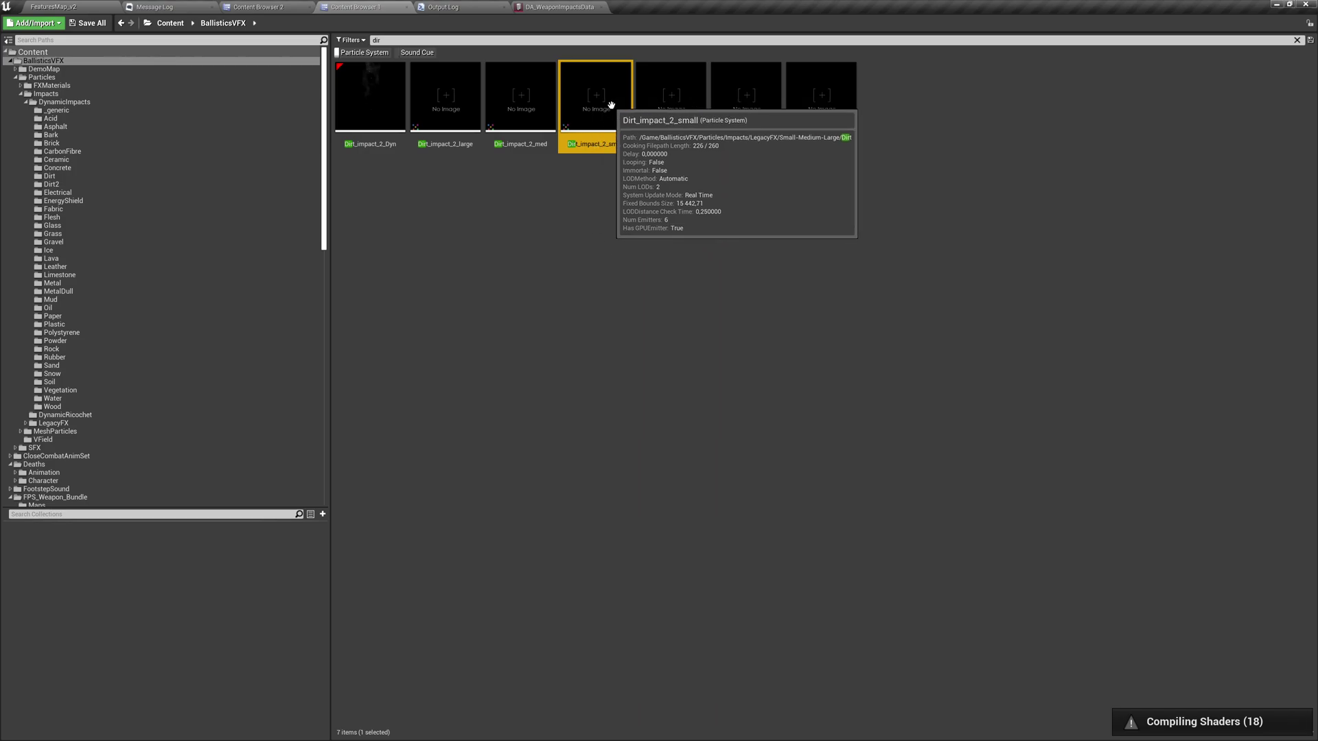
left_click(566, 7)
scroll(668, 294, "up", 10)
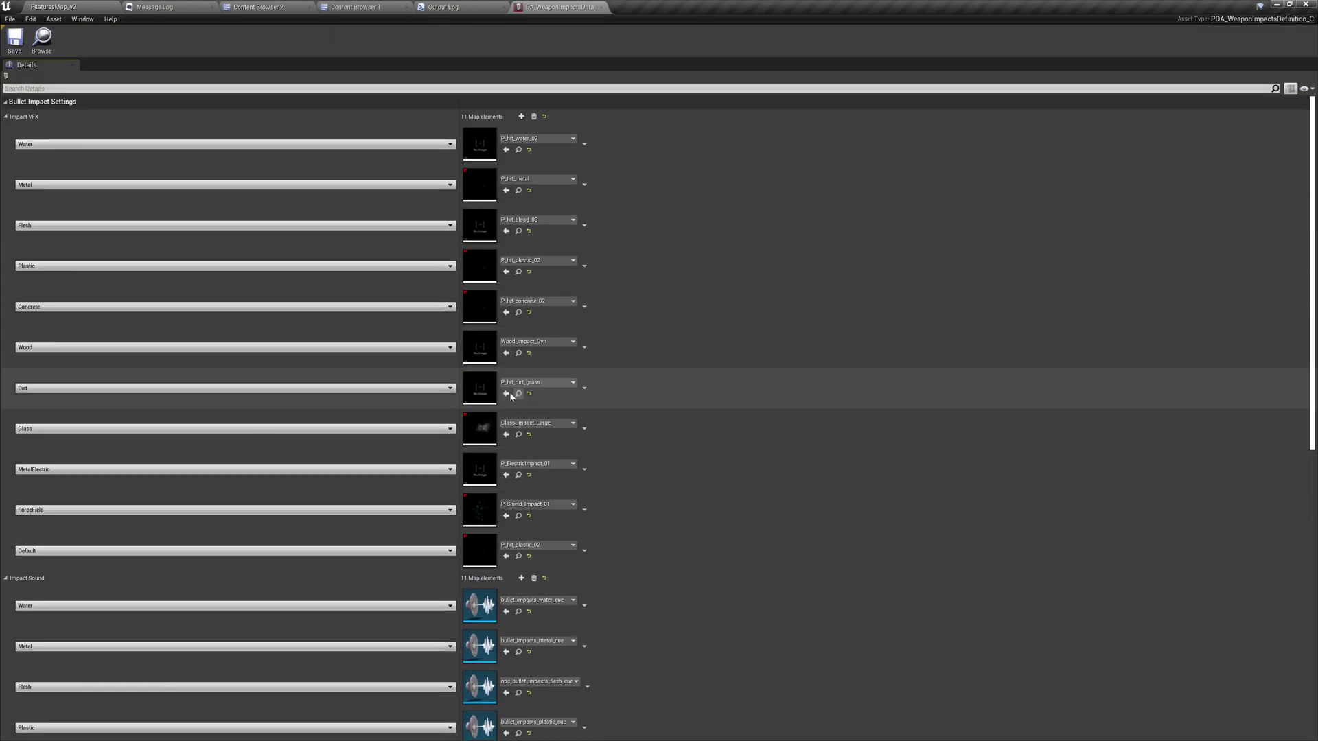
left_click(508, 394)
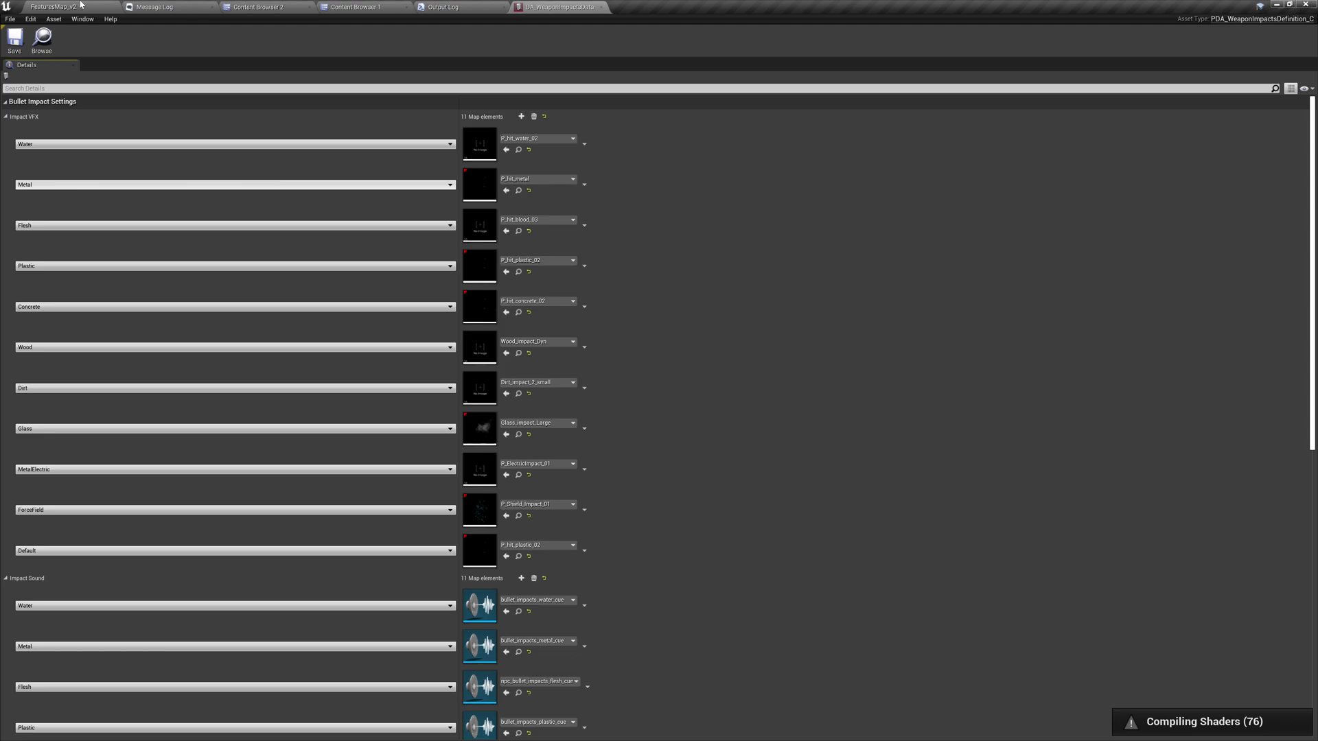
left_click(80, 6)
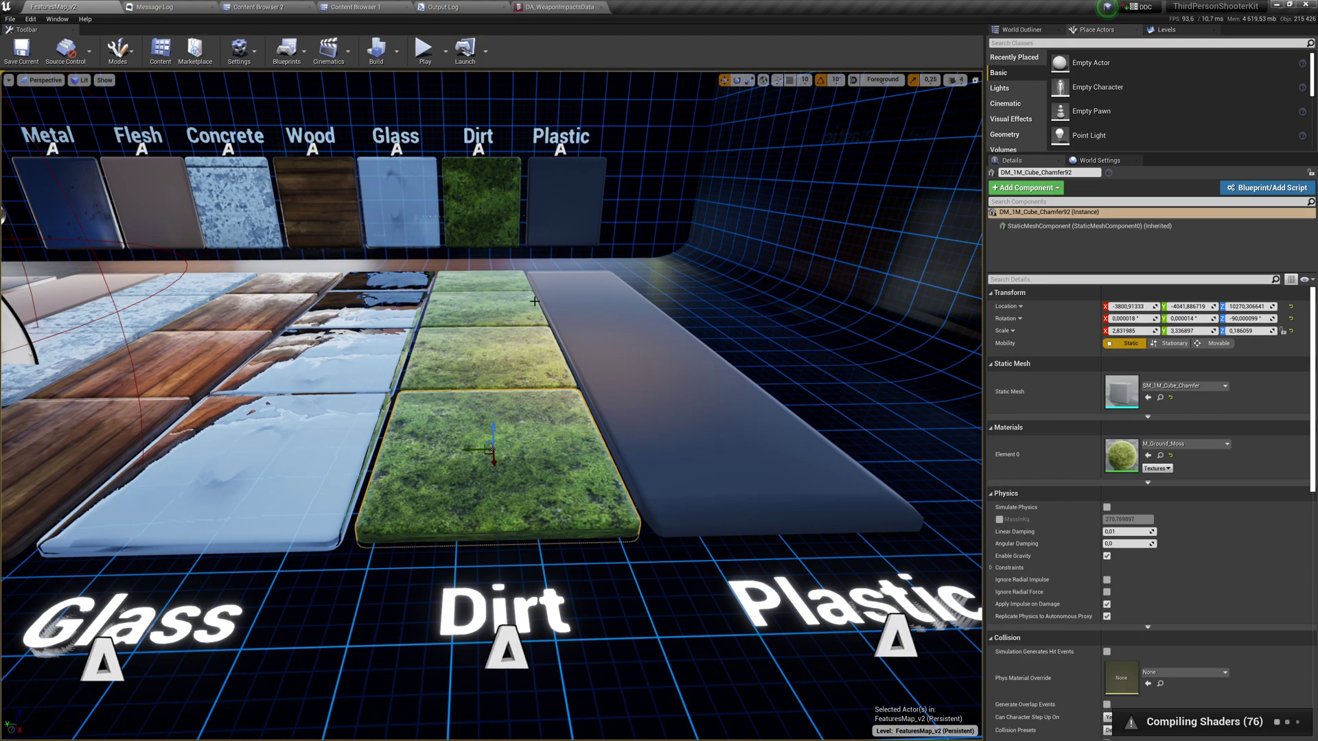
key("alt+p")
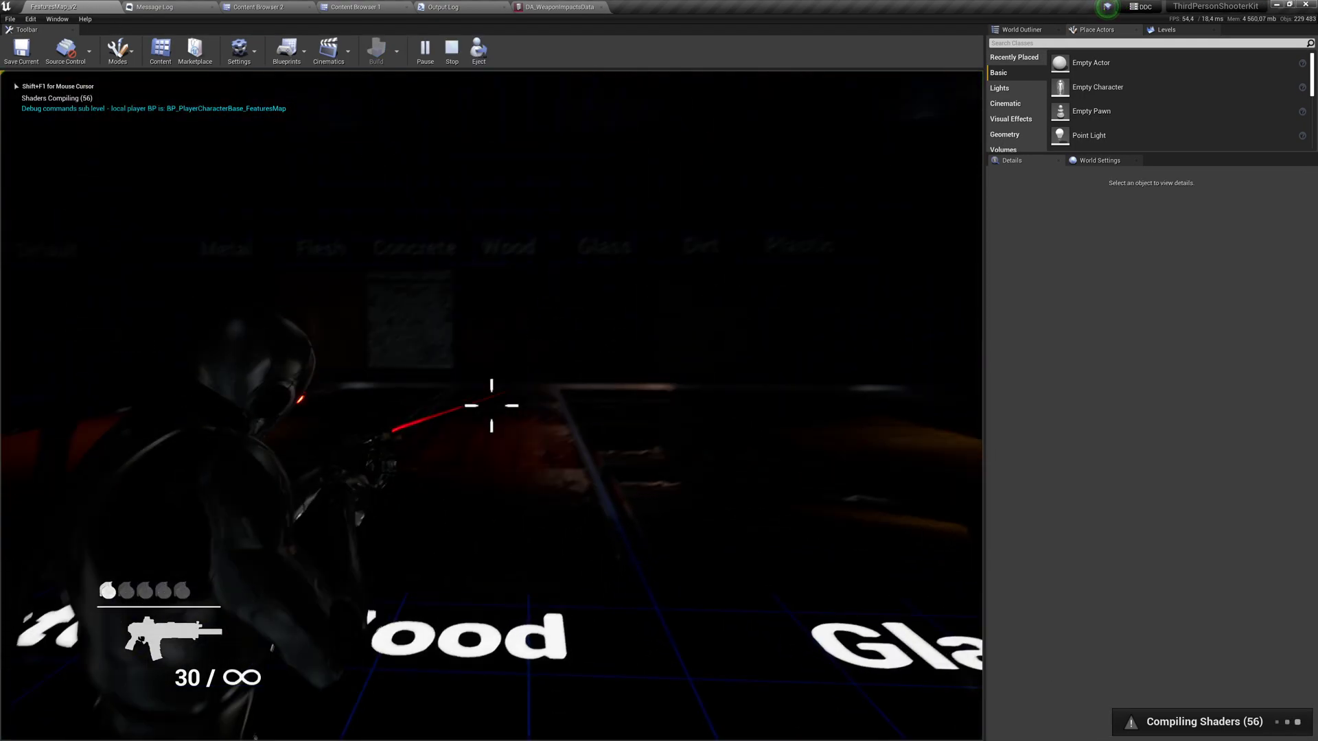
key("a")
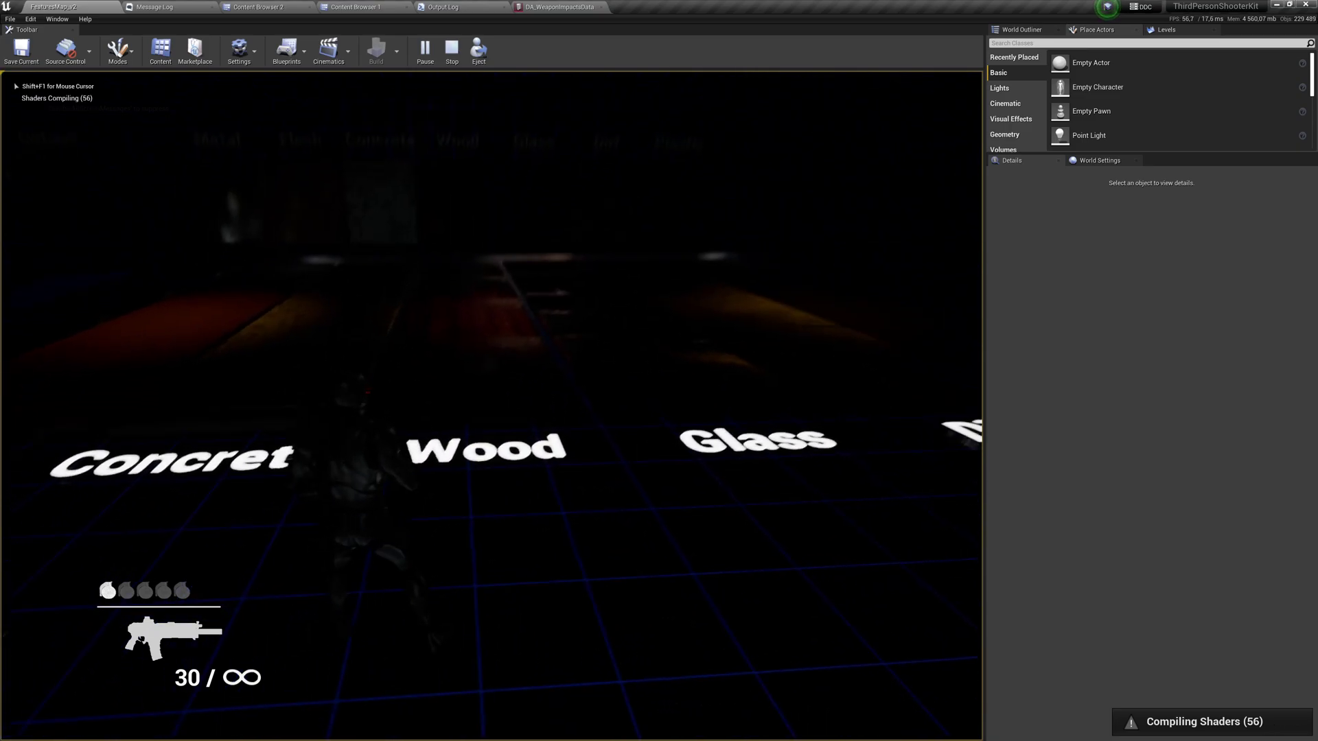
key("Escape")
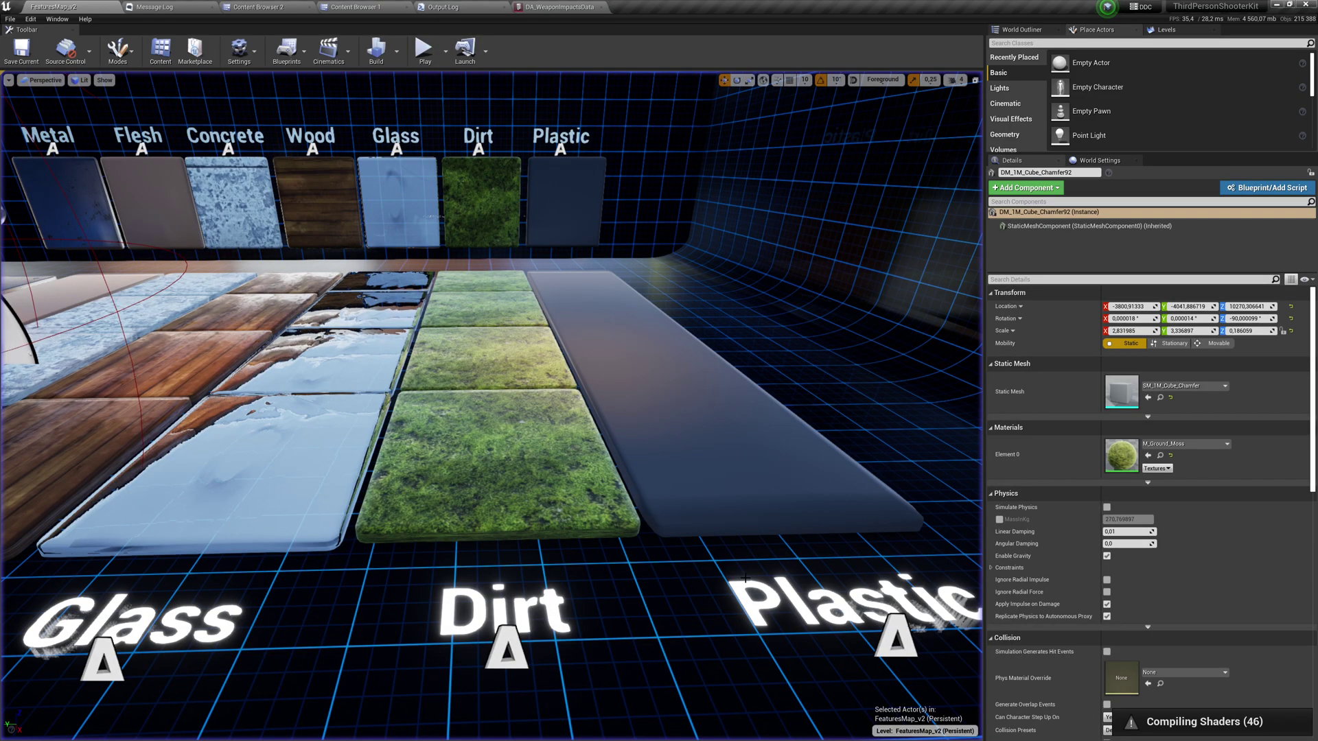
key("d")
mouse_move(492, 405)
right_mouse_down()
mouse_move(483, 364)
mouse_move(501, 396)
right_mouse_up()
scroll(491, 405, "down", 2)
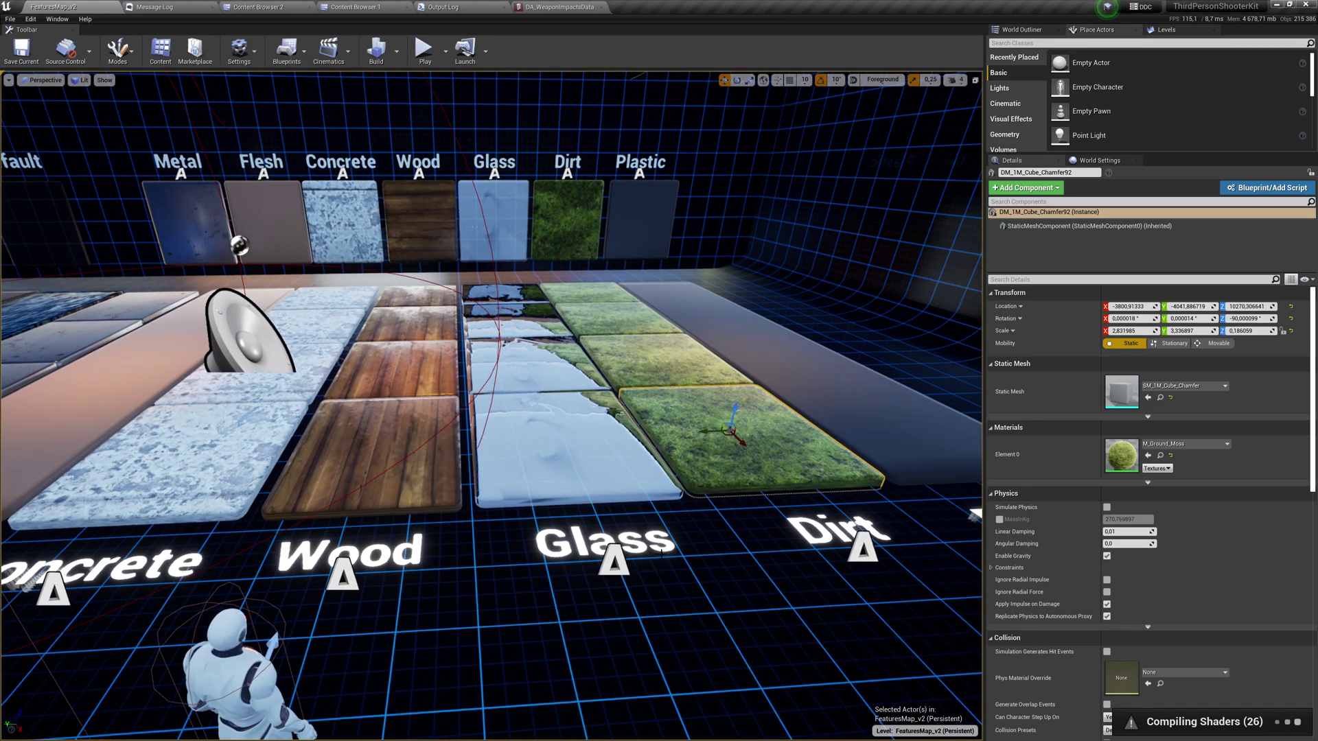
key("d")
mouse_move(661, 553)
right_mouse_down()
mouse_move(628, 567)
mouse_move(675, 573)
right_mouse_up()
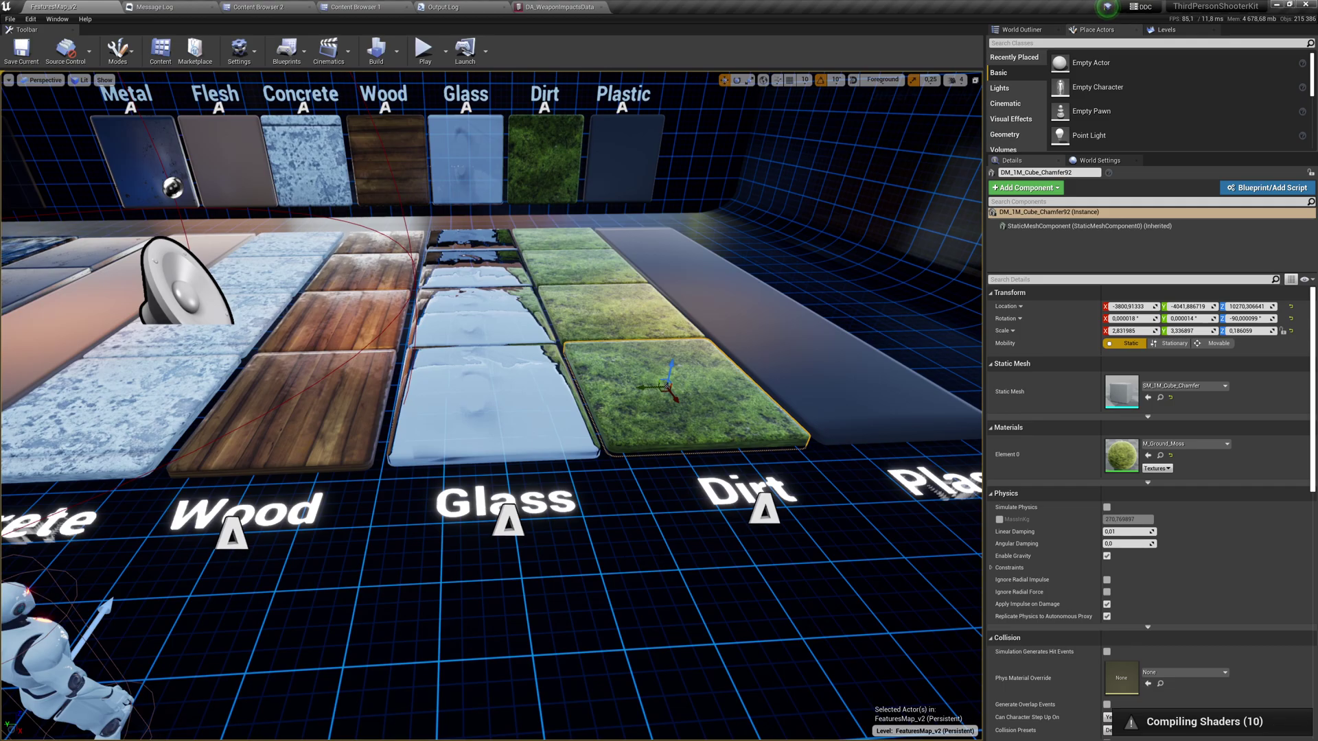
key("alt+p")
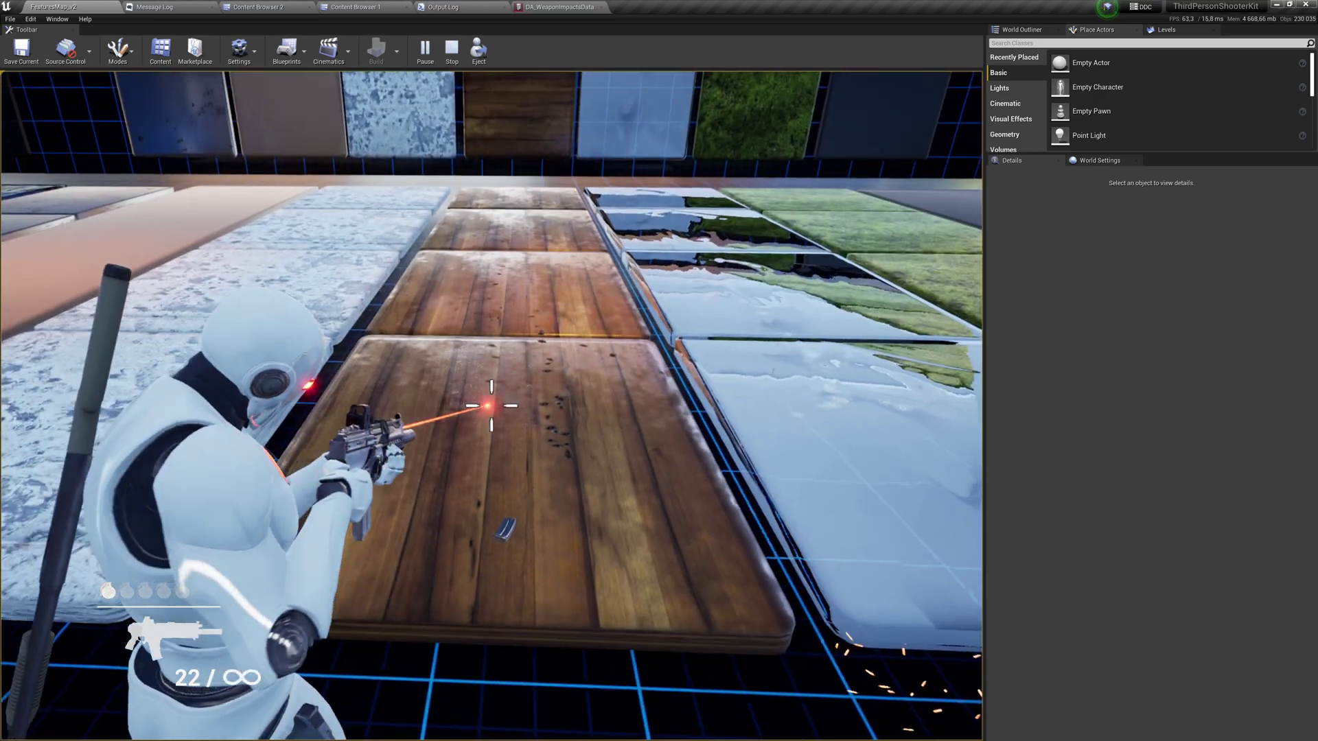
left_click(492, 406)
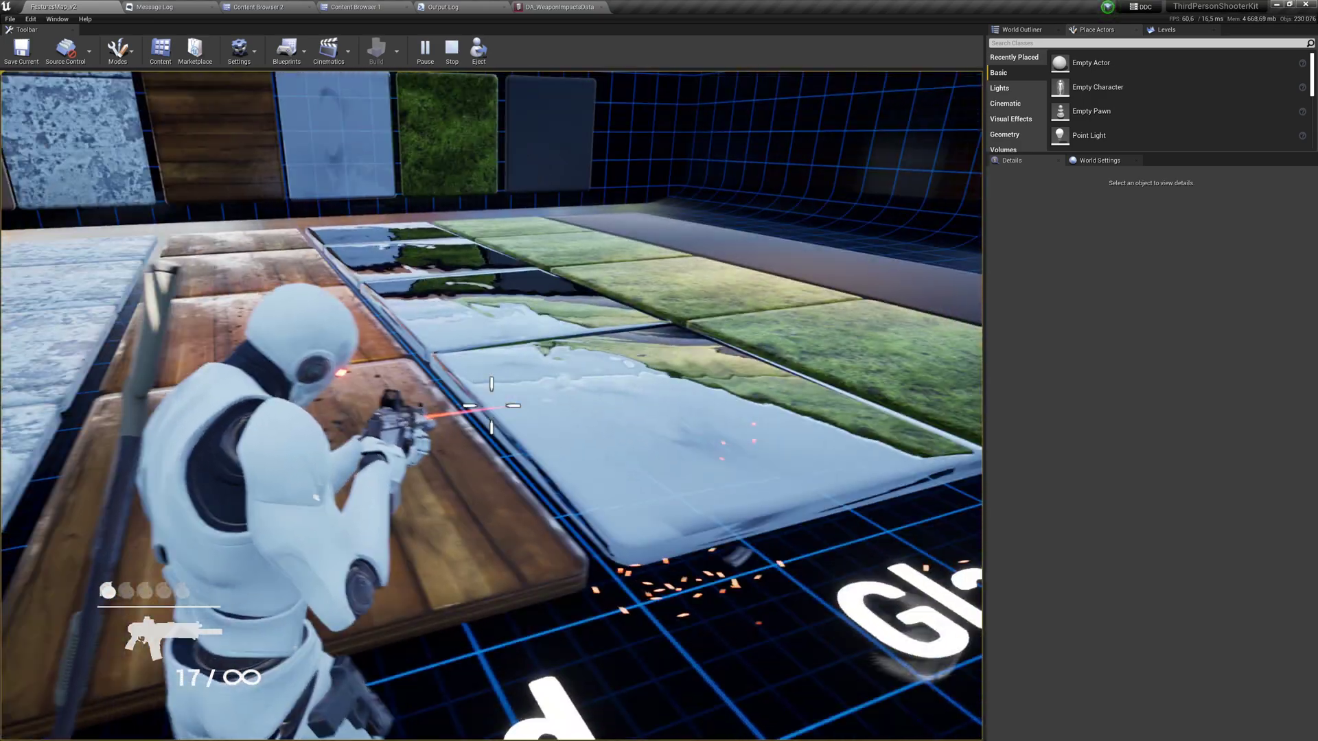
left_click(492, 406)
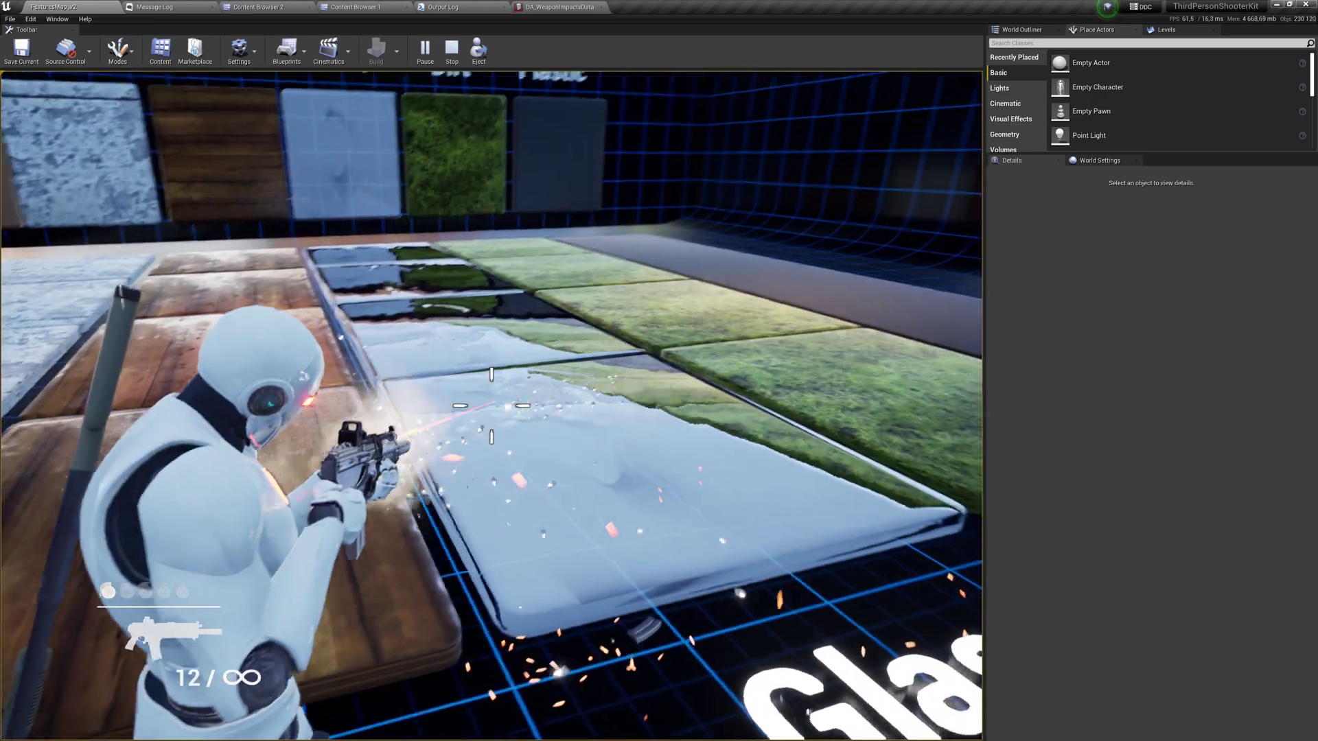
left_click(492, 406)
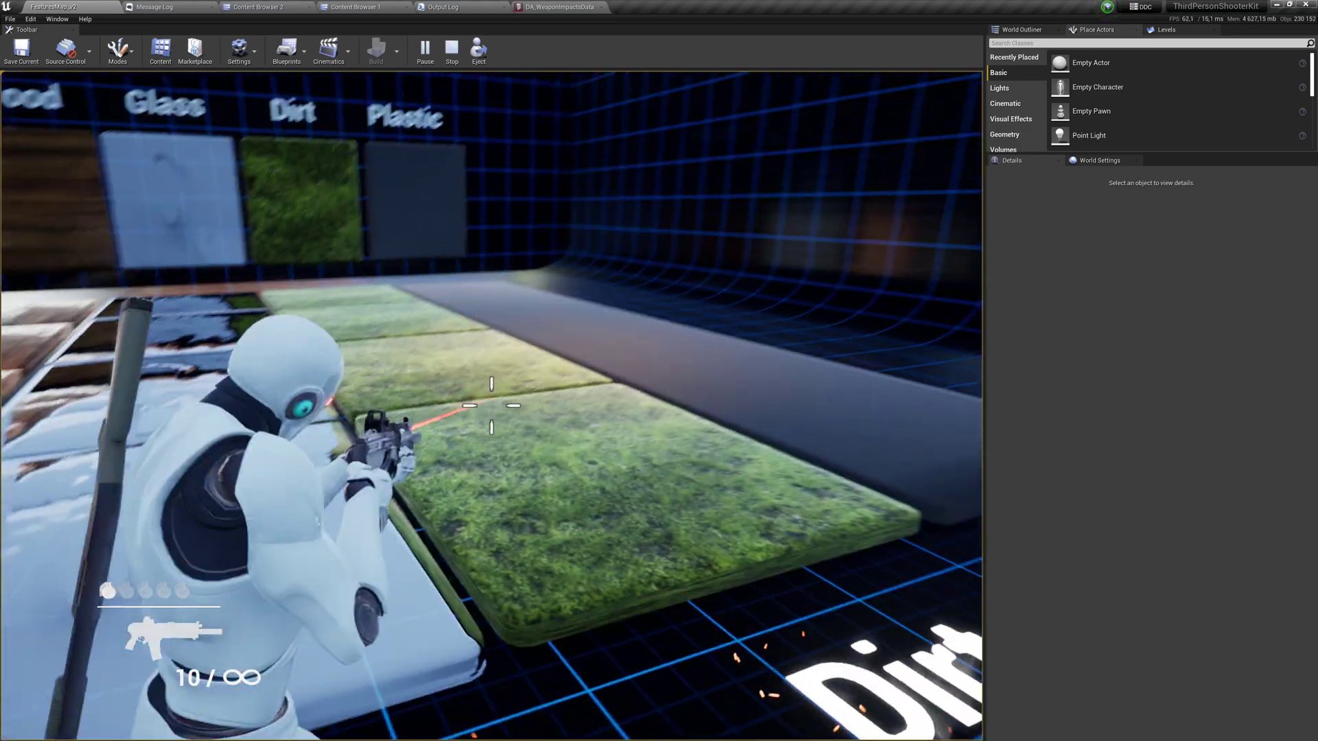
left_click_drag(491, 405, 492, 405)
key("a")
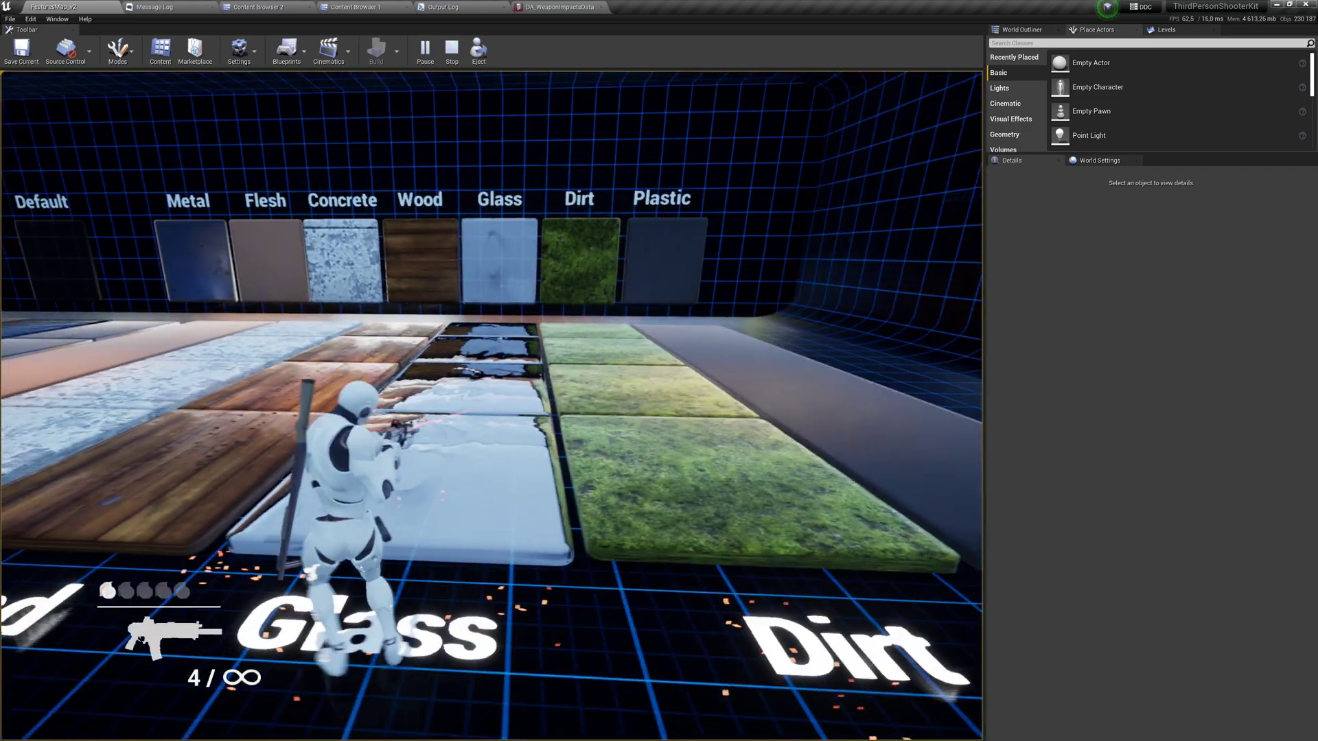
left_click(491, 405)
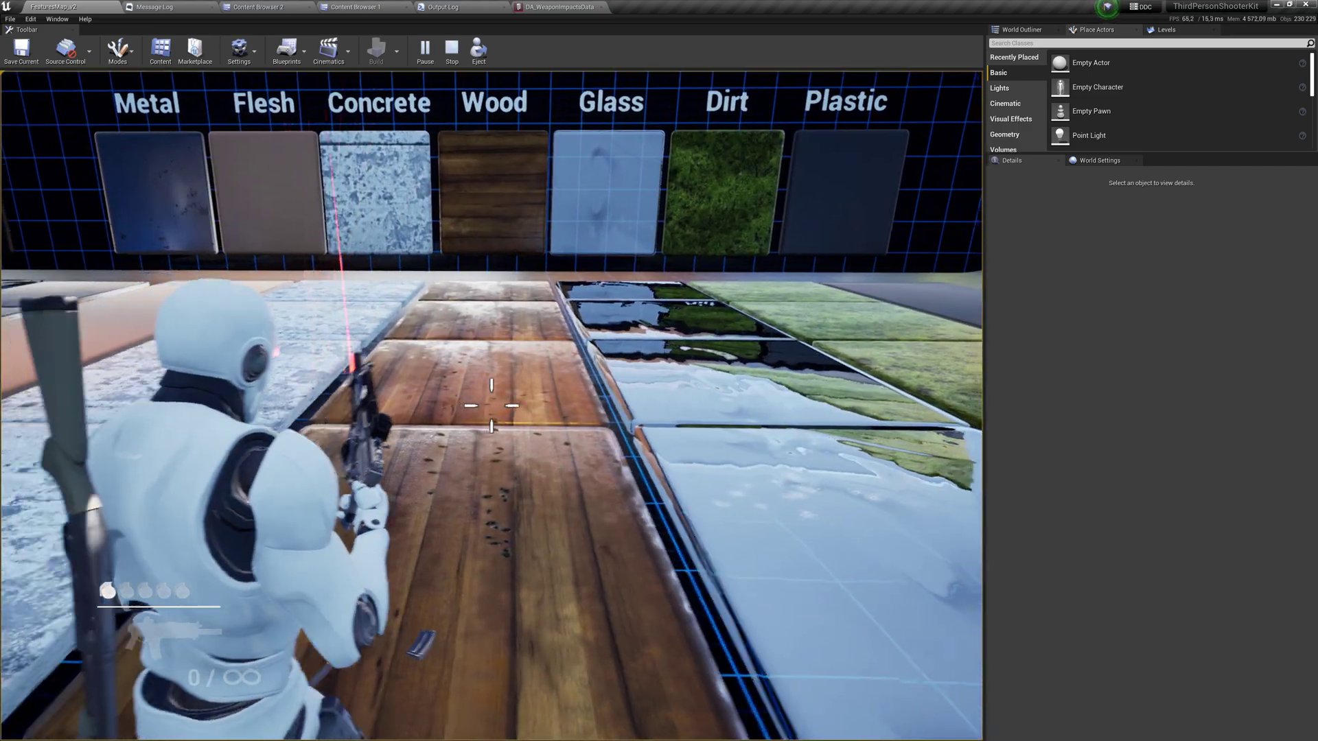
key("d")
left_click(492, 405)
left_click_drag(491, 405, 491, 405)
key("a")
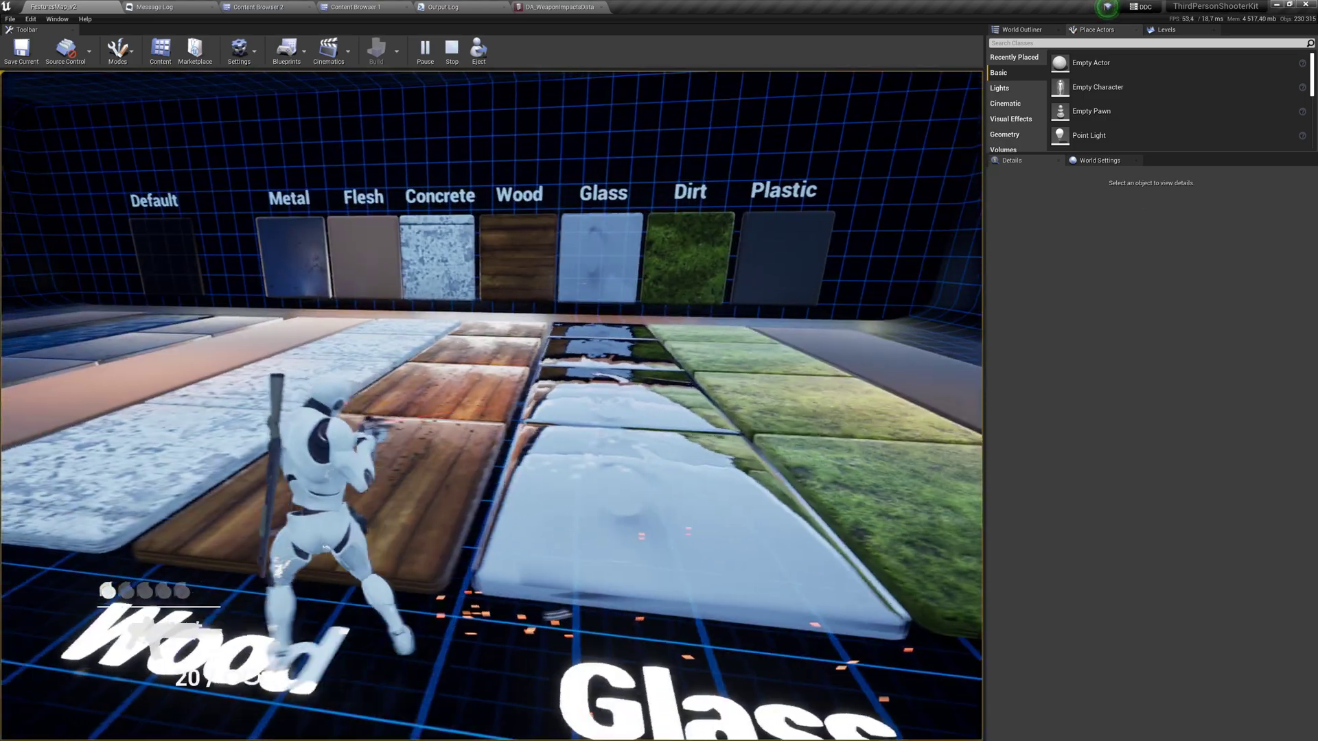
key("Escape")
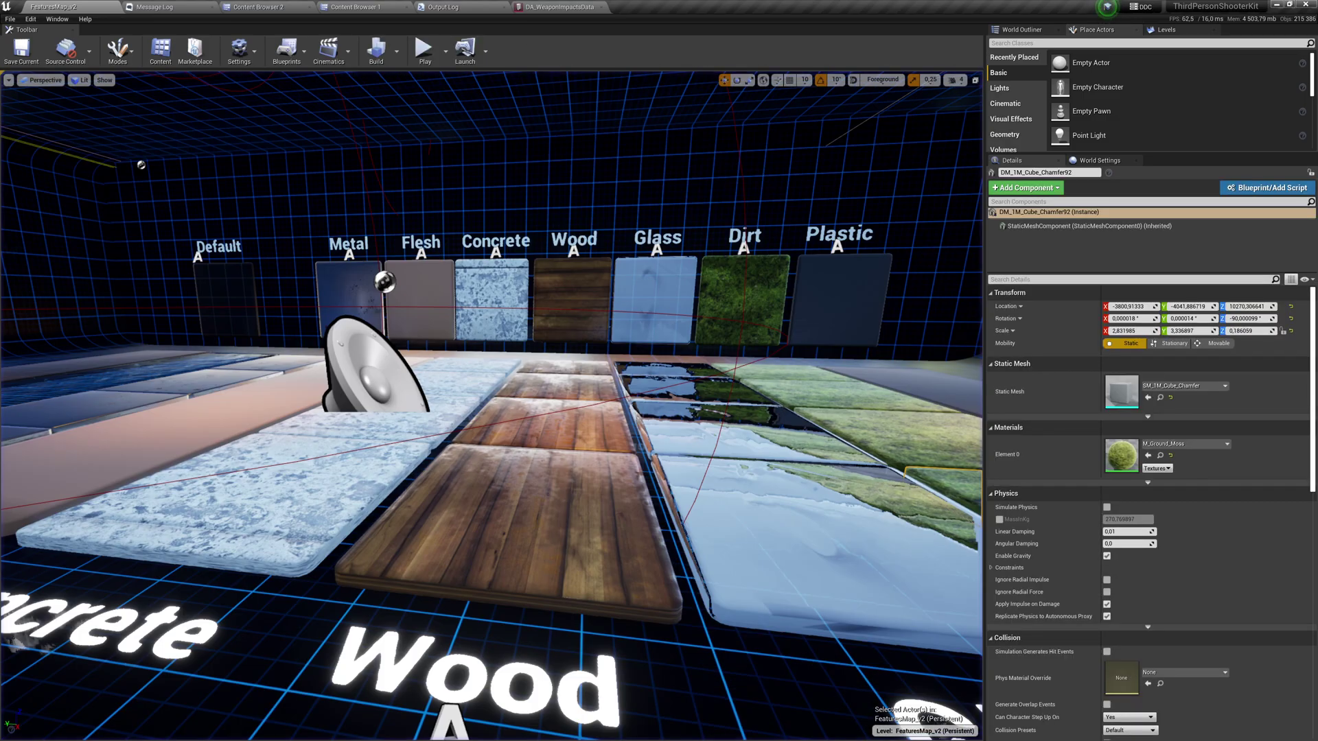
Step: Open the Wood_impact_Dyn particle system in Cascade from DA_WeaponImpactsData's Wood VFX entry
left_click(559, 6)
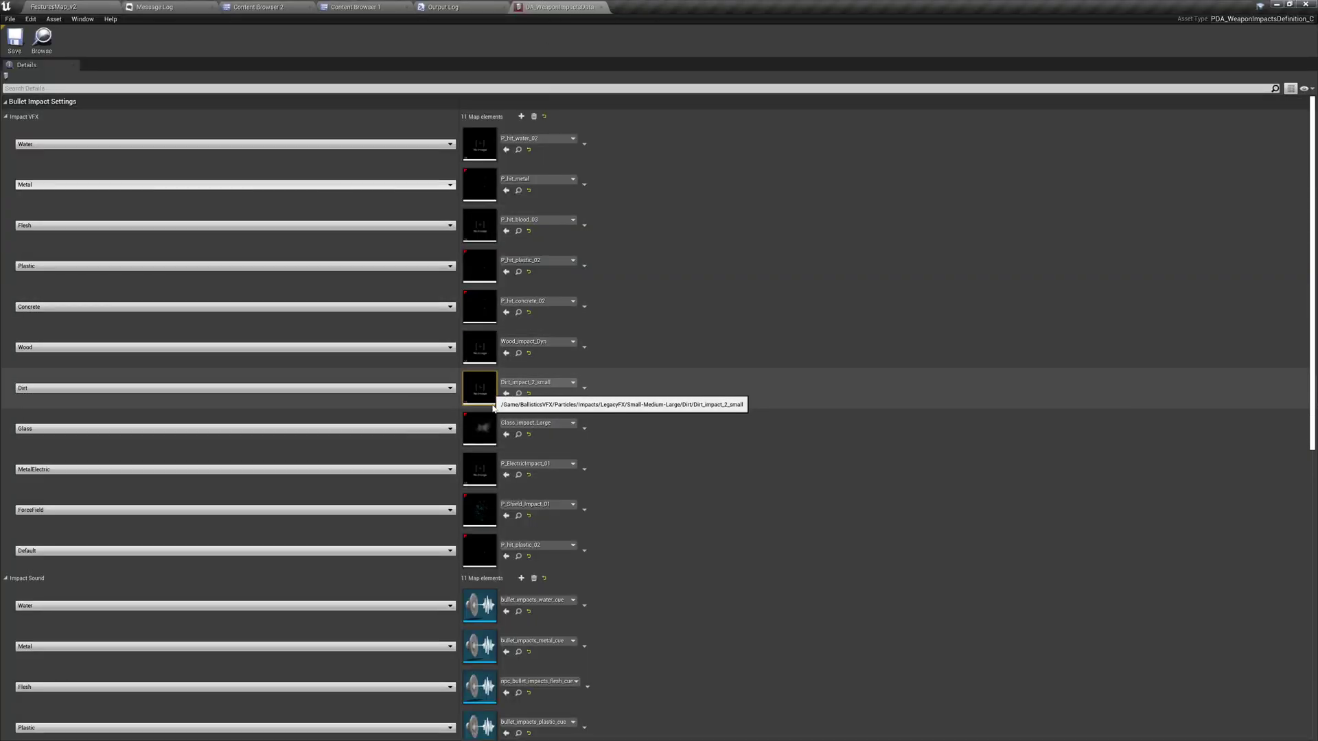
double_click(483, 350)
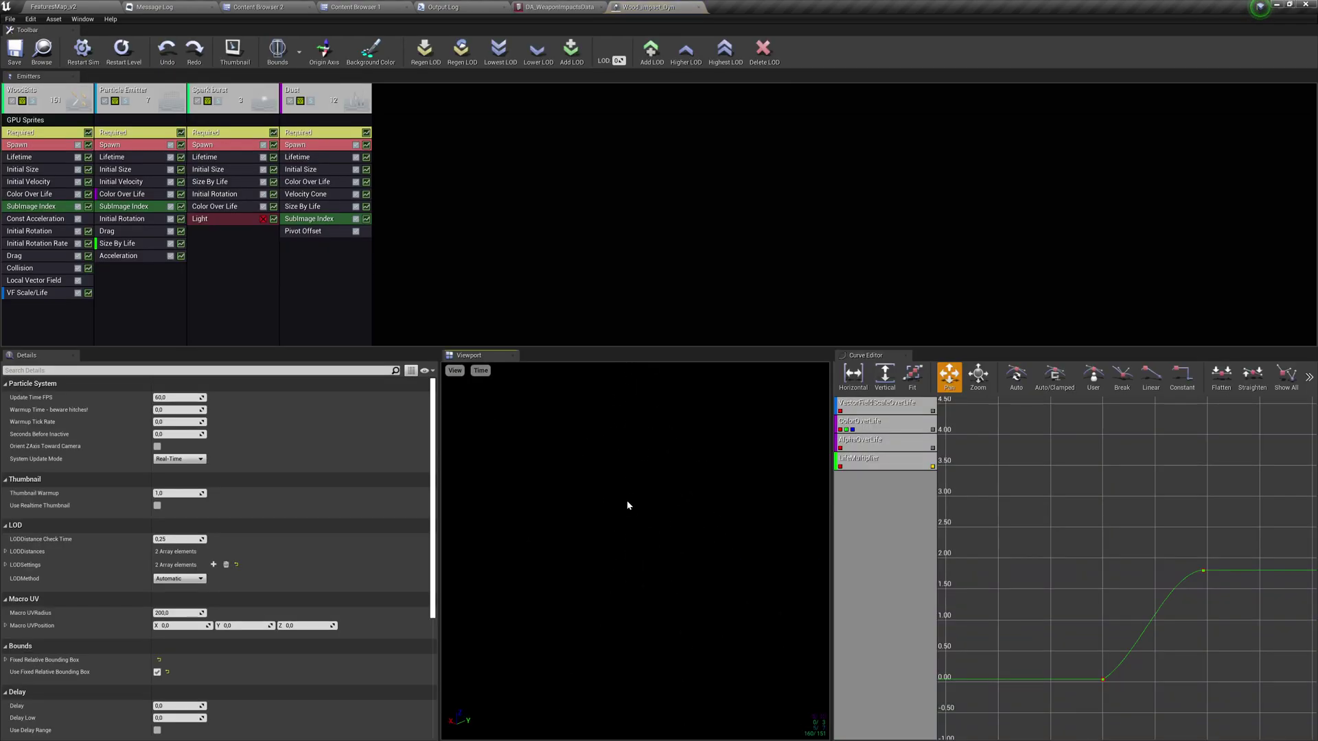
Step: Darken the Cascade preview background to grey
left_click(371, 49)
left_click_drag(517, 145, 525, 172)
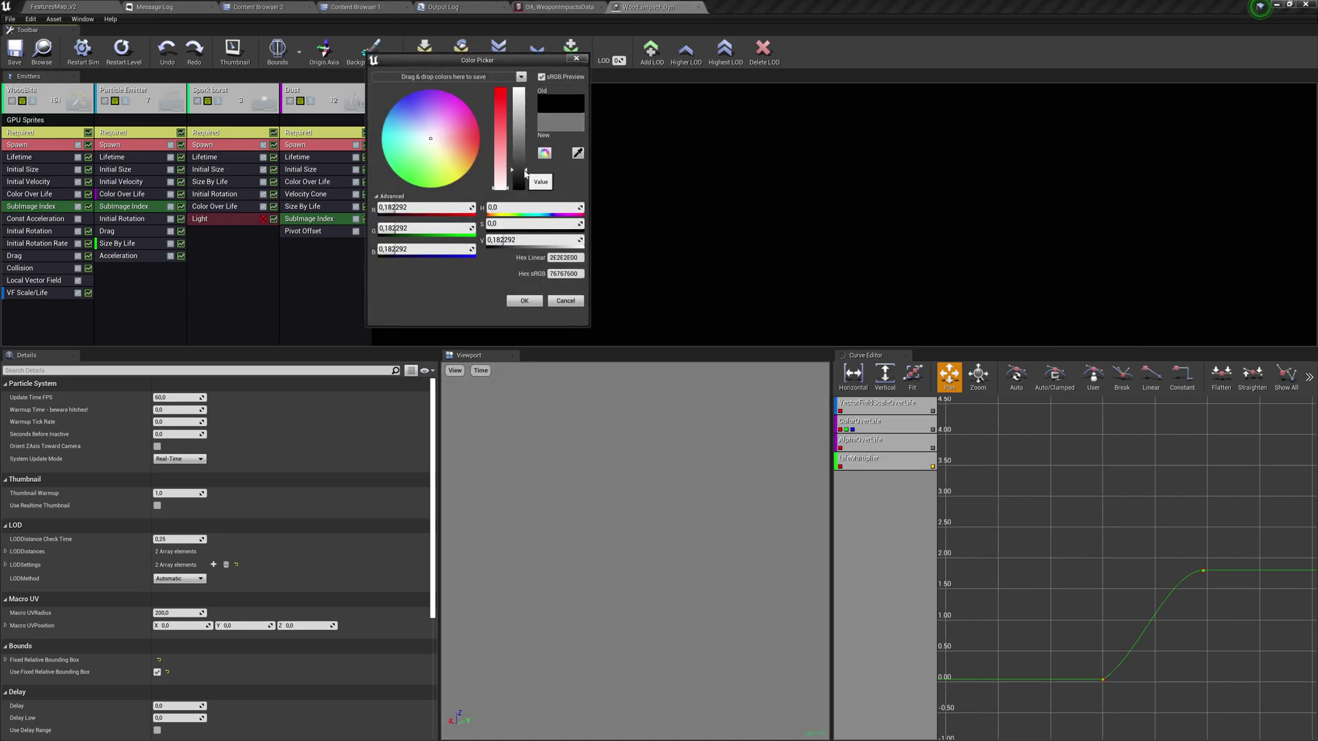
left_click(526, 301)
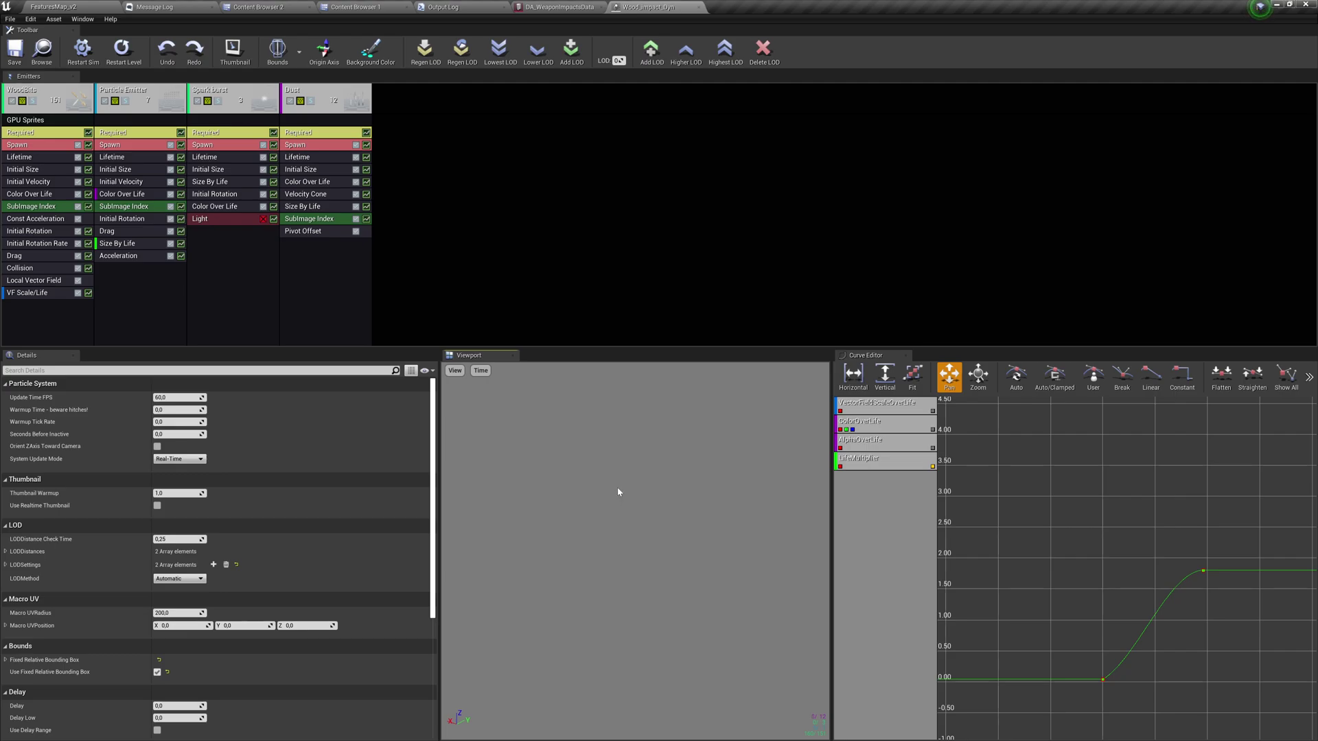
Step: Inspect the Dust emitter and the overall particle system settings
left_click(232, 323)
left_click(341, 286)
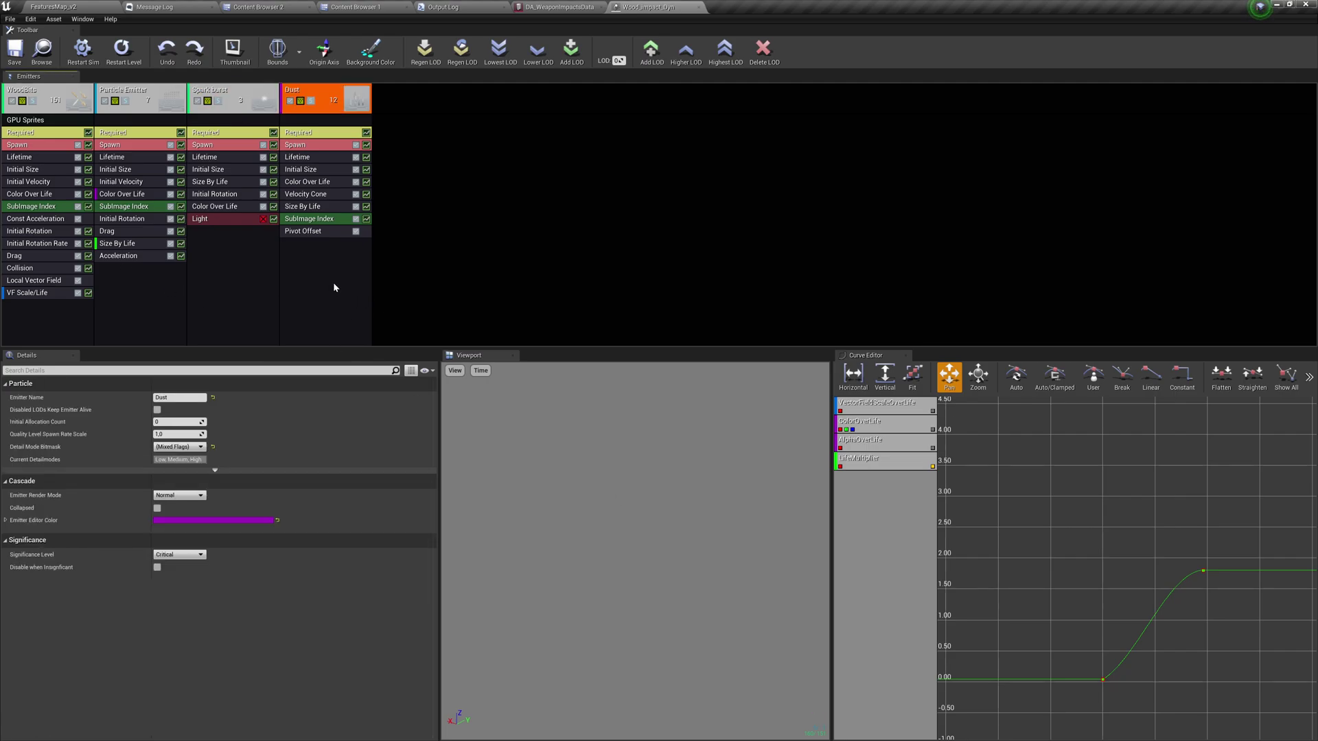
left_click(483, 249)
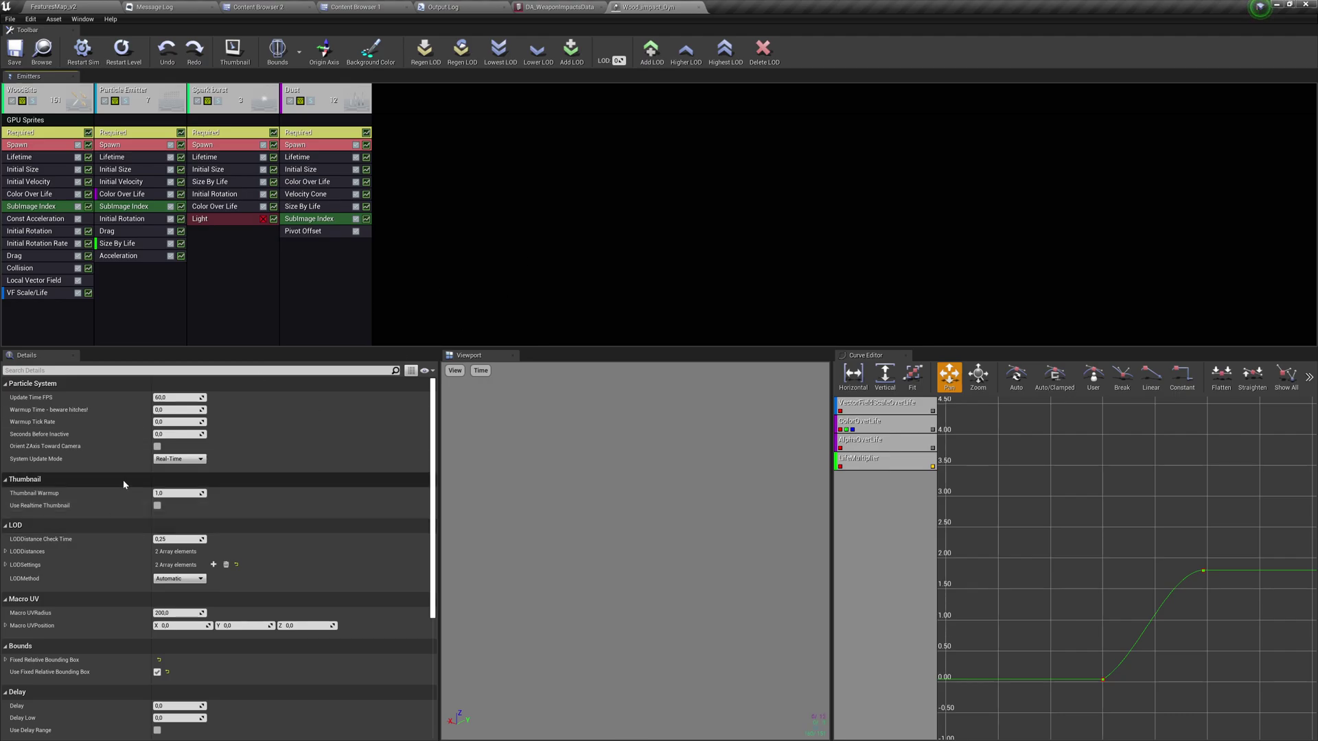
scroll(109, 523, "down", 2)
scroll(111, 432, "up", 2)
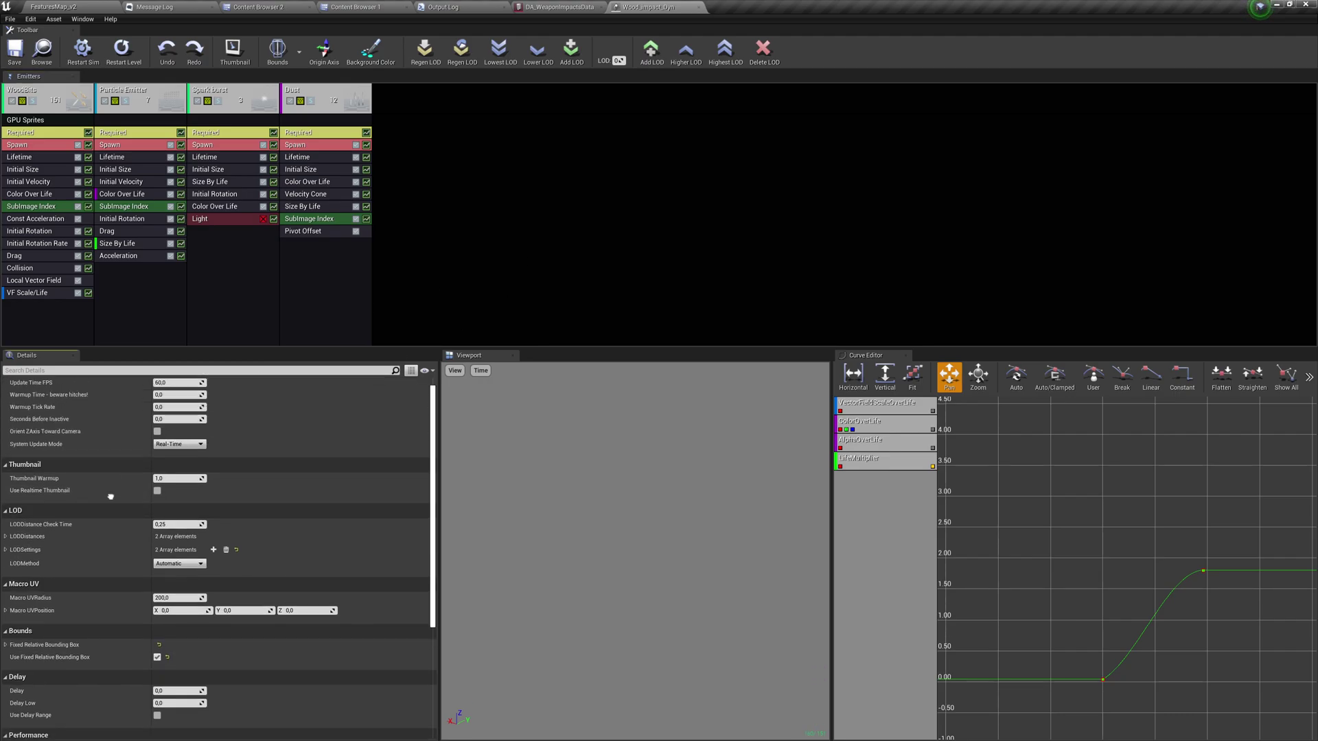
scroll(110, 576, "down", 4)
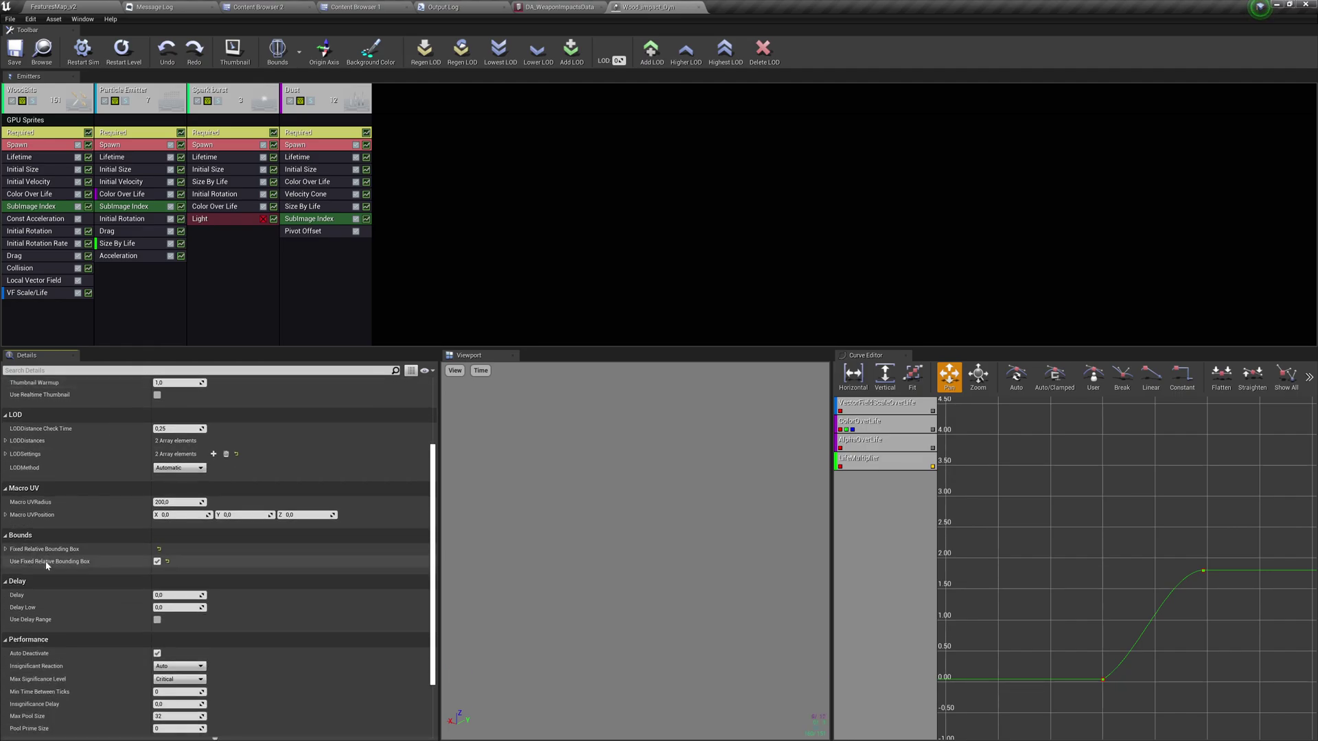
scroll(93, 477, "down", 2)
scroll(94, 477, "down", 1)
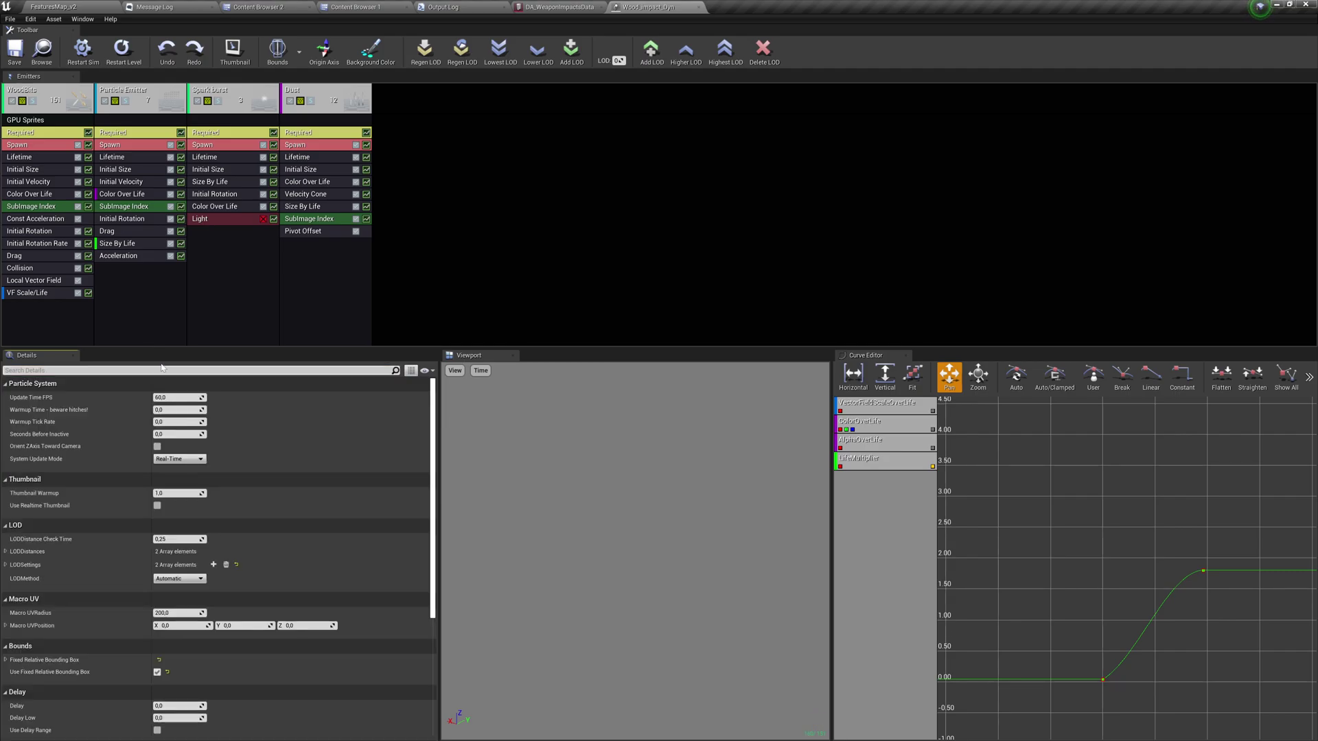
Step: Set the WoodBits emitter's Emitter Rotation Y to 90
left_click(40, 132)
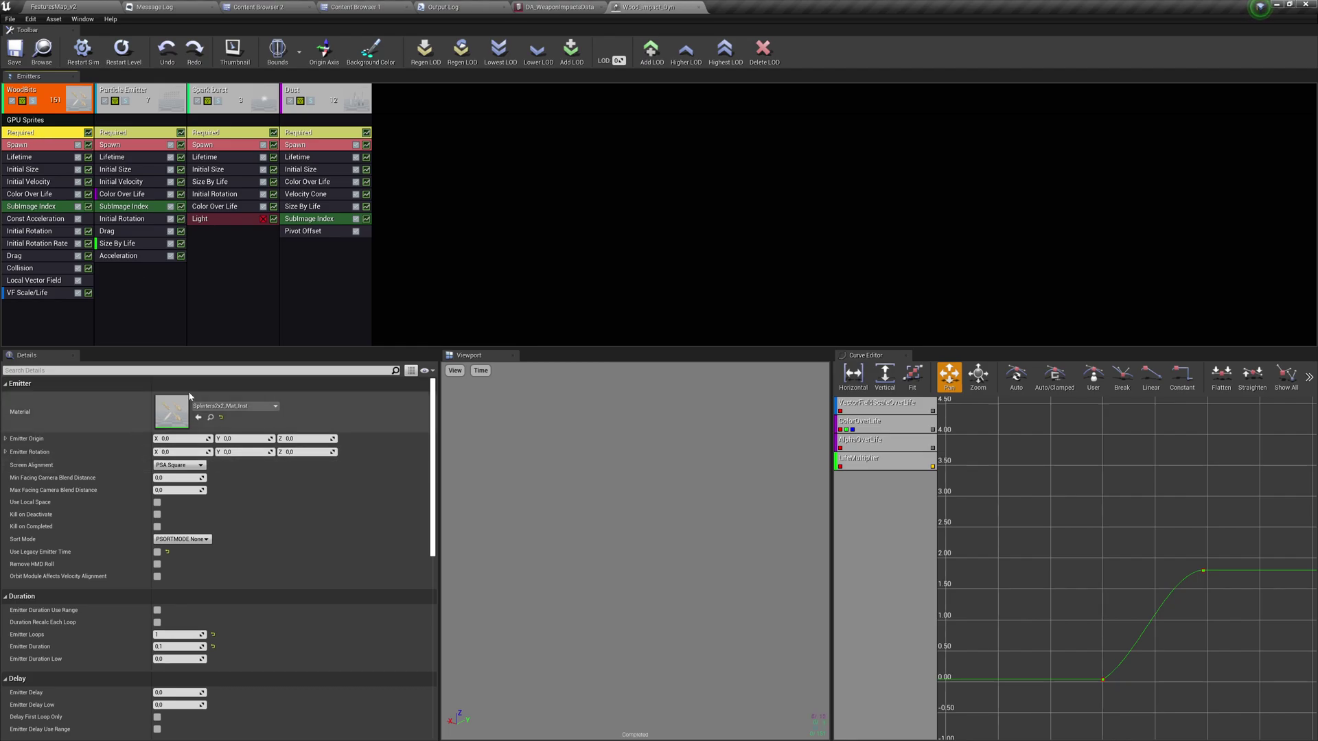
left_click(124, 145)
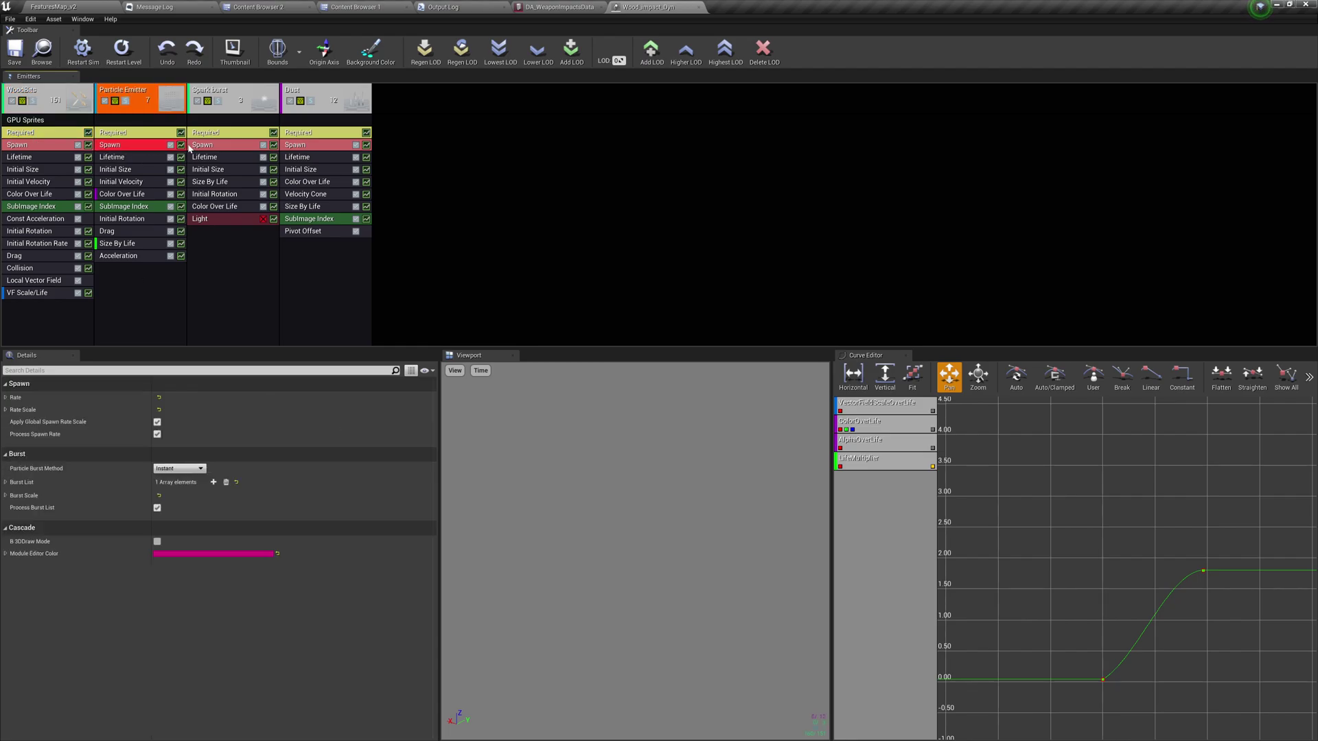
left_click(35, 399)
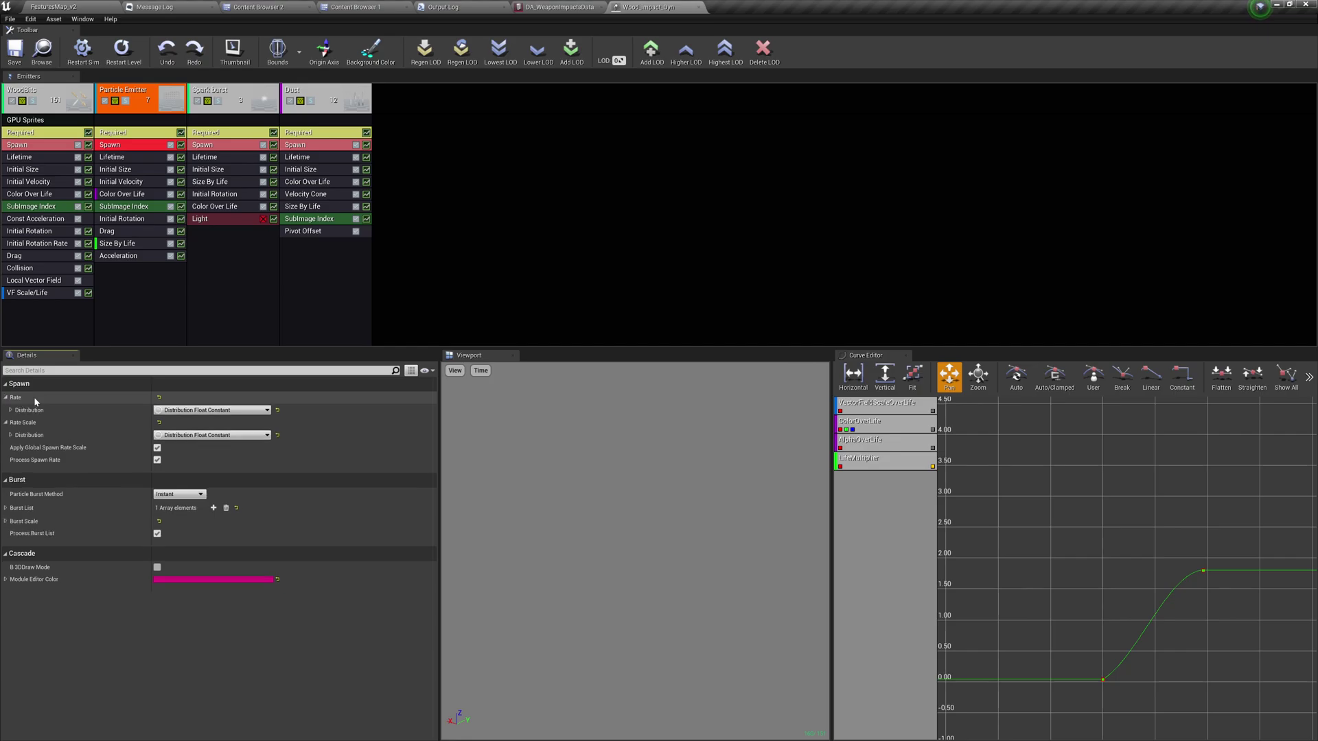
left_click(124, 132)
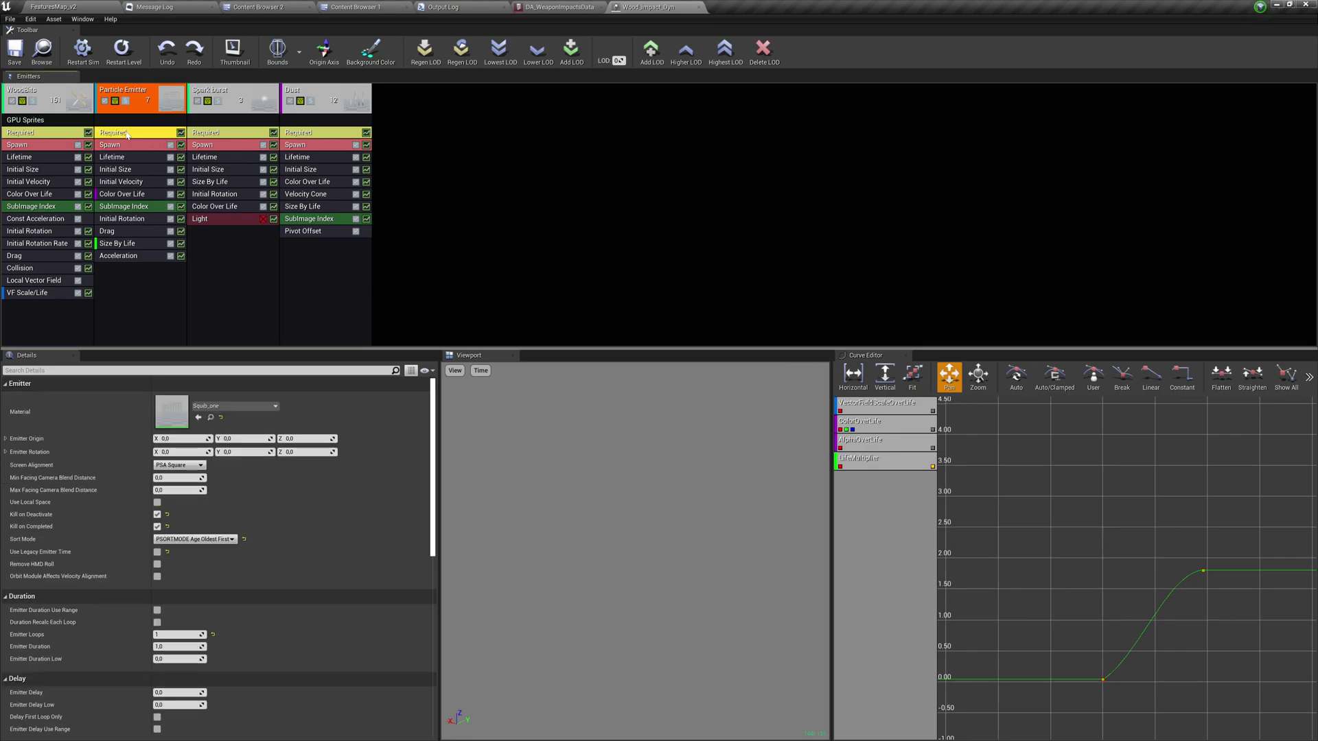
left_click(38, 133)
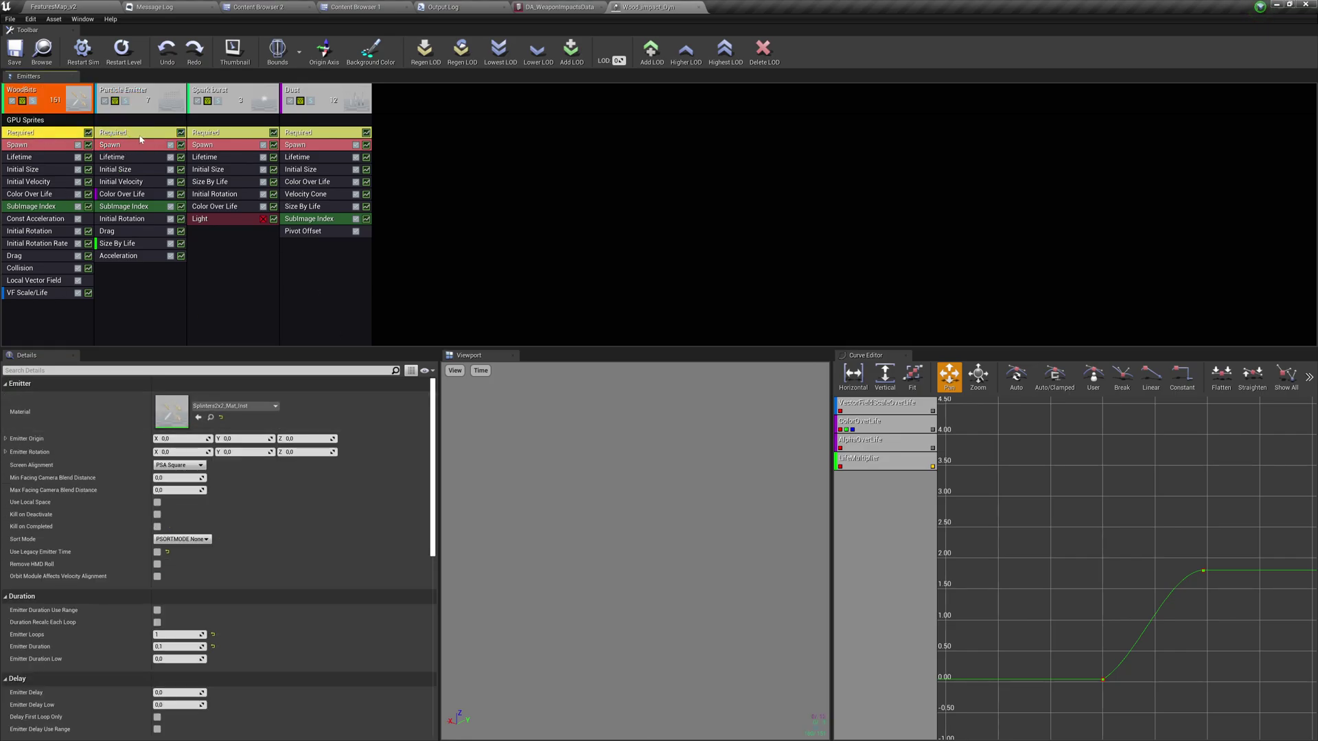
left_click(249, 451)
type("90")
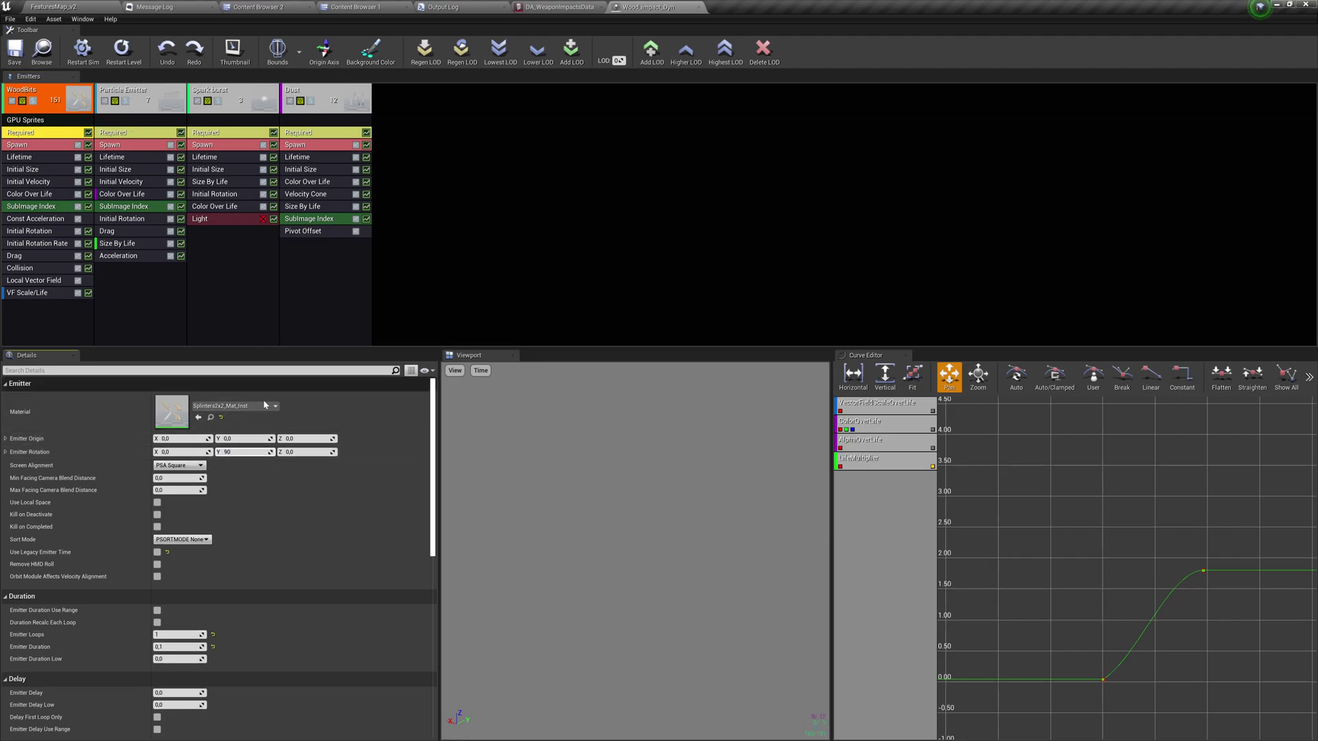
key("Return")
Step: Review the Particle Emitter, Spark burst and Dust emitter settings, then clear the selection
left_click(113, 133)
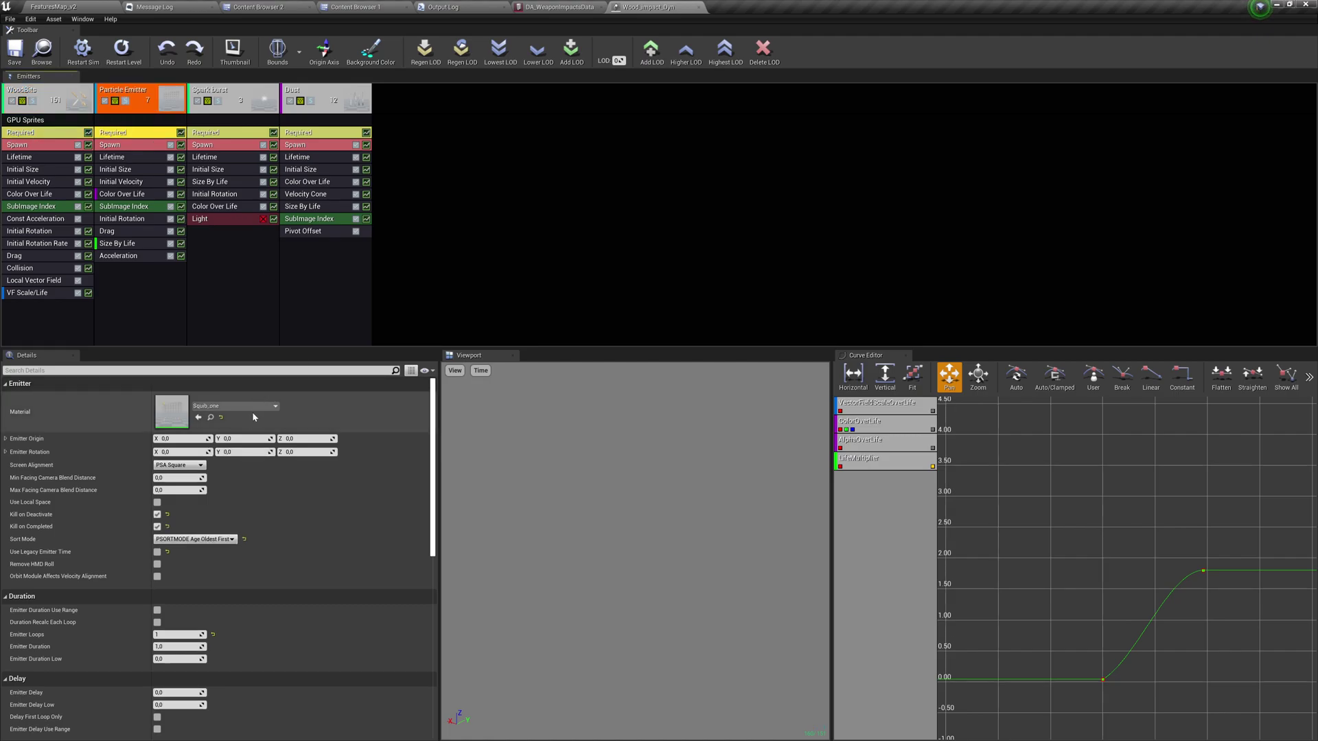
left_click(227, 132)
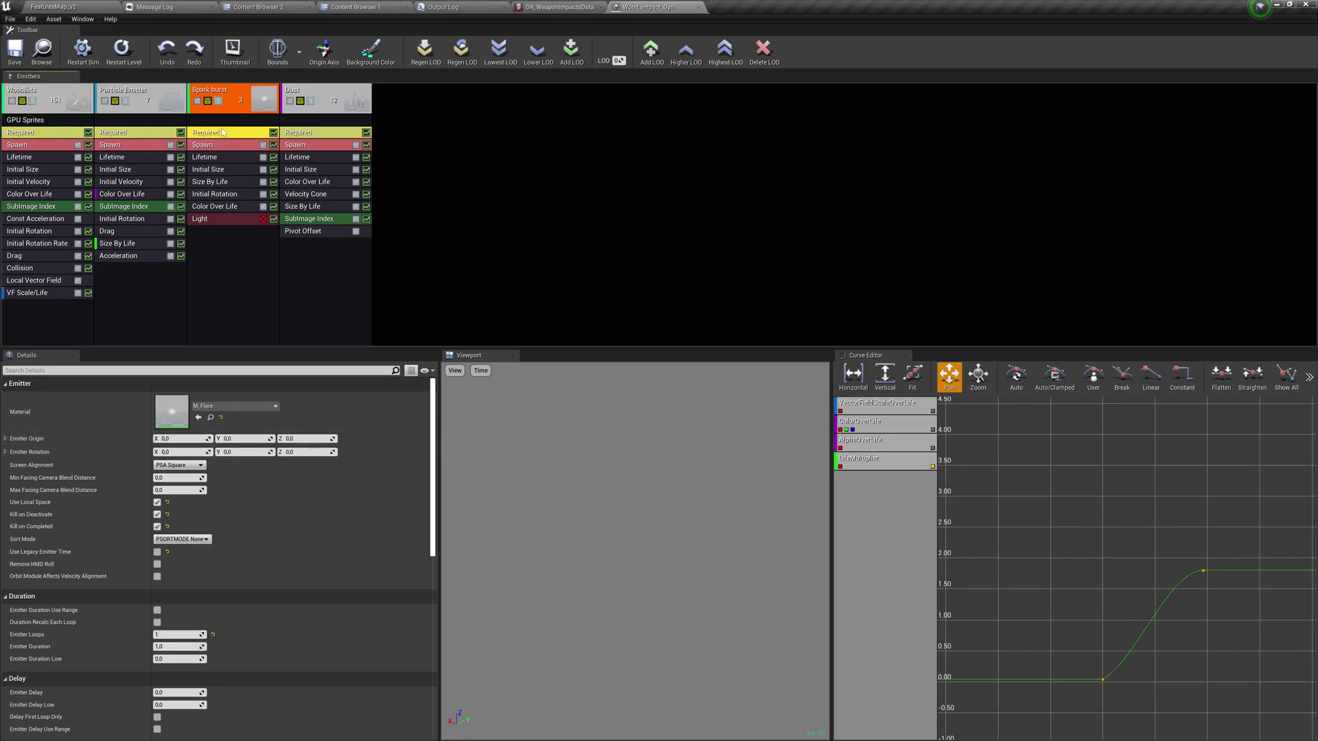
left_click(330, 132)
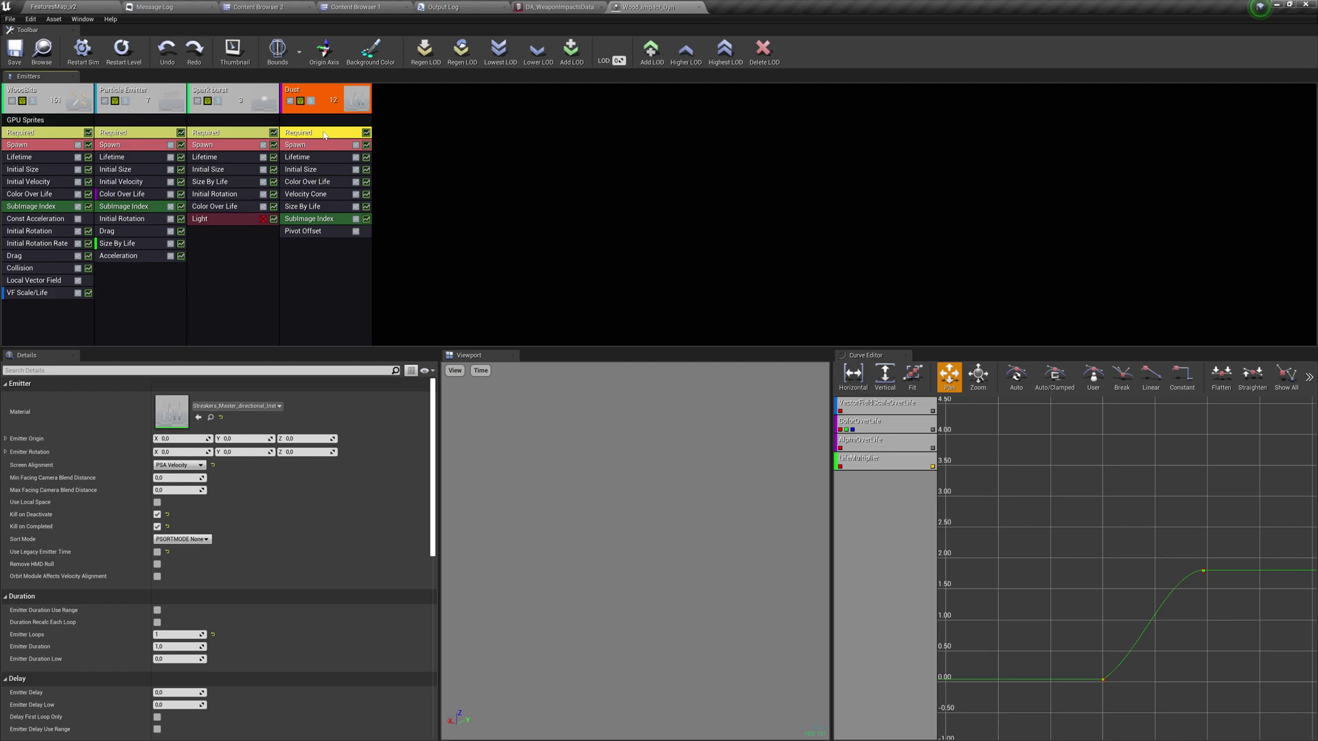
left_click(244, 452)
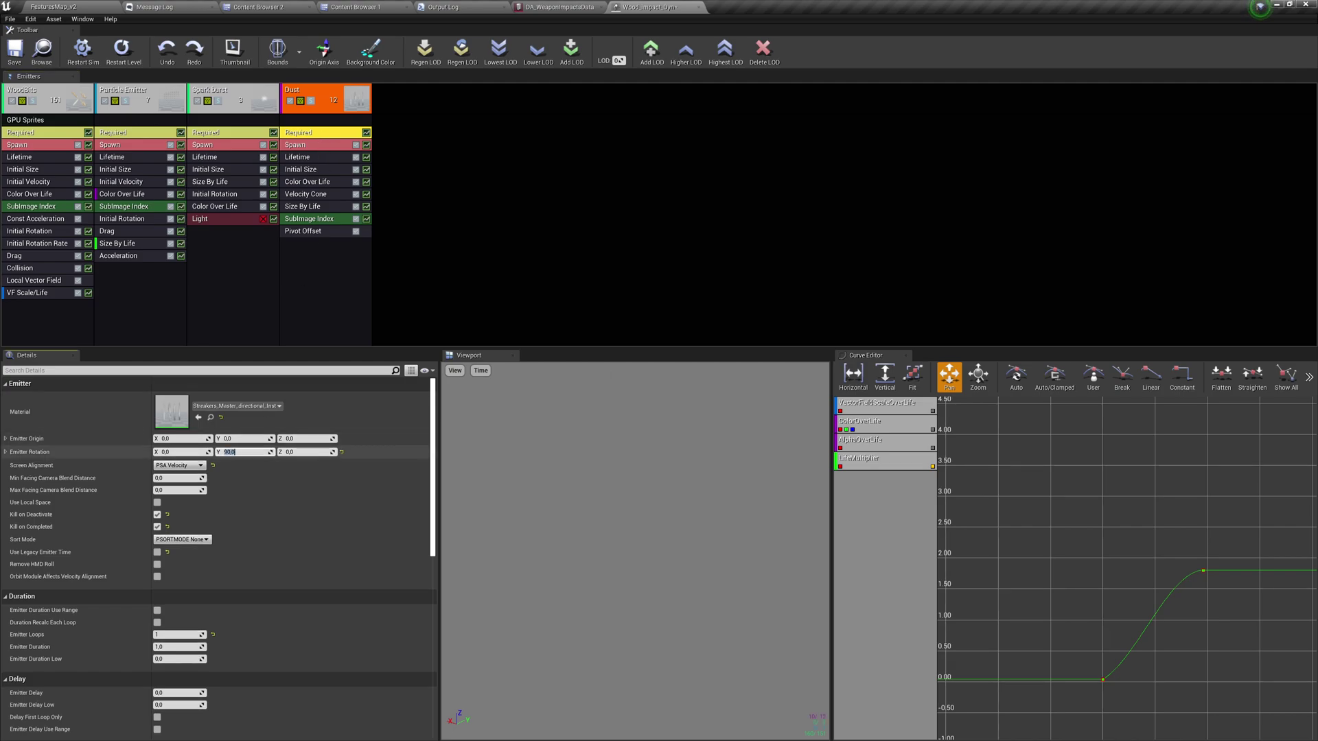
right_click(317, 307)
left_click(496, 234)
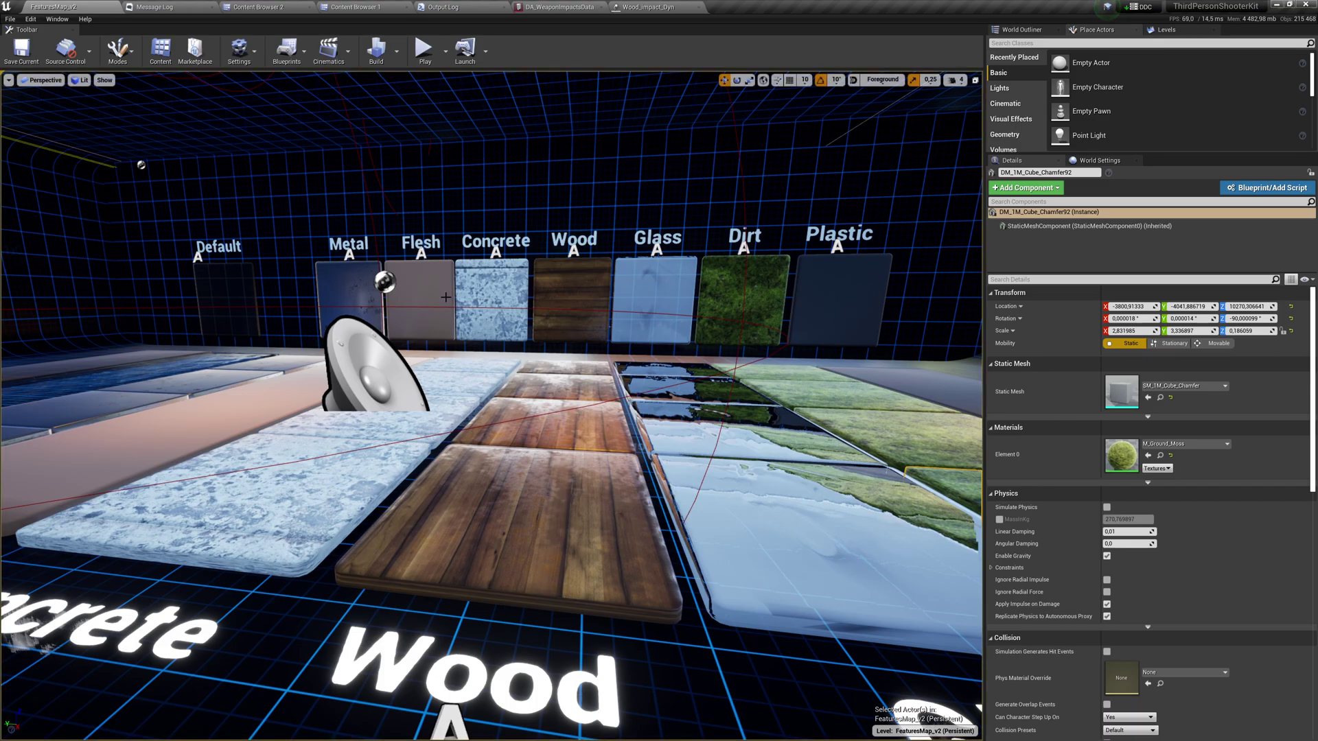
Step: Fire several shots at the wood floor tile in a play session, then stop
key("alt+p")
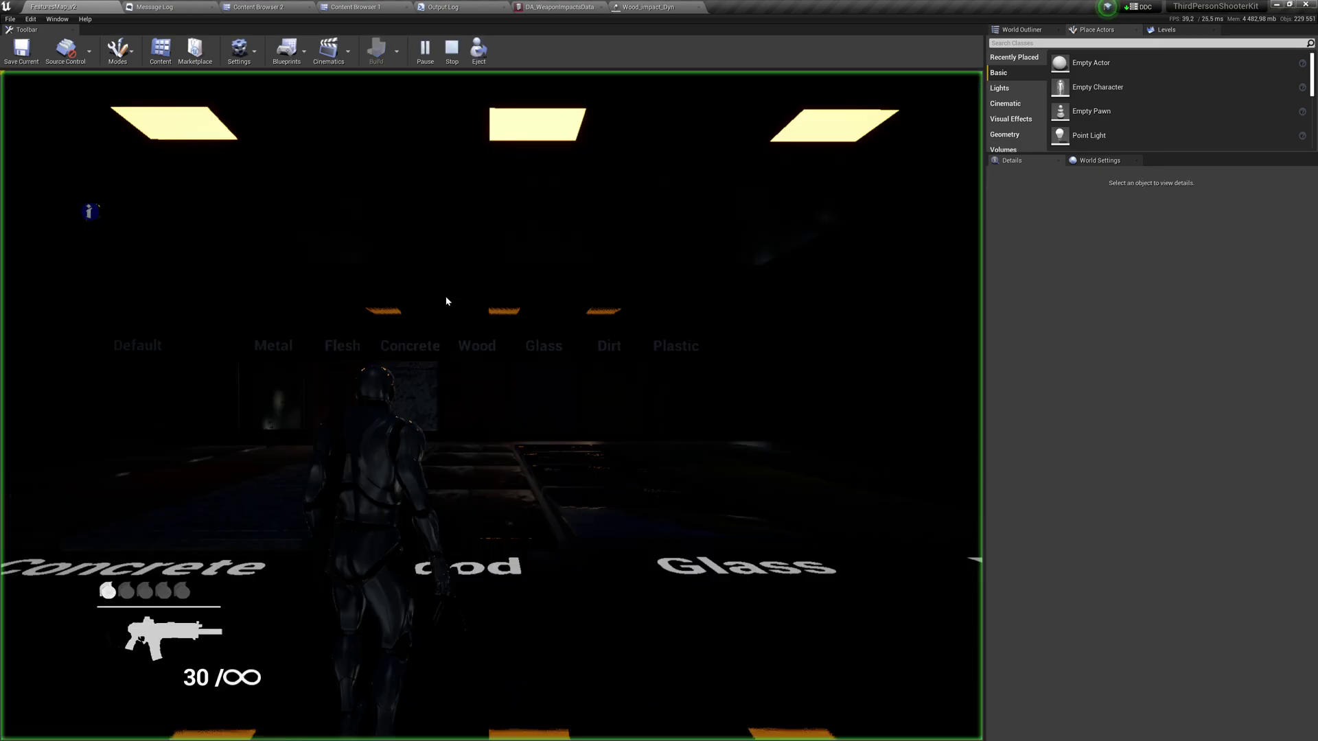
left_click(492, 406)
left_click(491, 406)
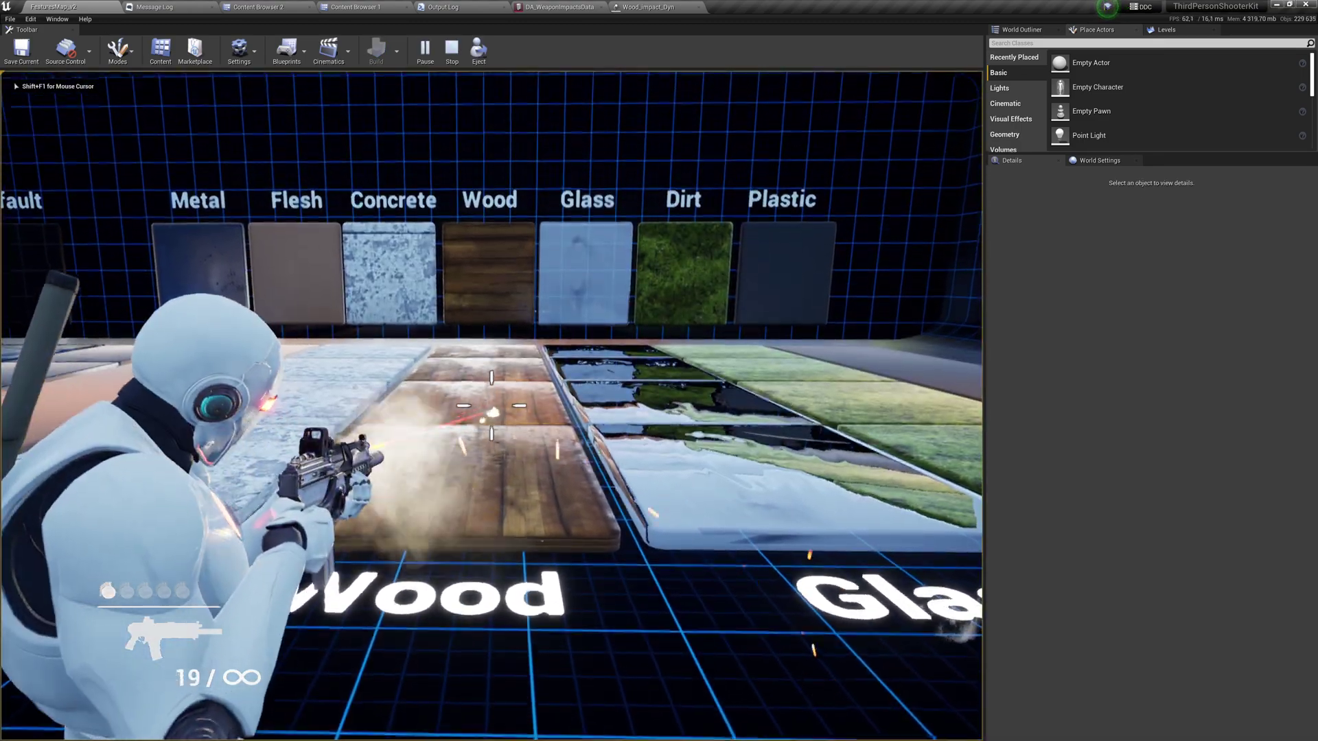
left_click_drag(492, 405, 492, 405)
key("Escape")
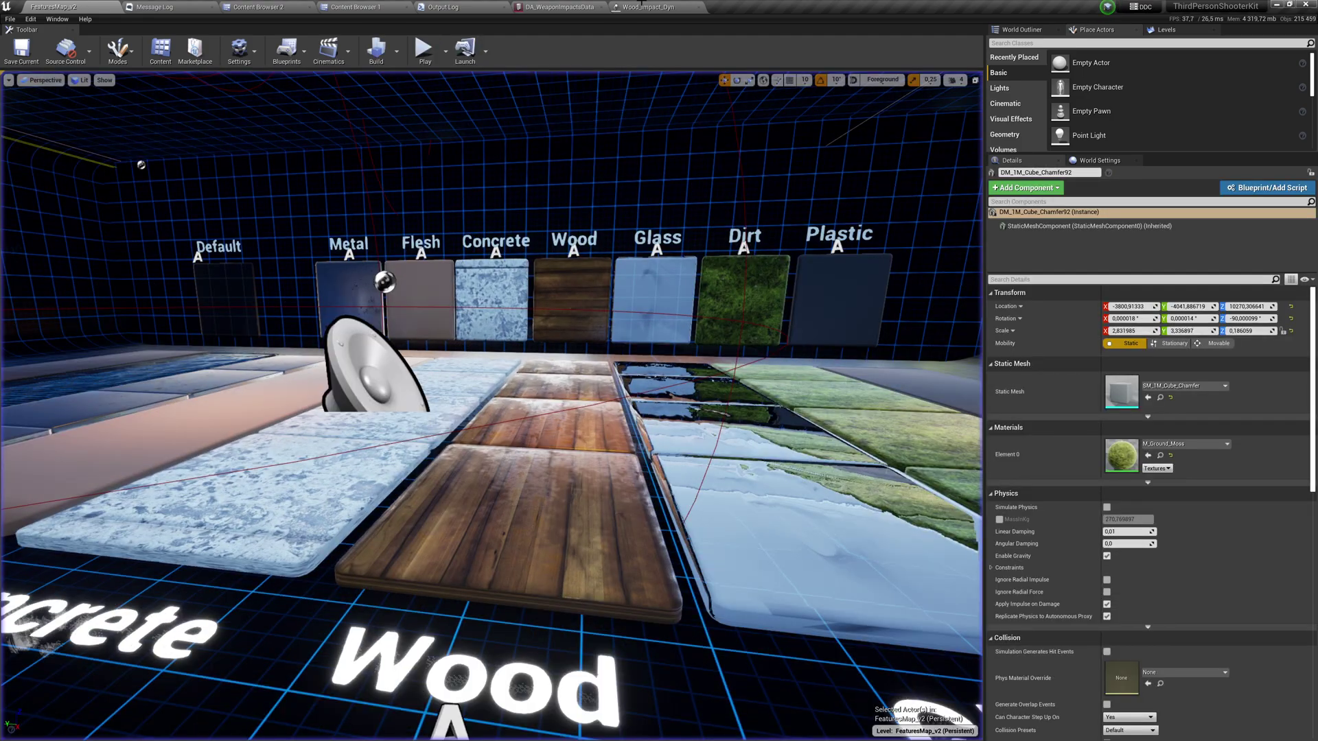
Step: Back in Wood_impact_Dyn, review each emitter's general and spawn settings
left_click(651, 7)
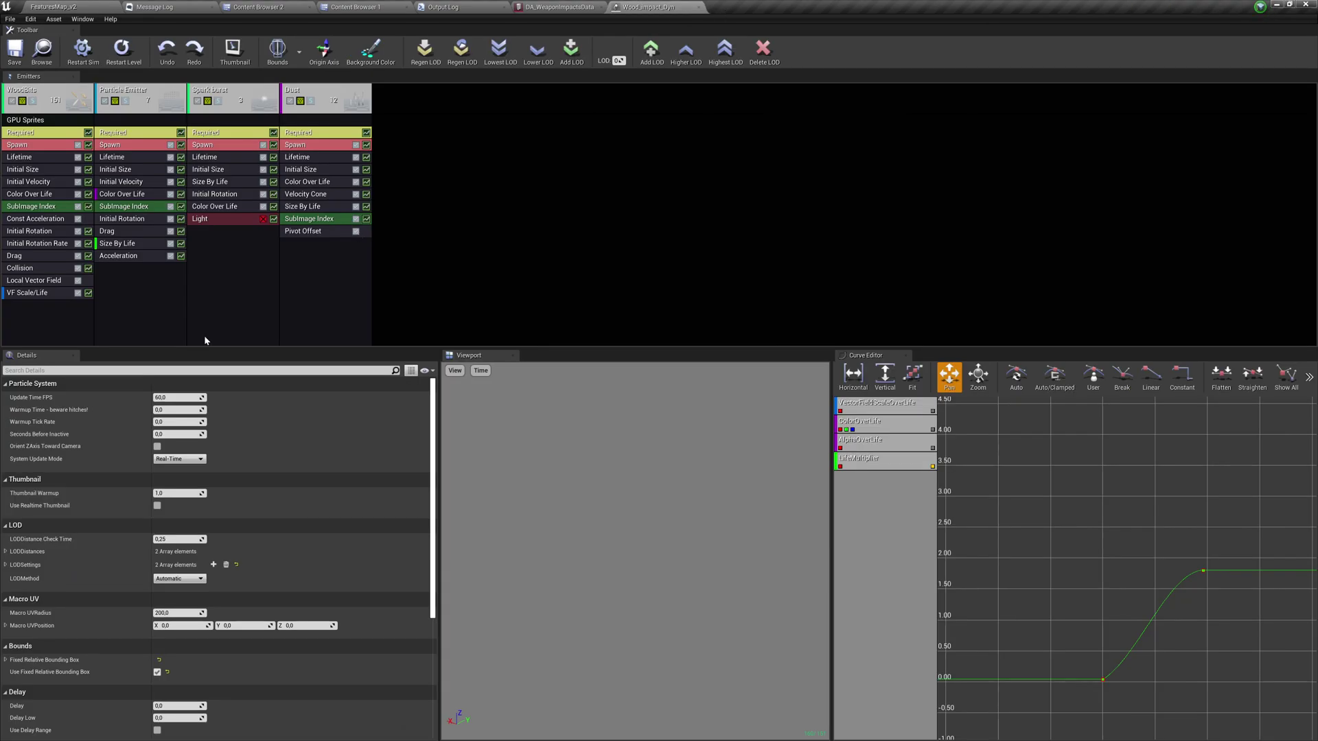
left_click(35, 133)
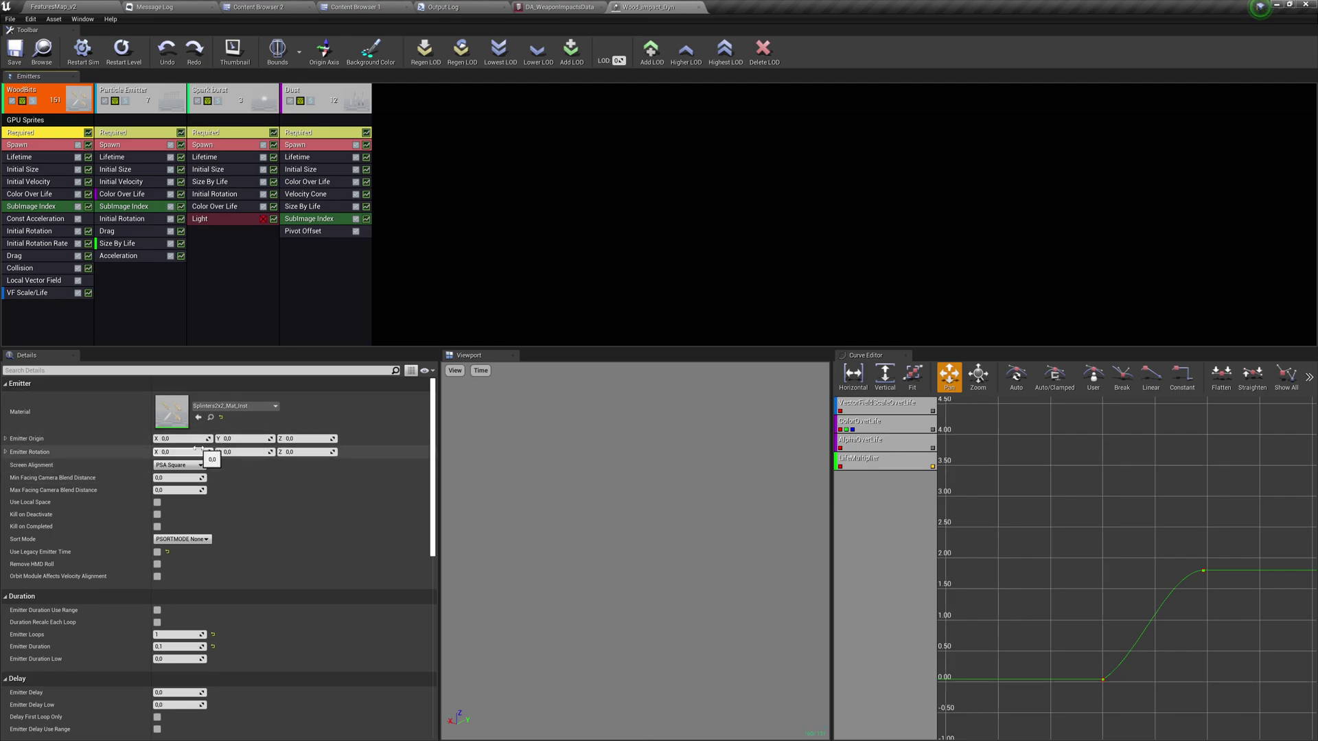
left_click(44, 146)
left_click(46, 135)
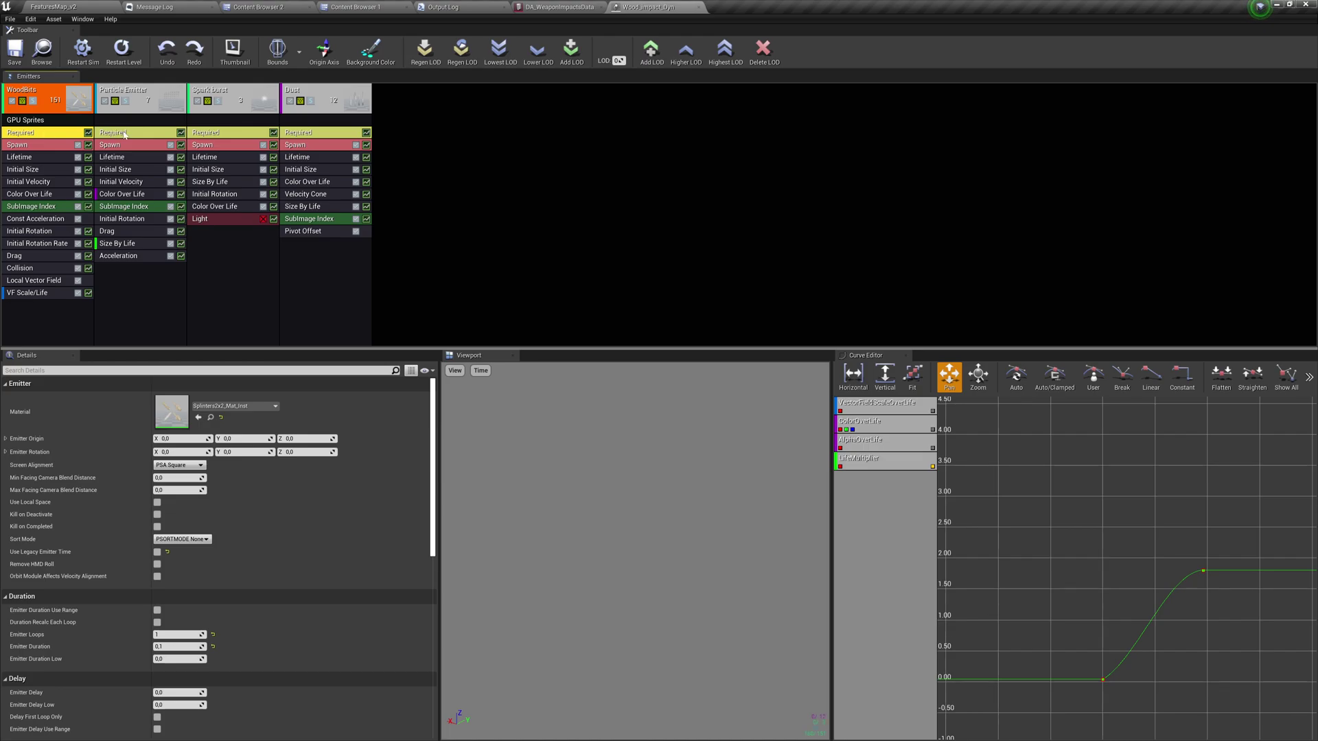
left_click(124, 134)
left_click(236, 134)
left_click(320, 134)
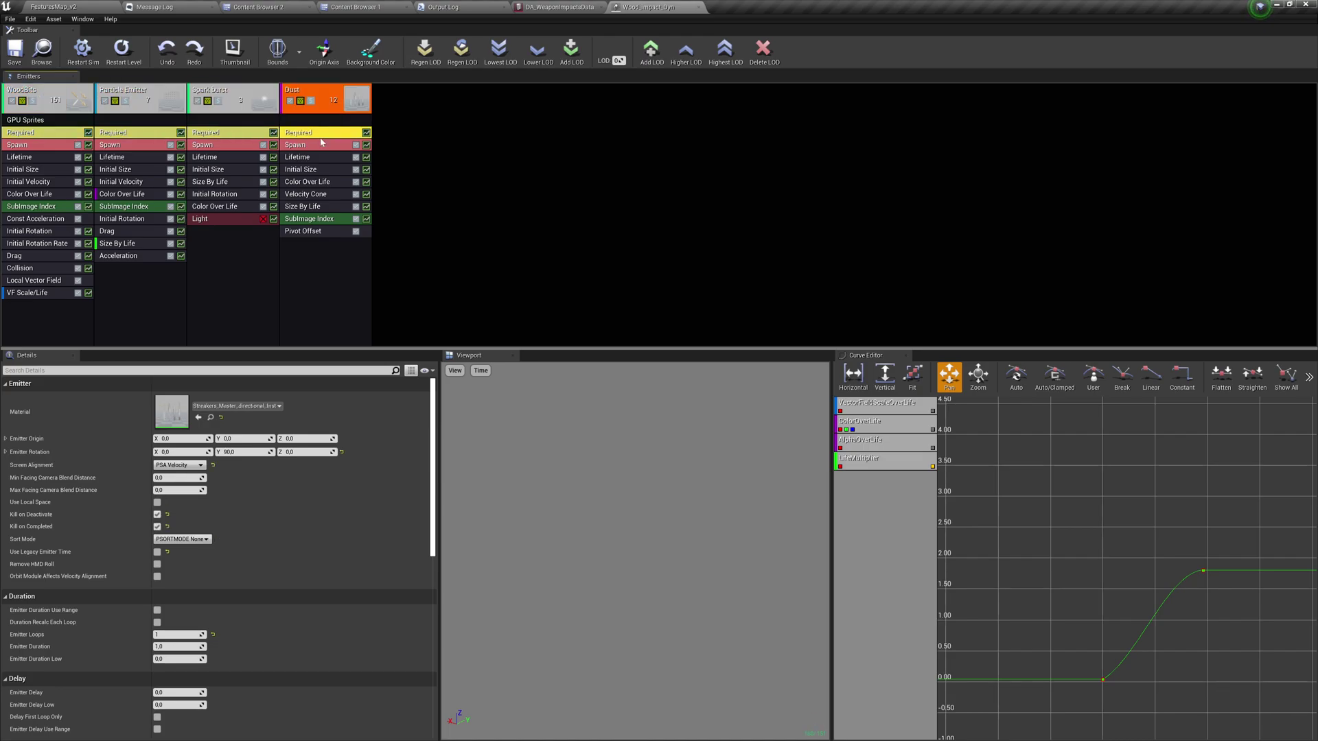
left_click(221, 134)
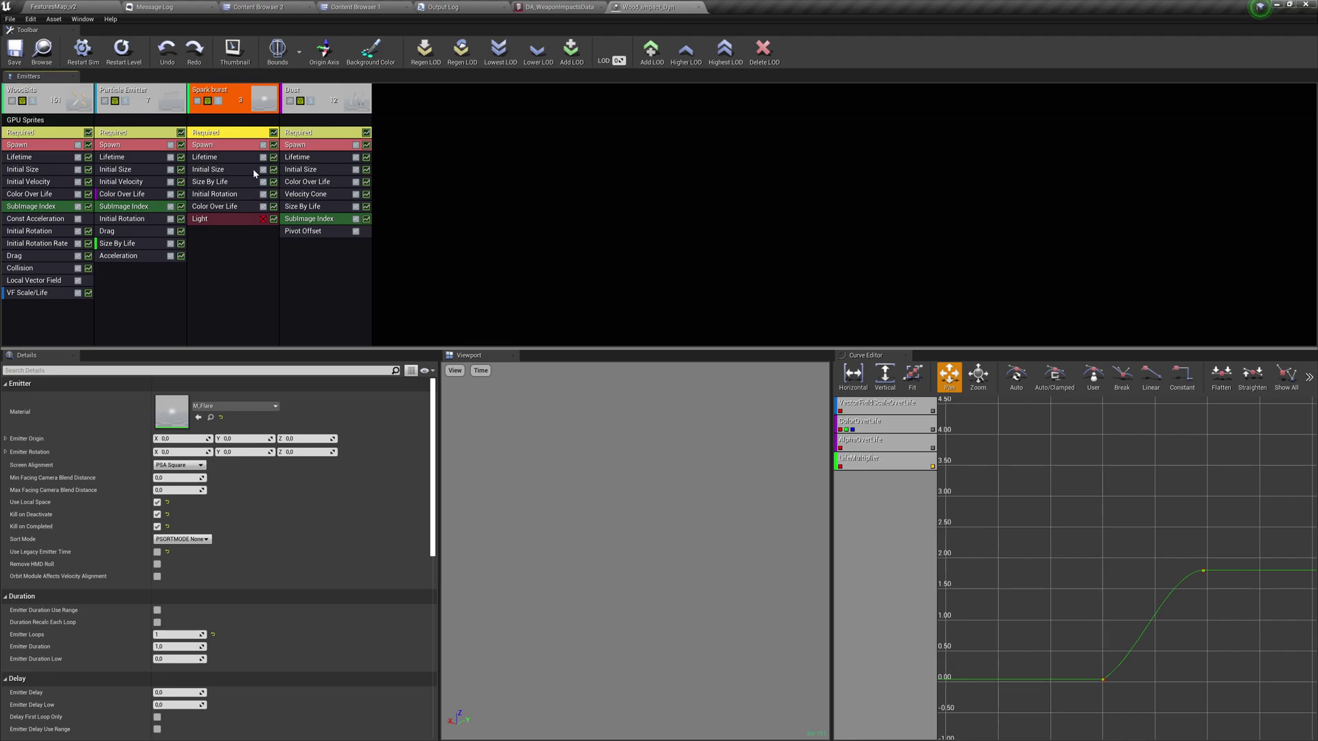
Step: Set the Spark burst emitter's Emitter Rotation Y to 90
left_click(243, 452)
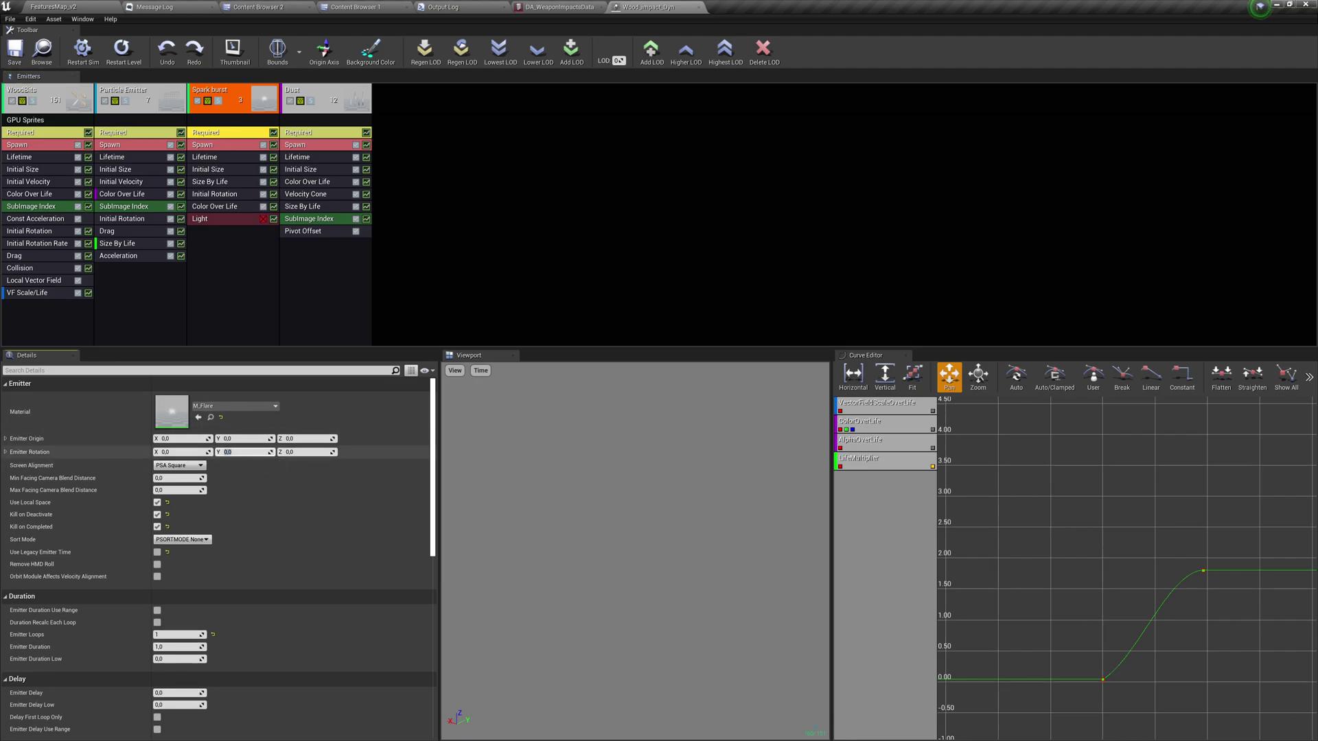
left_click(137, 133)
left_click(244, 452)
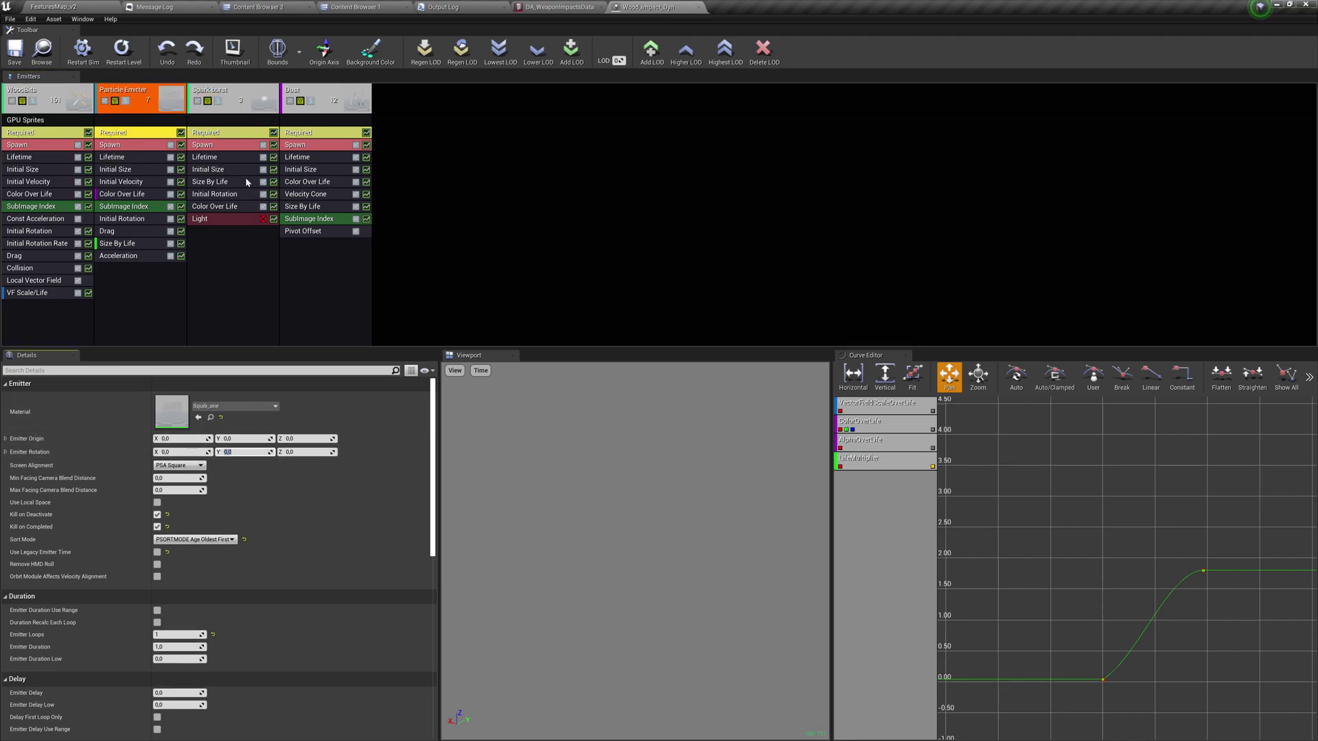
left_click(240, 136)
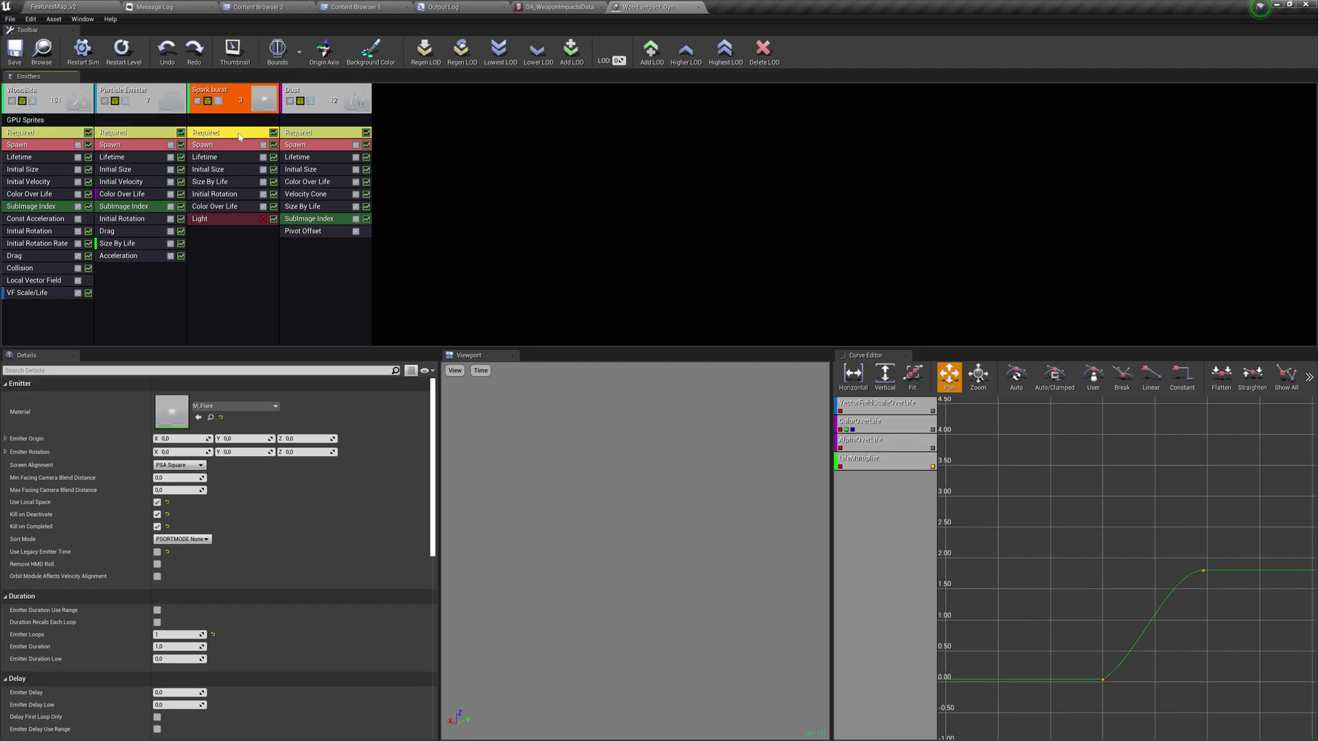
left_click(245, 452)
type("90")
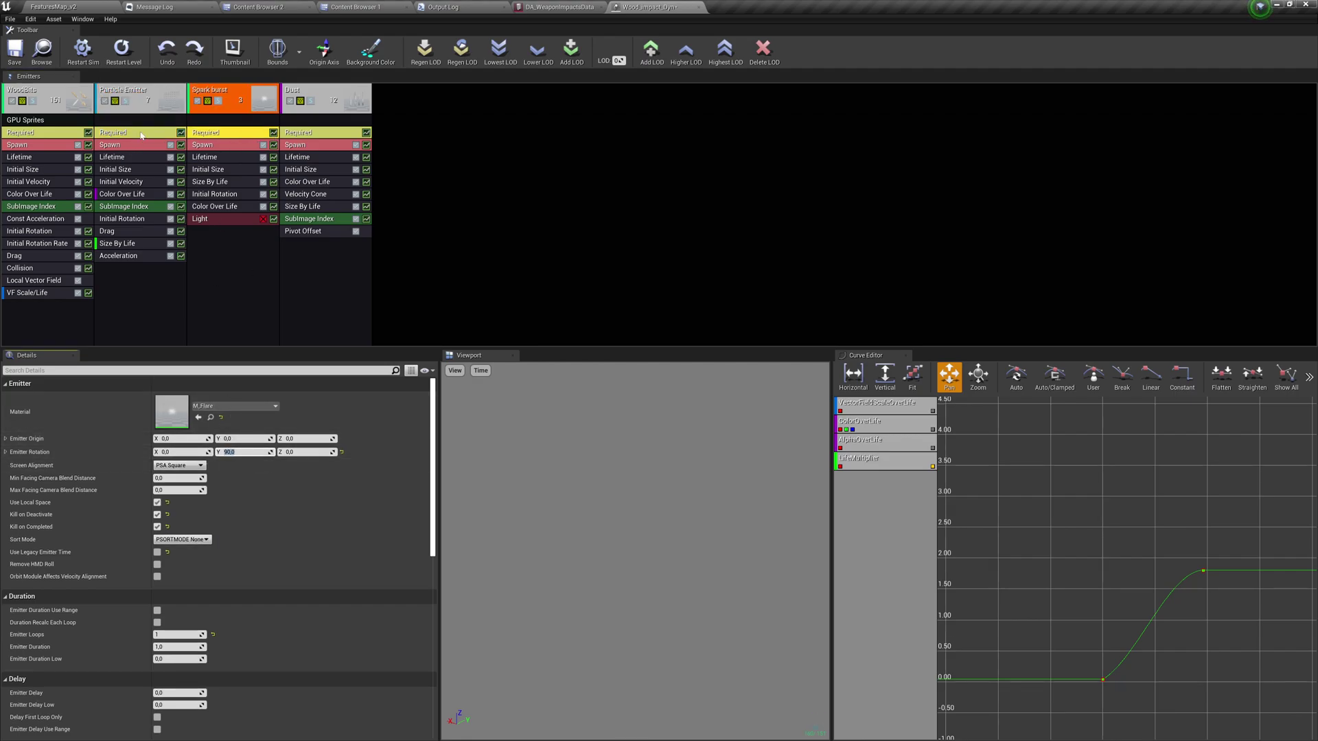
left_click(141, 135)
left_click(230, 134)
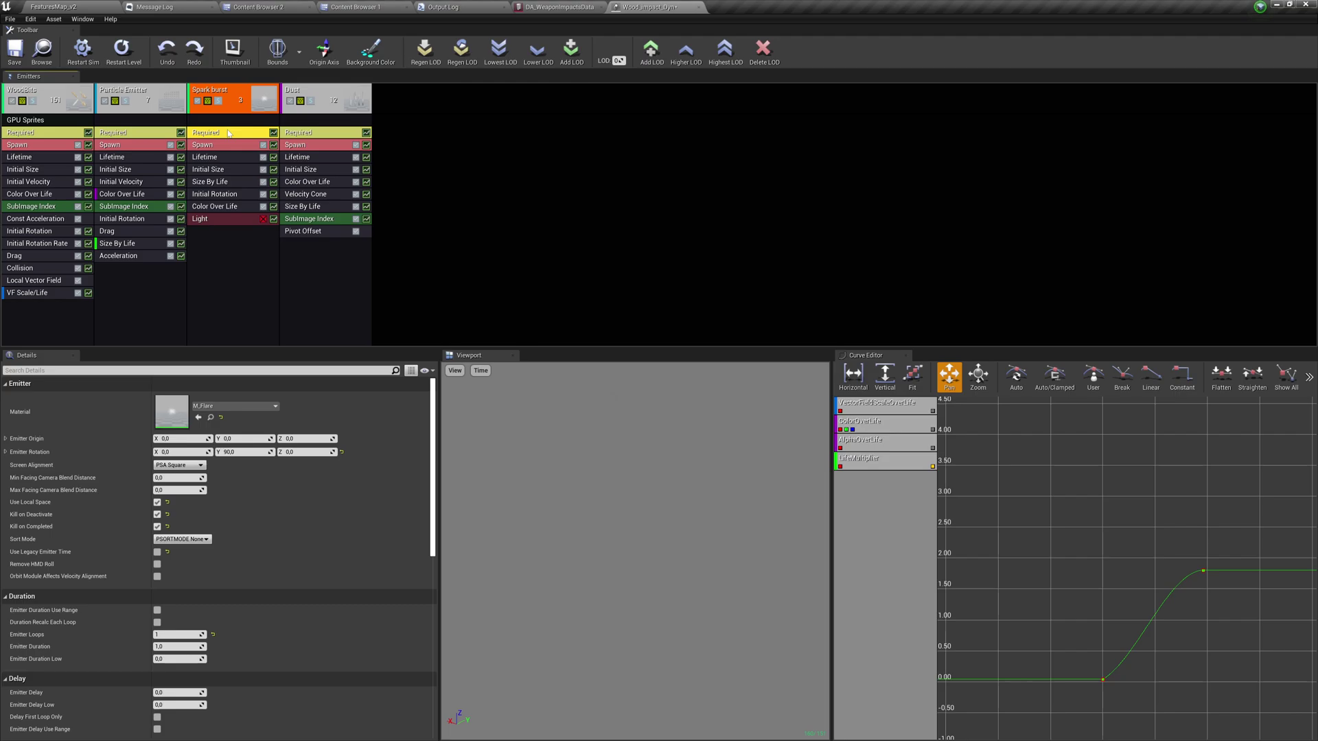
Step: Set Emitter Rotation Y to 90 on the Particle Emitter and WoodBits emitters
left_click(100, 134)
left_click(244, 452)
type("9")
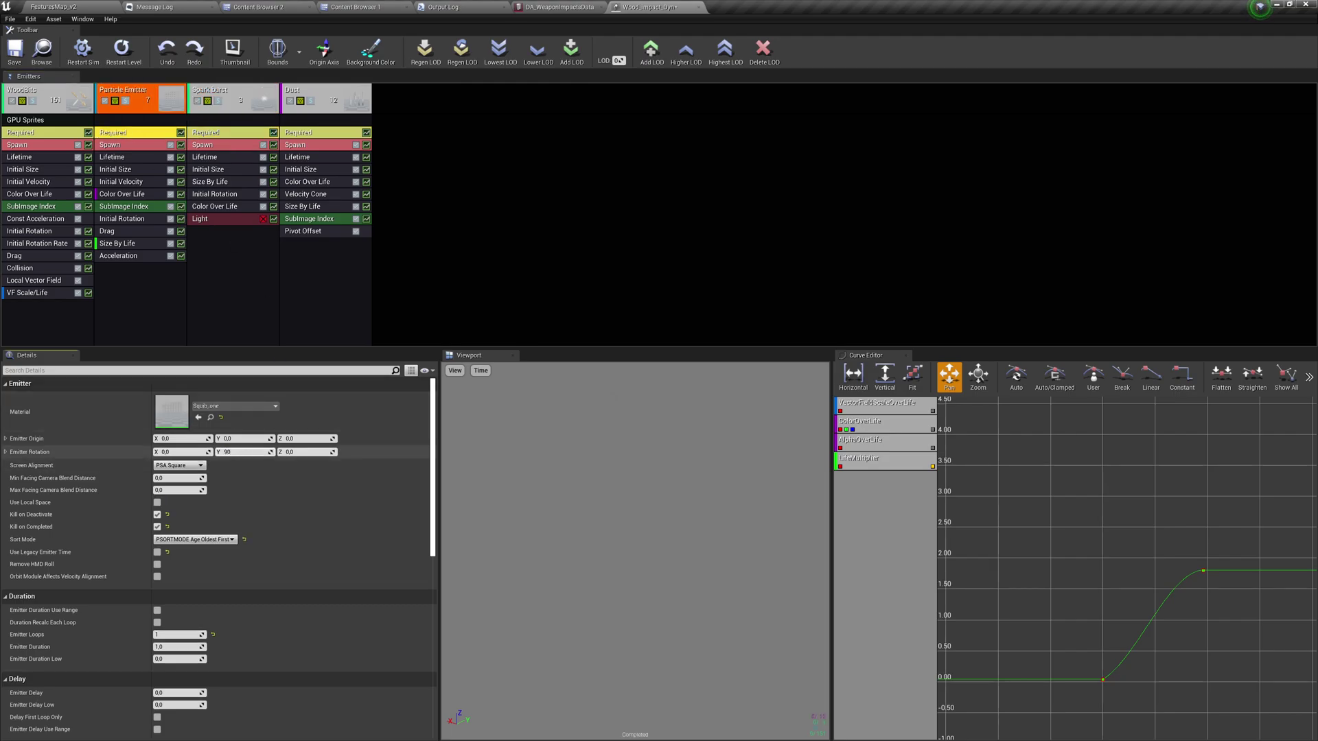
left_click(53, 134)
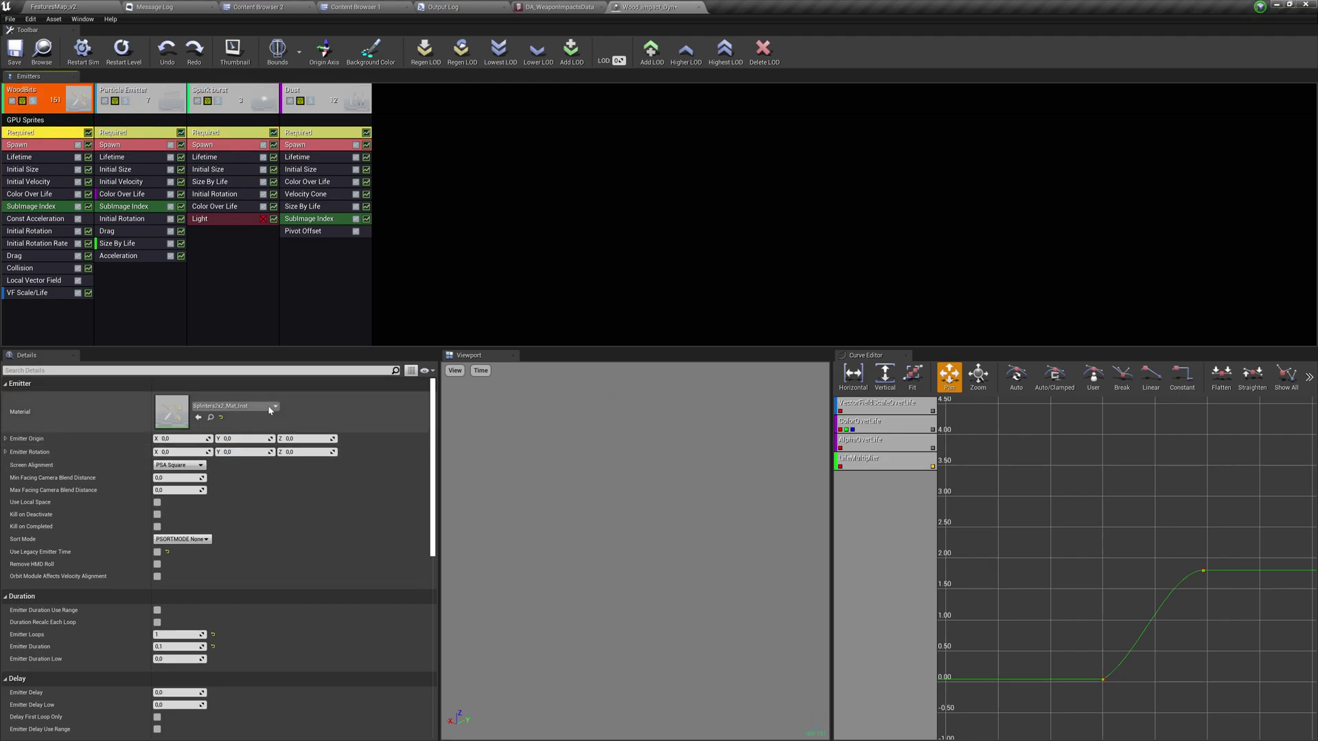
left_click(242, 451)
type("90")
right_click(581, 172)
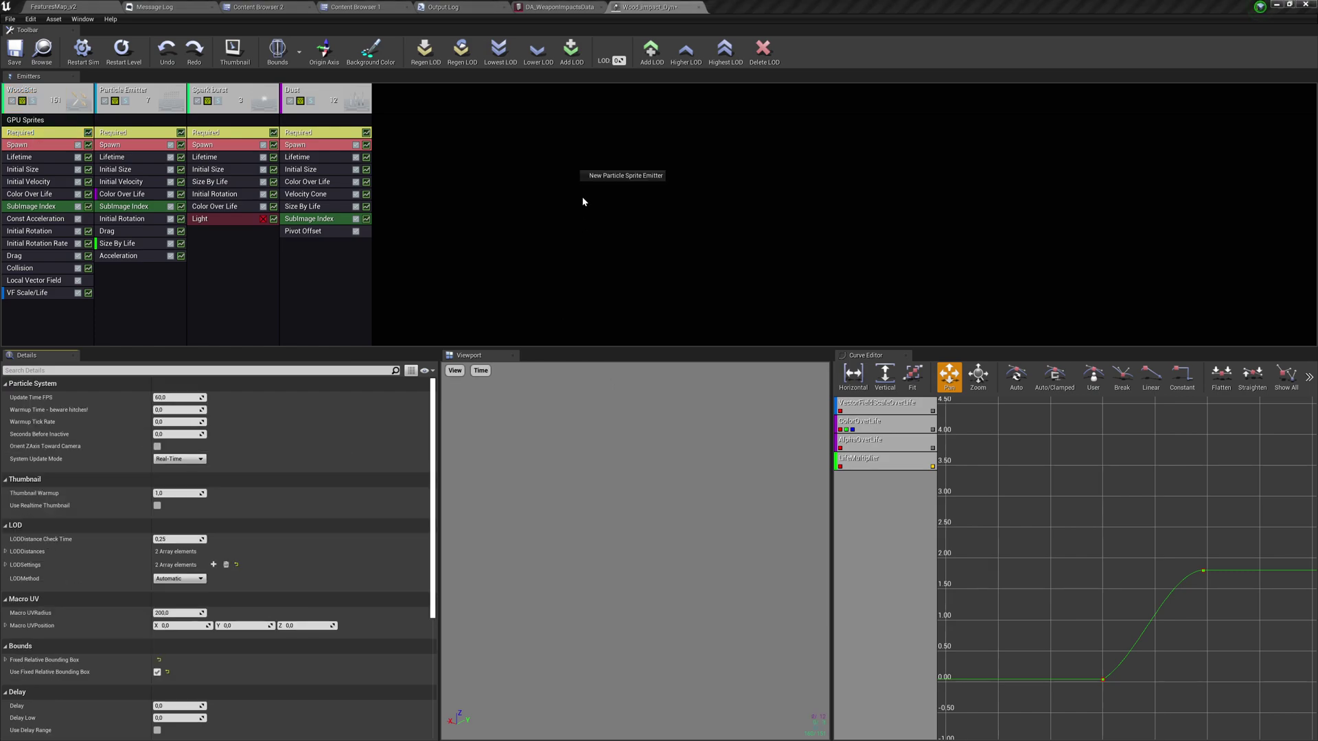
left_click(470, 217)
Step: Play-test the level, firing the rifle at the wood floor tiles, then stop
left_click(336, 281)
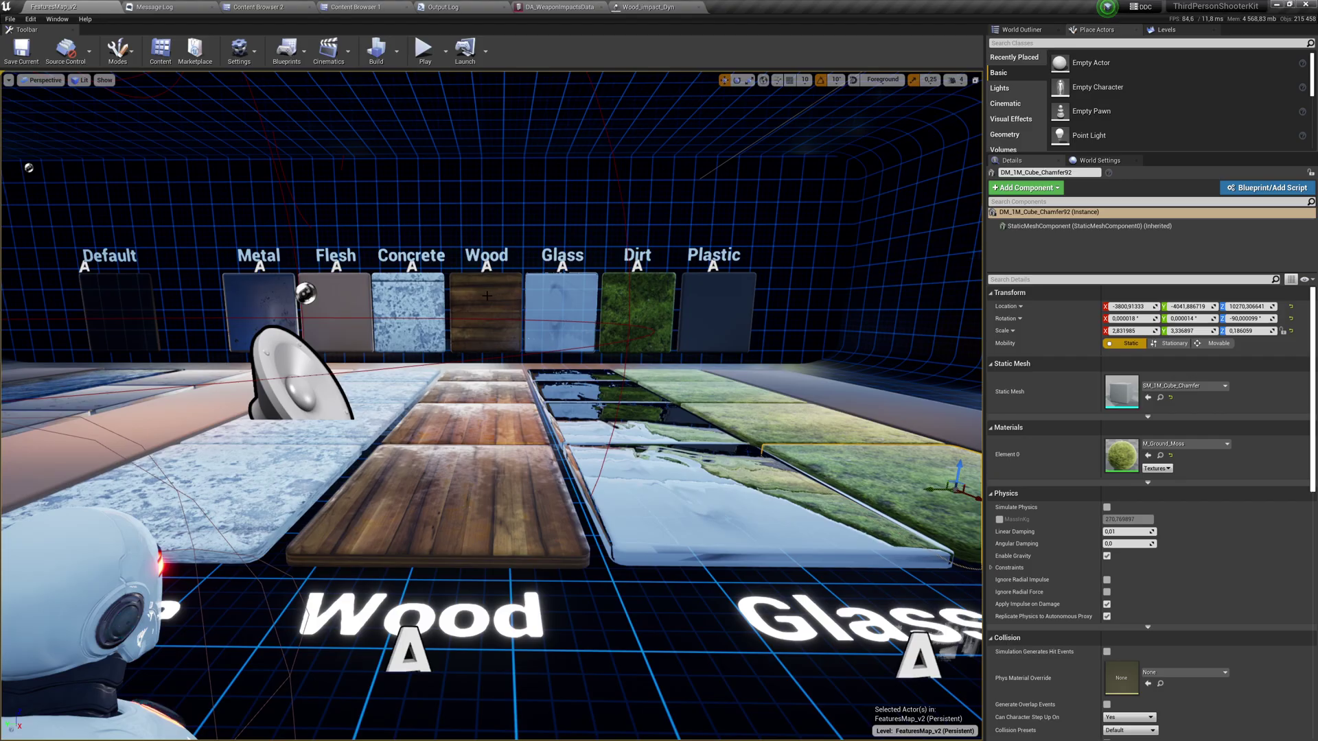
key("alt+p")
left_click(468, 338)
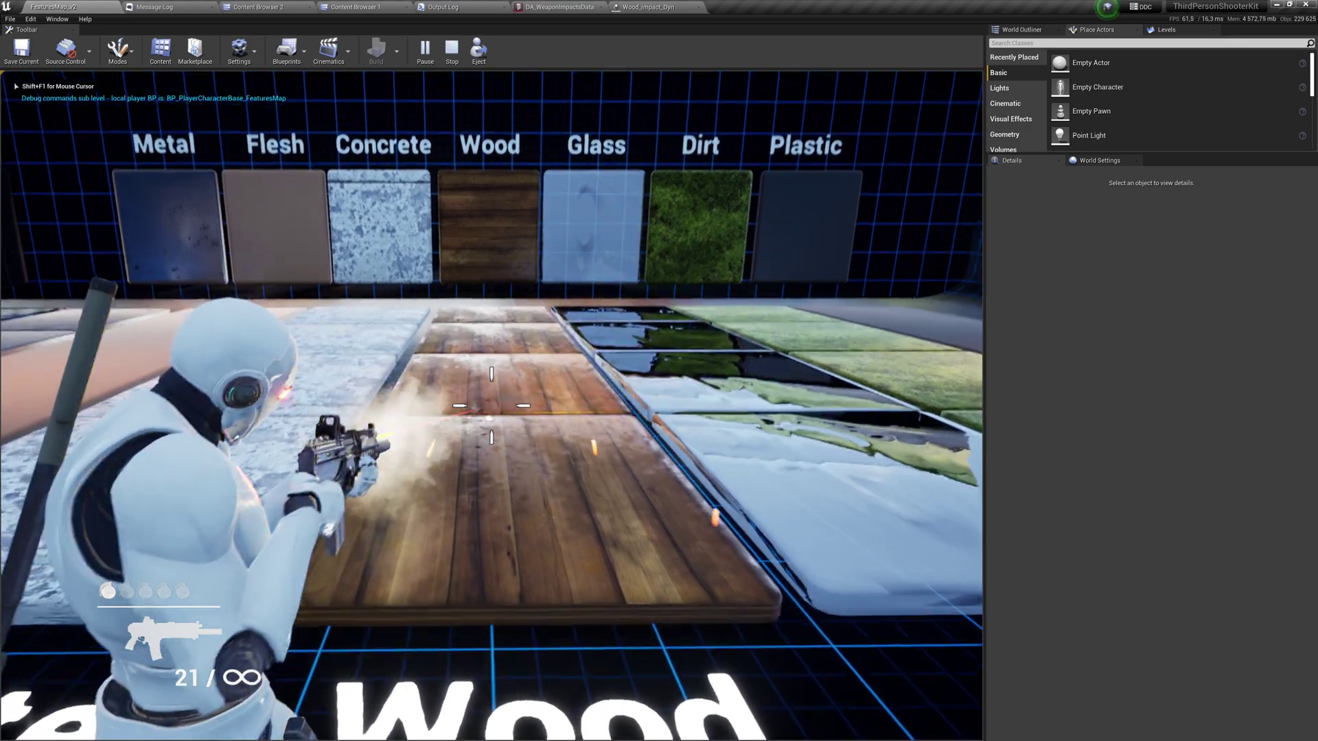
key("s")
left_click(491, 405)
left_click(491, 405)
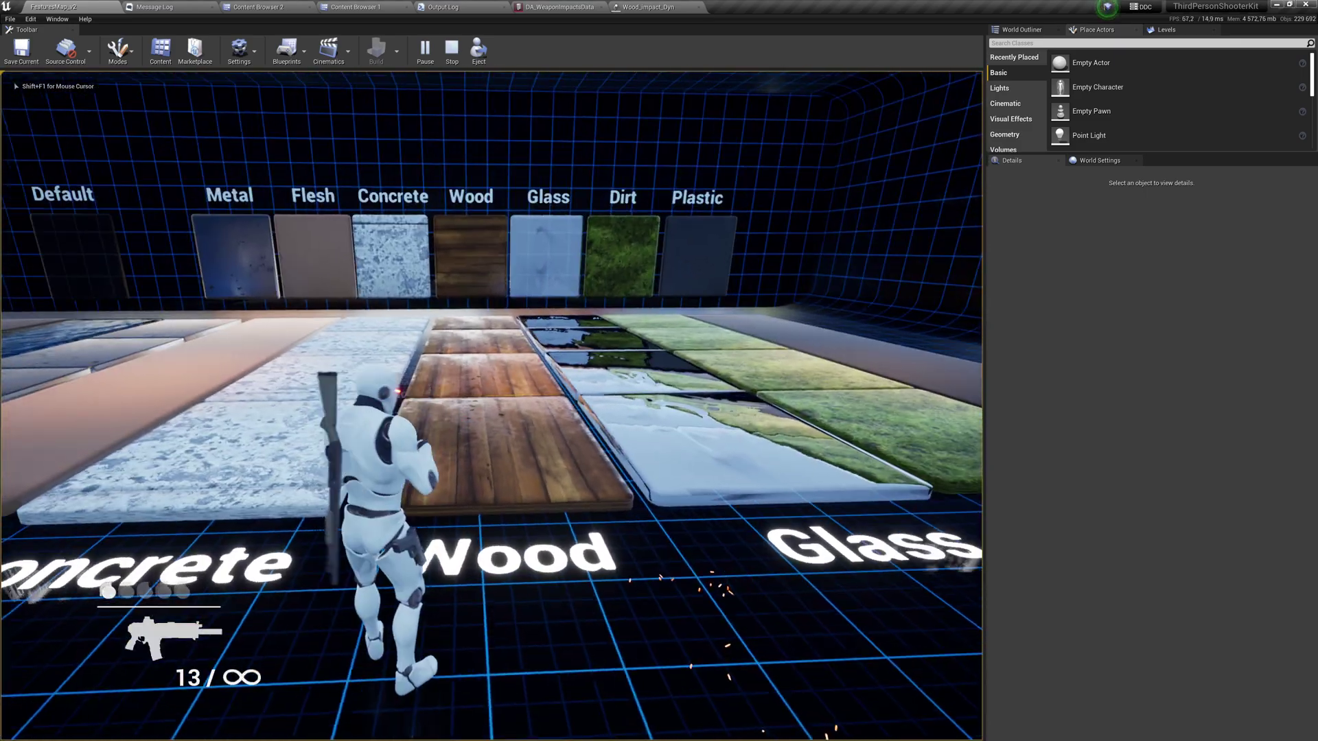
key("Escape")
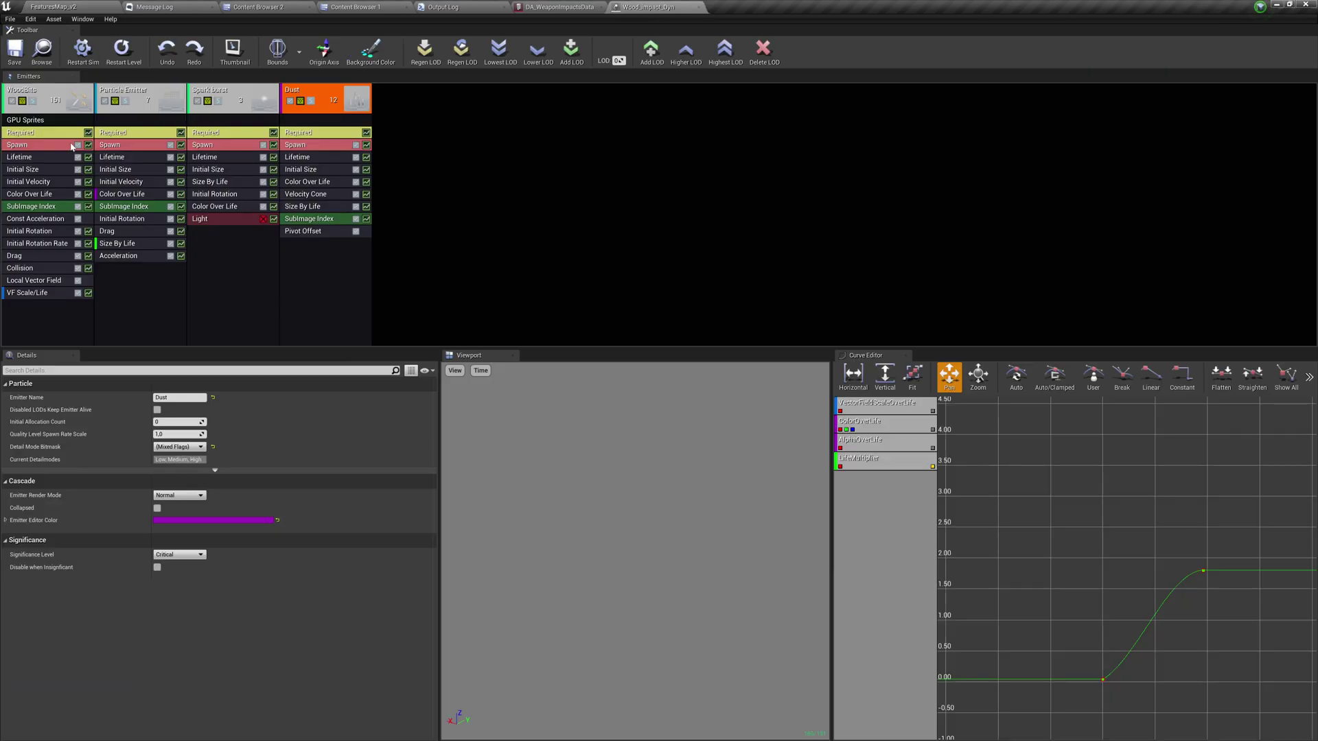
Step: Change the WoodBits Y rotation to -90, then review the other three emitters
left_click(68, 133)
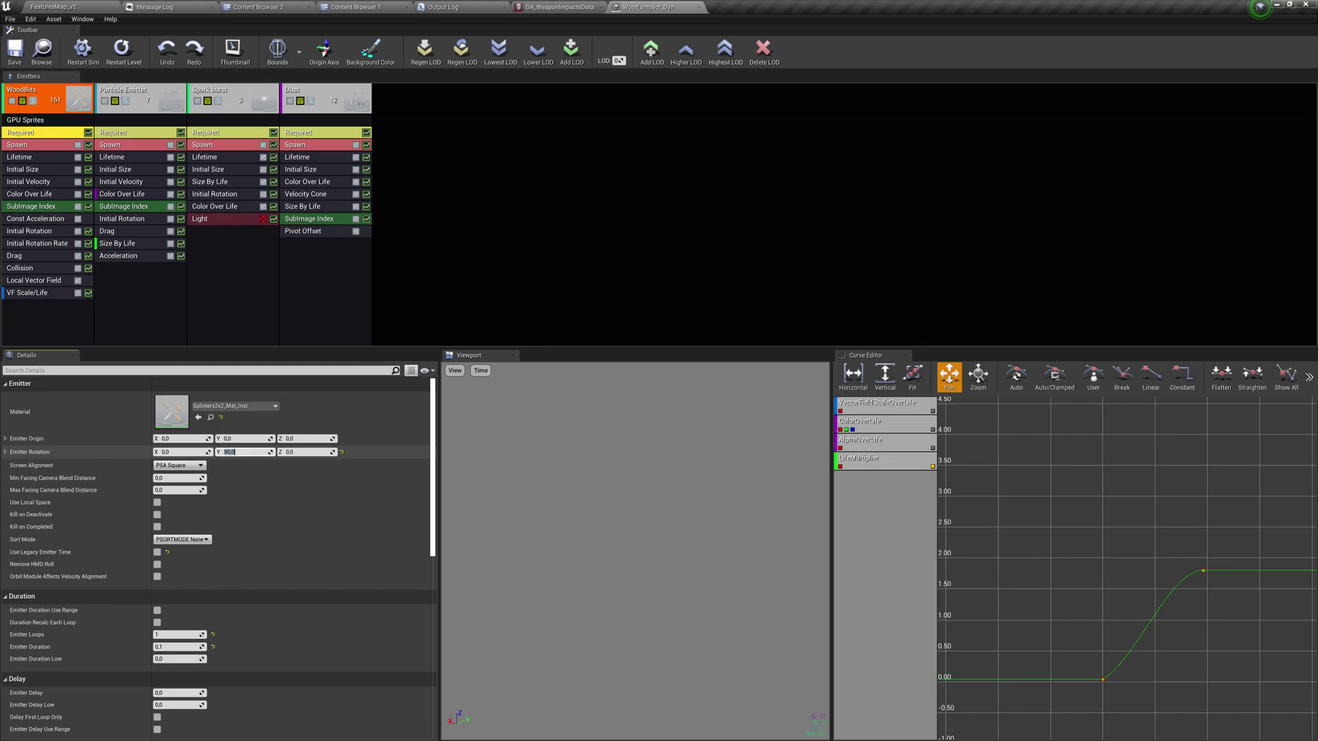
type("-90")
key("Return")
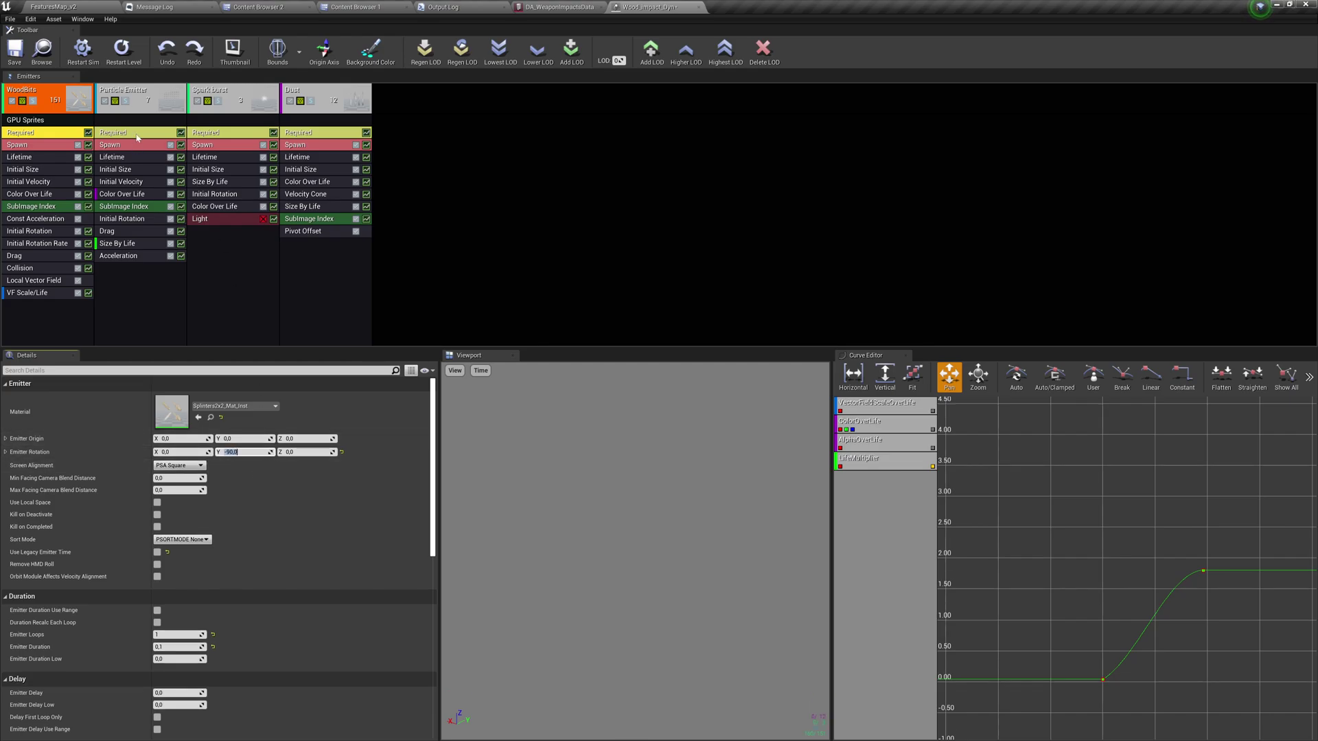
left_click(138, 137)
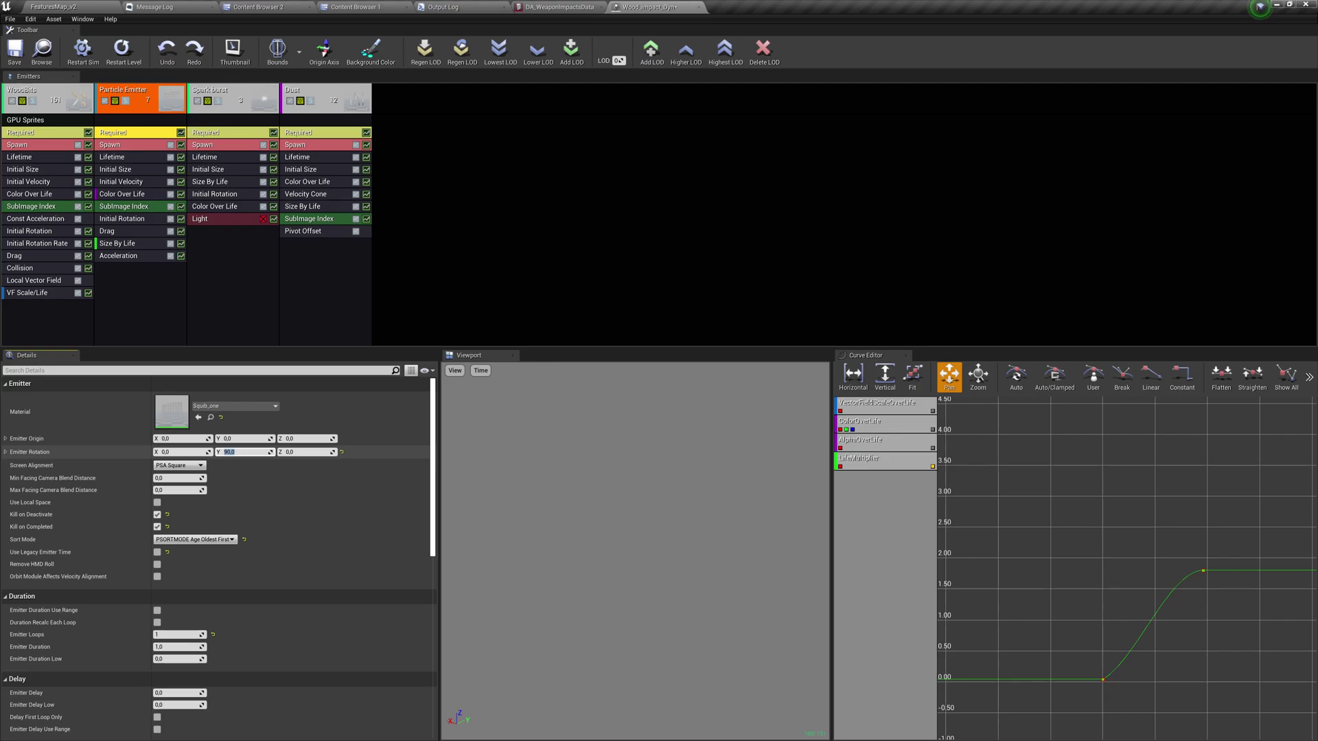
left_click(250, 132)
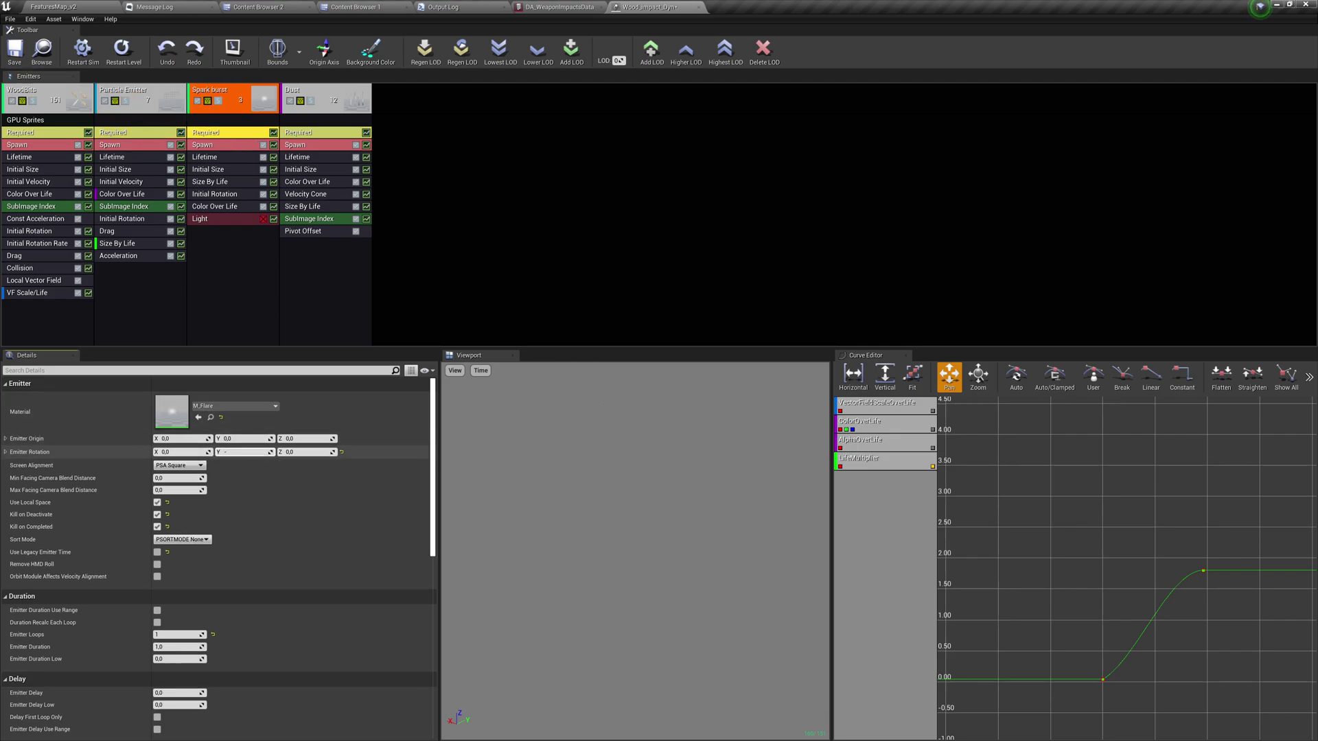
left_click(309, 133)
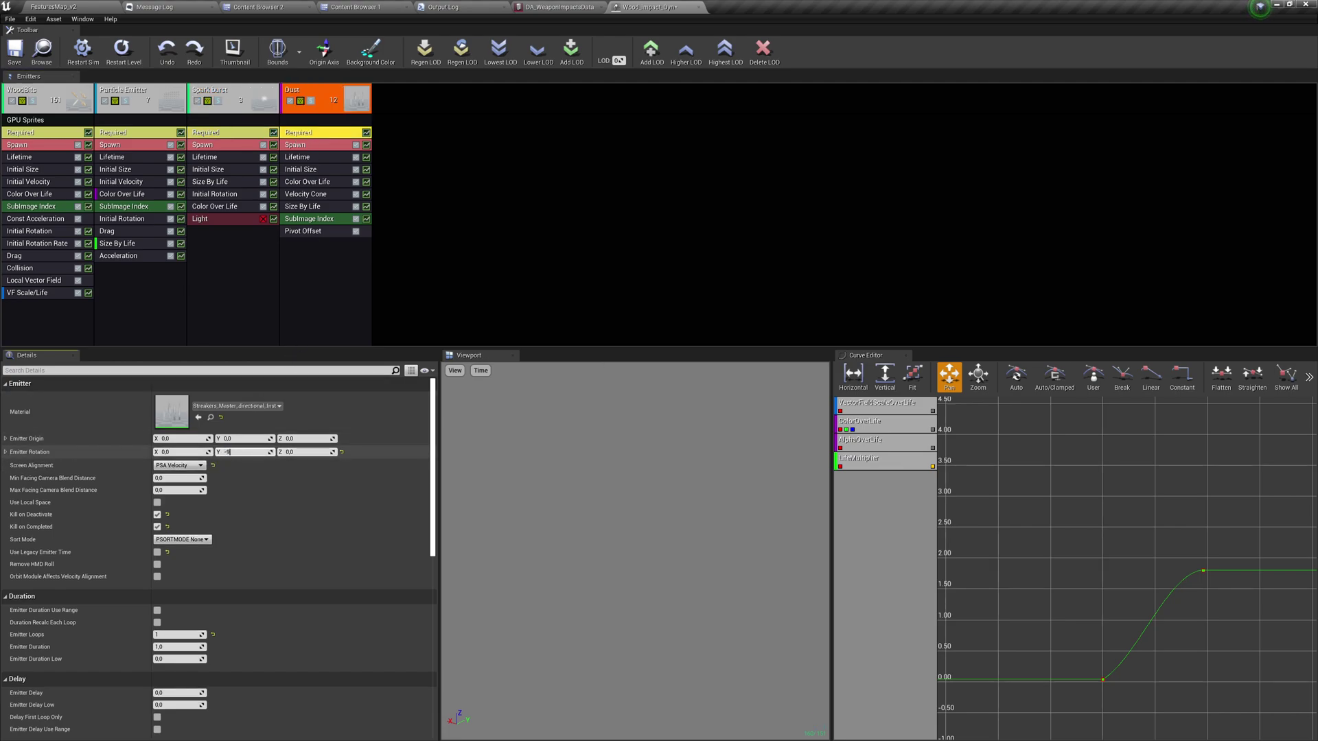
Step: Save Wood_impact_Dyn and fire at the wood tiles in a play session
left_click(14, 47)
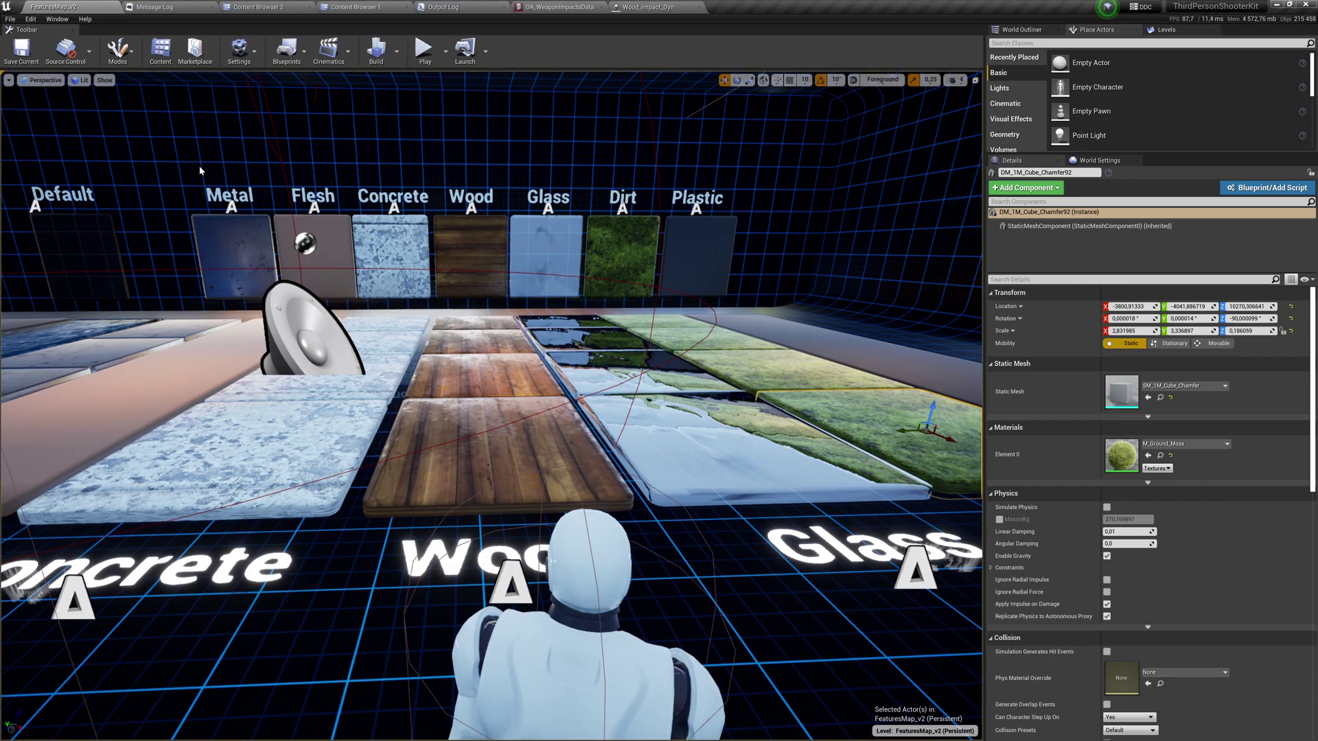
key("alt+p")
key("w")
left_click(491, 406)
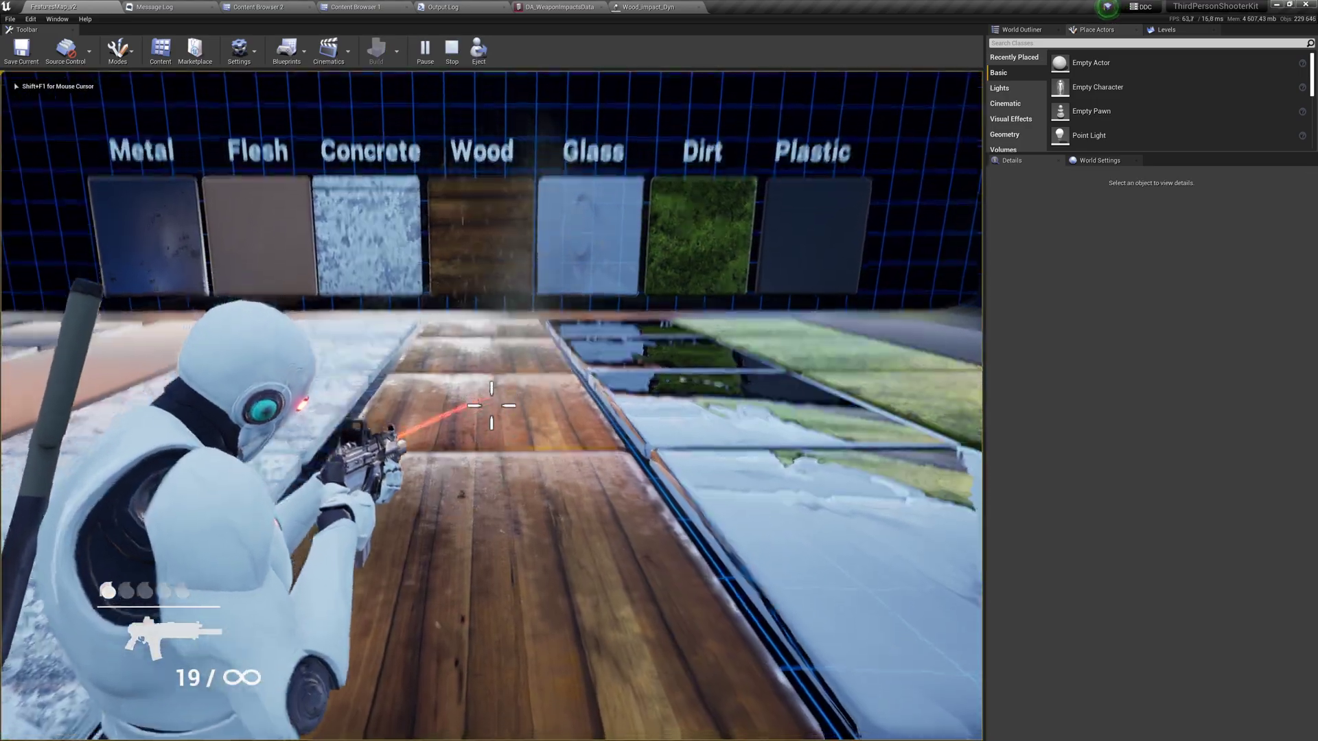
left_click(491, 406)
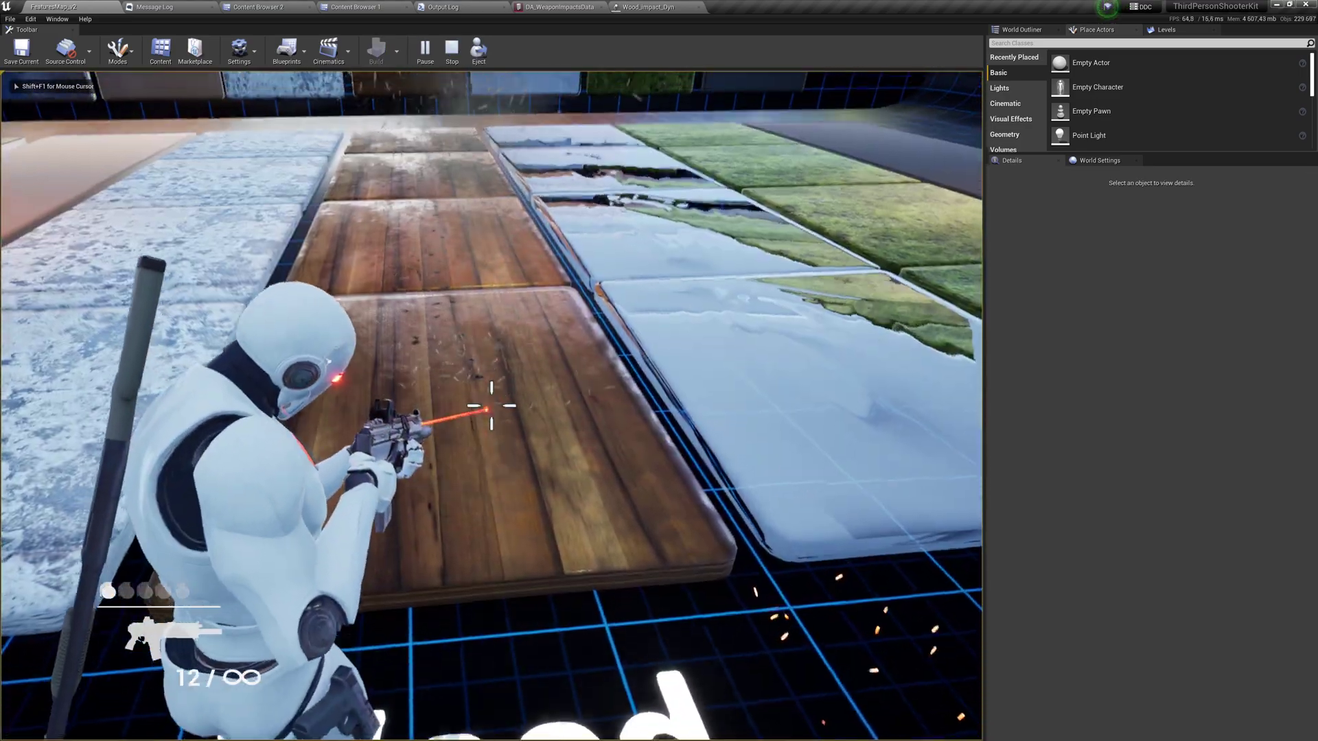
left_click(492, 406)
Step: Finish shooting the wood, end the session, and bring up the Open Asset picker
left_click_drag(491, 405, 491, 405)
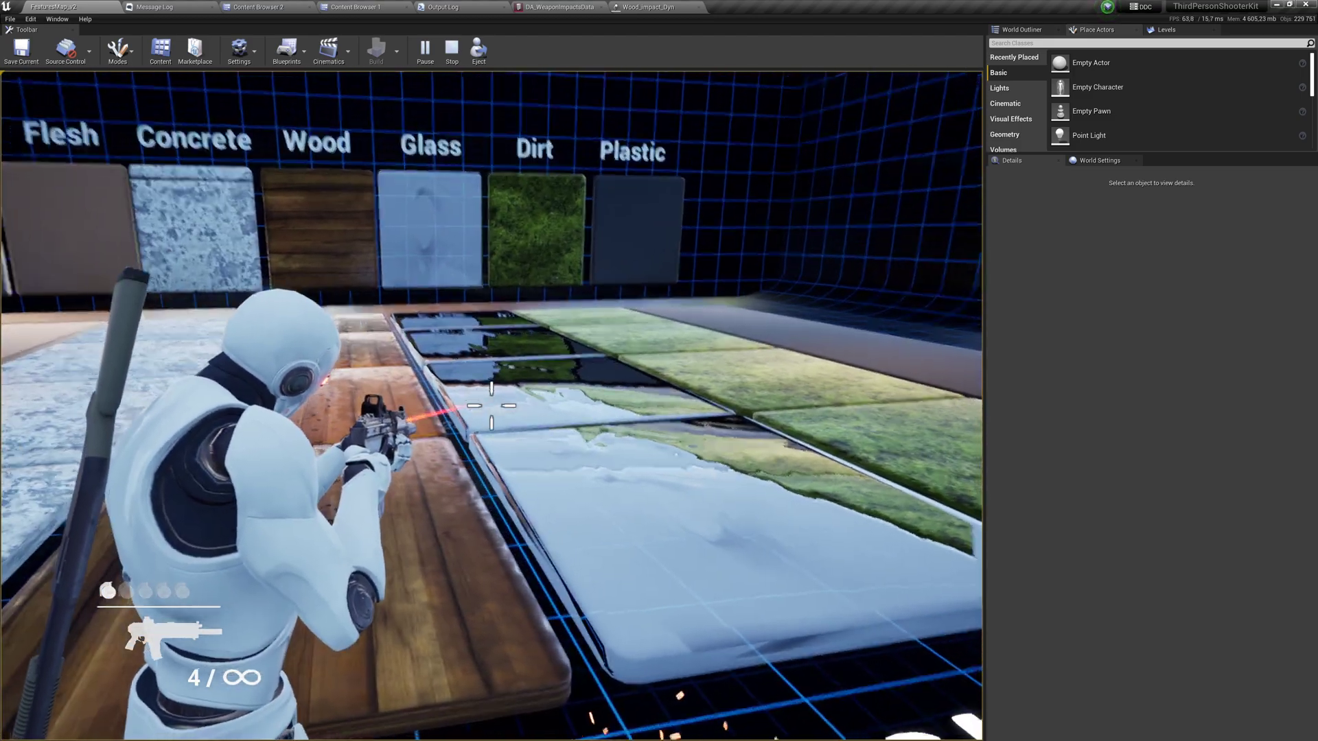
left_click(492, 405)
left_click(491, 405)
left_click(491, 405)
key("s")
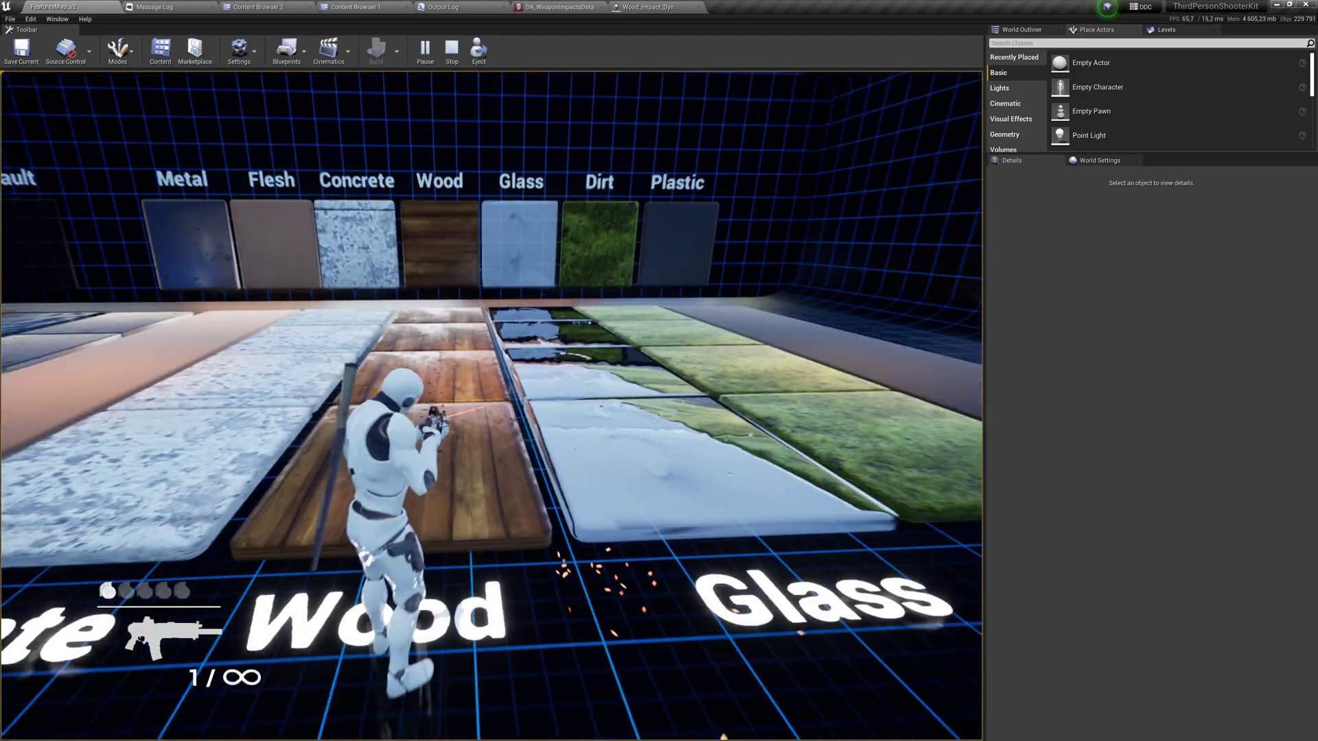
key("Escape")
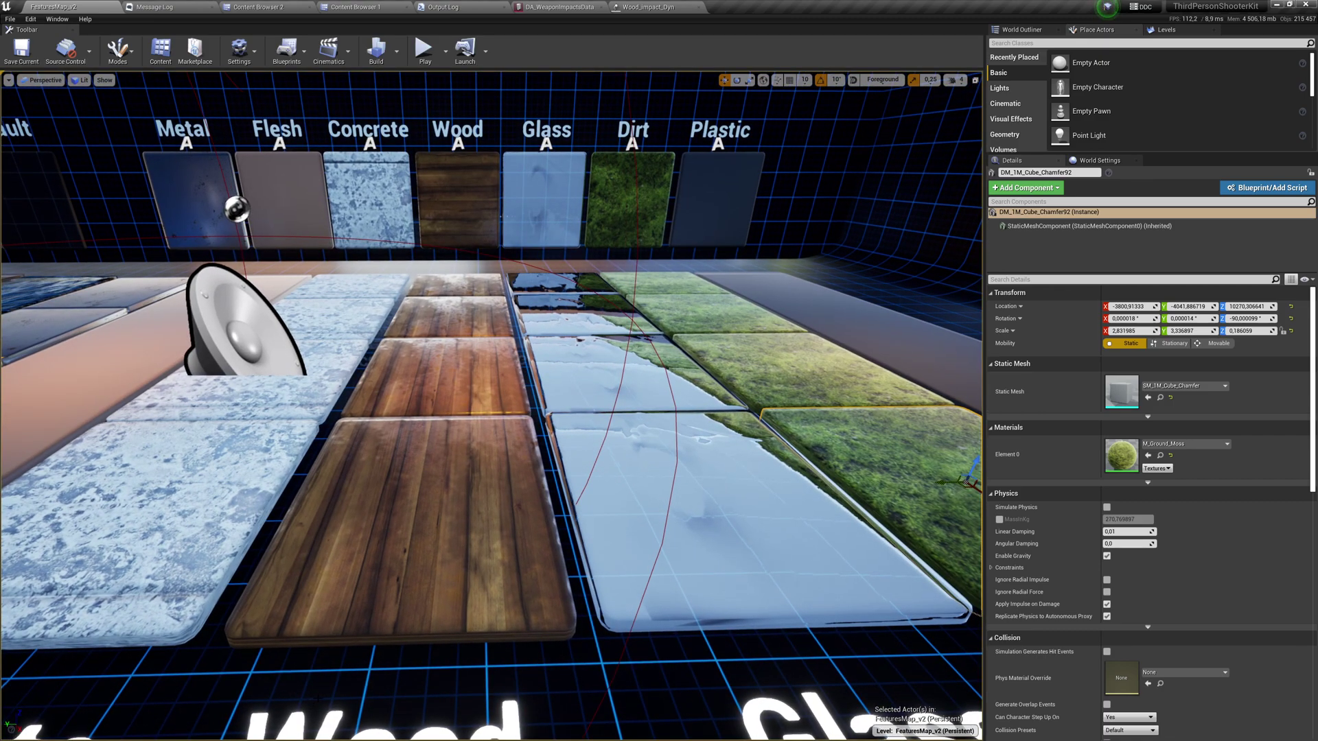
key("ctrl+p")
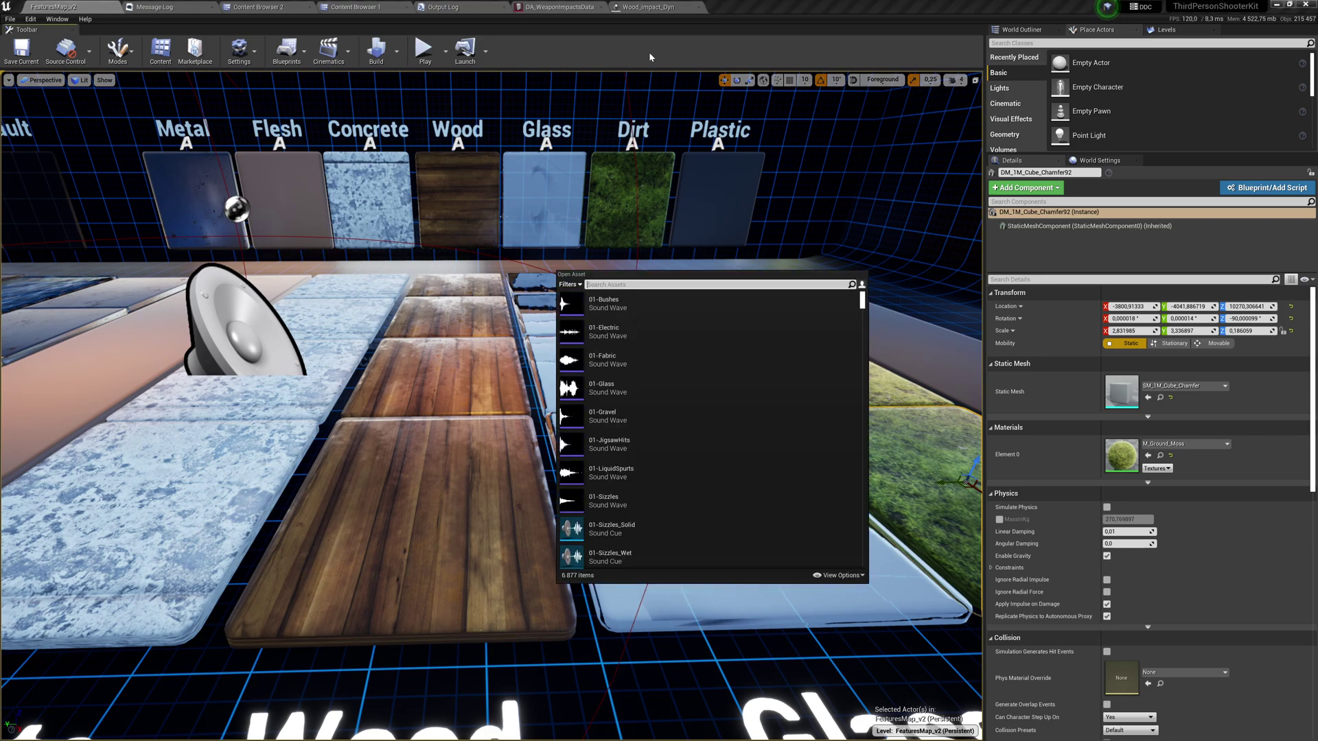
Step: Open BP_WeaponComponent and its bullet impact FX graph
type("weapon com")
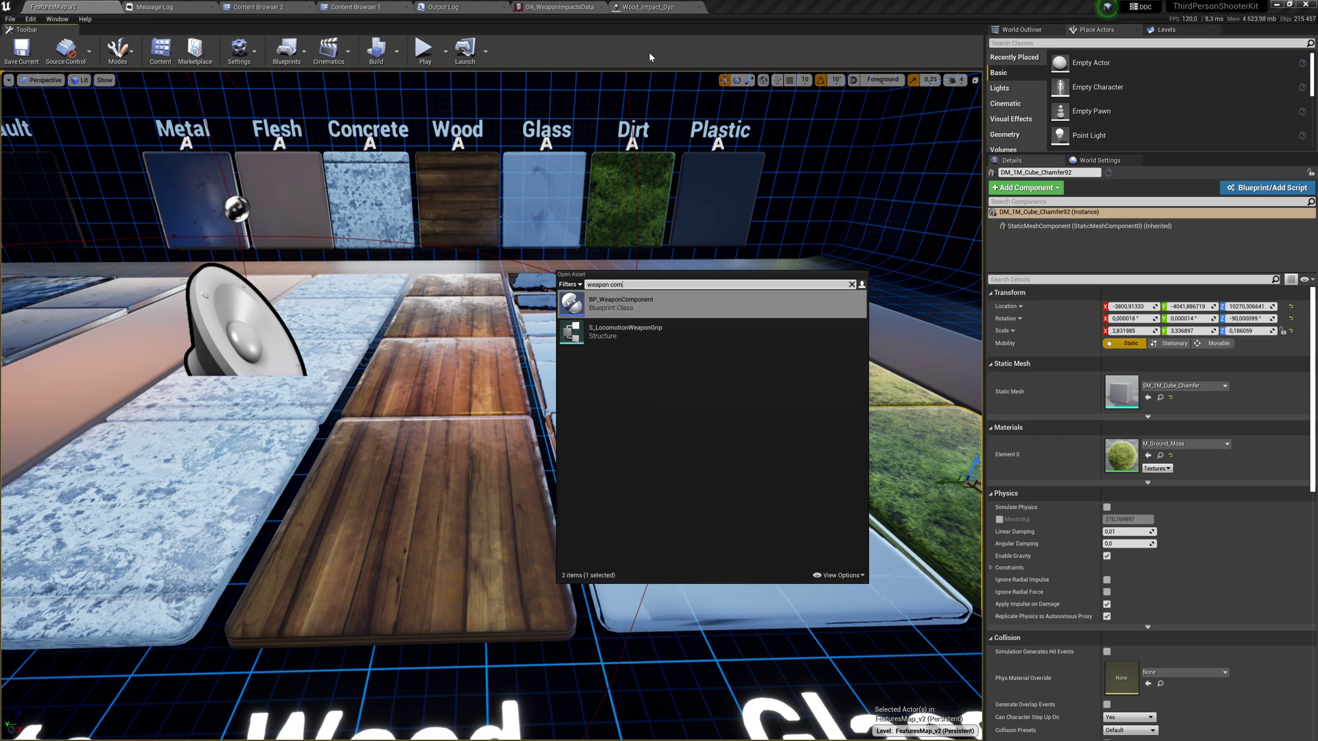
key("Return")
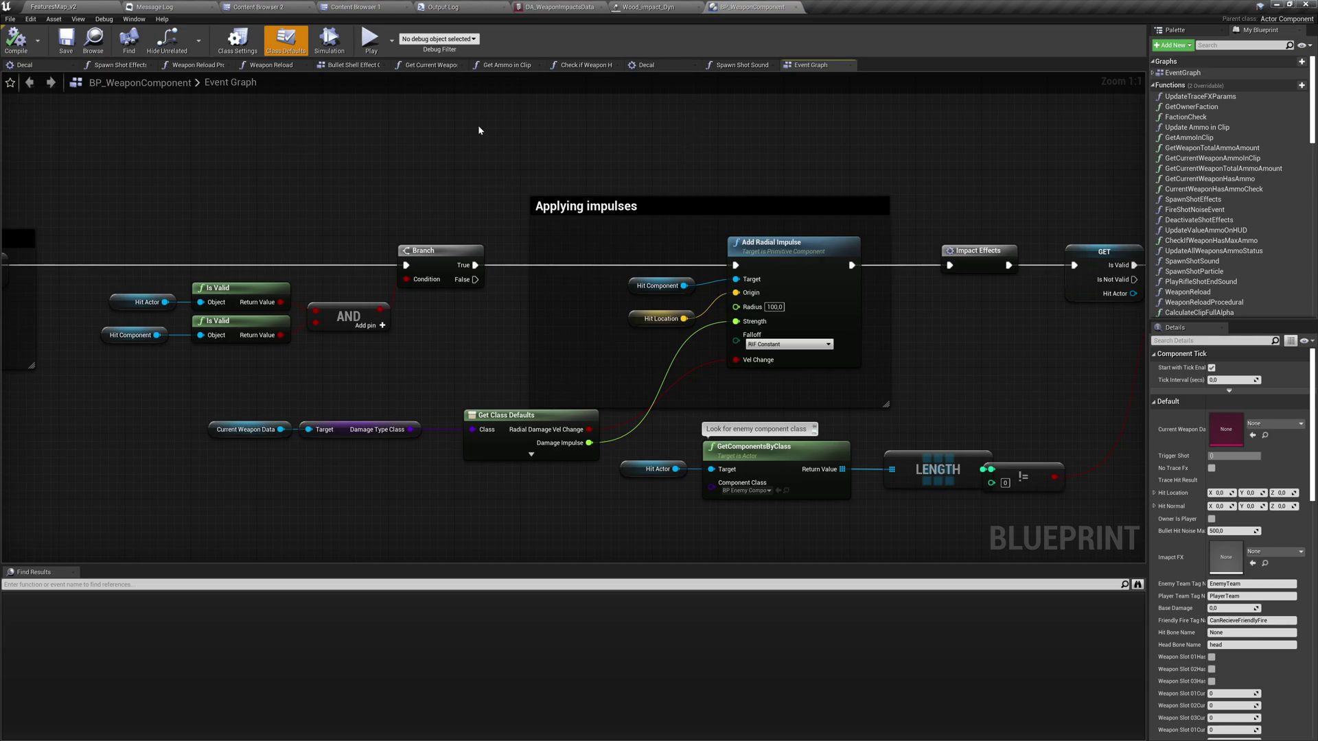
type("fx")
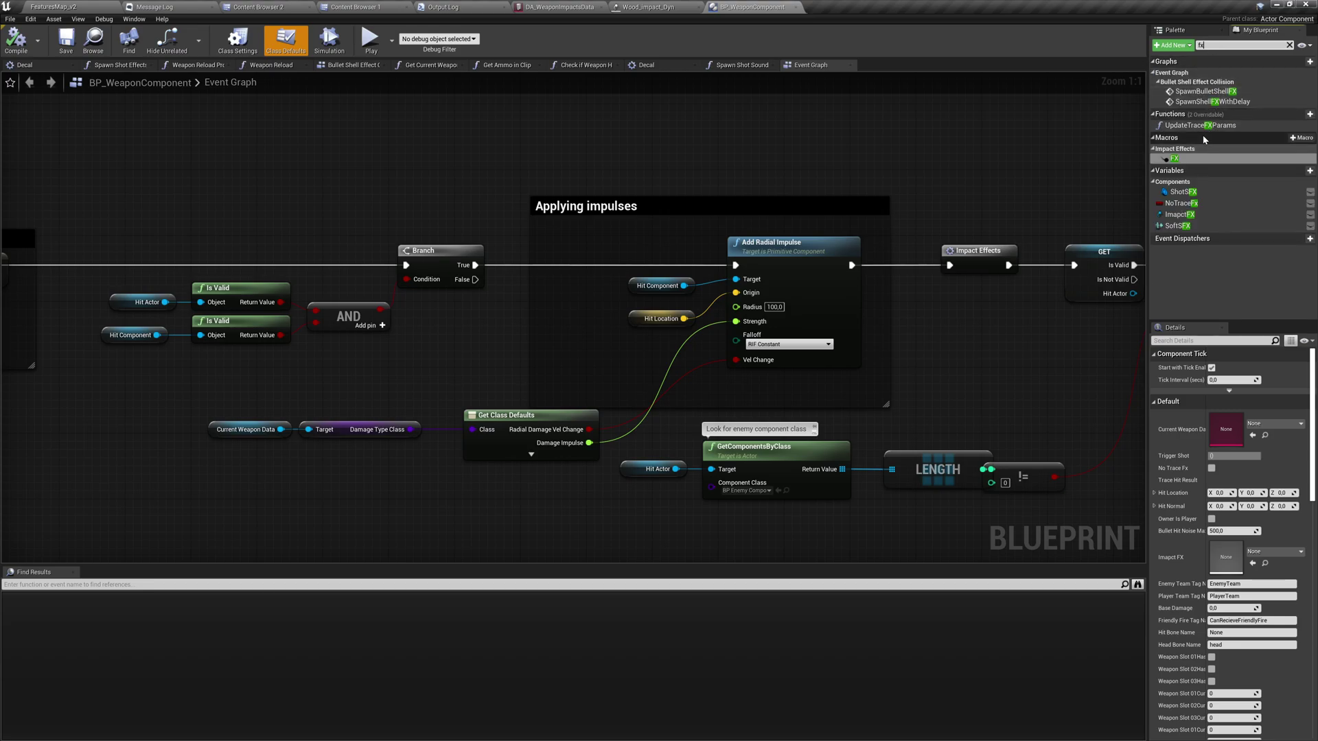
double_click(1175, 159)
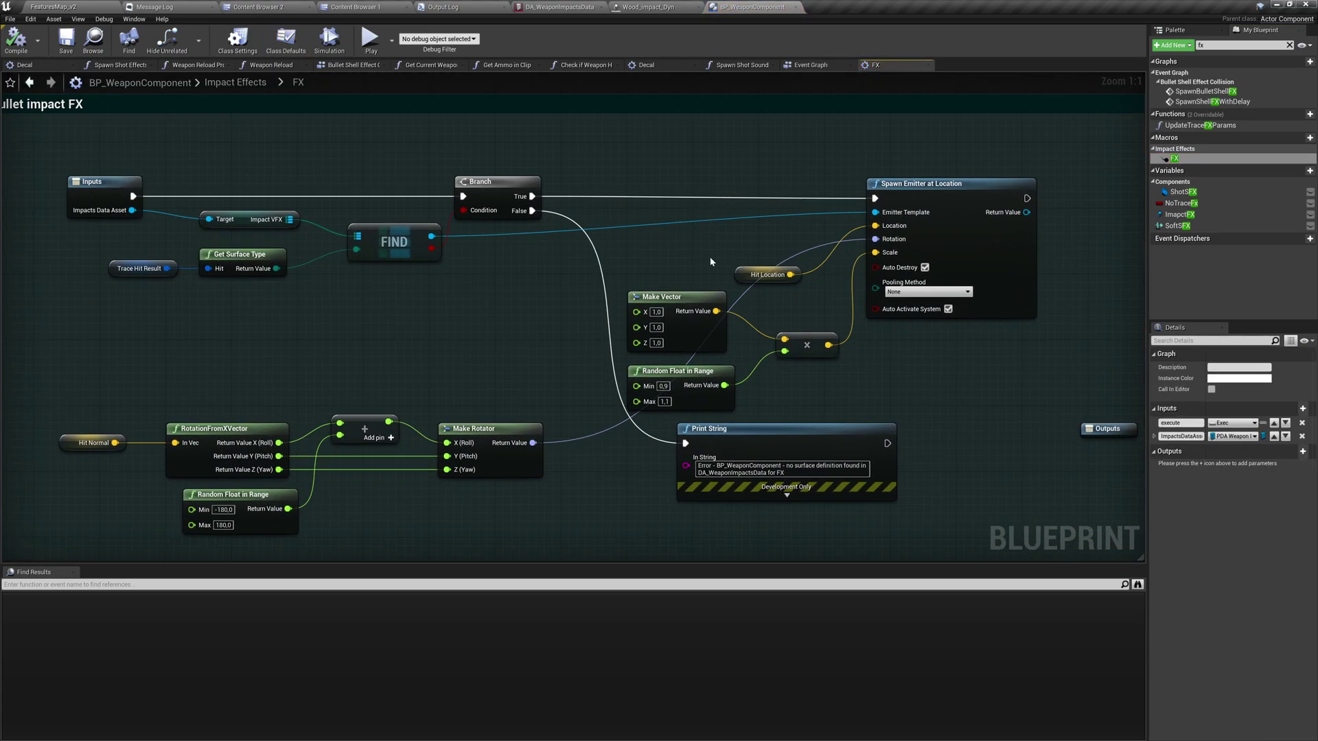
right_click_drag(594, 457, 787, 405)
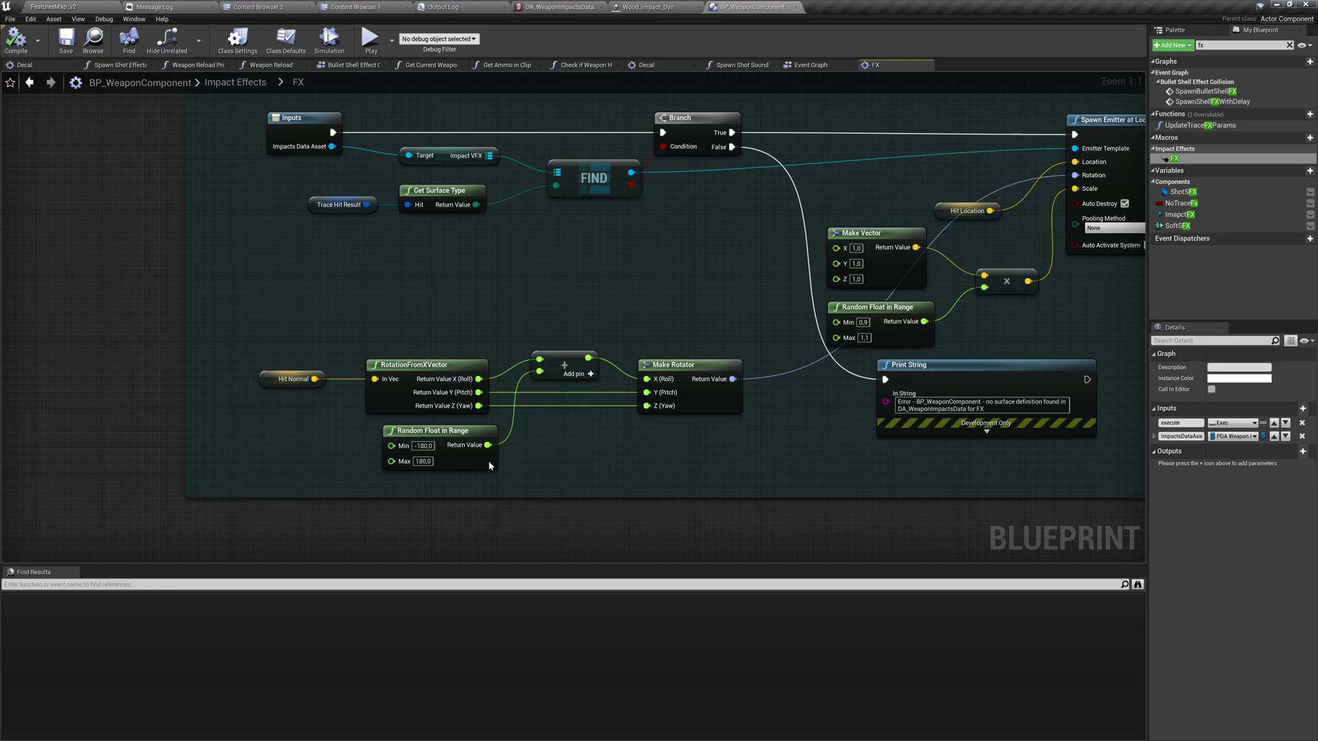
Step: Route Z (Yaw) through a duplicated Add node with -90 into Make Rotator, and save
left_click_drag(489, 464, 455, 471)
left_click(555, 383)
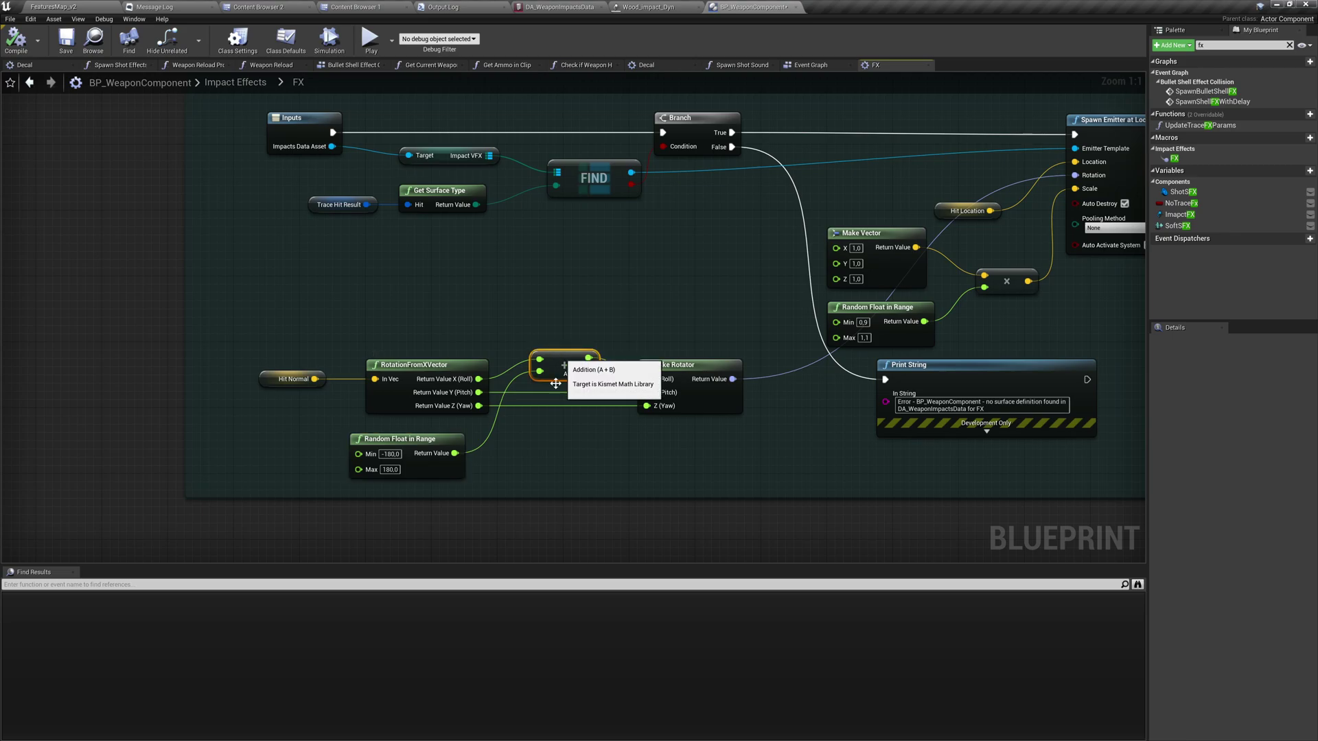
key("ctrl+v")
left_click_drag(479, 406, 665, 406)
left_click_drag(587, 464, 578, 447)
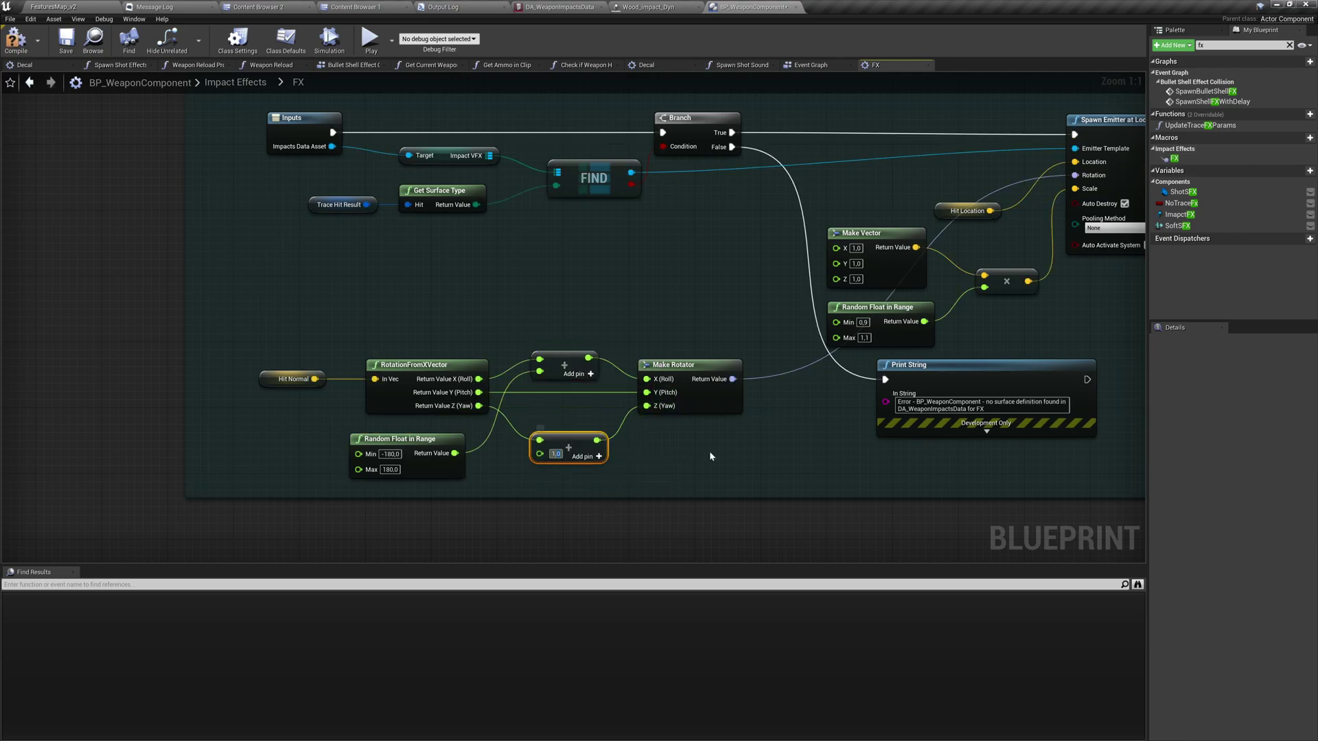
type("1")
type("-90")
left_click(707, 455)
key("ctrl+s")
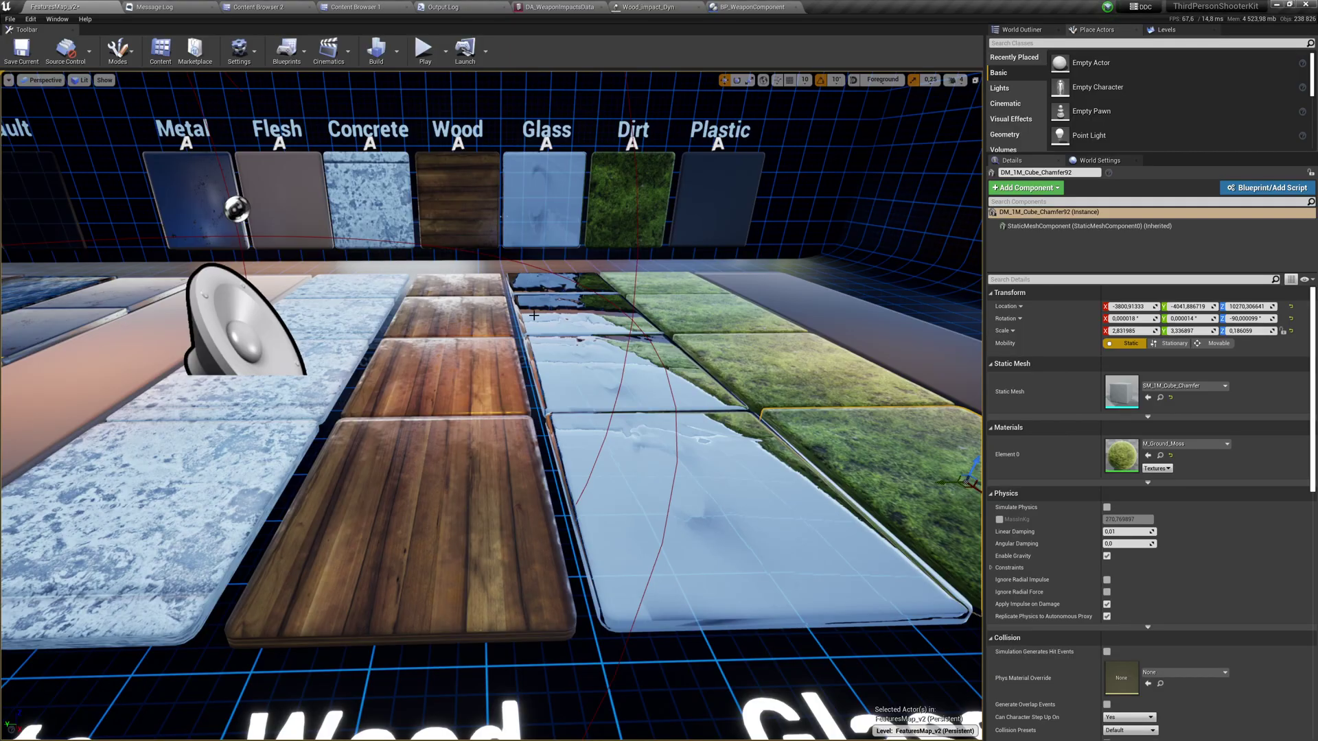
Step: Fire at the wood, glass and dirt tiles while strafing right and advancing
key("alt+p")
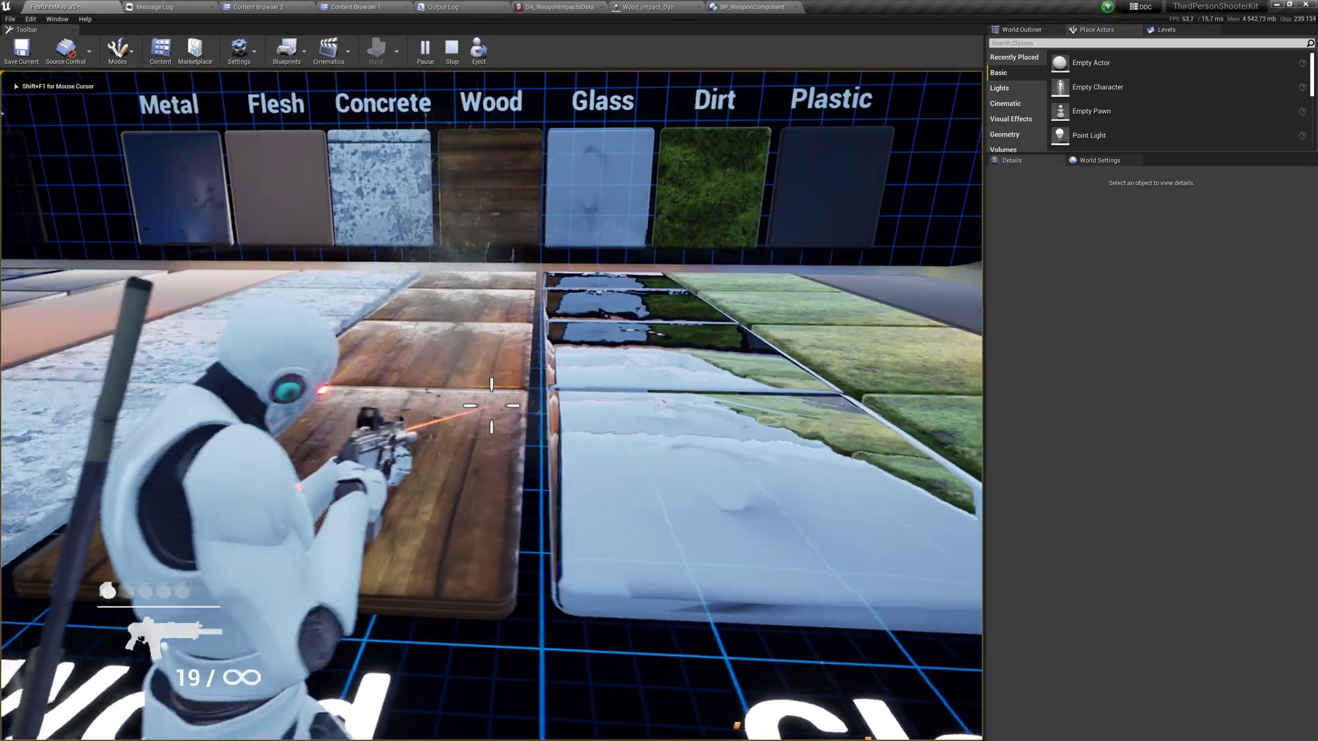
key("d")
left_click(491, 406)
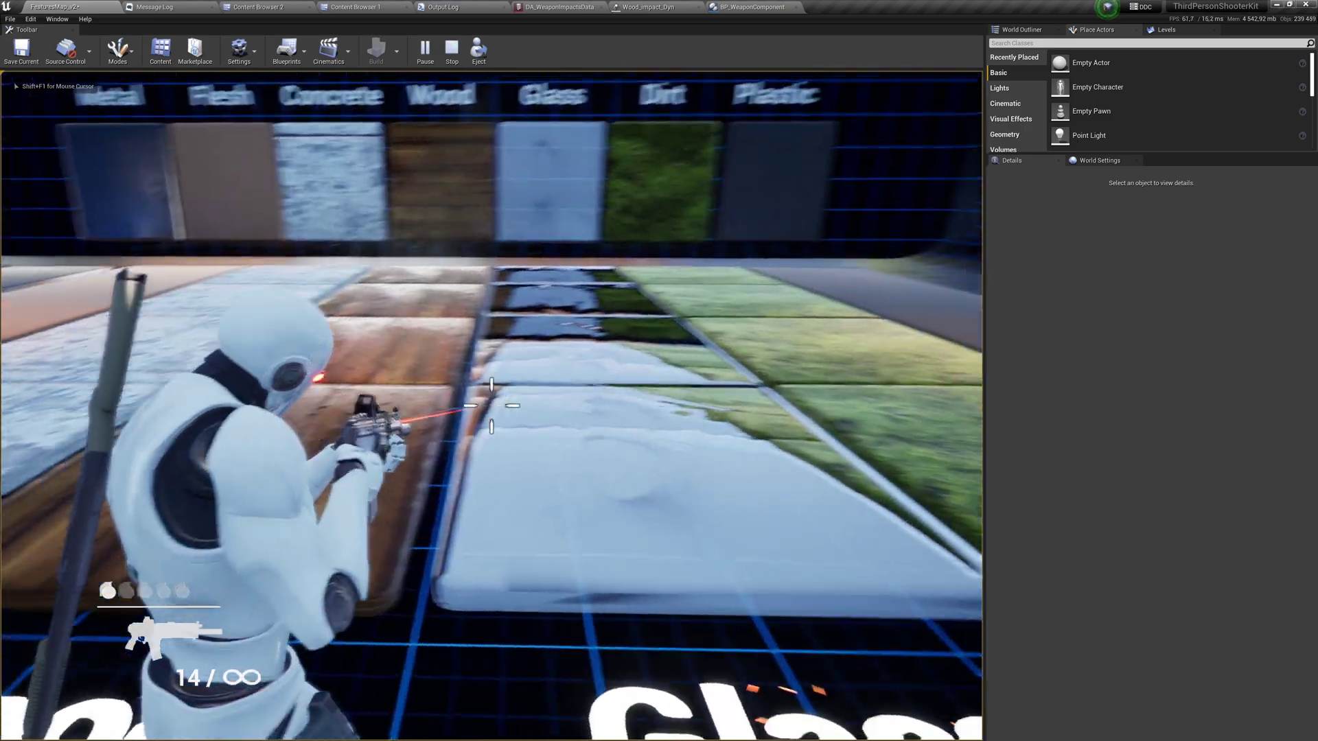
left_click(491, 406)
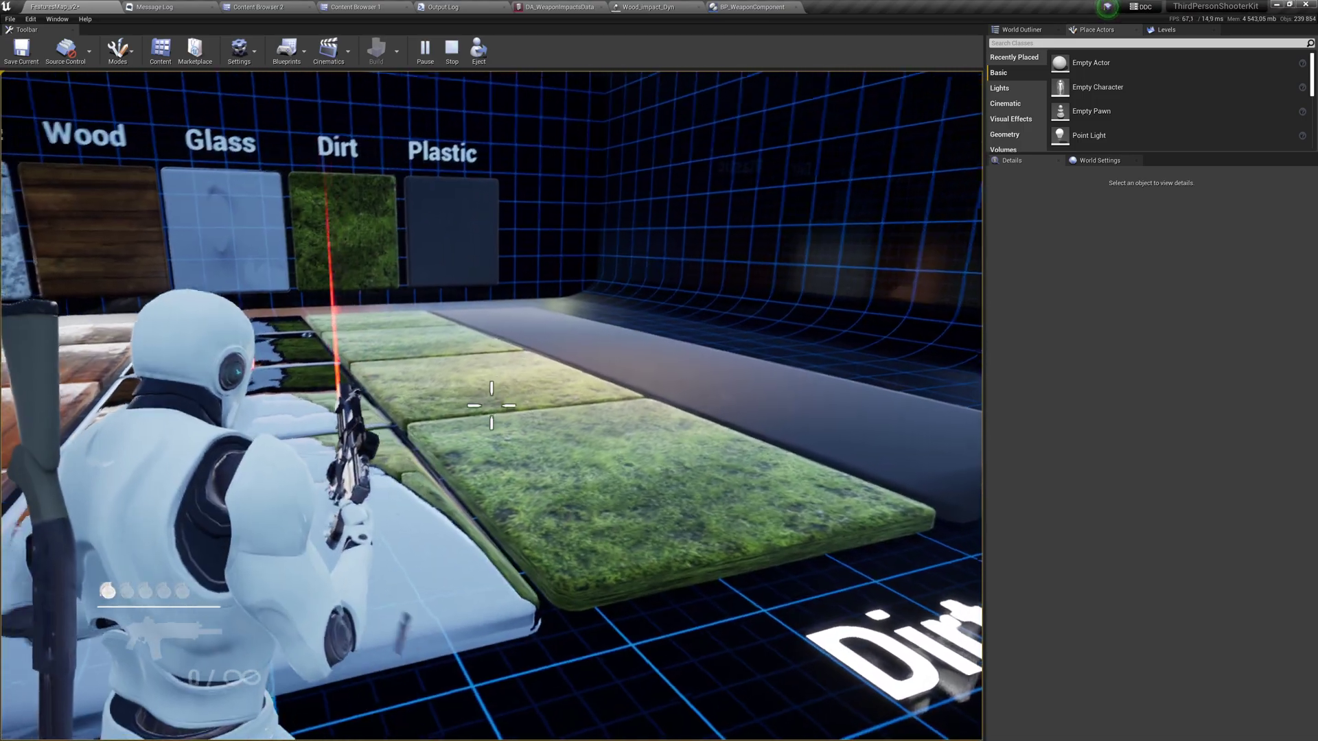
key("w")
left_click(492, 406)
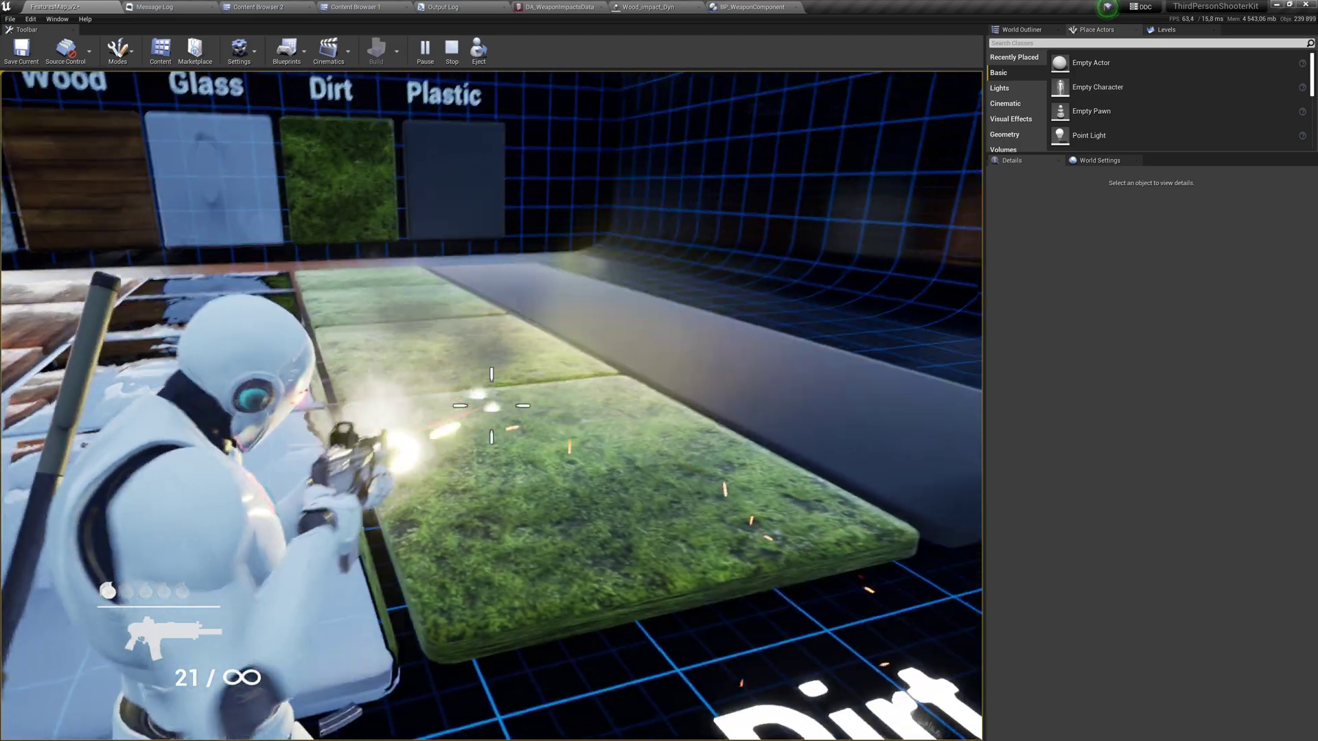
Step: Shoot the plastic strip and glass tile while strafing left, then stop playing
left_click(491, 406)
left_click_drag(490, 405, 491, 405)
left_click(492, 406)
key("a")
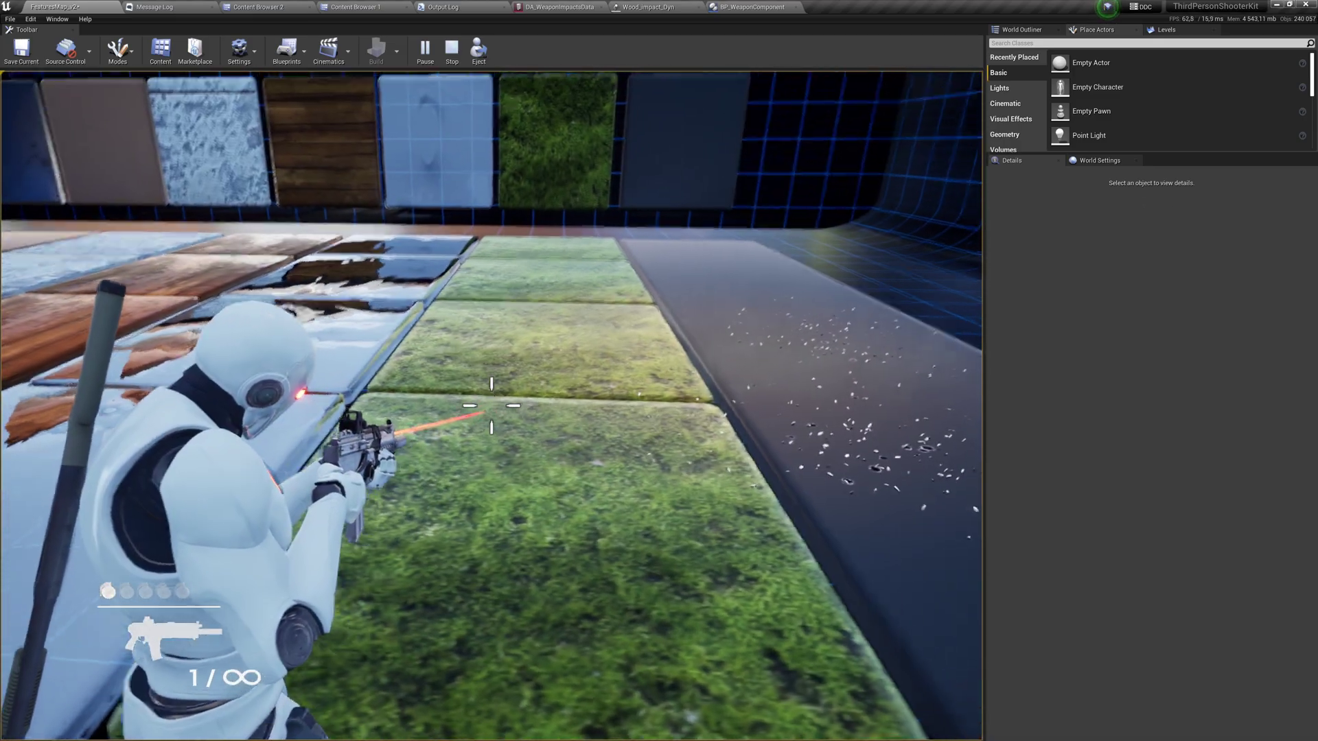
left_click(491, 406)
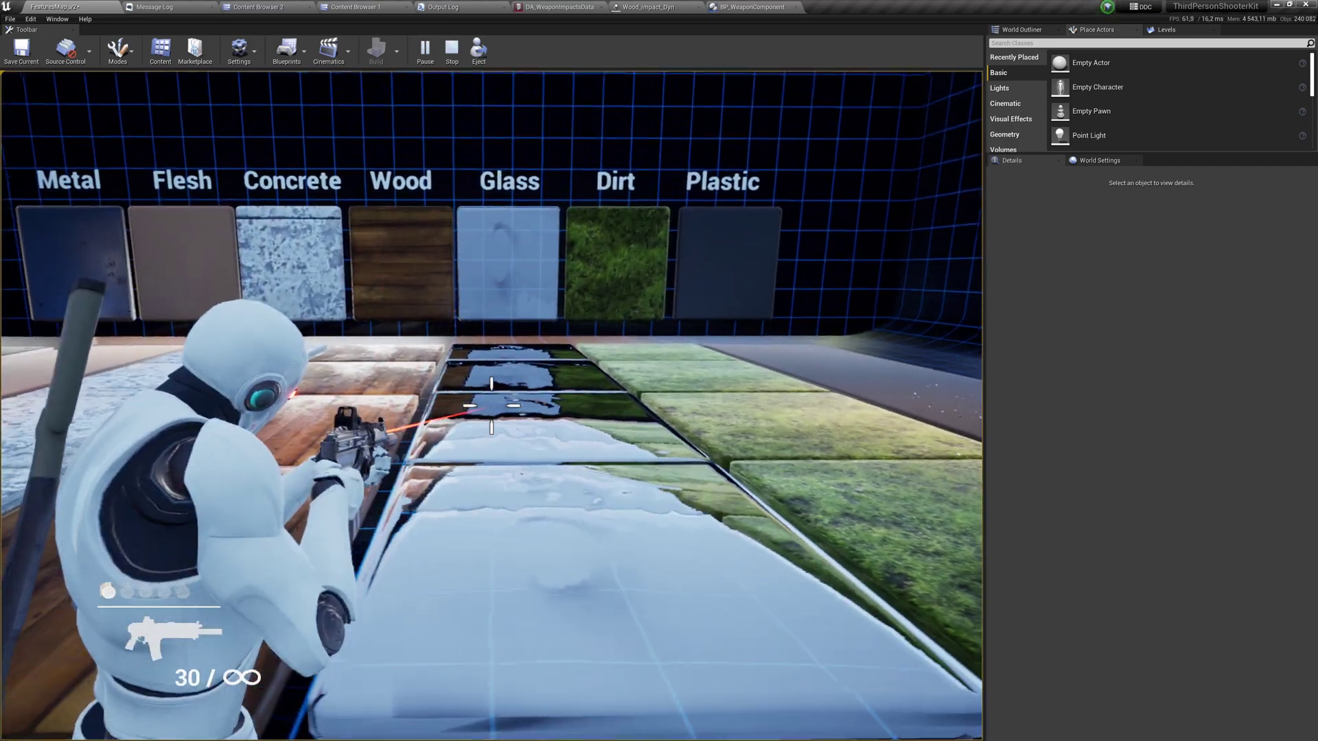
left_click(492, 405)
left_click_drag(490, 405, 491, 405)
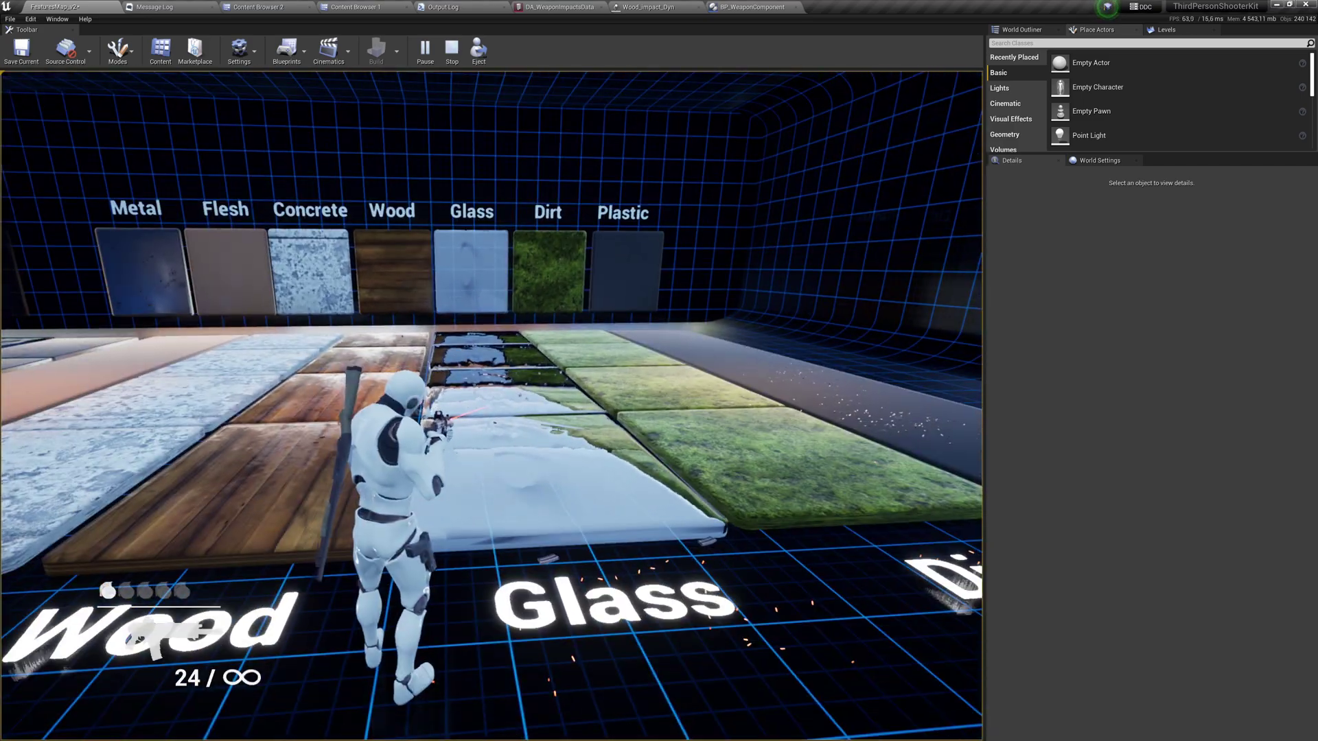
key("Escape")
left_click(718, 6)
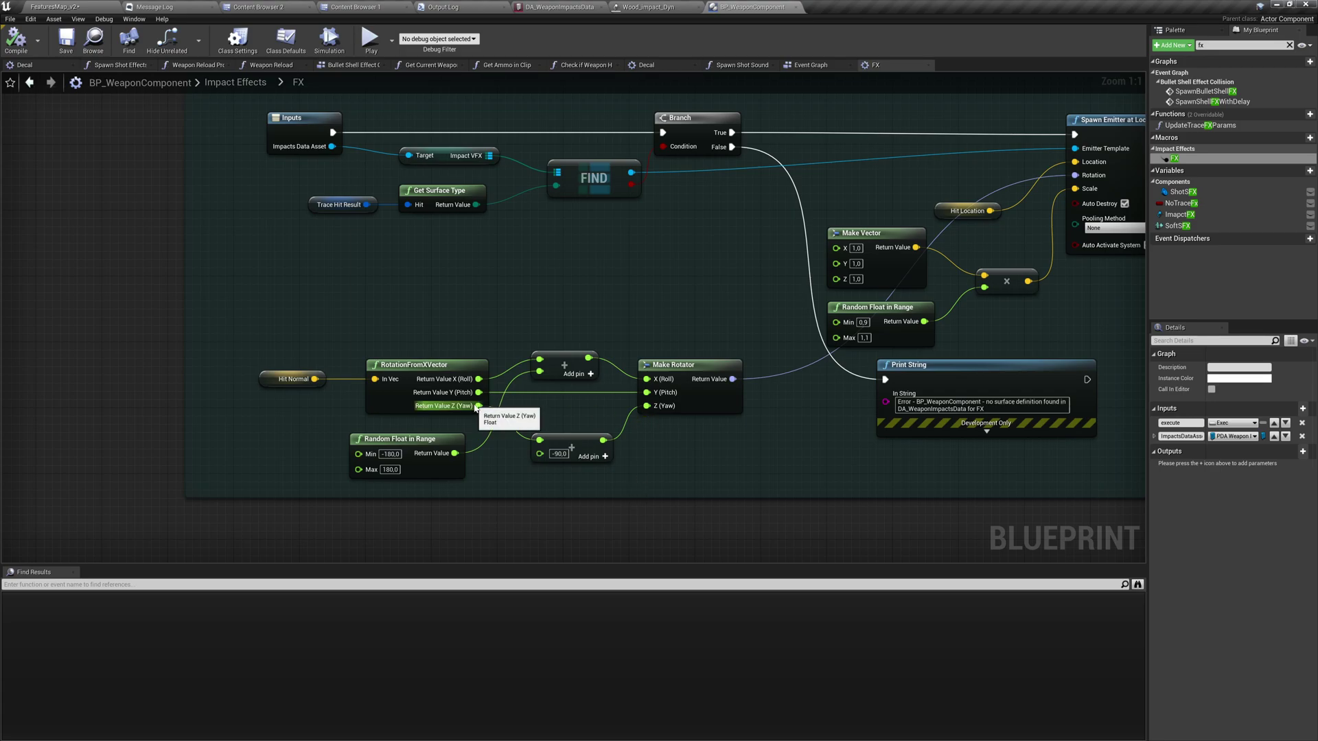
mouse_move(485, 390)
left_mouse_down()
mouse_move(538, 460)
mouse_move(541, 440)
mouse_move(642, 393)
mouse_move(606, 447)
mouse_move(478, 405)
left_mouse_up()
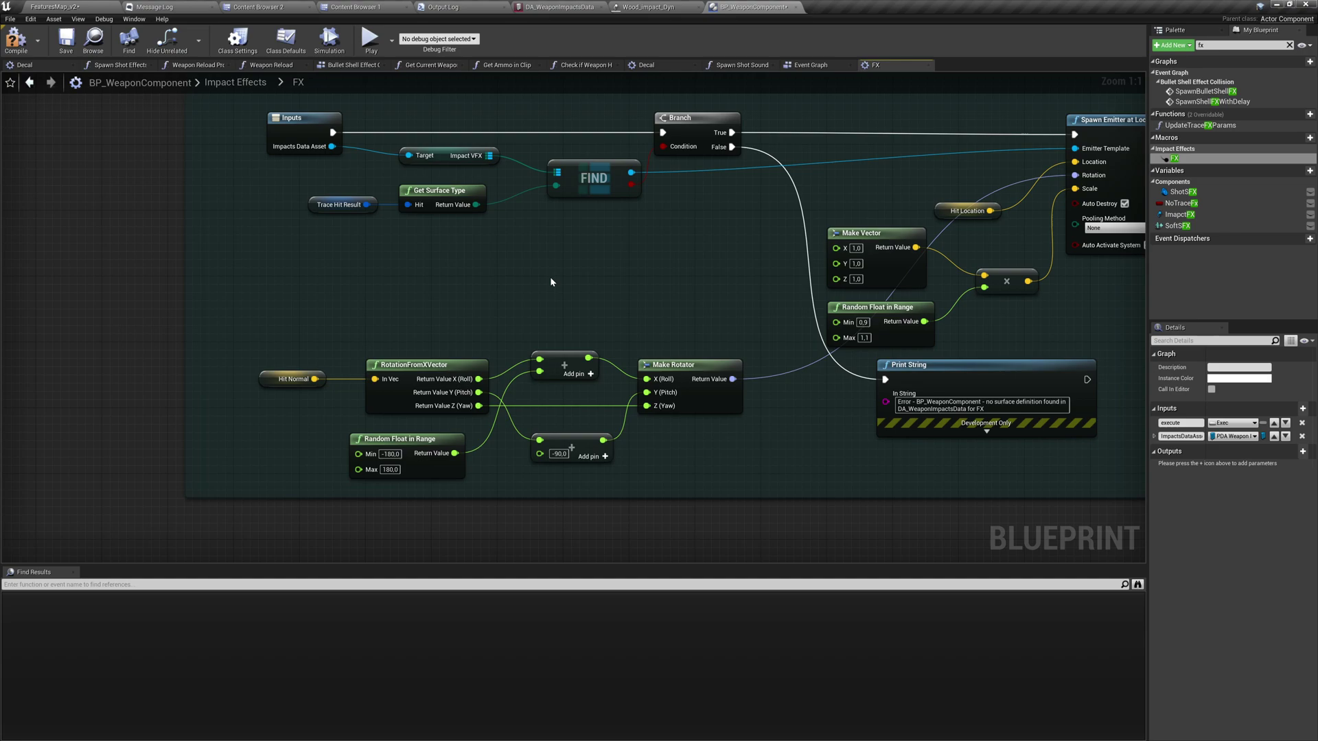
right_click_drag(540, 262, 565, 280)
left_click(57, 7)
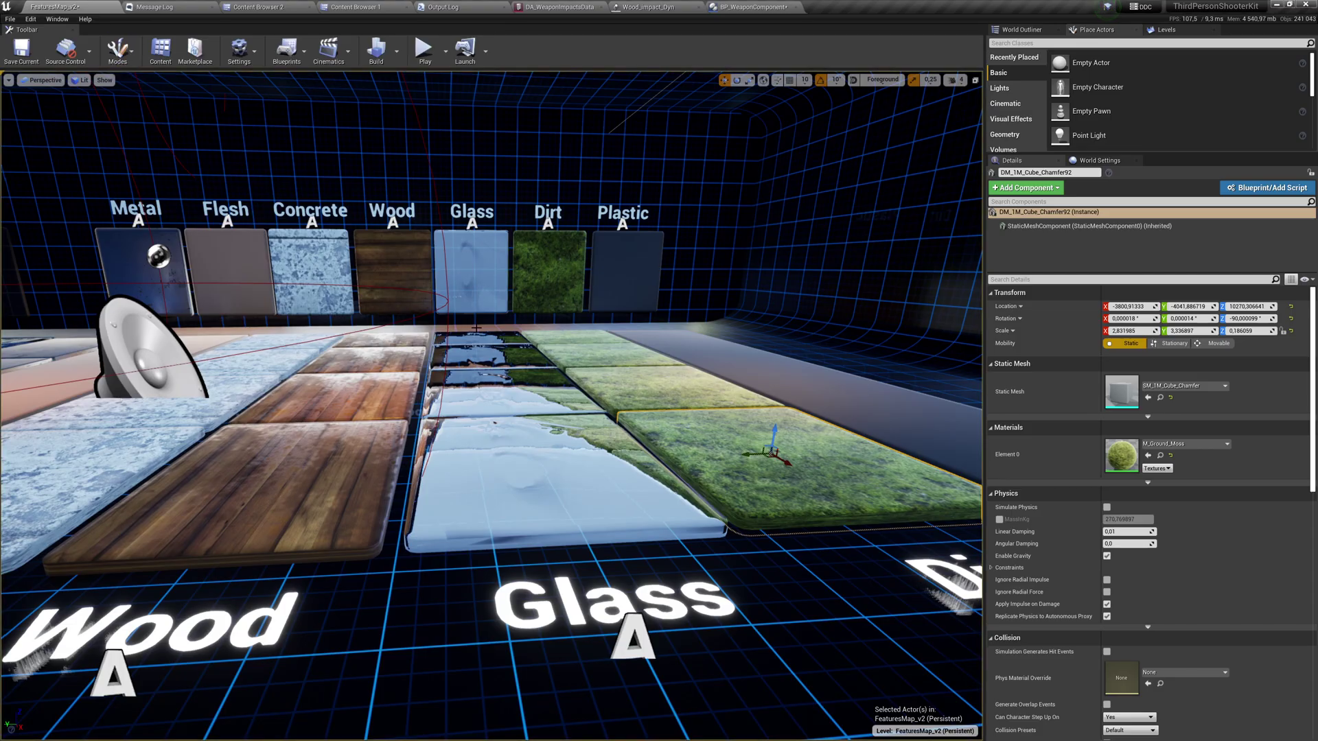
Step: Play-test the level by firing at the Wood, Glass and Dirt tiles, reloading, then stop the session
key("alt+p")
left_click(491, 405)
left_click(491, 406)
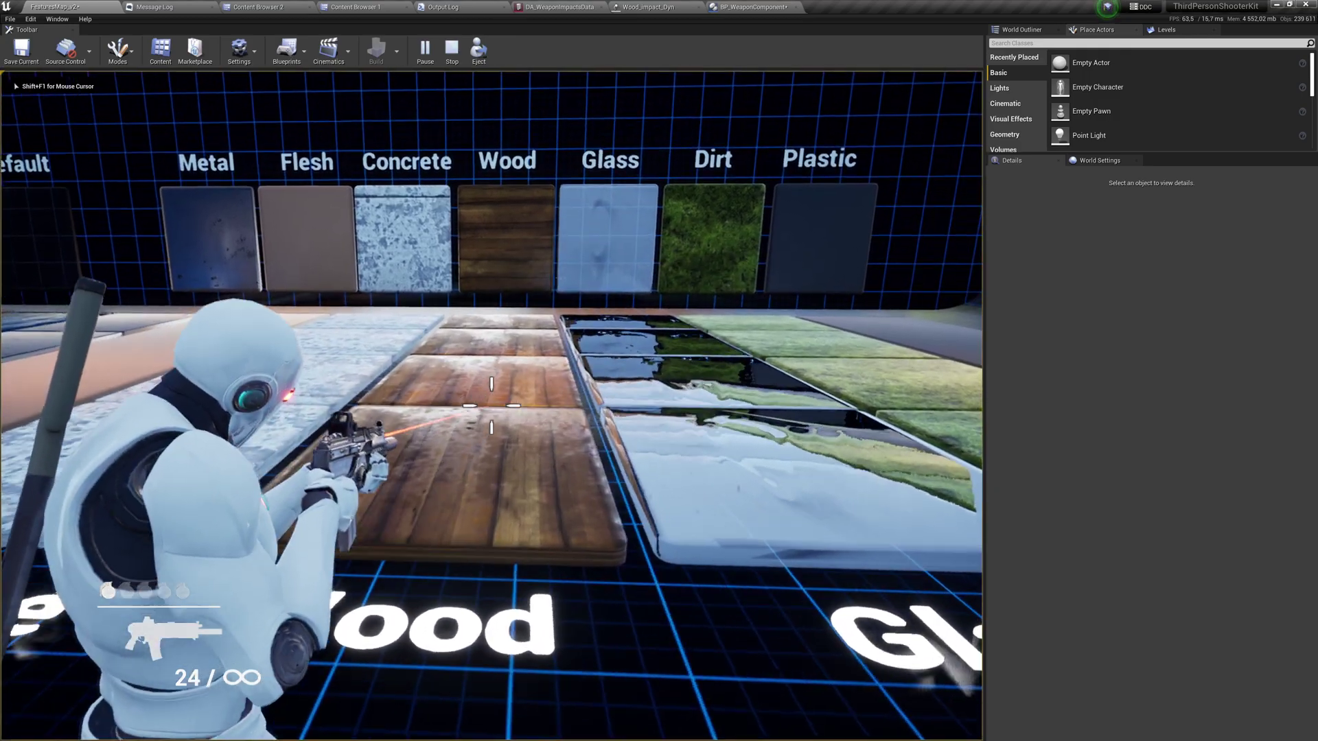
key("d")
left_click(491, 406)
left_click(491, 406)
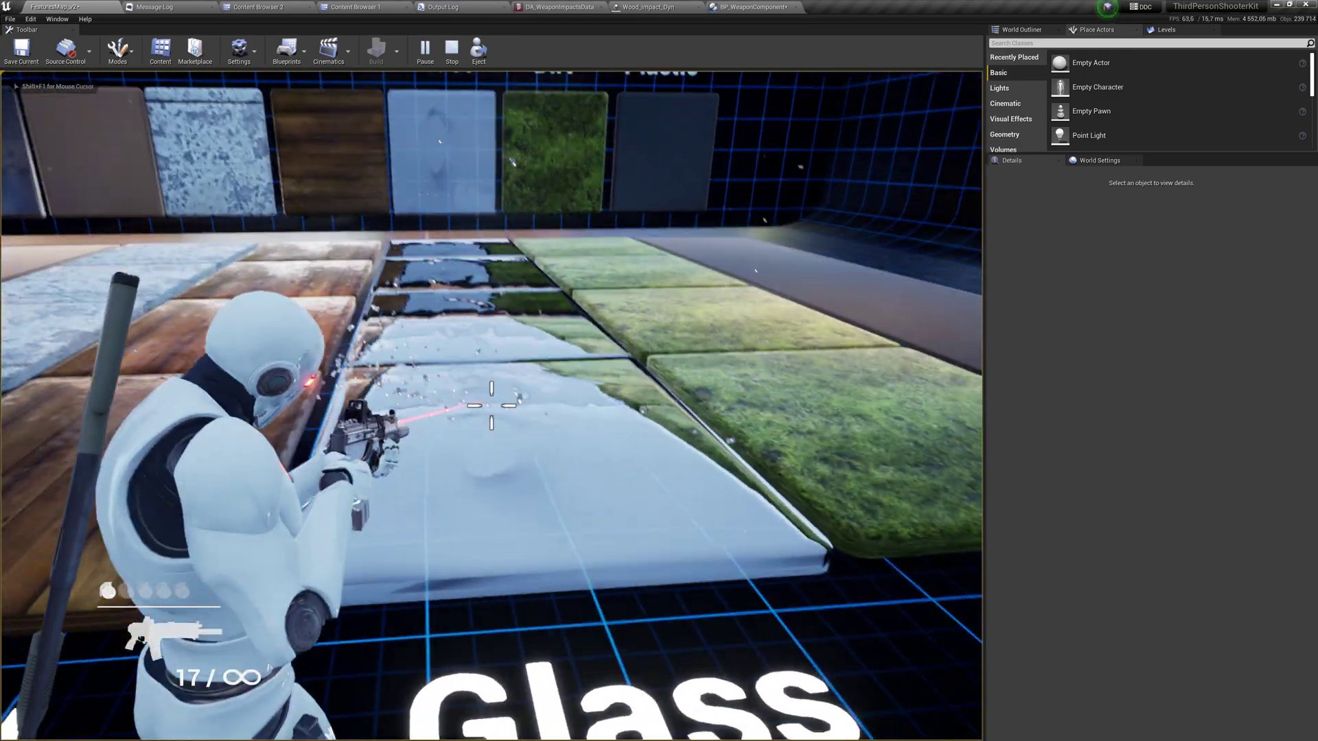
key("d")
left_click(491, 406)
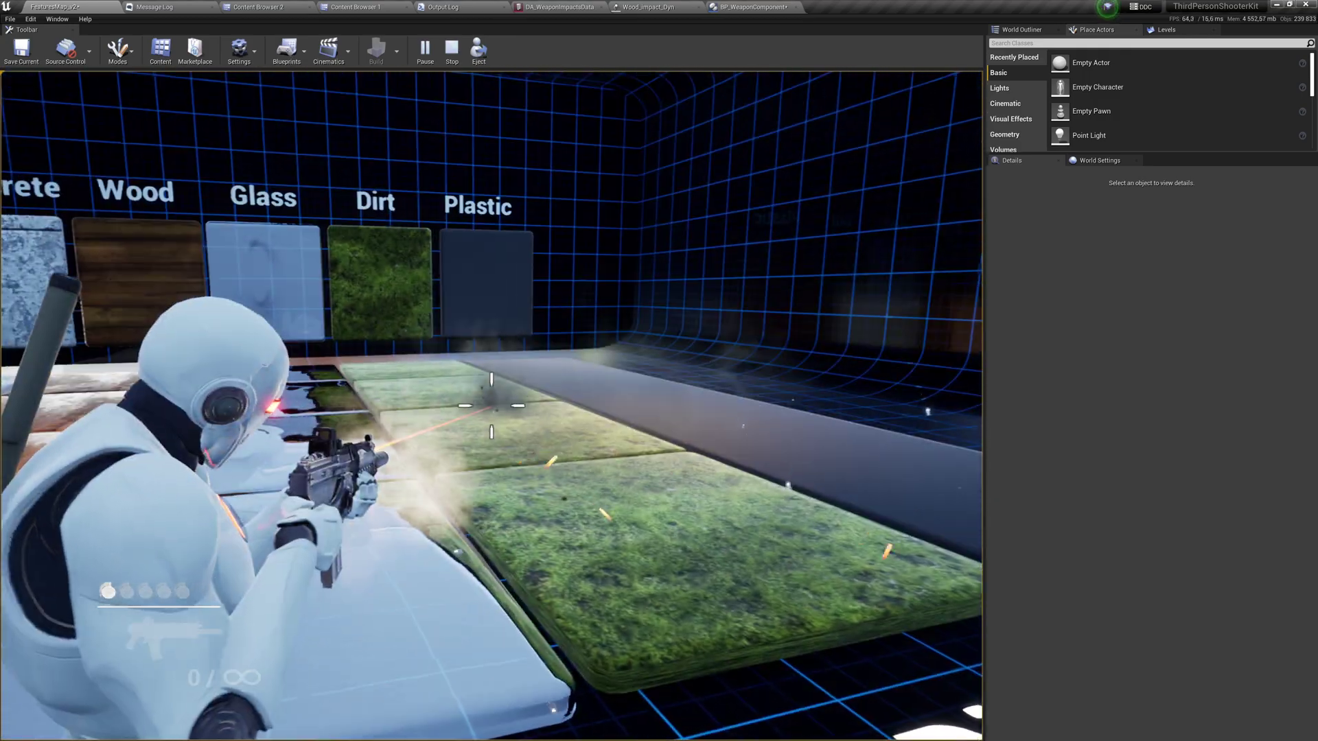
key("r")
key("a")
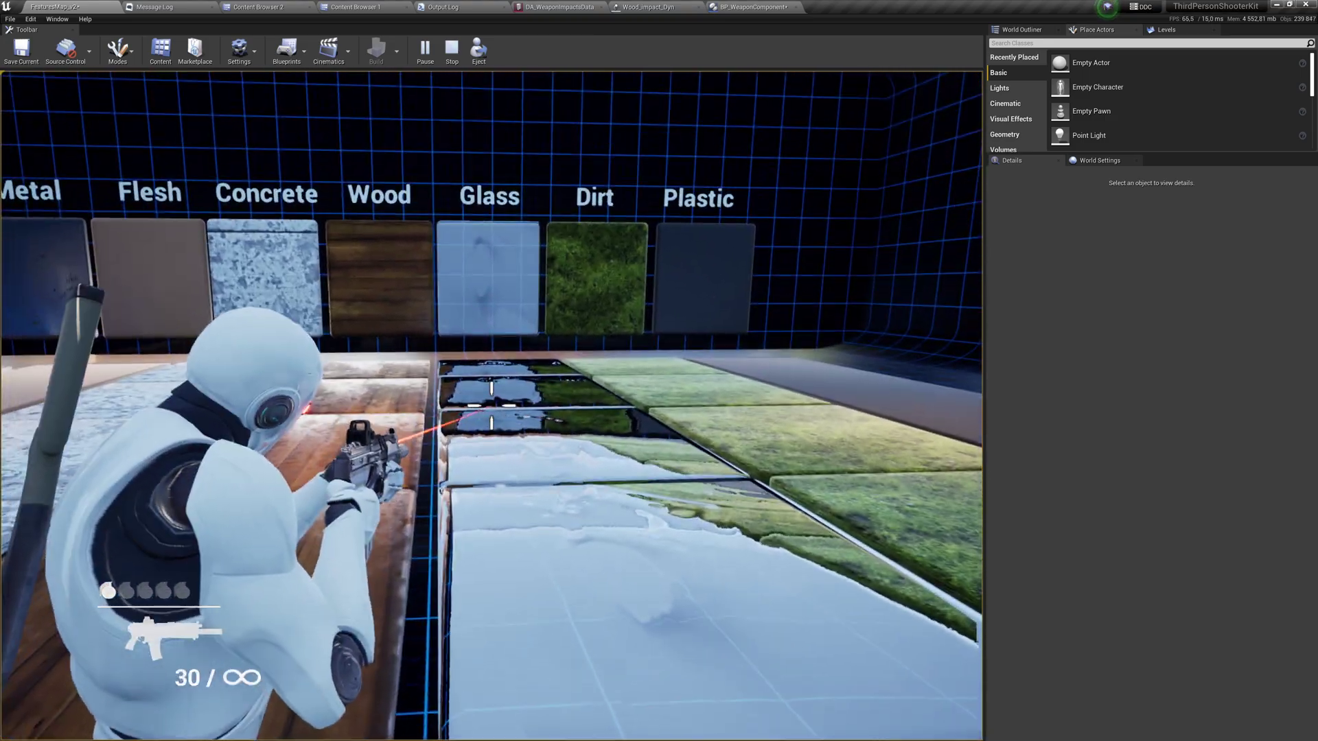
left_click(492, 406)
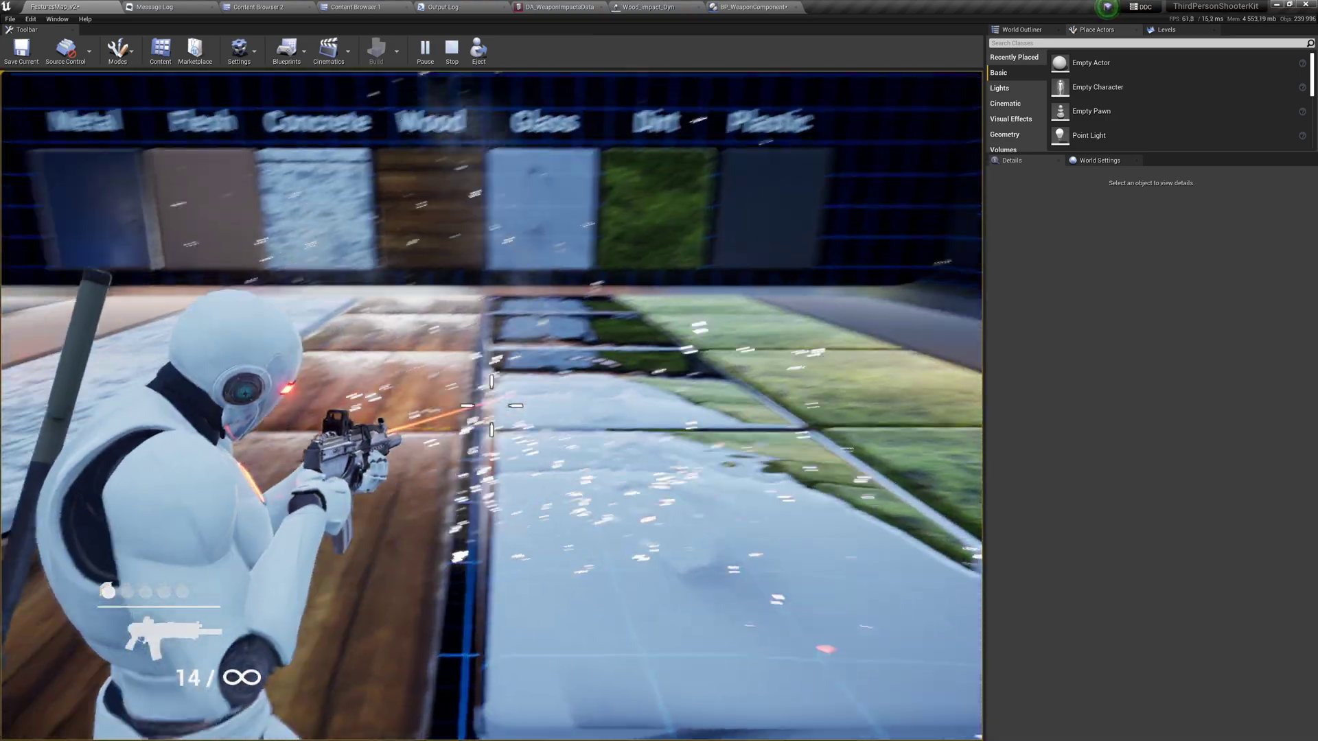
key("Escape")
Step: Reset Emitter Rotation to default on the WoodBits and Spark burst emitters, then save Wood_impact_Dyn
left_click(636, 7)
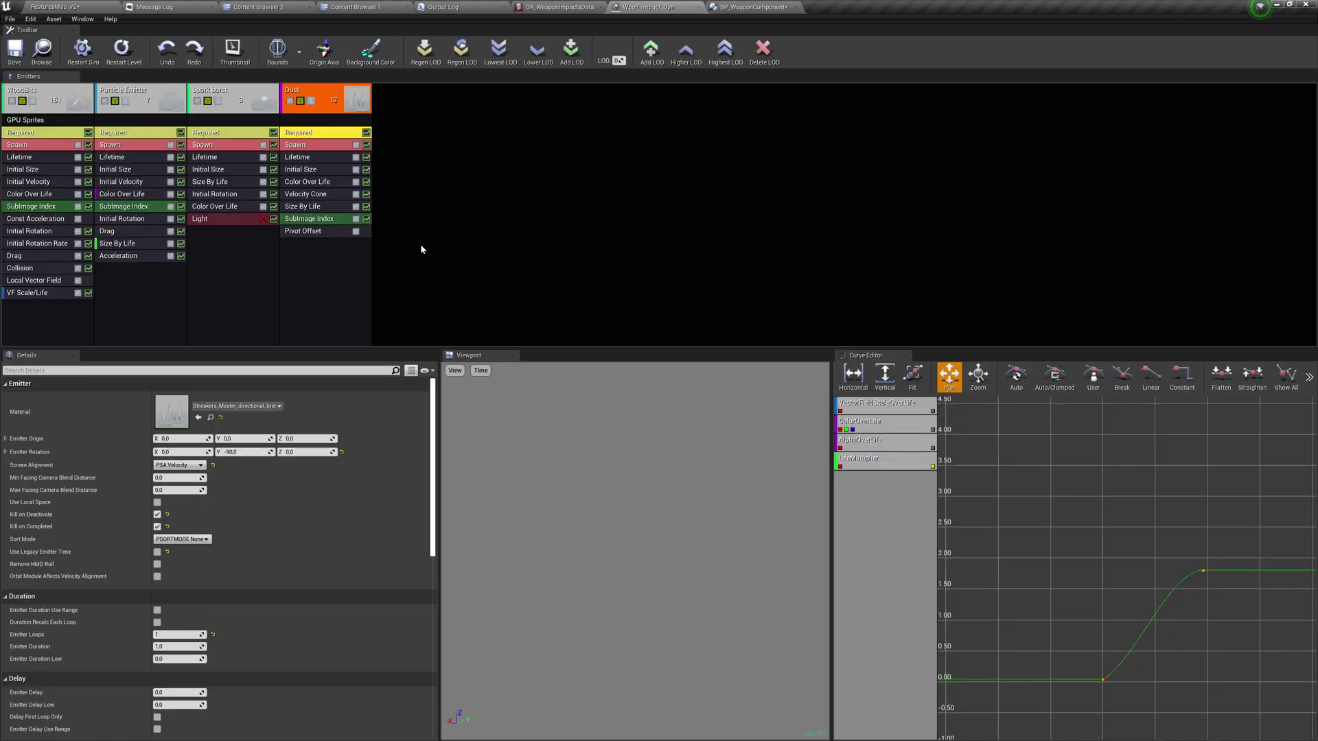
left_click(44, 133)
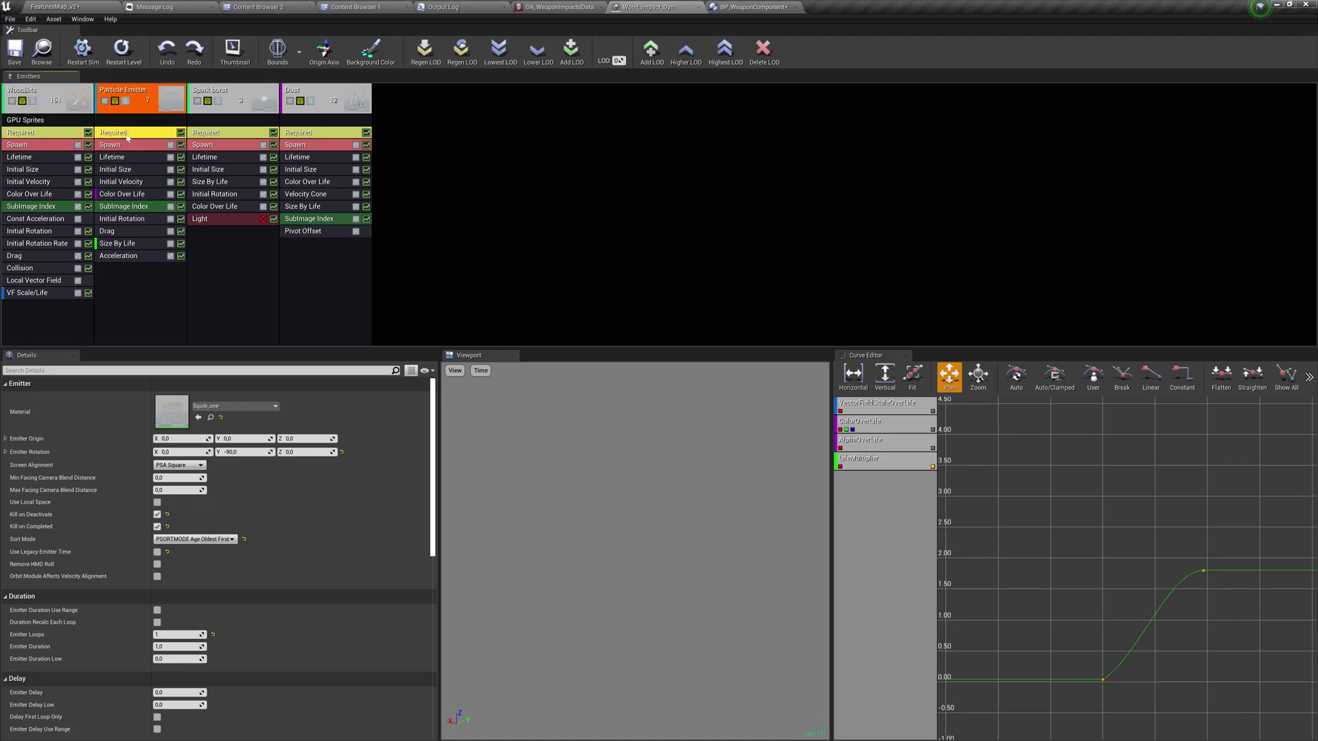
left_click(341, 452)
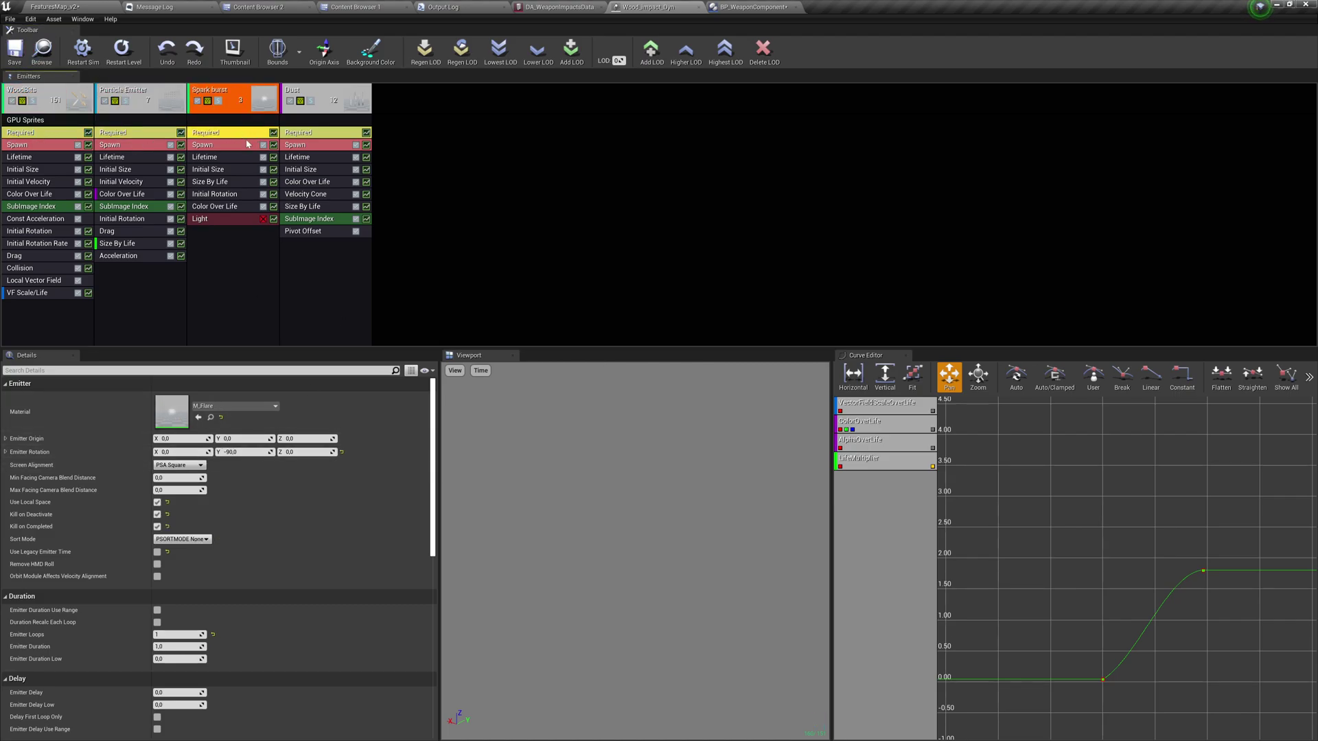
left_click(341, 453)
left_click(21, 61)
left_click(299, 132)
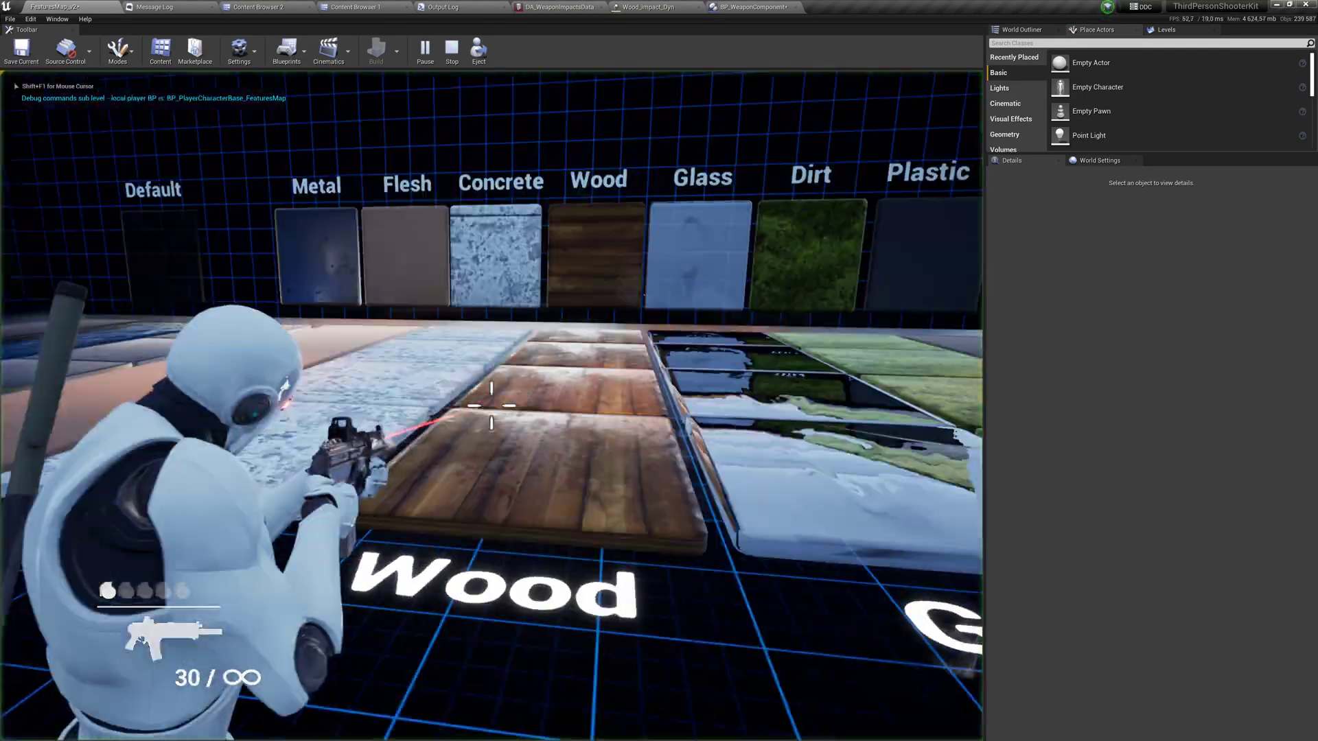
Step: Fire at the Wood and Glass tiles in play mode, stop, and turn the editor camera toward Glass and Dirt
left_click(491, 406)
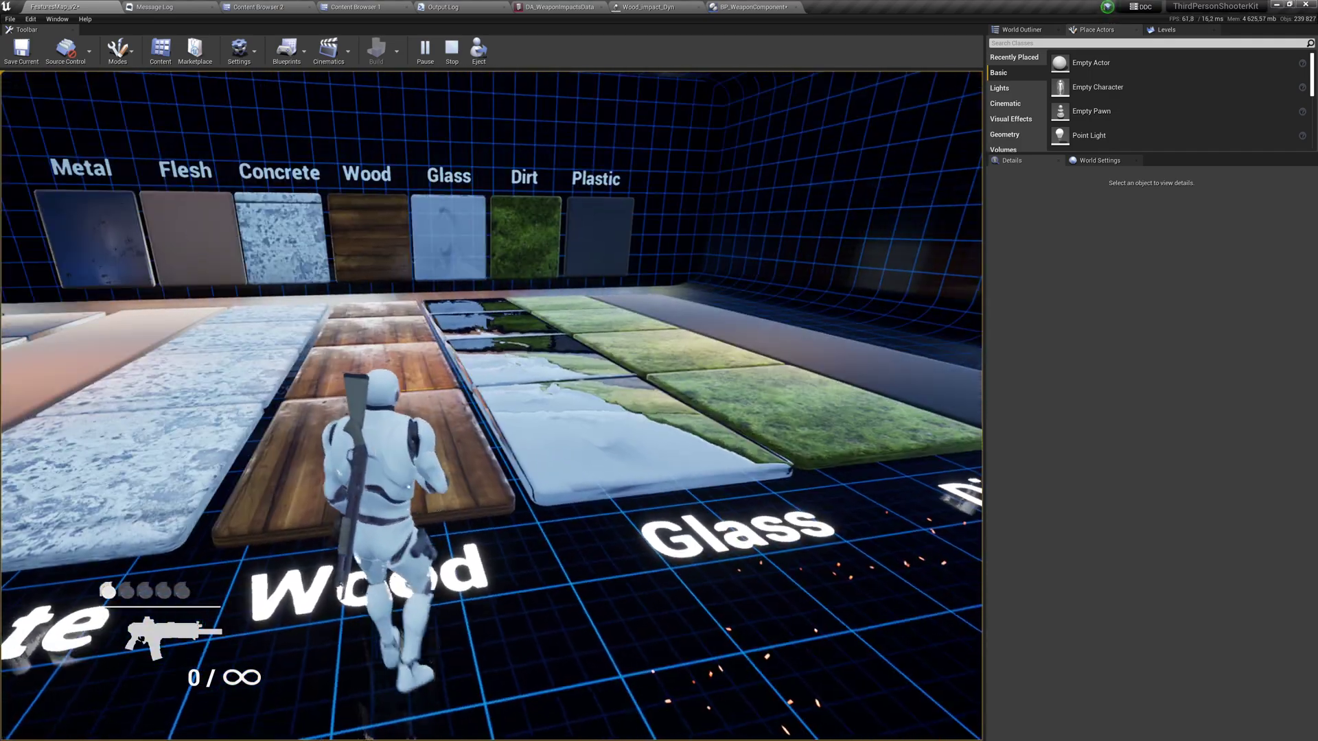
key("Escape")
key("d")
right_click_drag(408, 492, 392, 482)
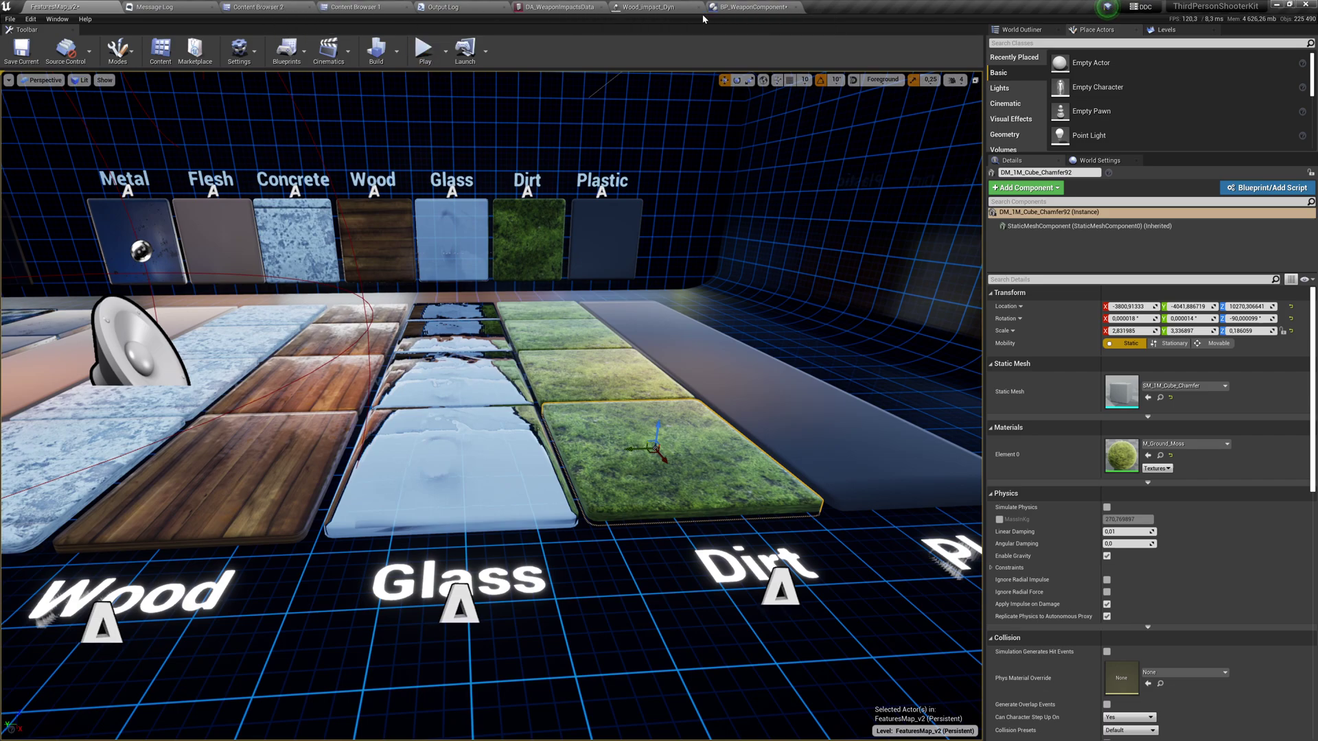
left_click(354, 6)
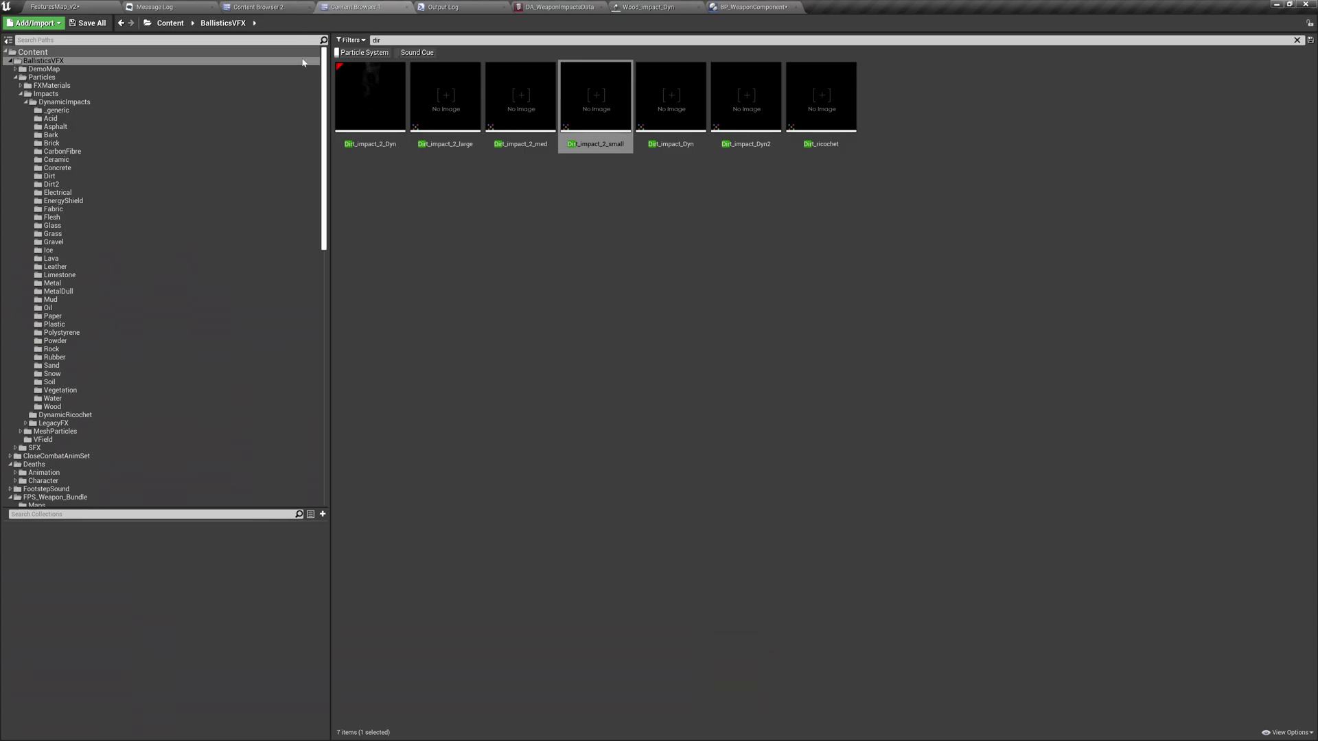
left_click(1296, 40)
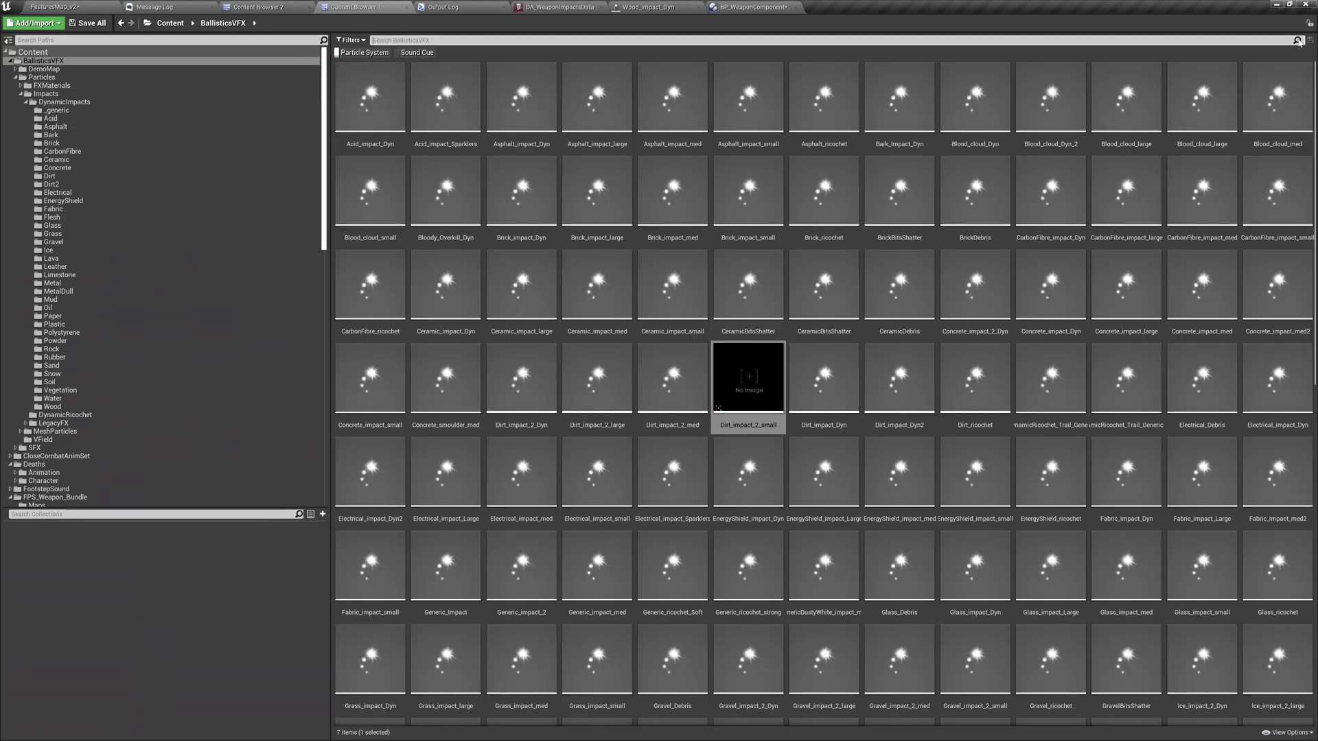
scroll(833, 483, "down", 6)
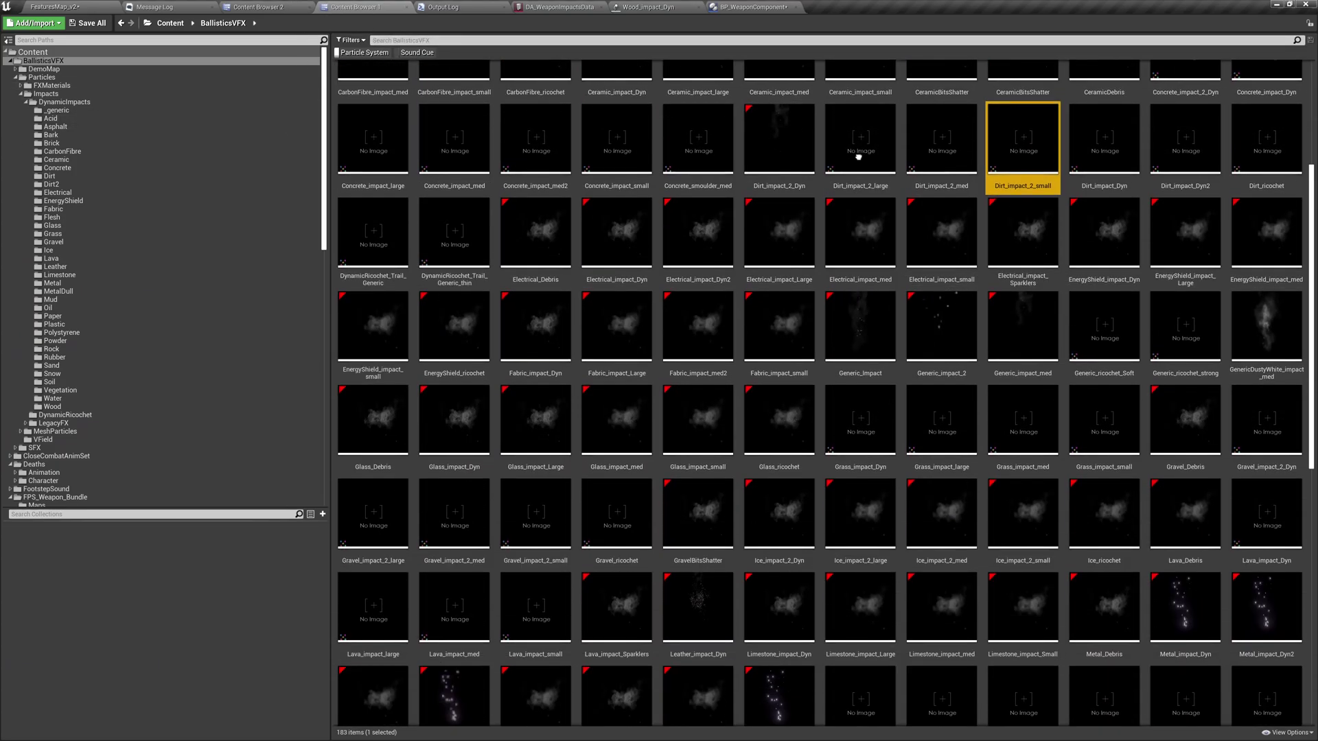
scroll(690, 443, "down", 3)
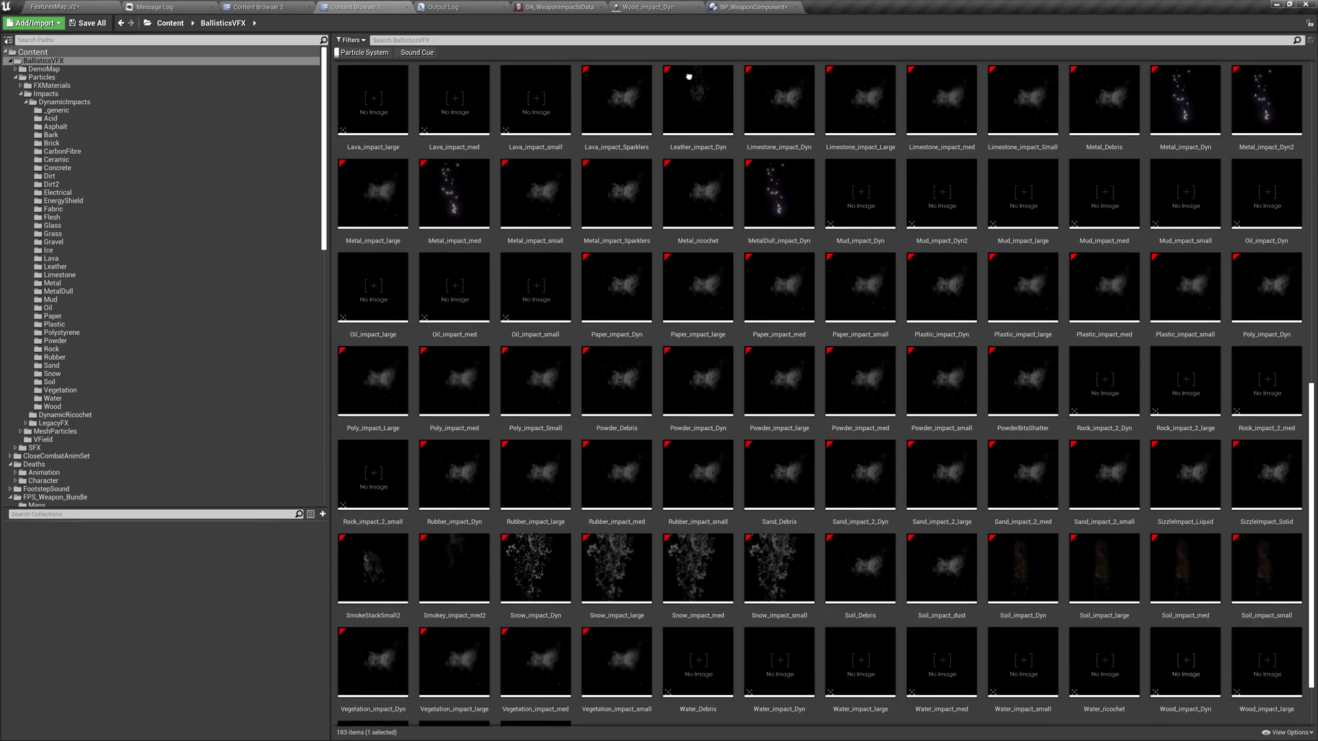
scroll(689, 76, "down", 2)
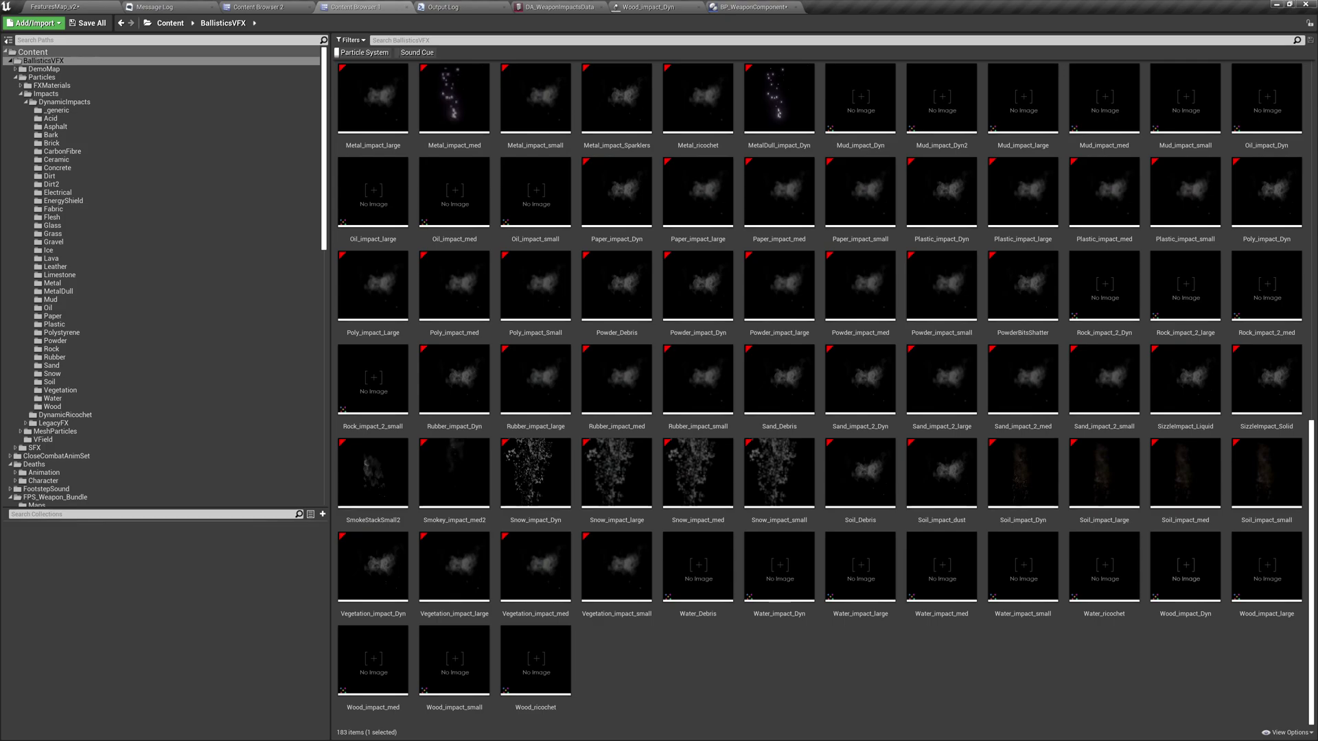
scroll(715, 477, "up", 4)
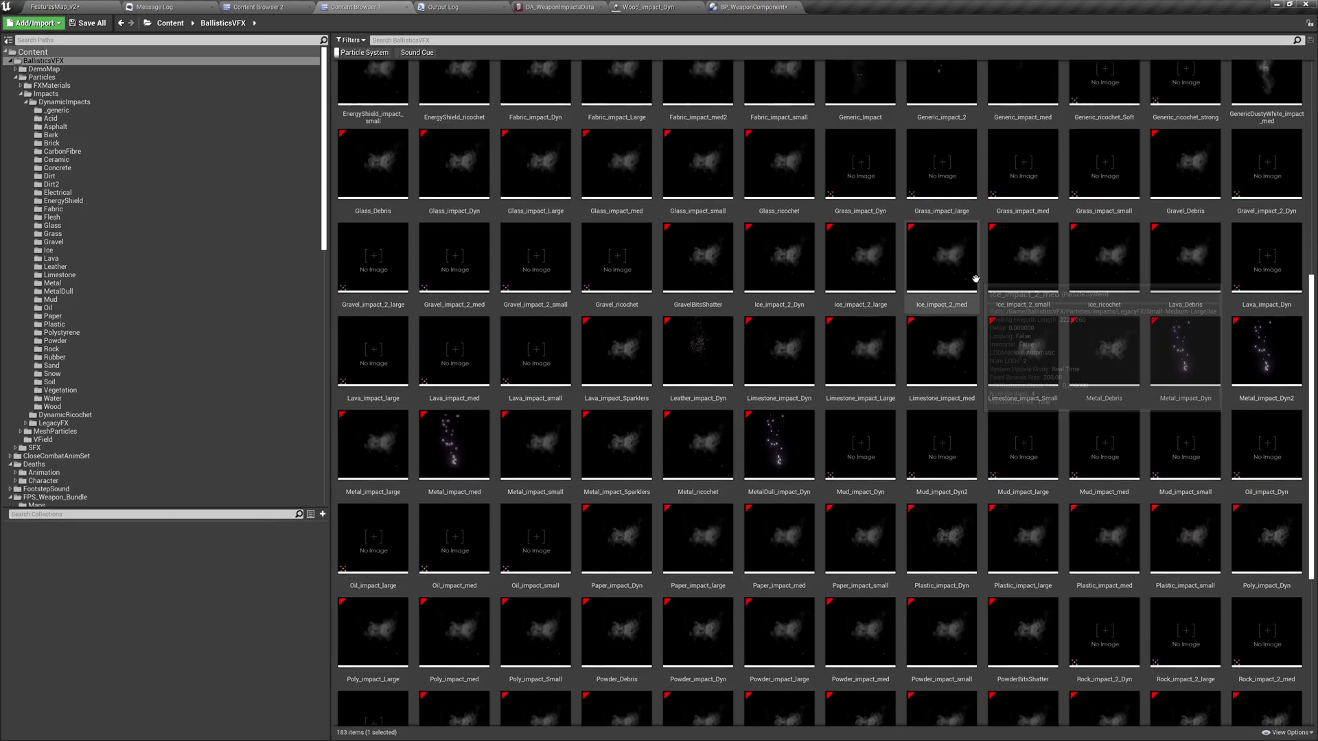
left_click(1007, 295)
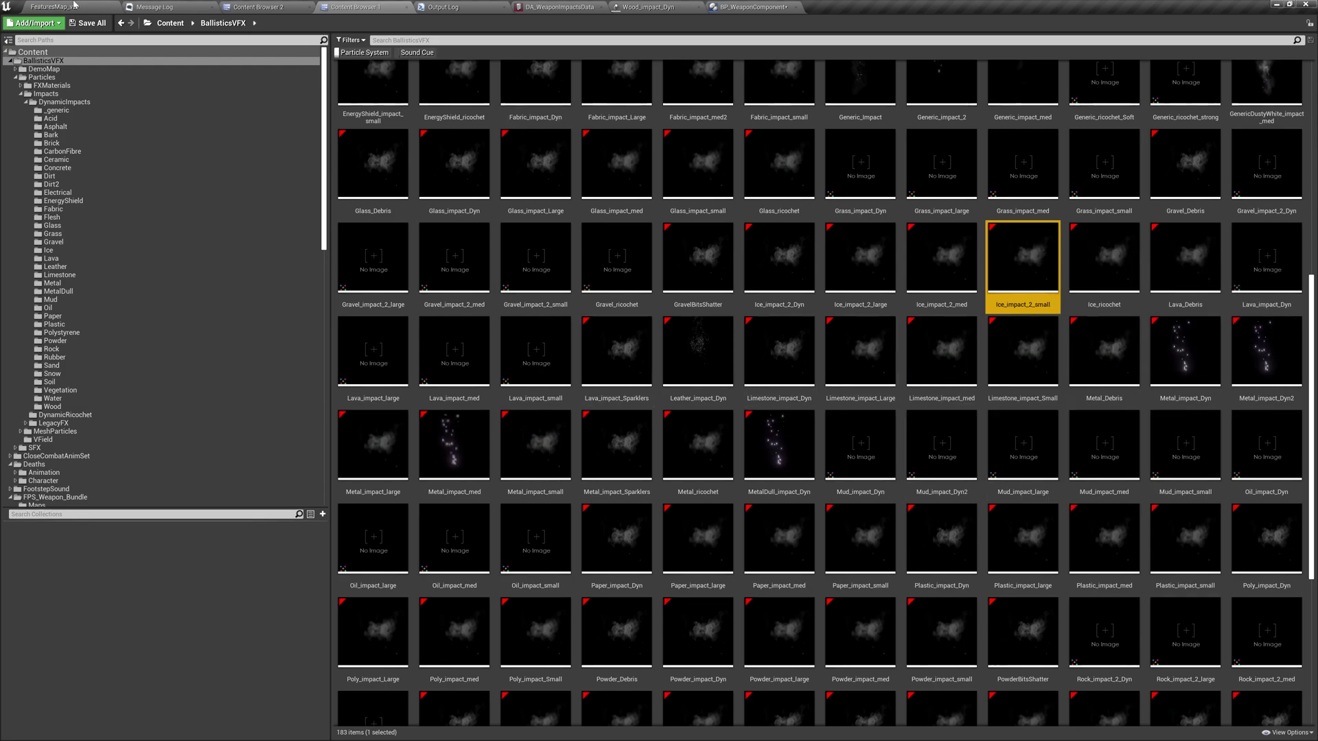
left_click(52, 7)
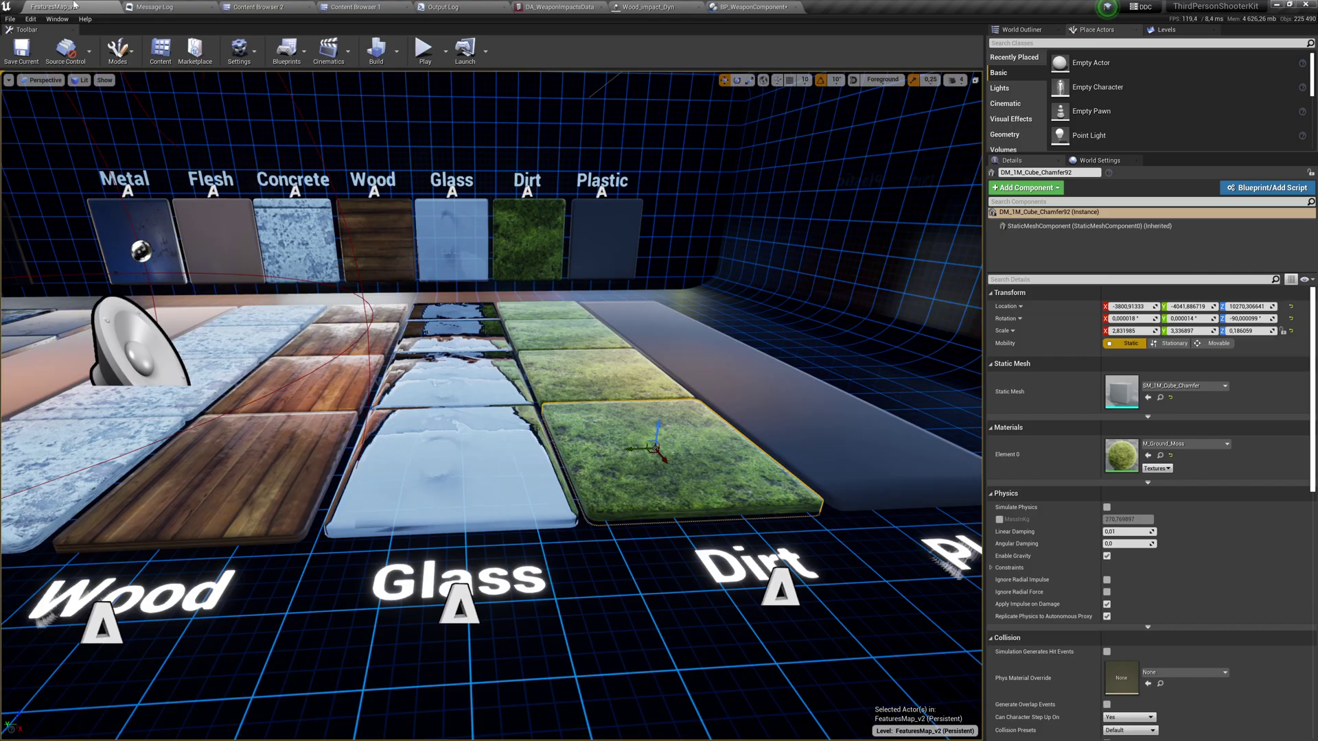
Step: In Project Settings > Physics, rename the unused SurfaceType12 physical surface to Ice
left_click(30, 18)
left_click(73, 163)
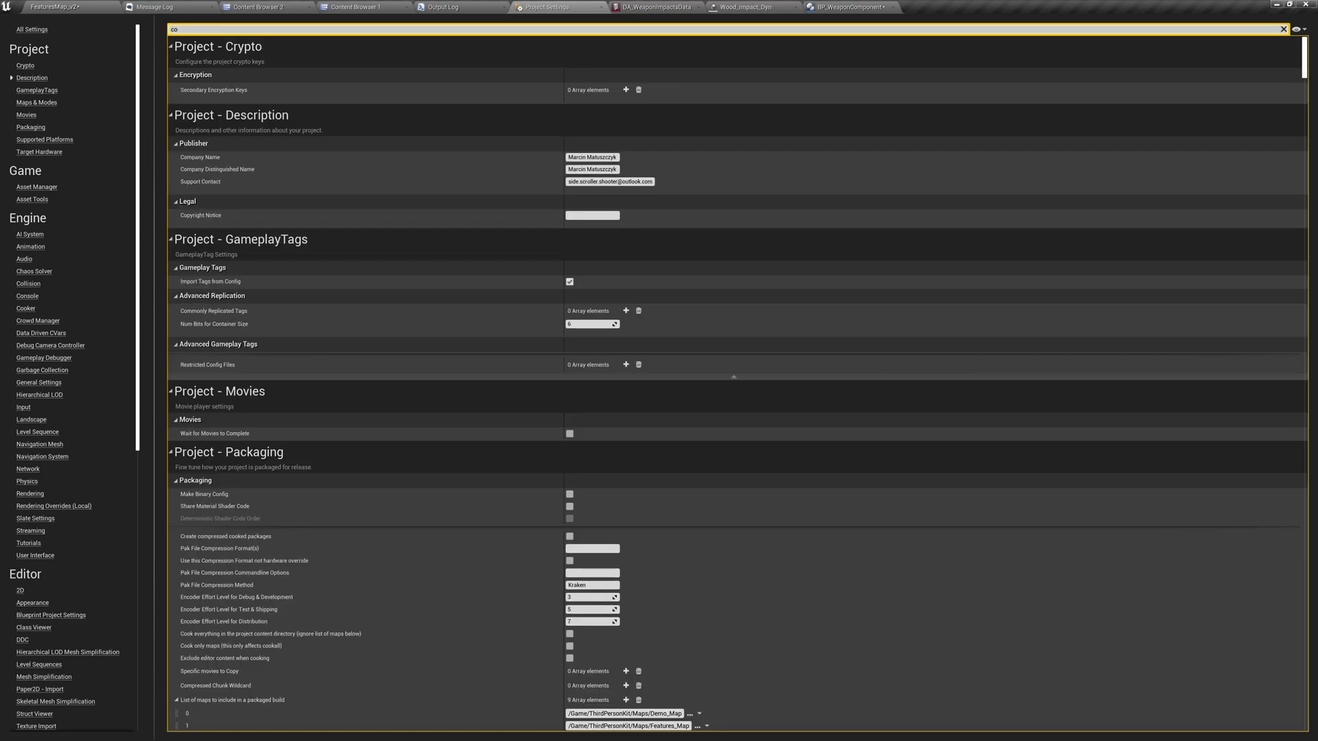
type("ll")
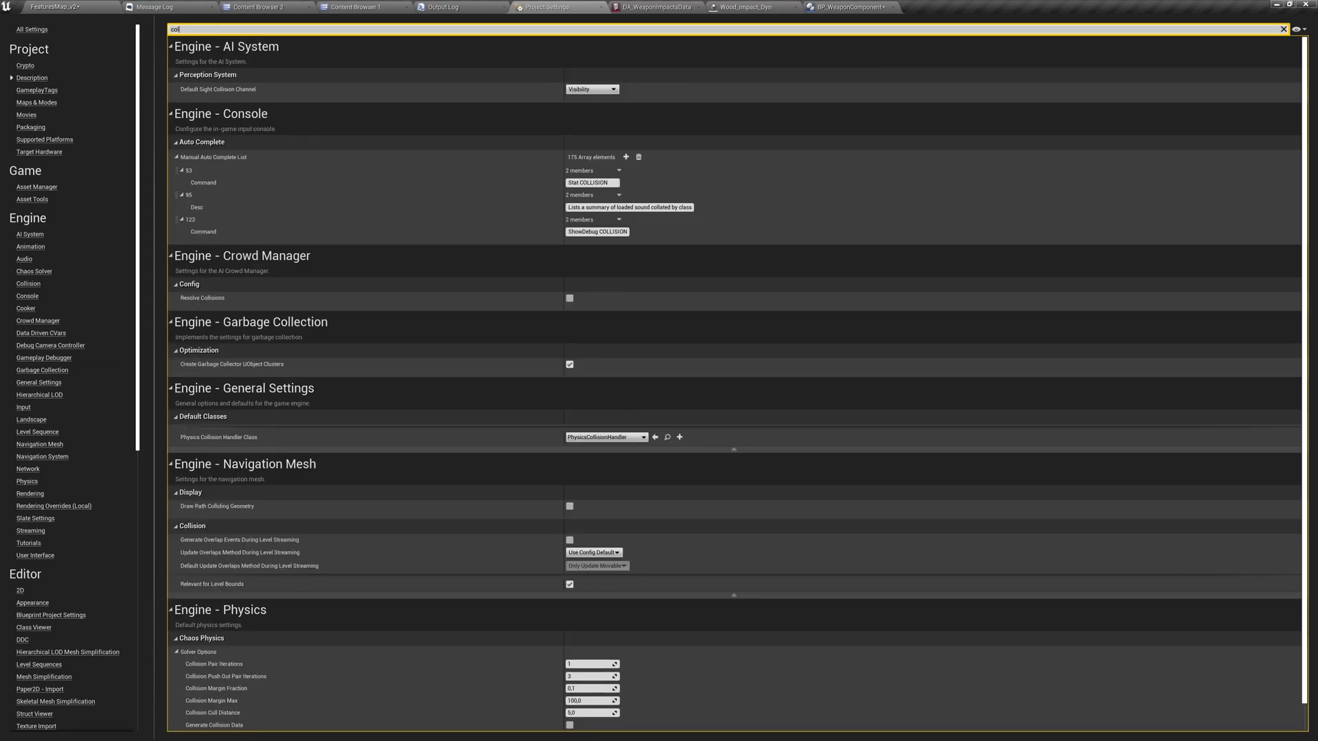
key("BackSpace")
key("BackSpace")
key("BackSpace")
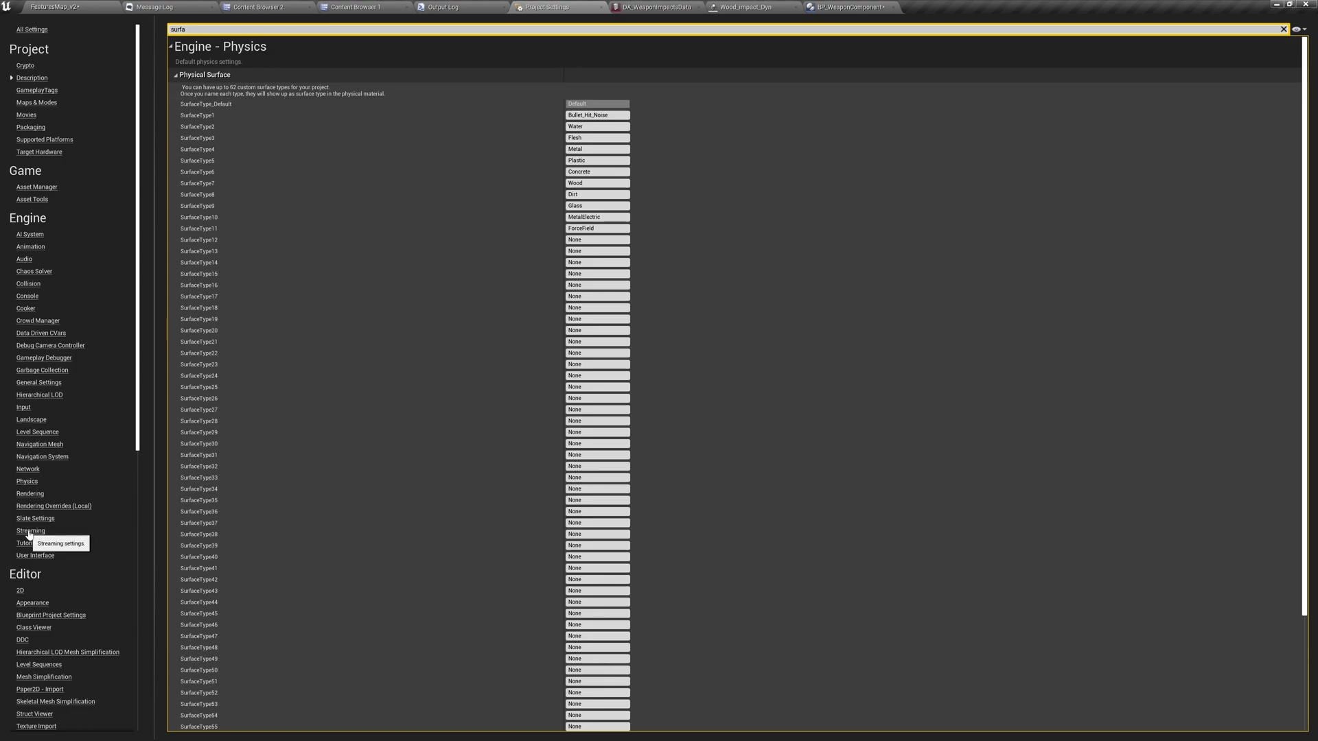
left_click(31, 484)
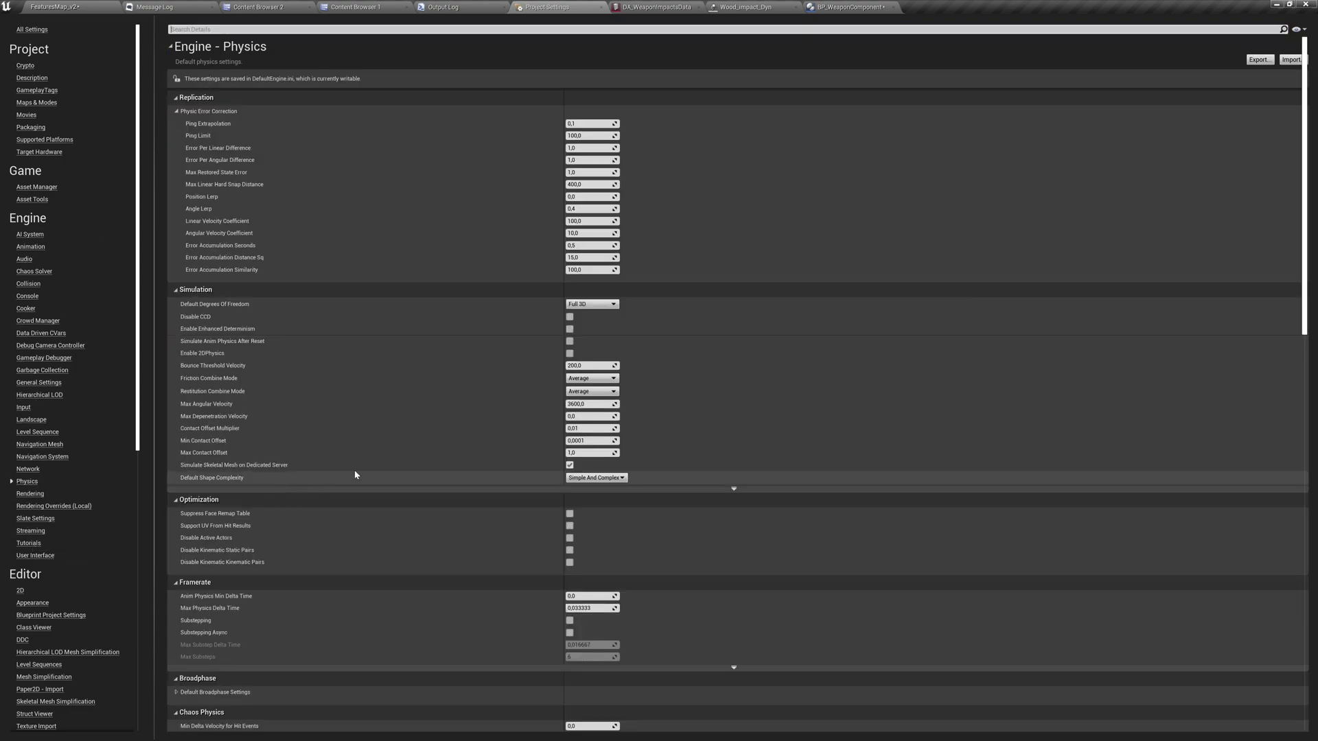
scroll(433, 343, "down", 5)
scroll(428, 168, "down", 12)
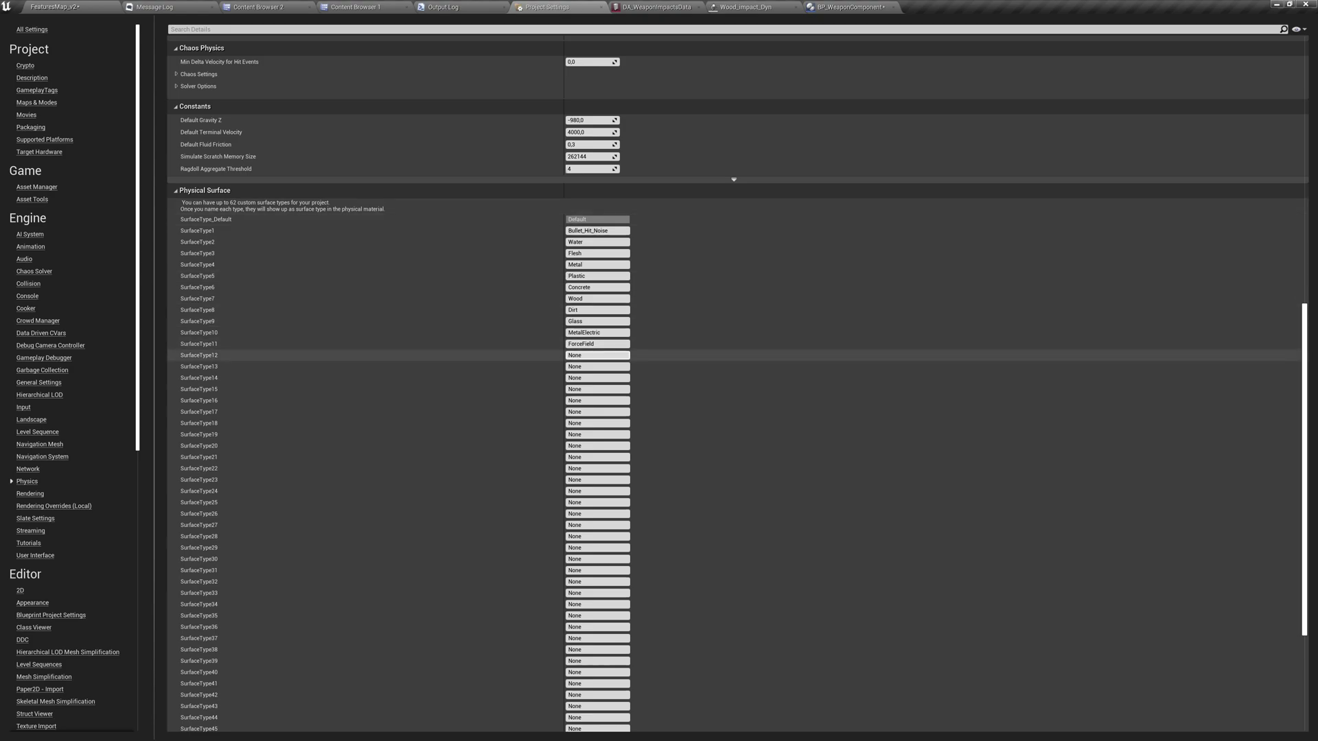
left_click(597, 355)
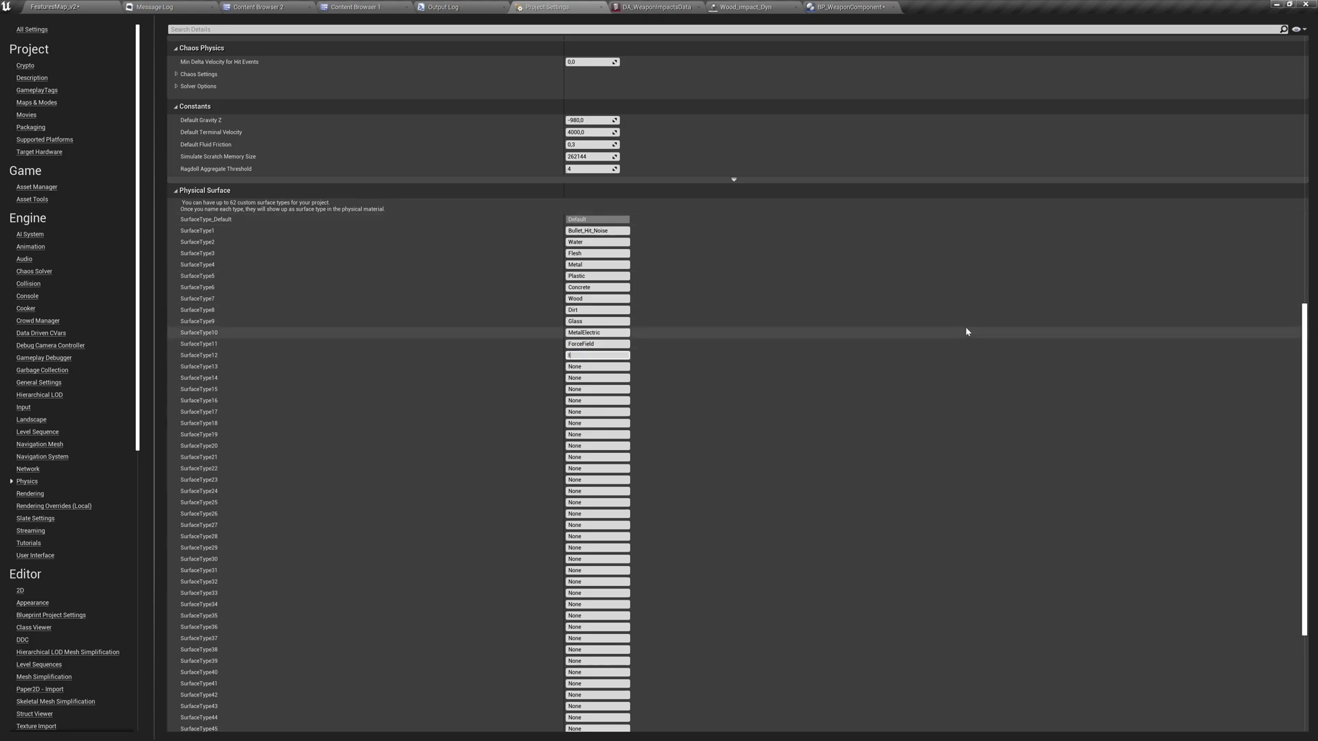
key("Return")
scroll(935, 352, "up", 1)
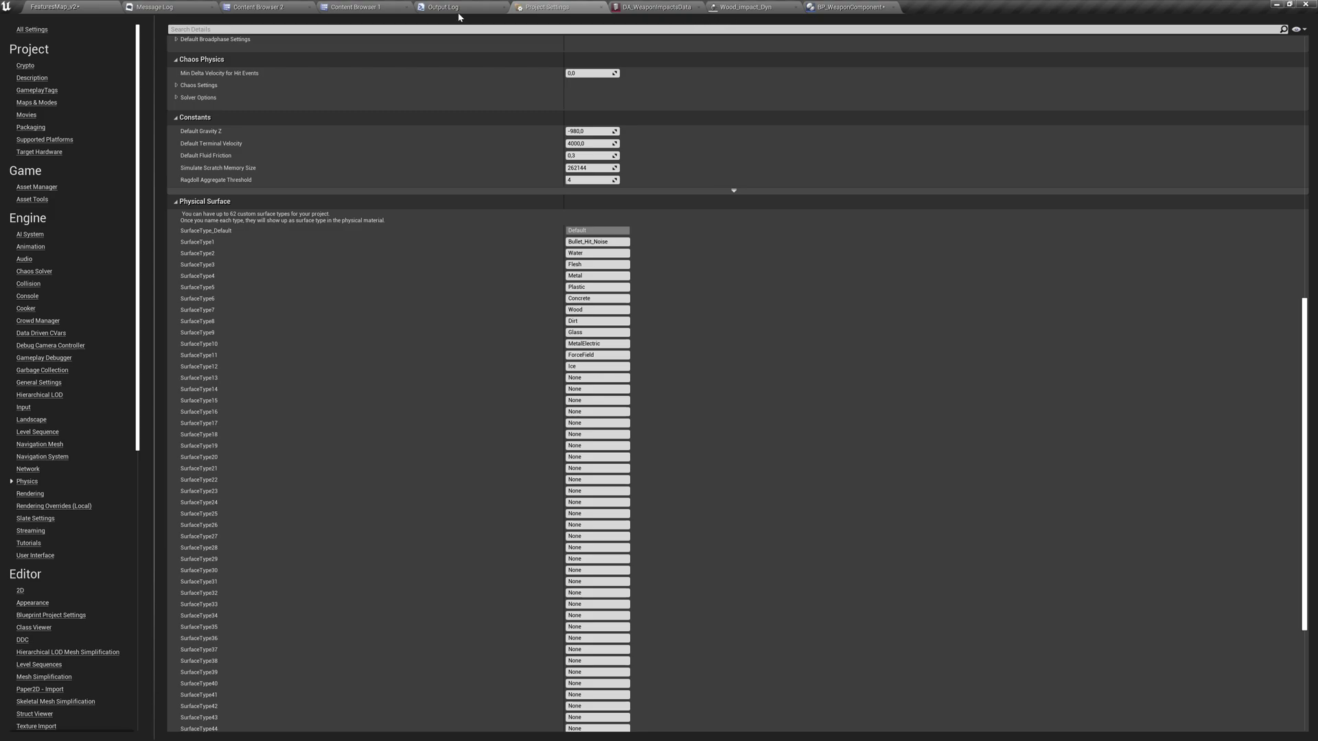
left_click(353, 7)
Step: Duplicate the PM_Concrete physical material as a new PM_Ice asset
left_click(267, 6)
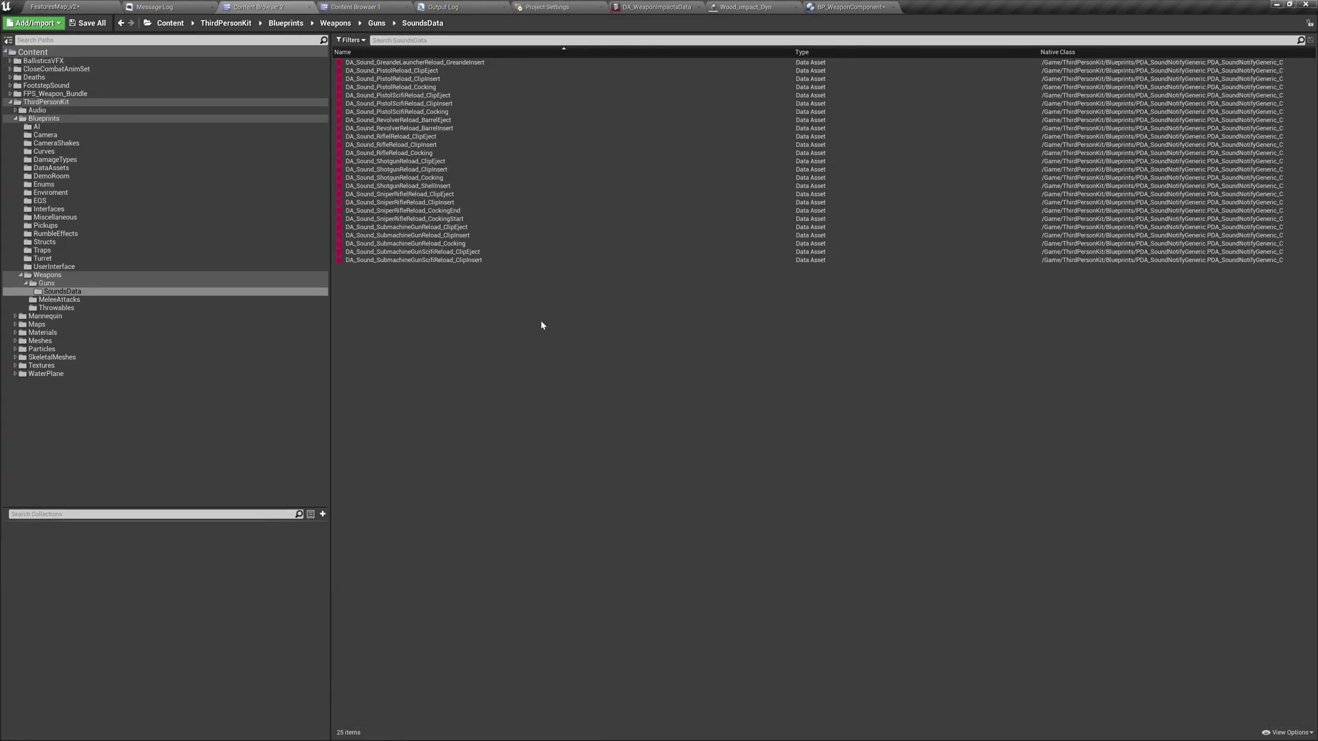
left_click(134, 104)
key("ctrl+p")
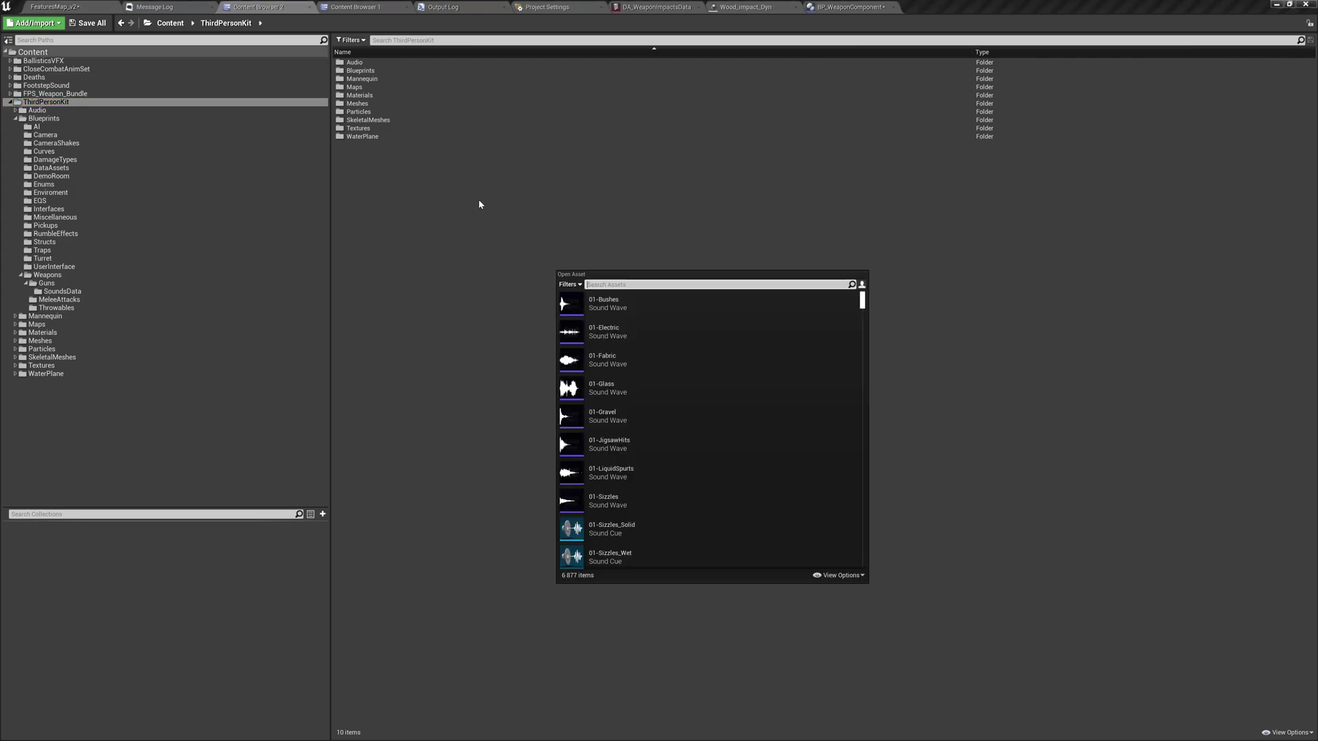
type("pm")
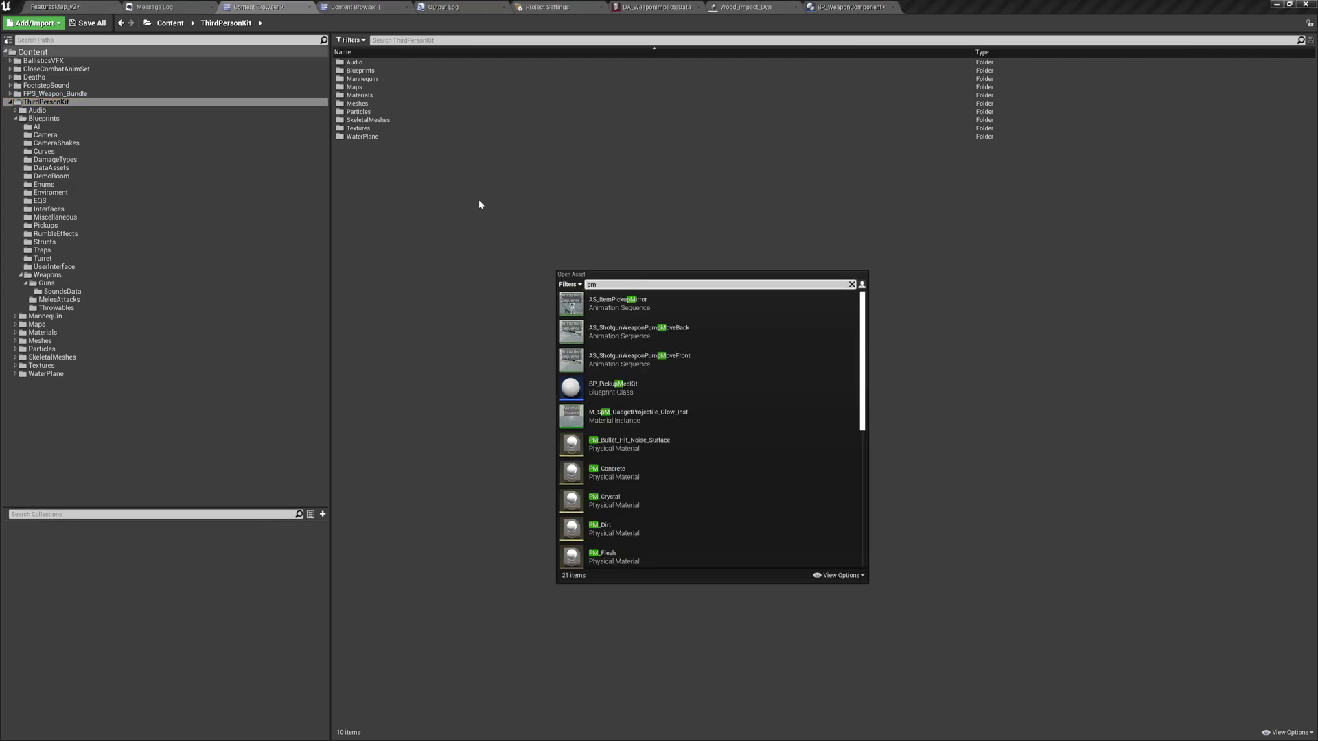
key("Down")
key("Down")
key("Down")
key("Down")
key("Down")
key("Down")
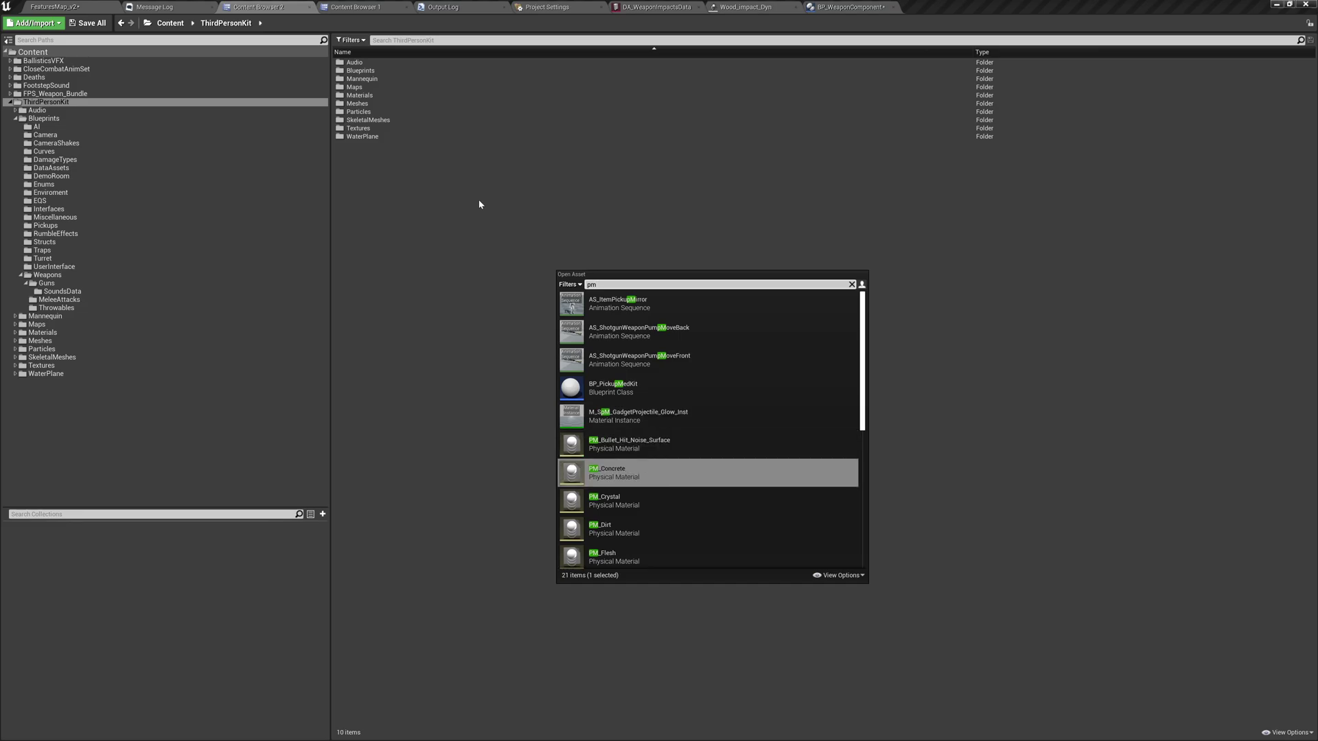
key("Return")
key("ctrl+b")
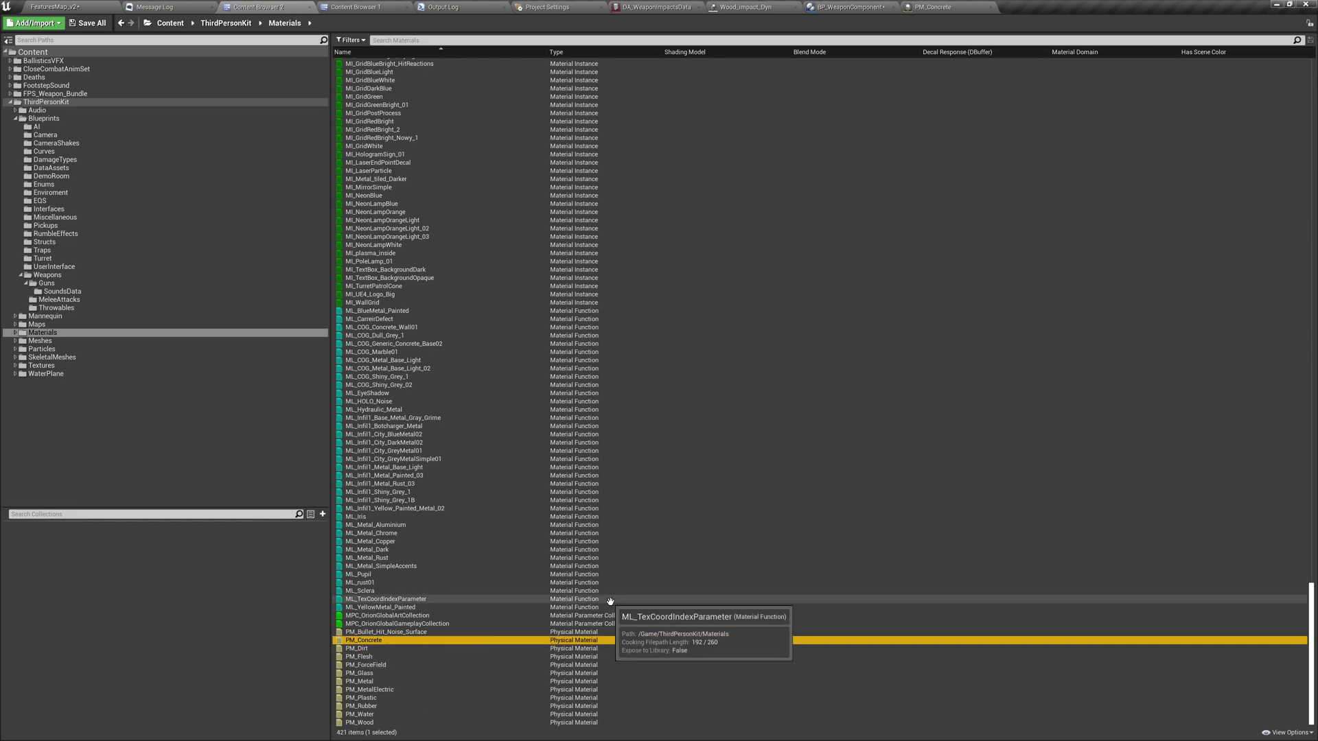
key("ctrl+w")
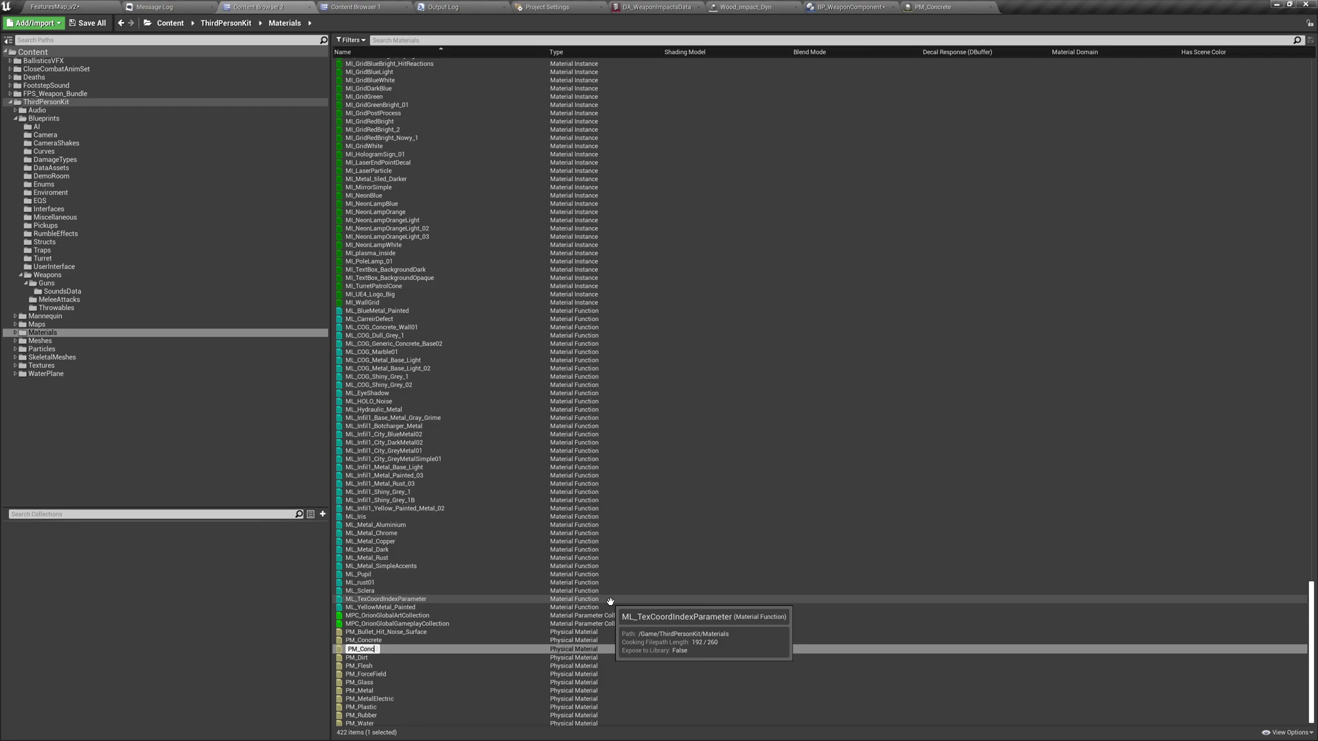
key("Return")
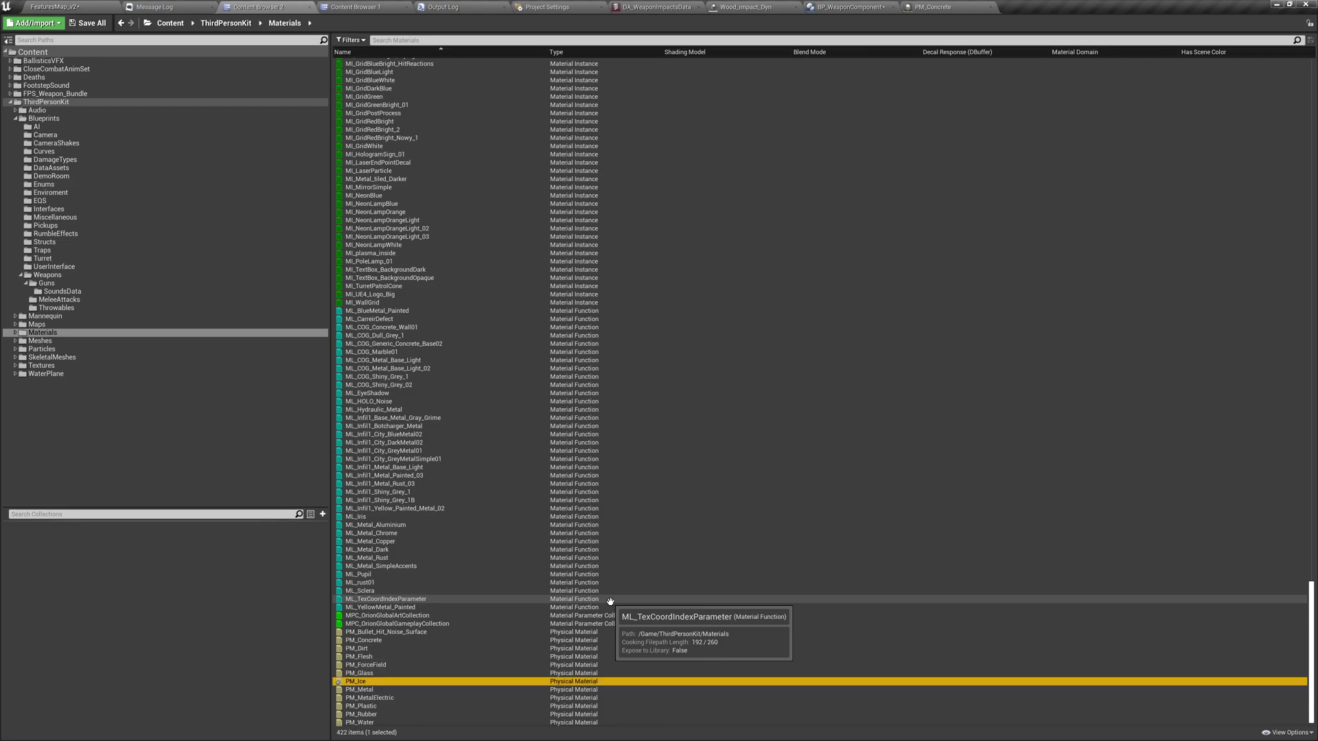
Step: Open PM_Ice and set its Surface Type to Ice
key("Return")
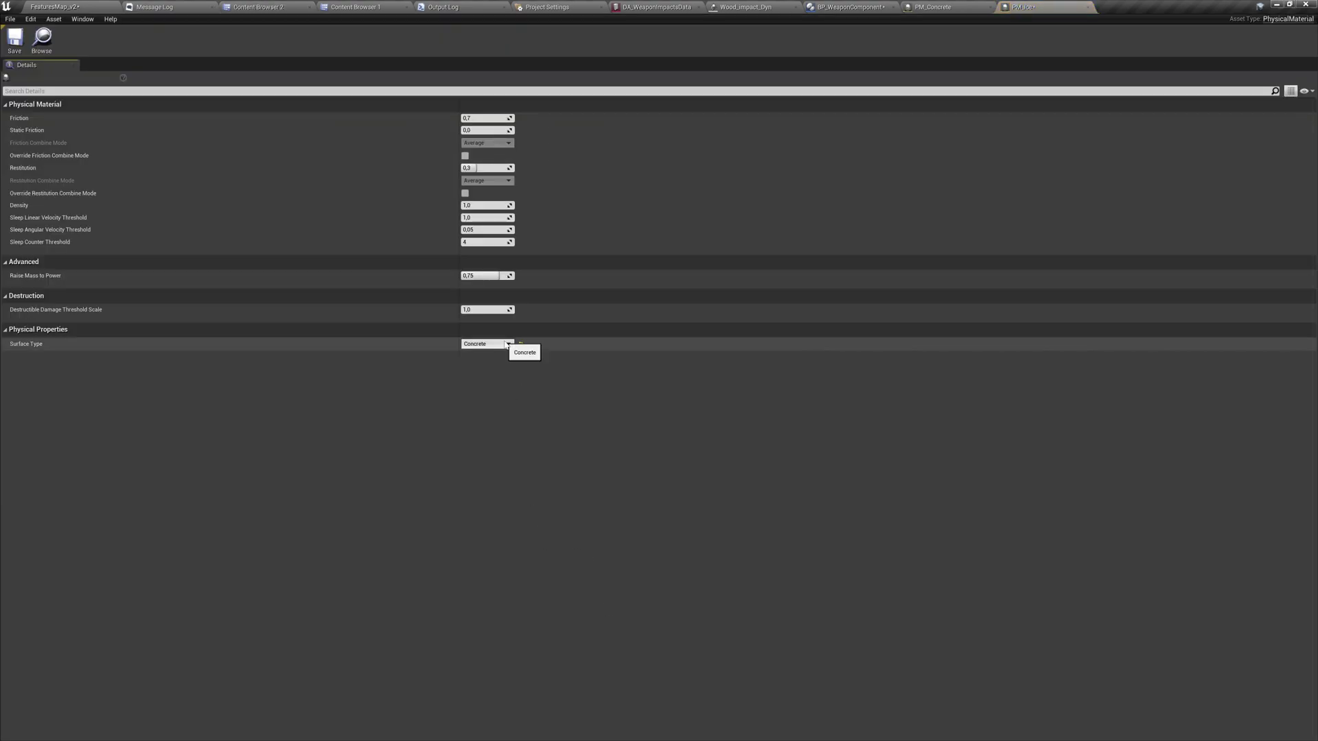
left_click(507, 345)
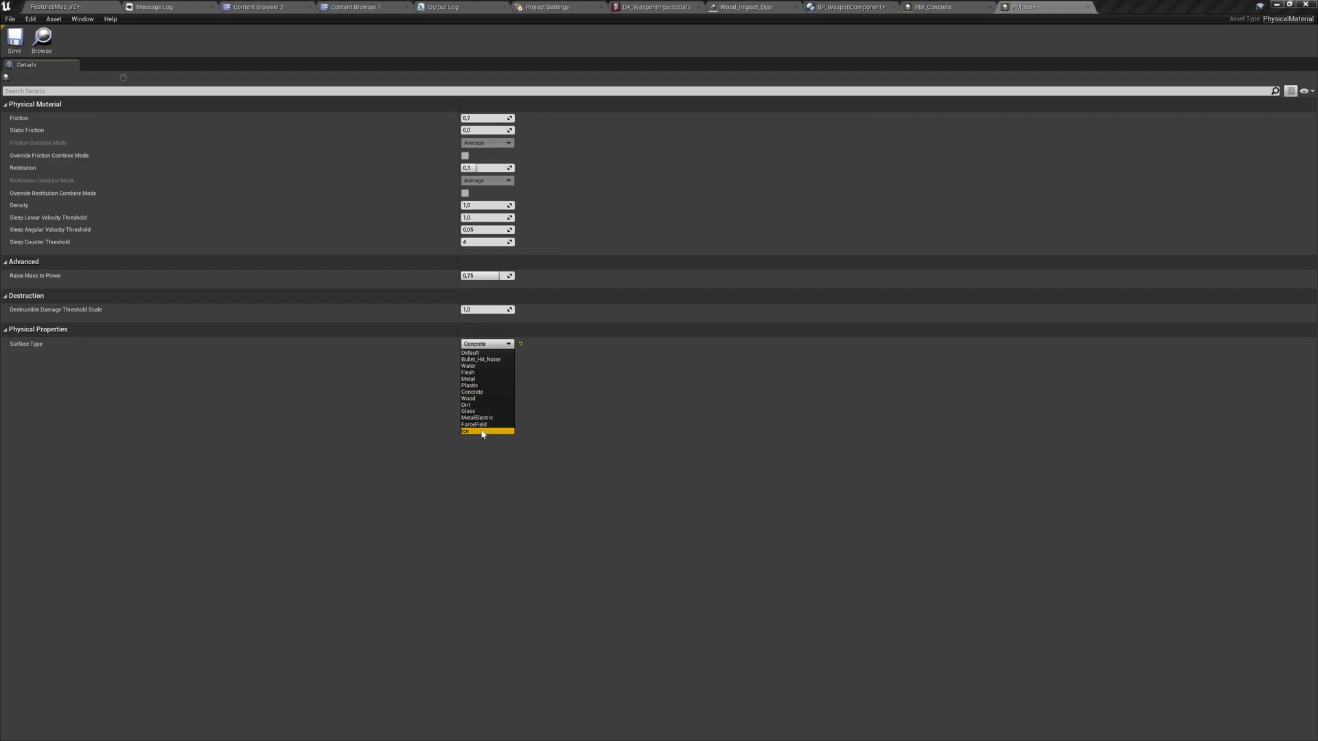
left_click(482, 430)
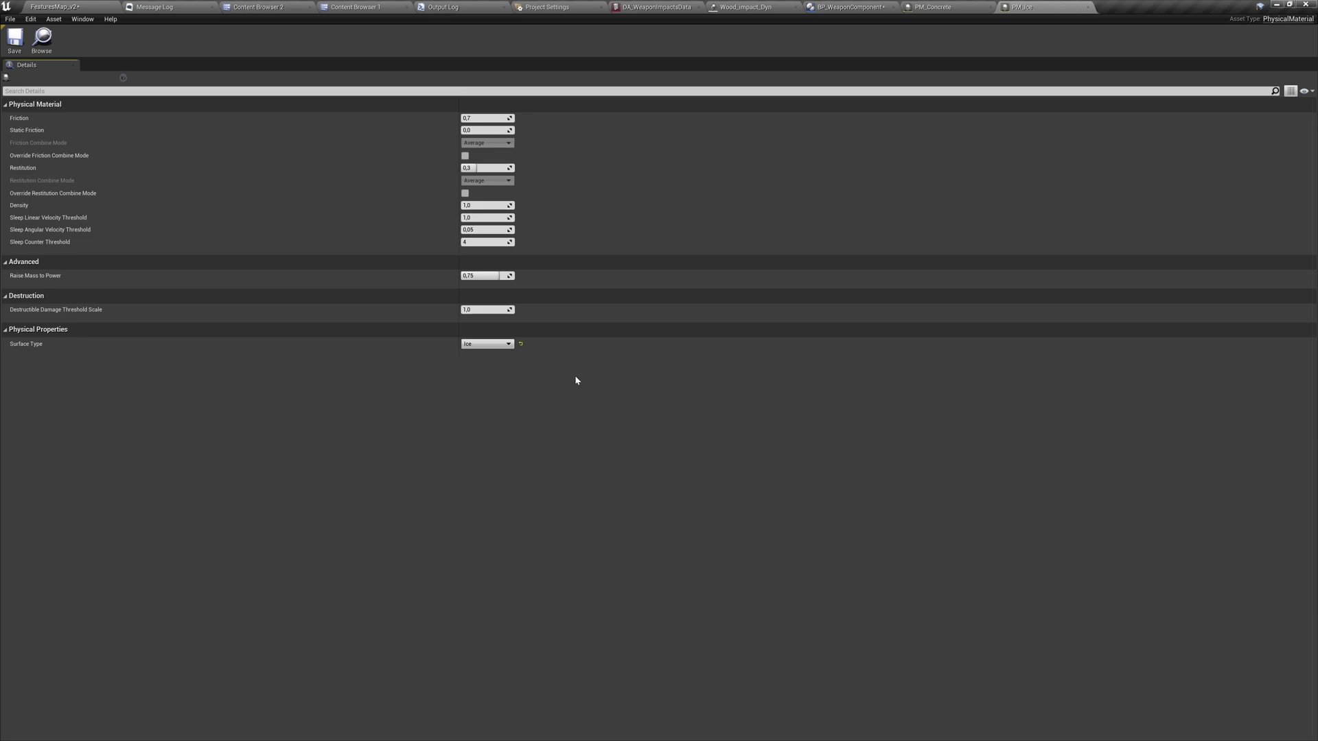
left_click(81, 4)
Step: Alt-drag a duplicate of the Dirt floor tile beside the original
right_click_drag(492, 405, 570, 408)
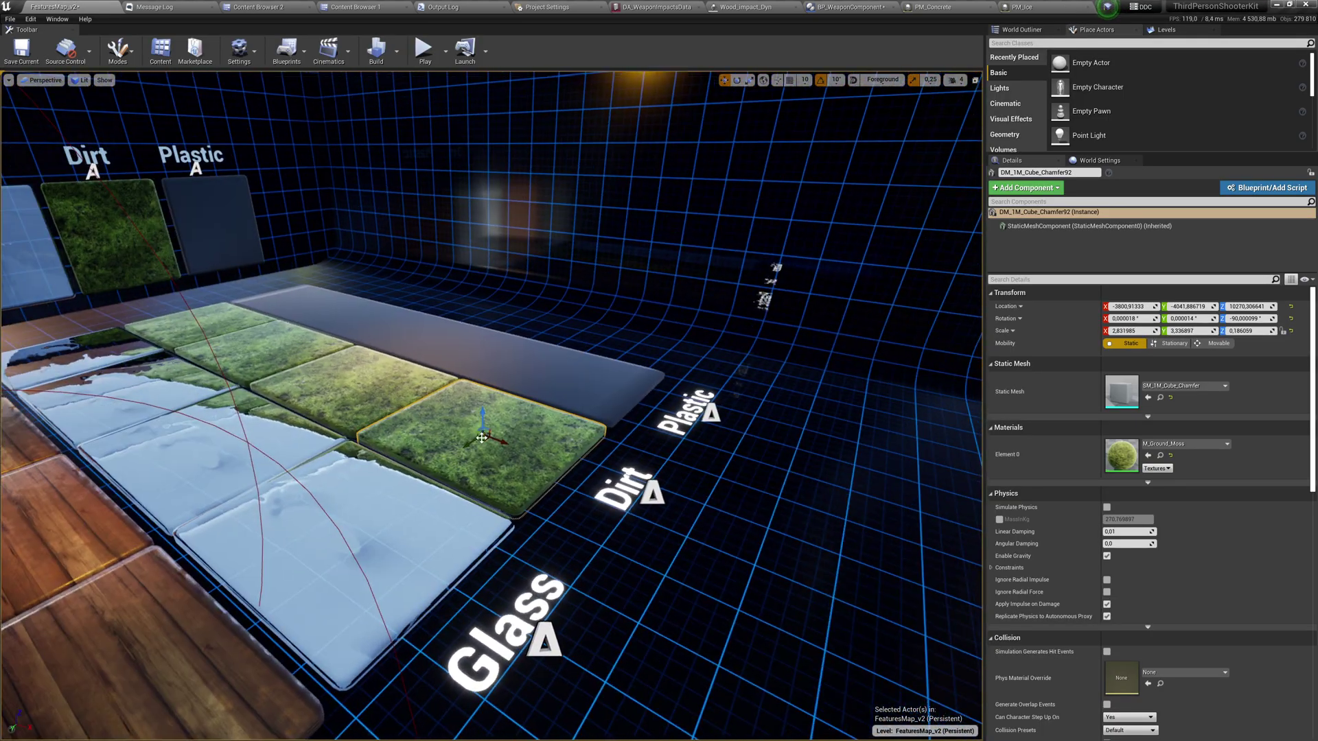
left_click_drag(483, 441, 870, 470, "alt")
right_click_drag(870, 470, 961, 455)
right_click_drag(824, 456, 810, 453)
Step: Set the new tile's Element 0 material to M_Base_color_blue_Inst
left_click(1185, 444)
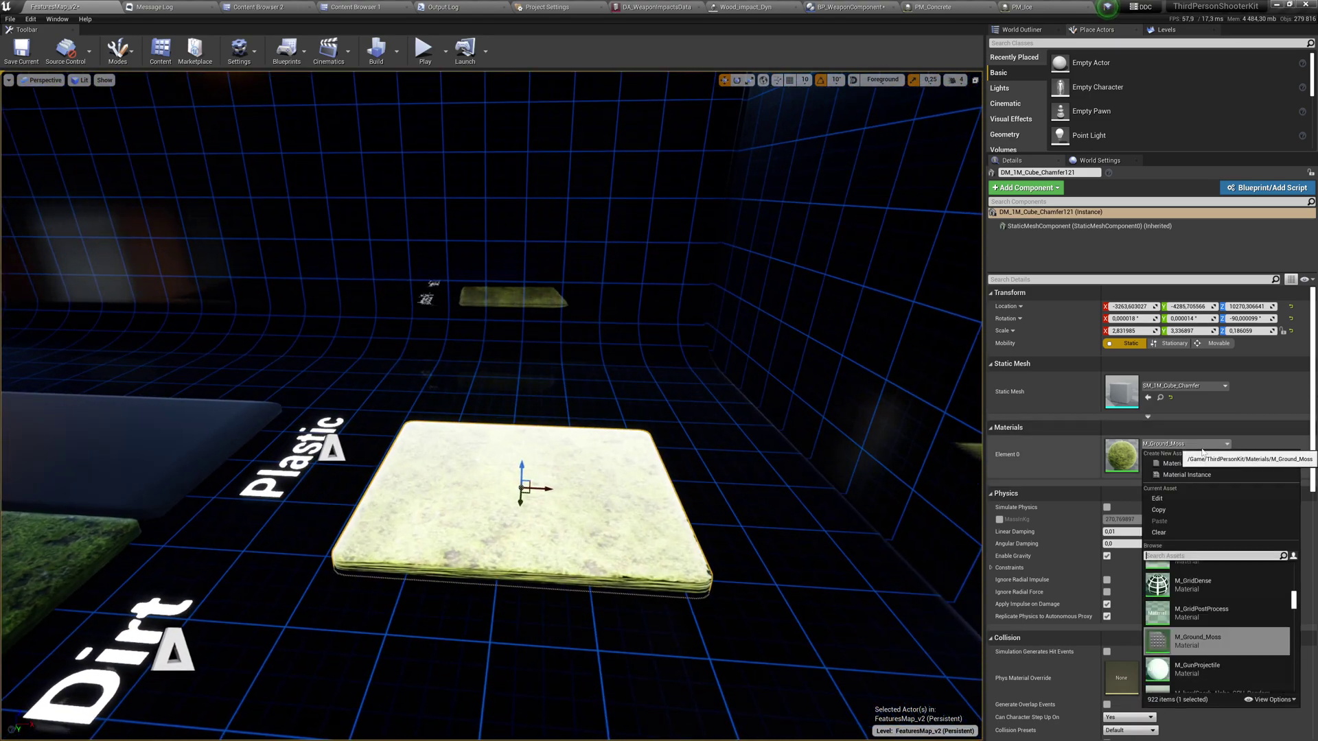
type("ice")
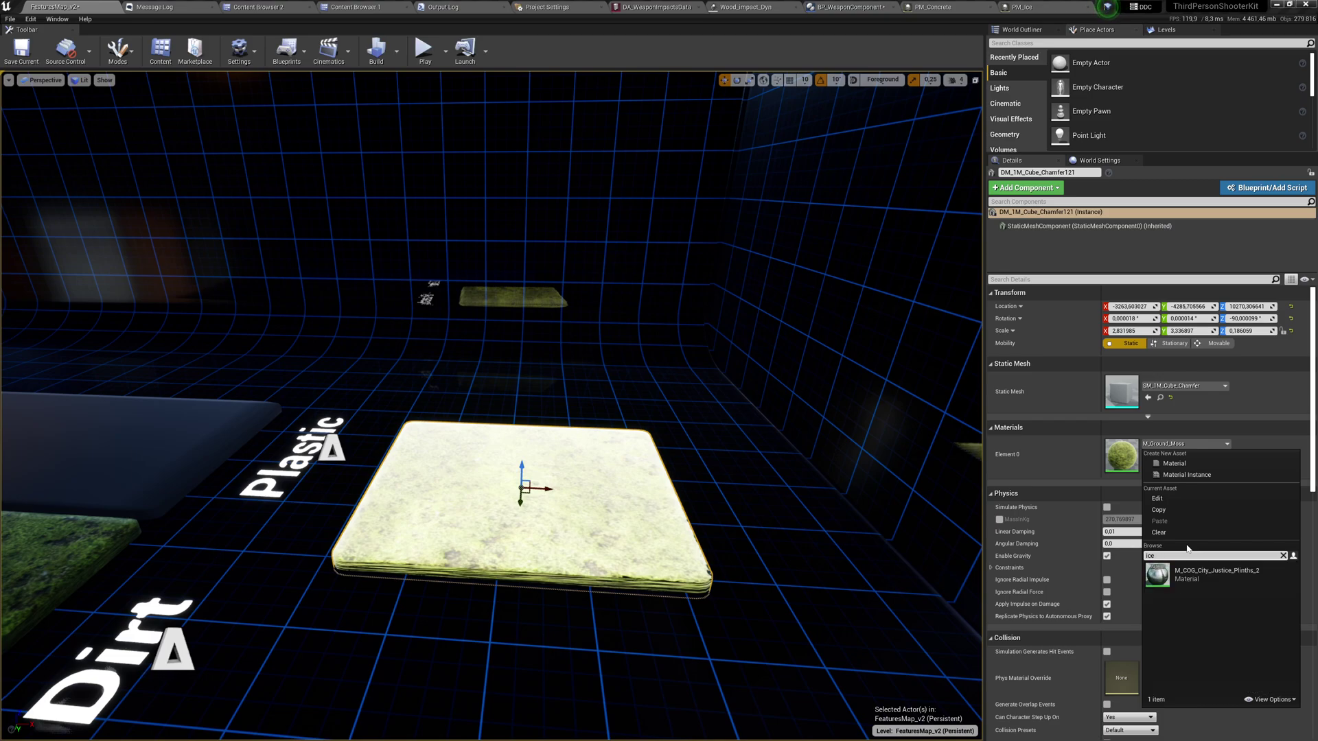
left_click(734, 507)
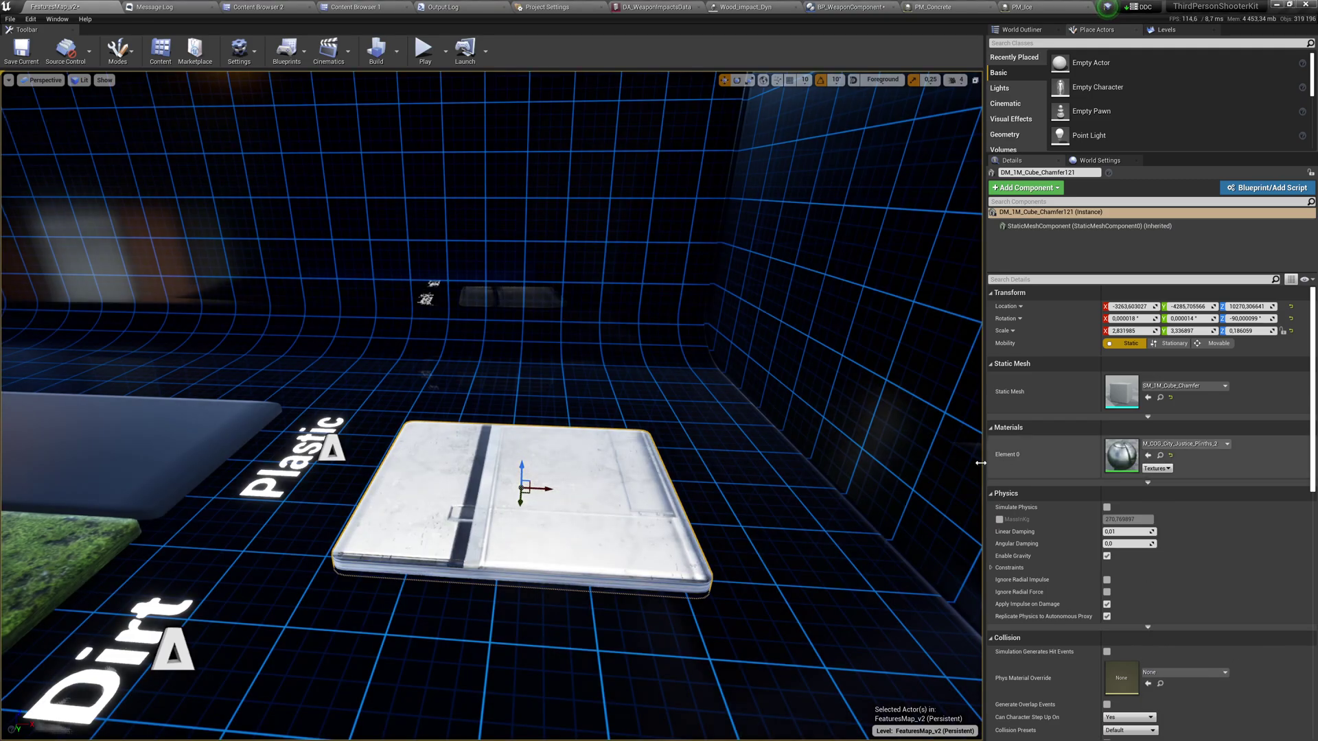
right_click_drag(872, 470, 895, 517)
key("w")
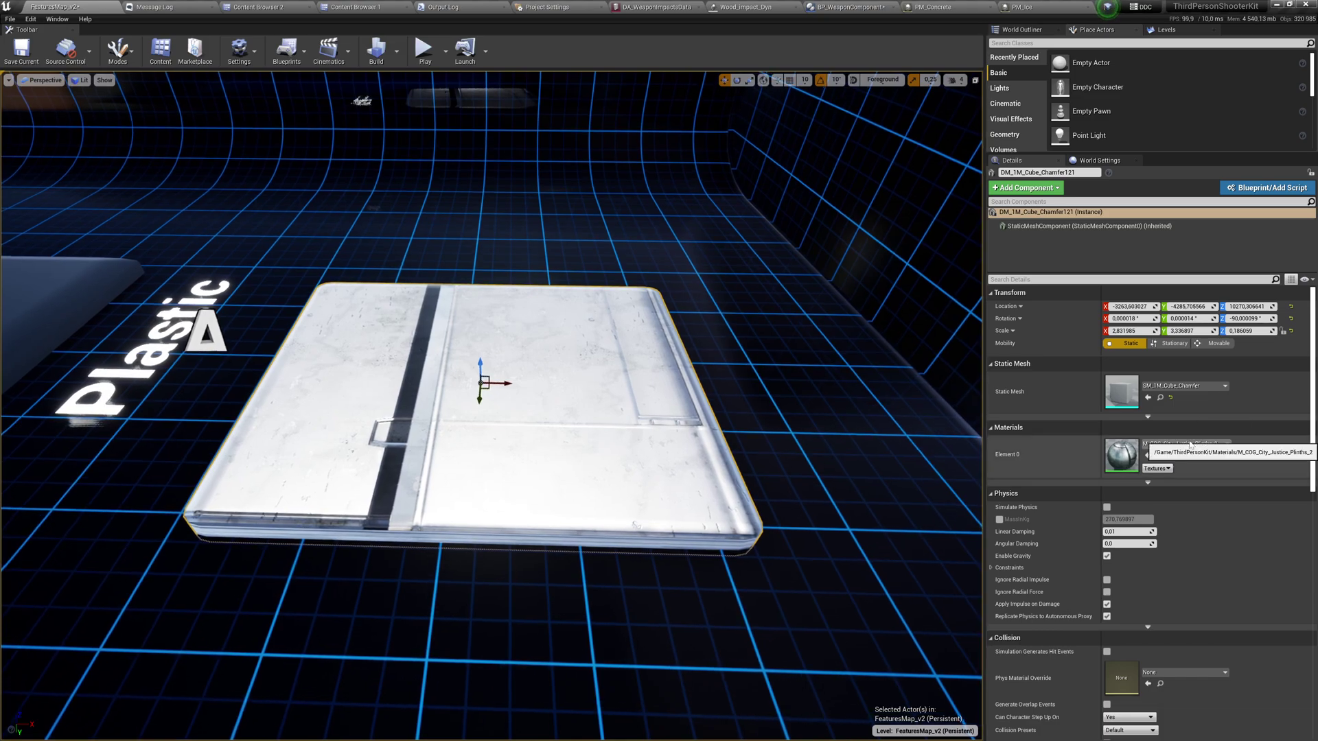
left_click(1185, 443)
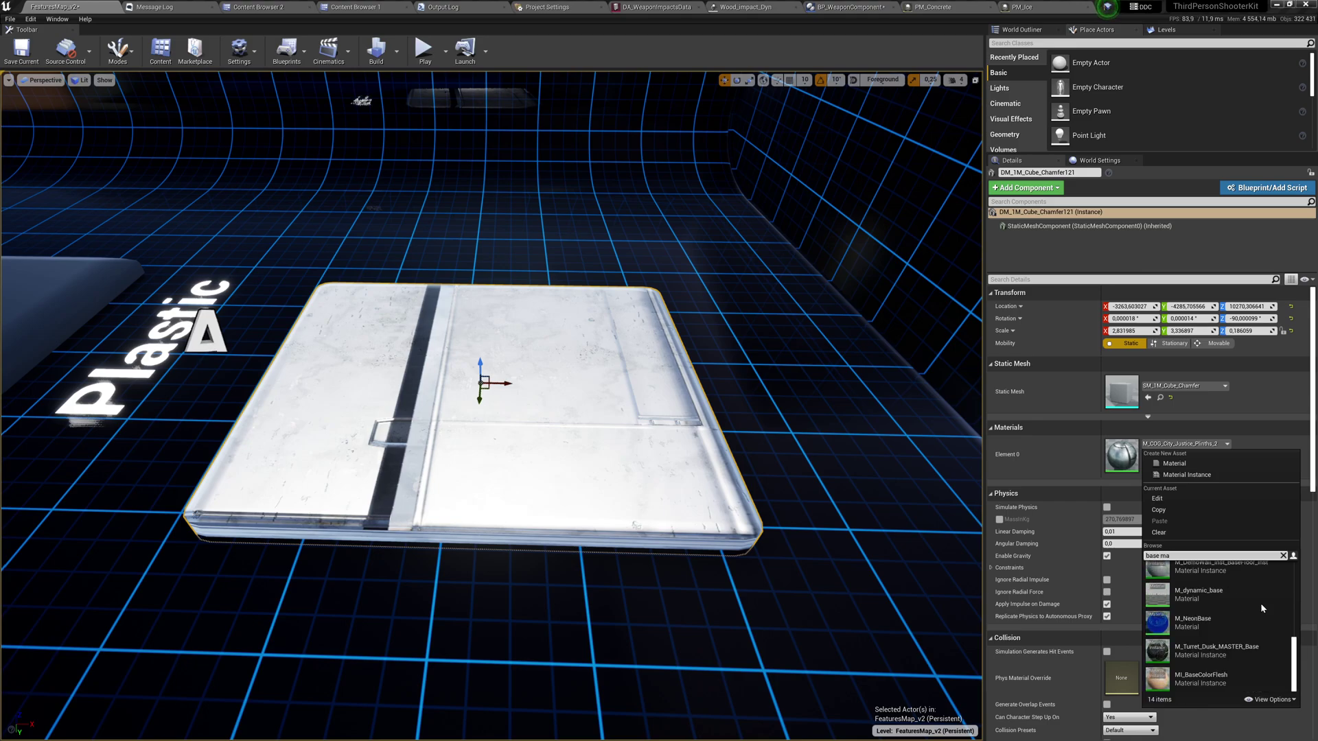
scroll(1262, 608, "up", 3)
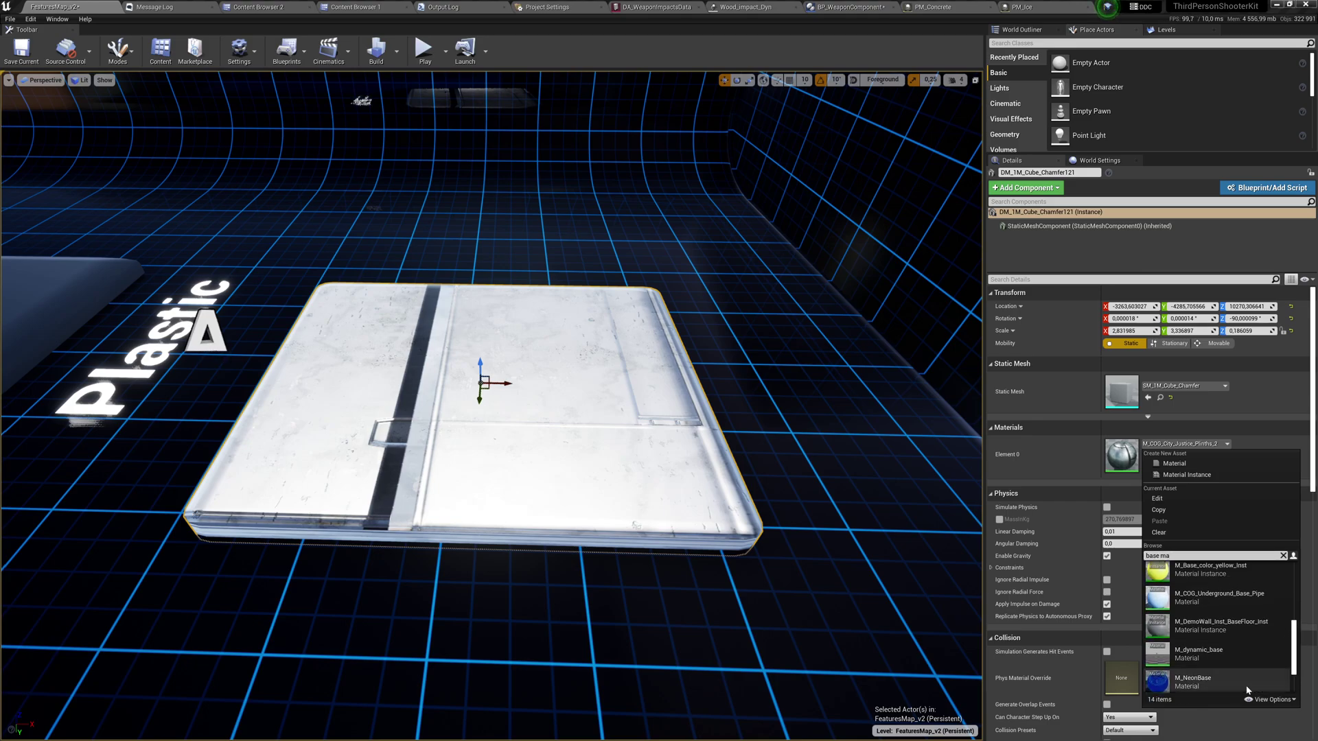
scroll(1242, 686, "up", 5)
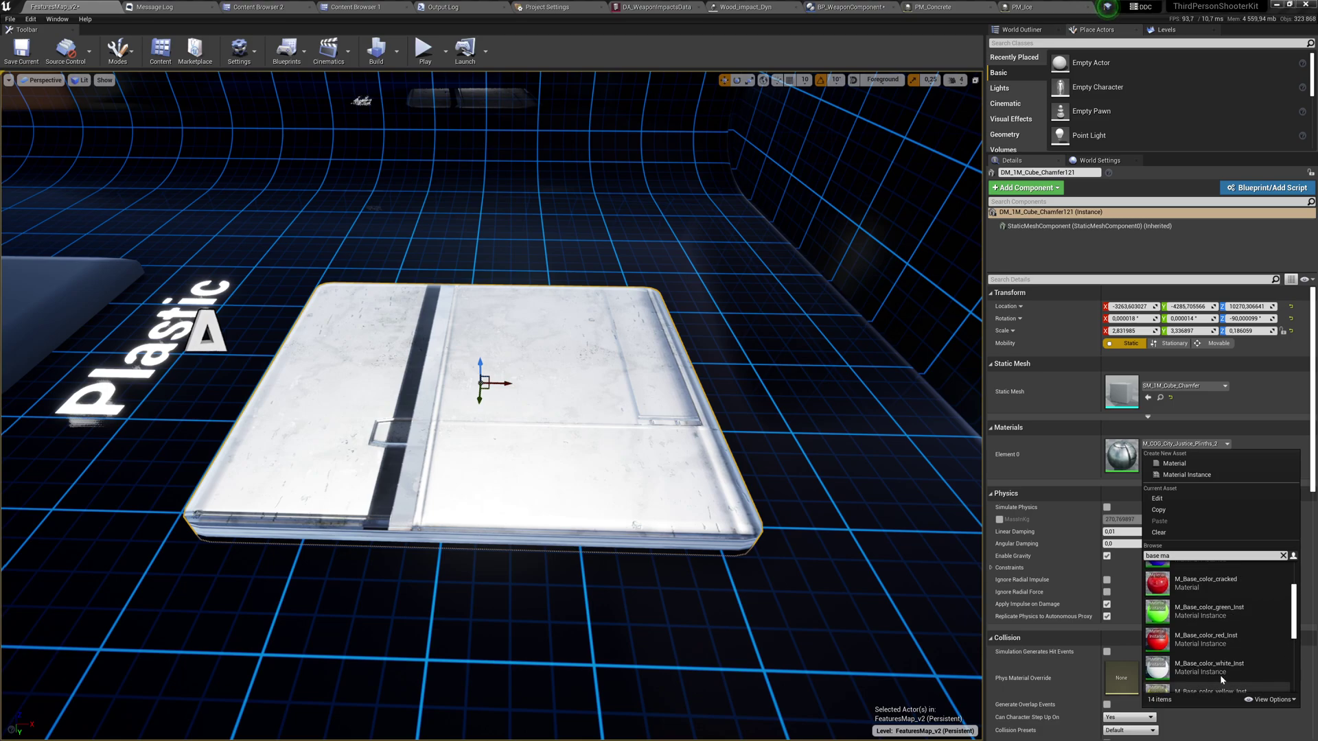
scroll(1225, 666, "up", 3)
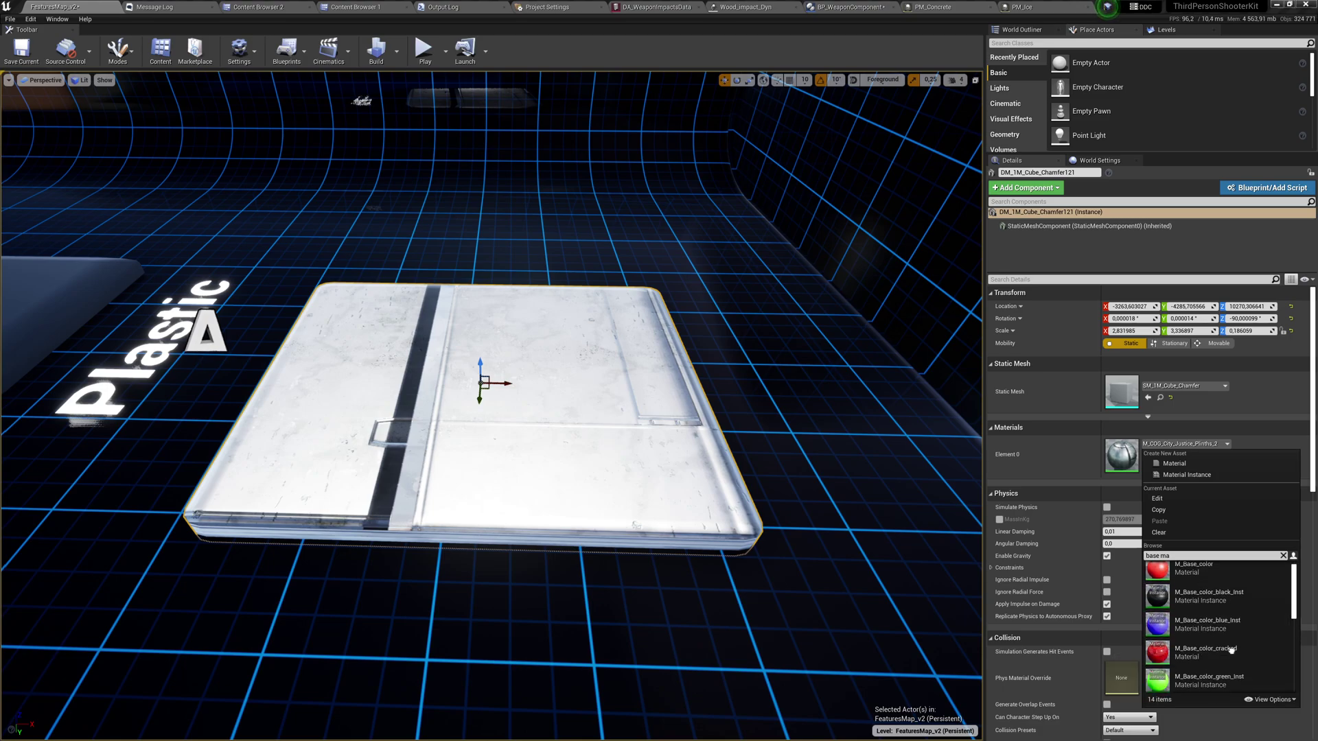
right_click_drag(1231, 650, 1230, 637)
left_click(1226, 618)
mouse_move(594, 394)
right_mouse_down()
mouse_move(611, 380)
mouse_move(580, 410)
right_mouse_up()
Step: Set the blue tile's Phys Material Override to PM_Ice
scroll(1047, 623, "down", 5)
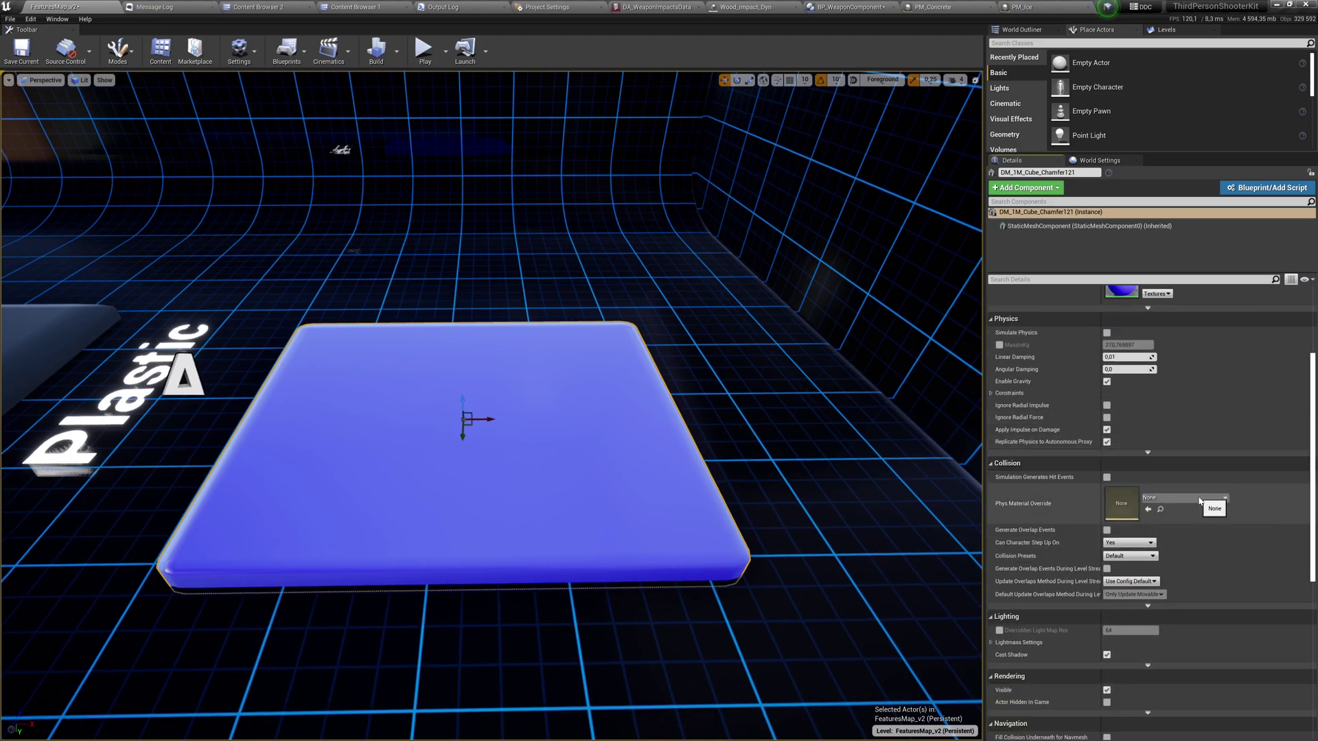
left_click(1200, 501)
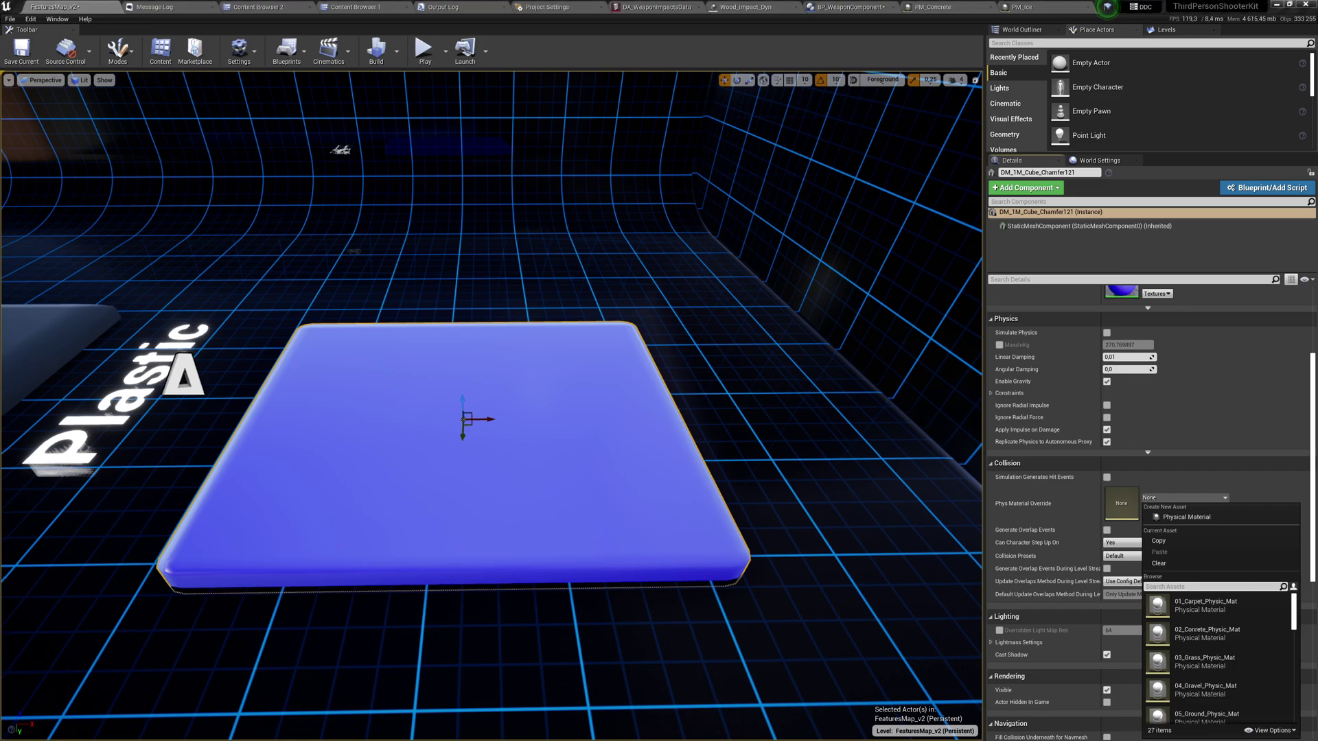
type("ice")
key("Return")
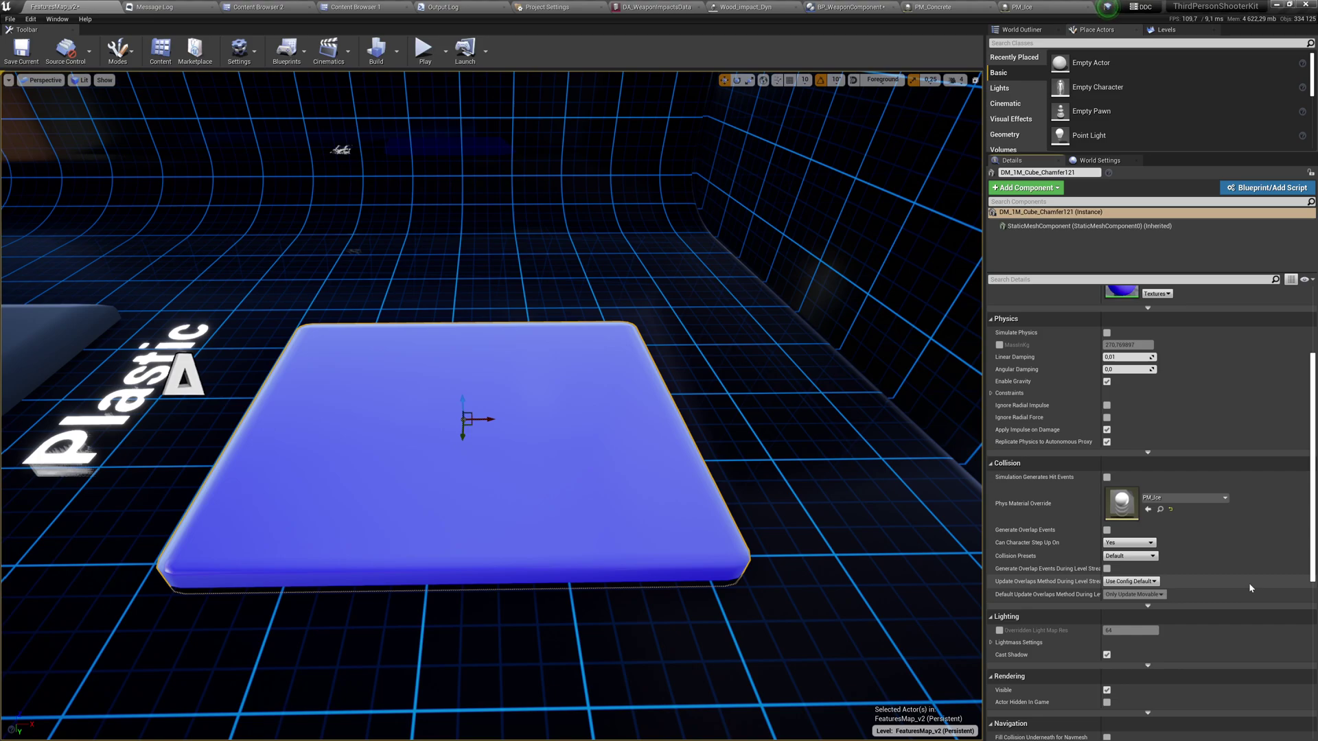
scroll(1133, 405, "up", 4)
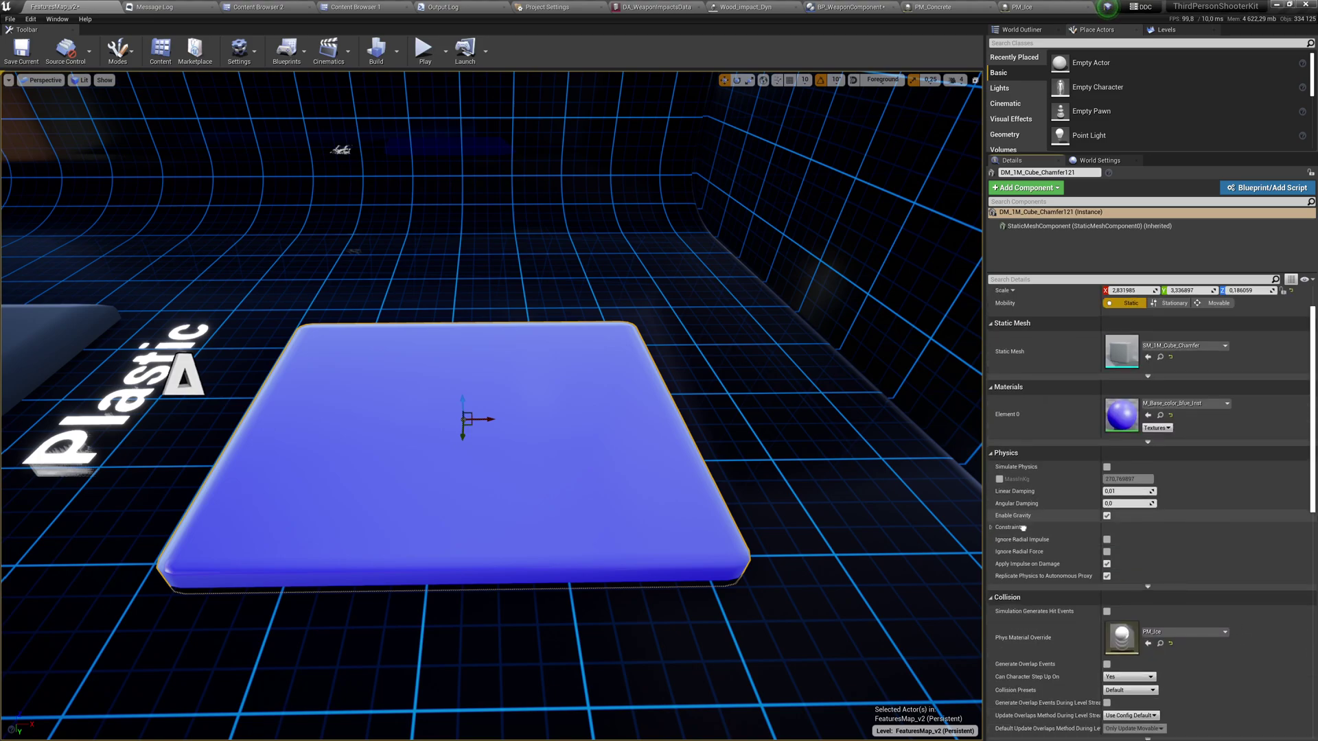
Step: Open the blue material instance and parent M_Base_color, trying PM_Ice then resetting Phys Material to None
double_click(1116, 414)
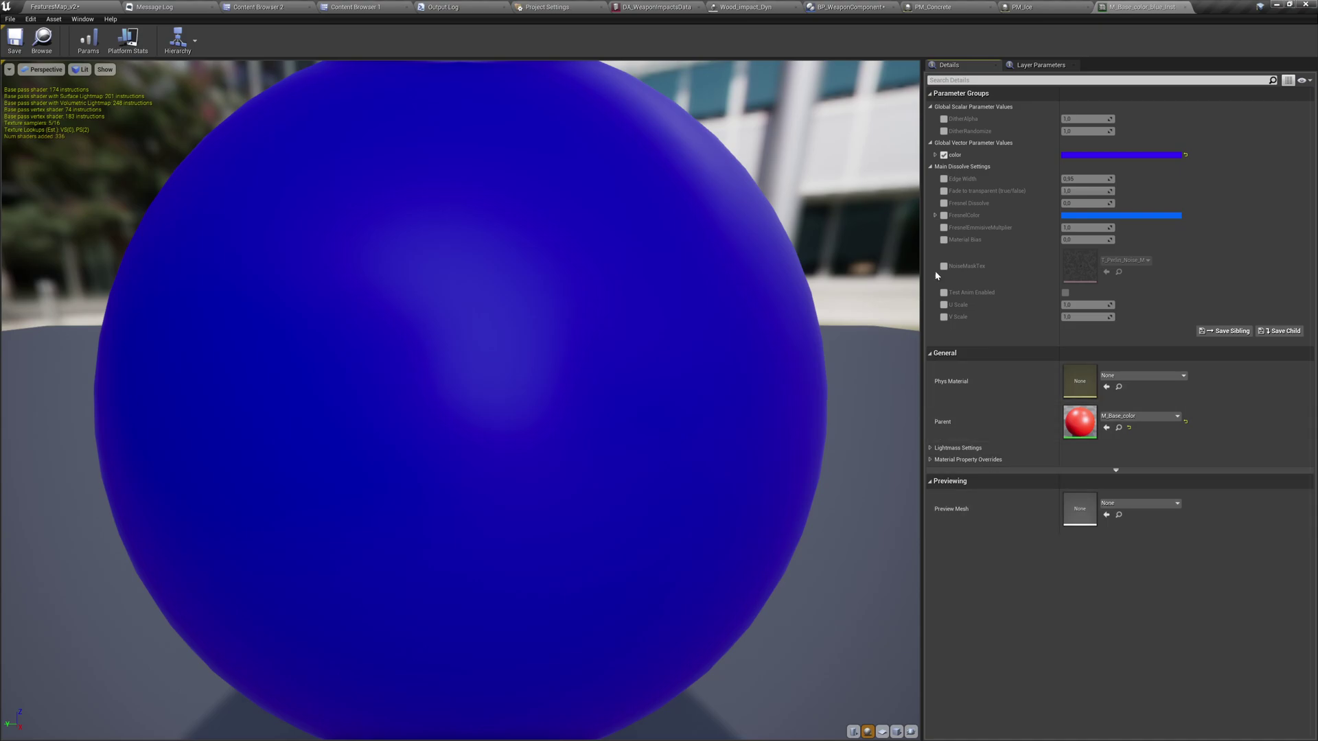
left_click(1150, 378)
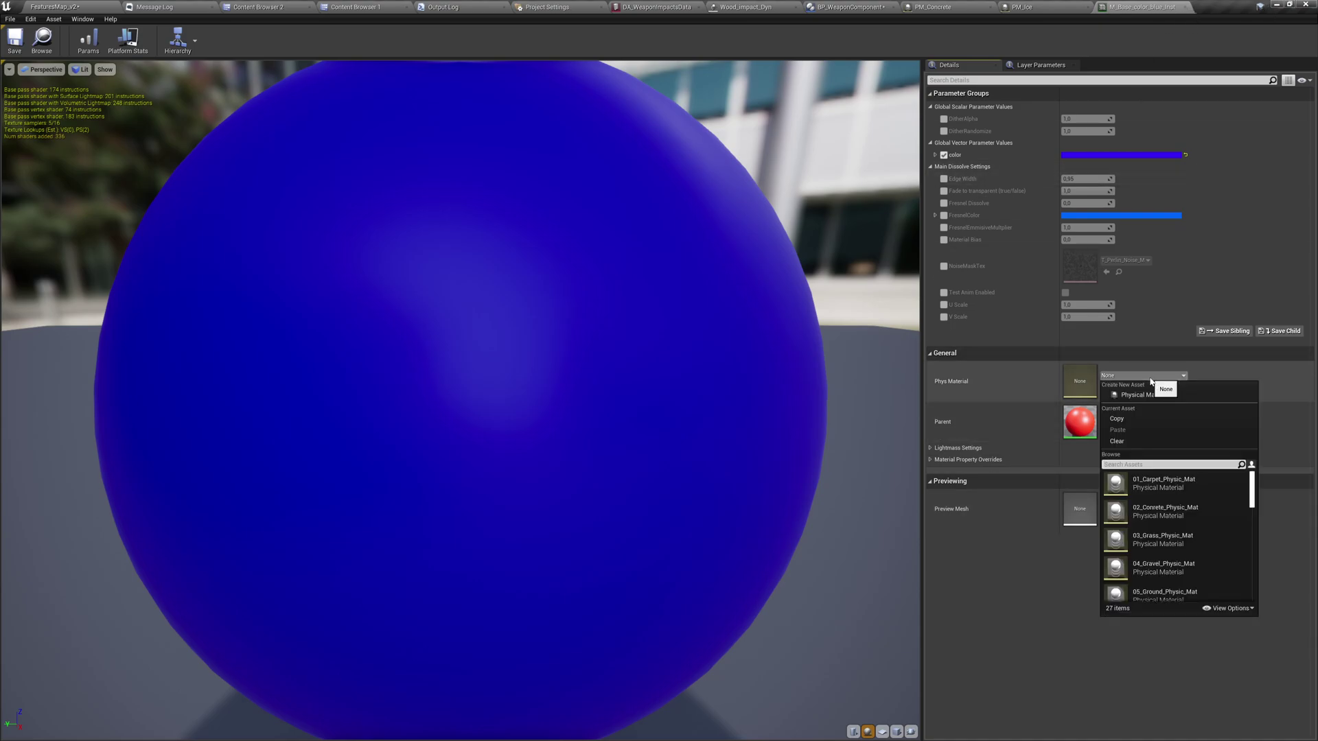
left_click(1150, 377)
double_click(1079, 423)
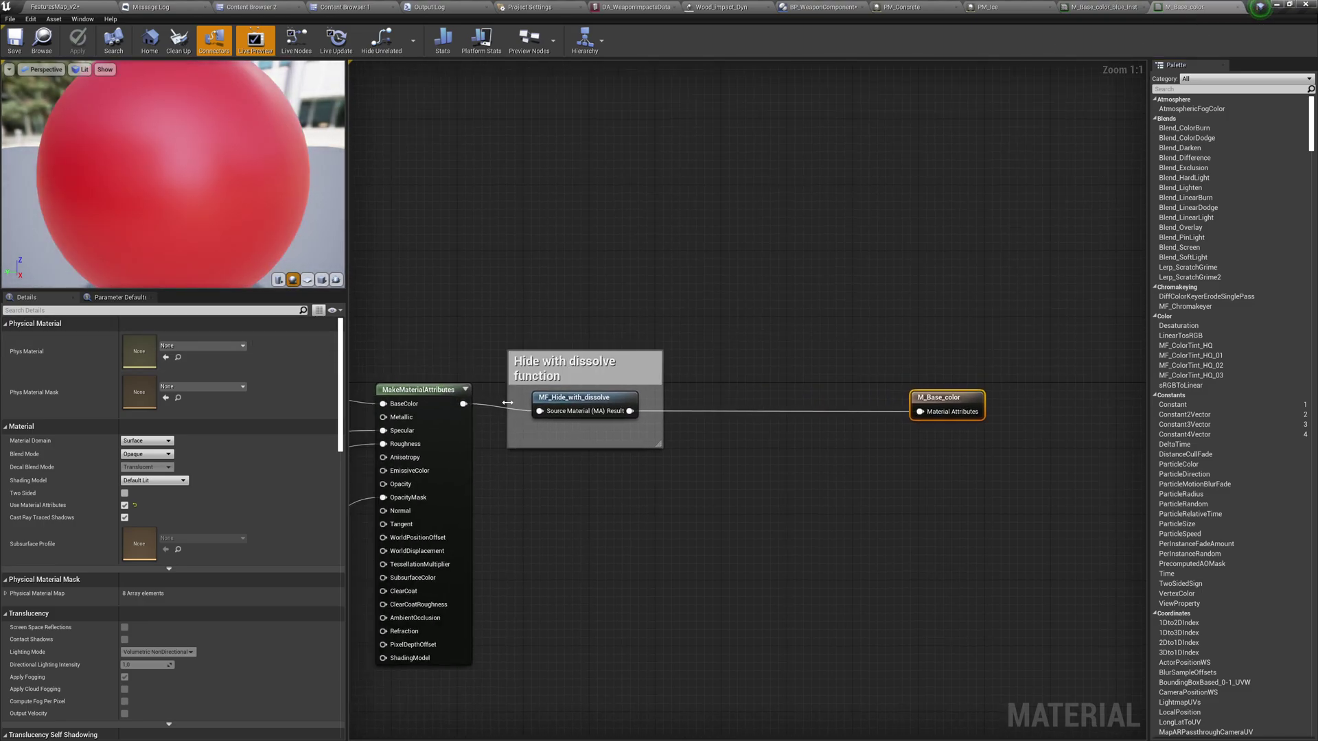
left_click(209, 347)
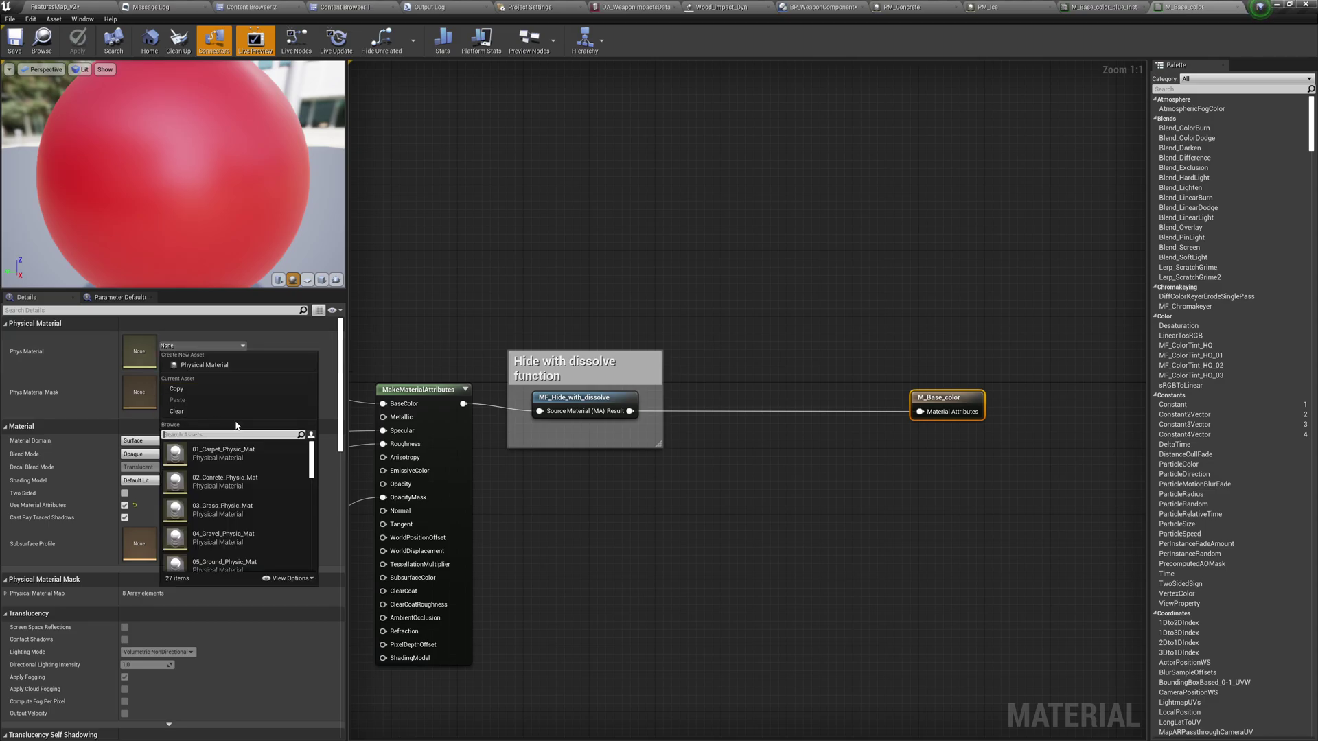
type("ice")
key("Return")
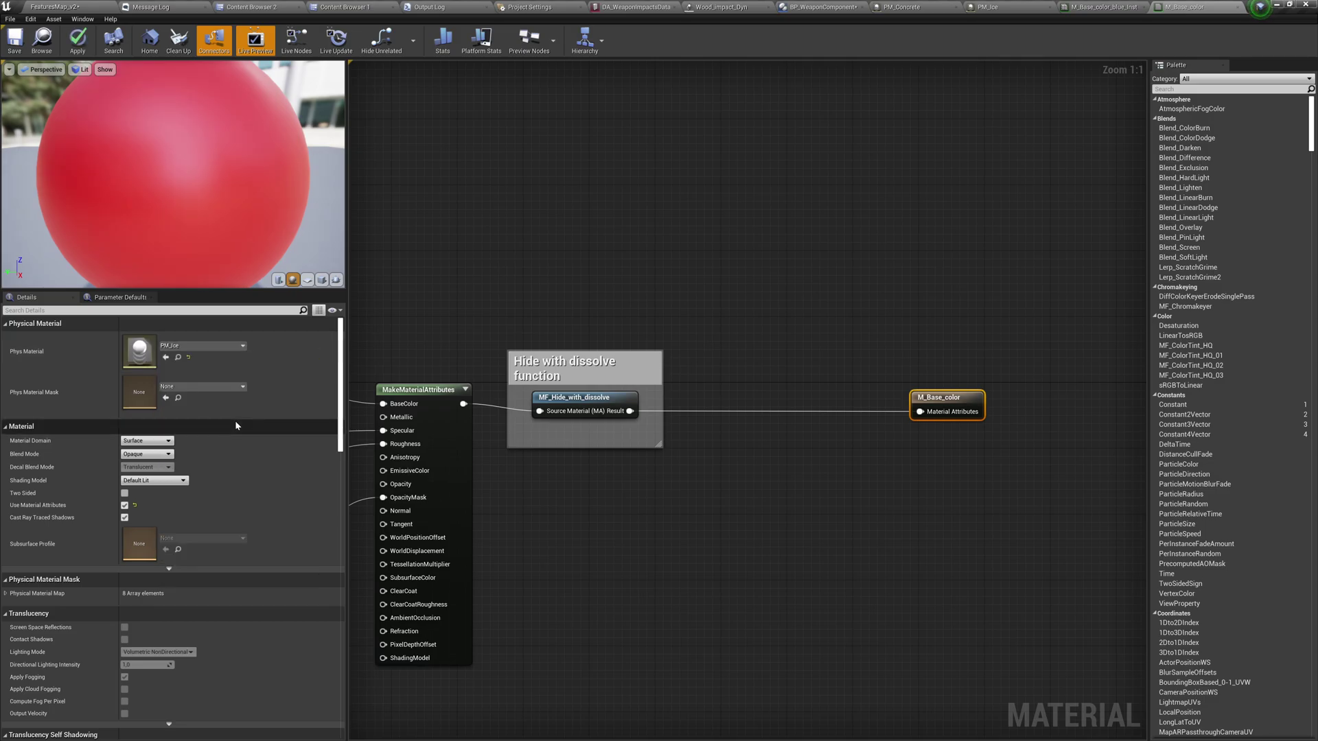
left_click(187, 357)
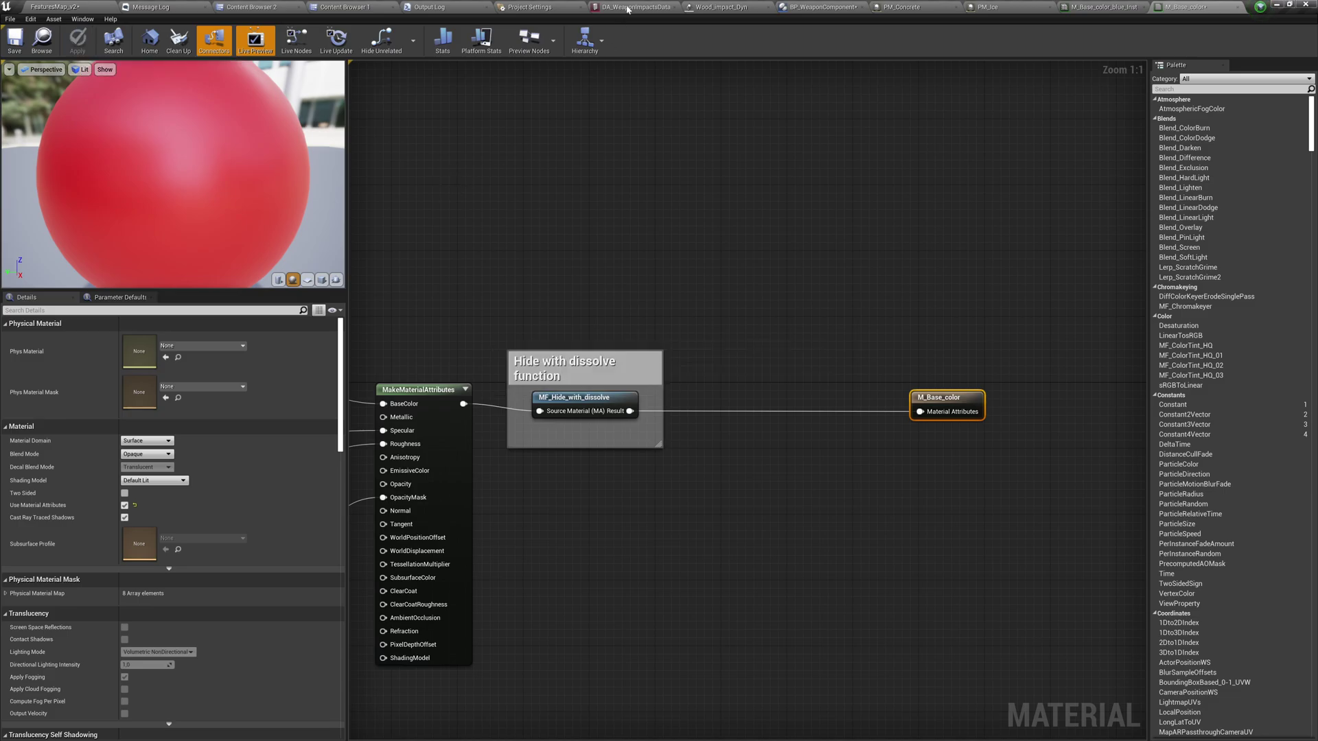
Step: In DA_WeaponImpactsData, change the last Impact VFX key from Default to Ice
left_click(627, 8)
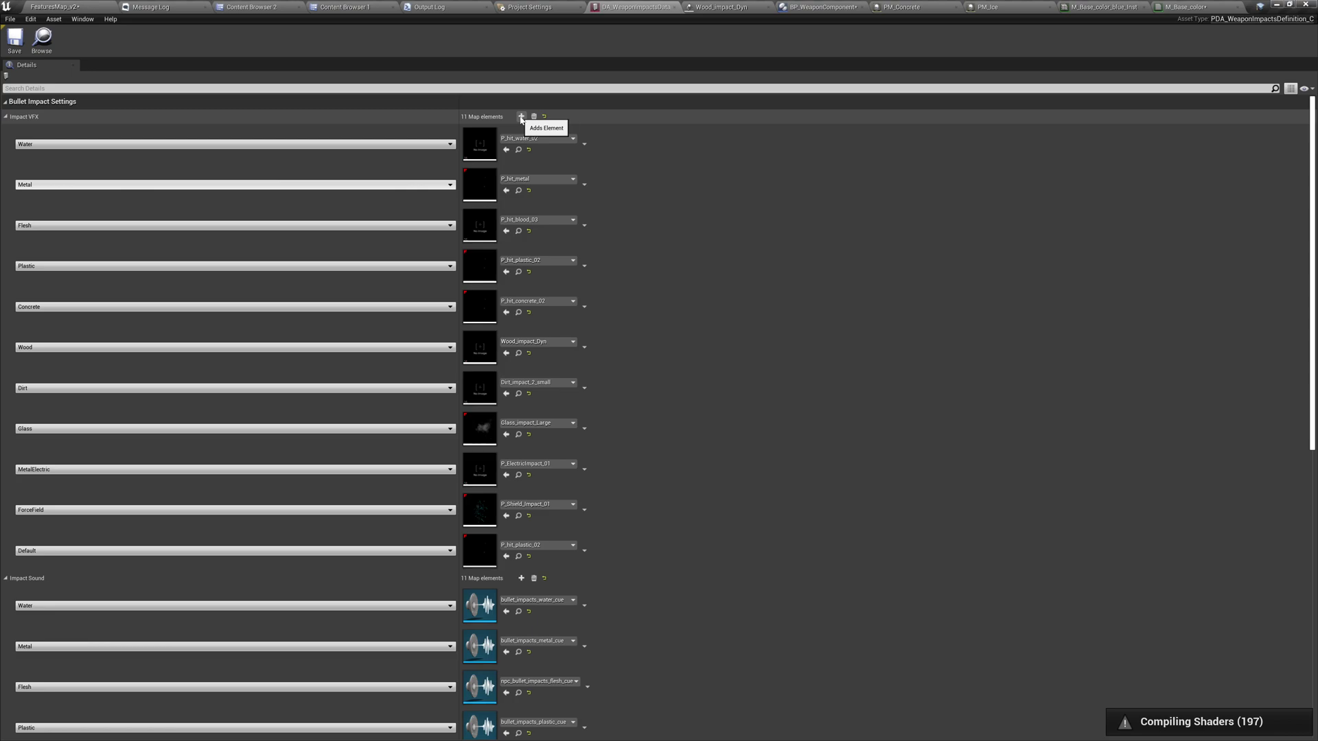
left_click(521, 117)
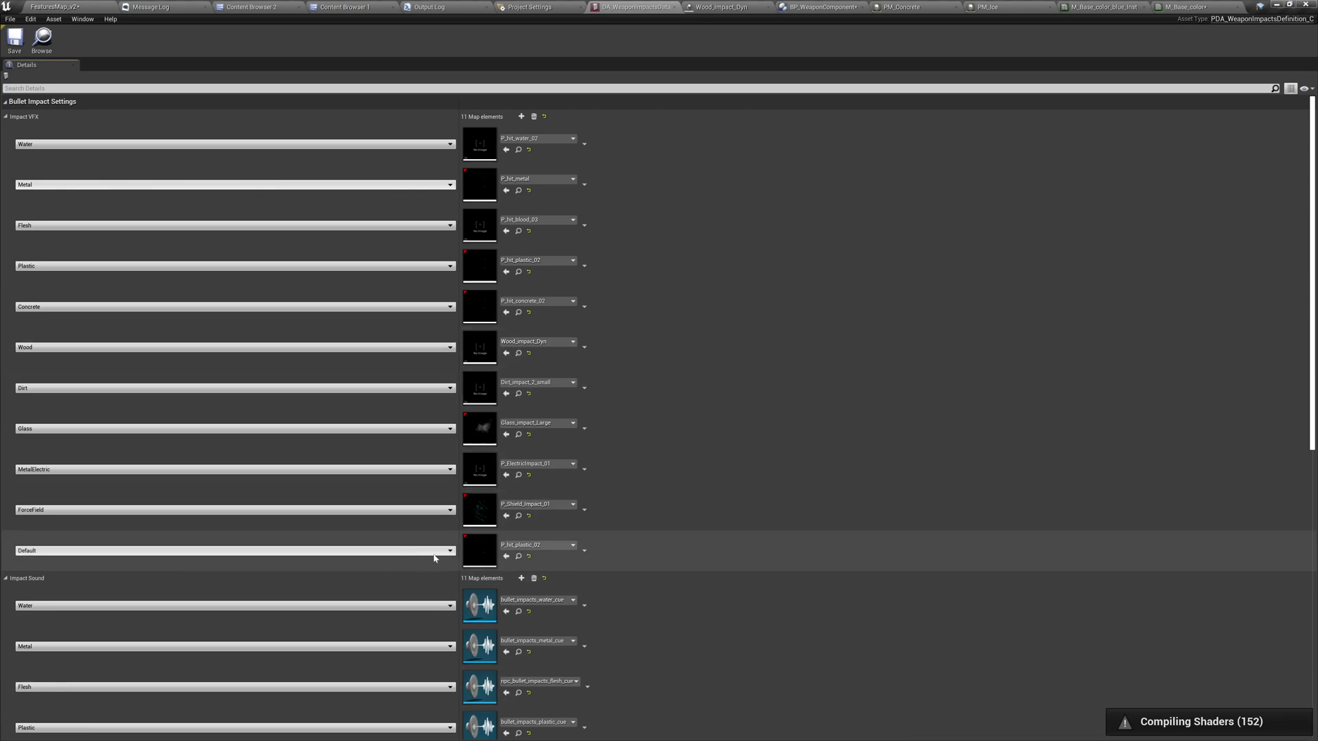
left_click(419, 552)
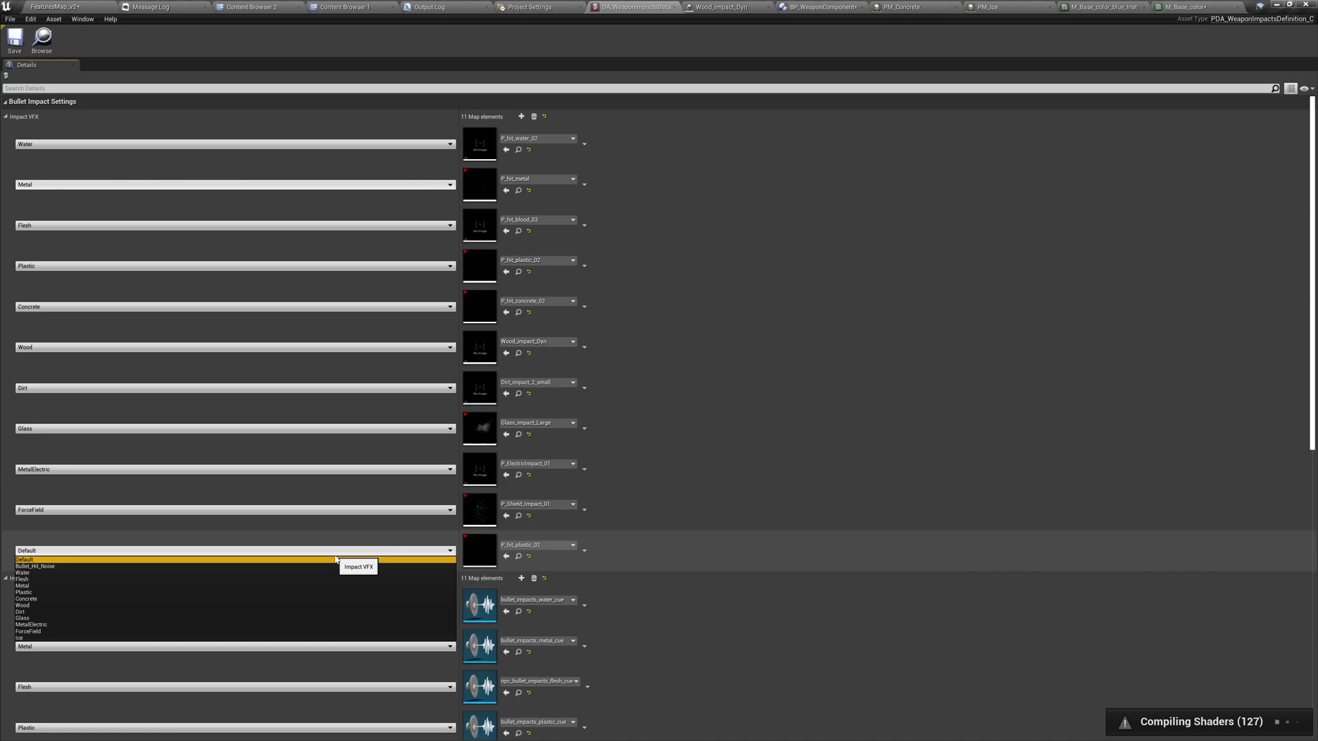
left_click(238, 639)
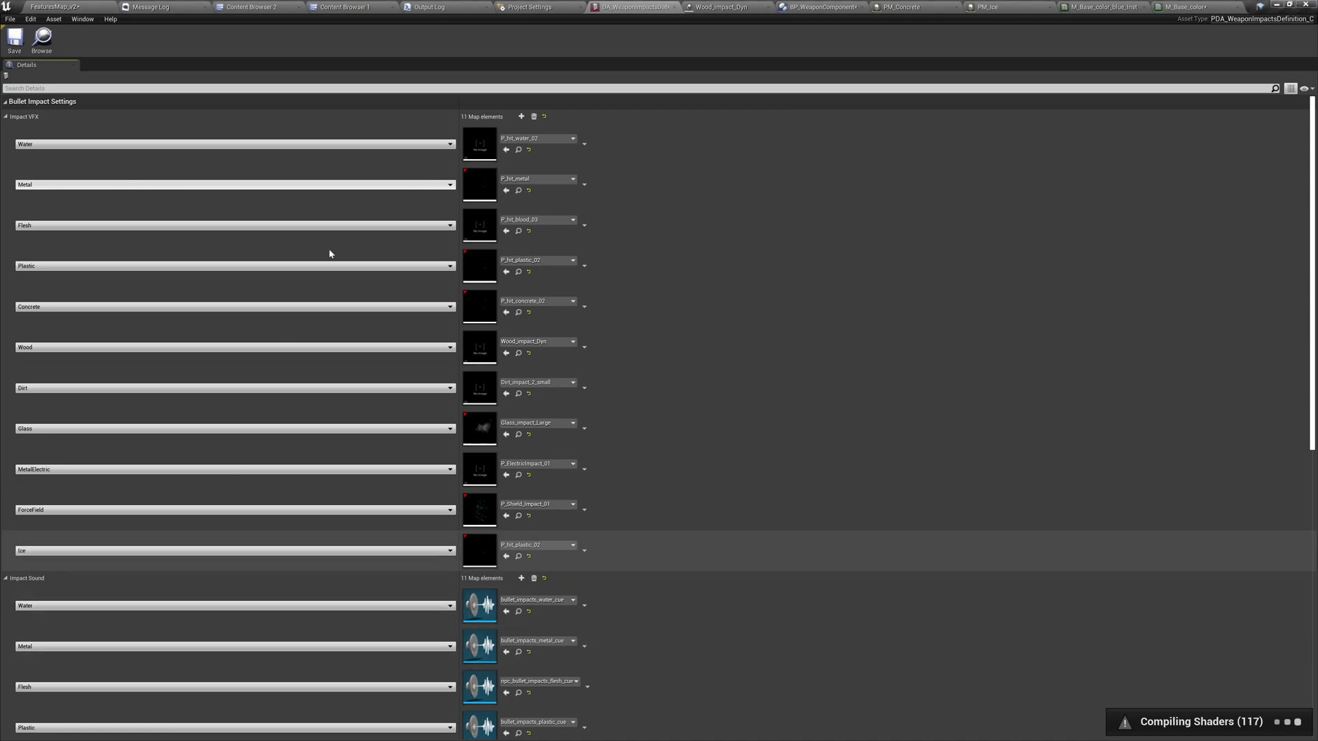
Step: Add a new Default Impact VFX entry and paste the Ice row's P_hit_plastic_02 effect into it
left_click(522, 117)
scroll(755, 442, "down", 3)
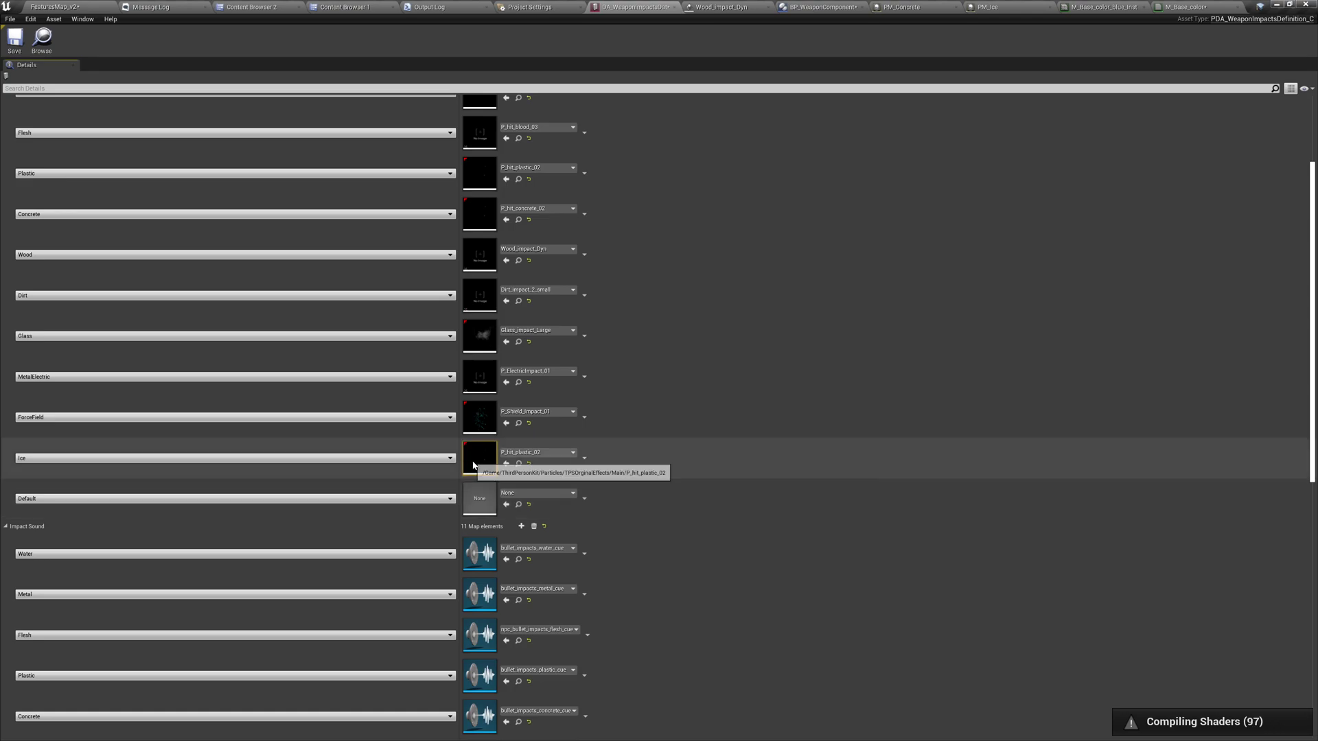
right_click(476, 458)
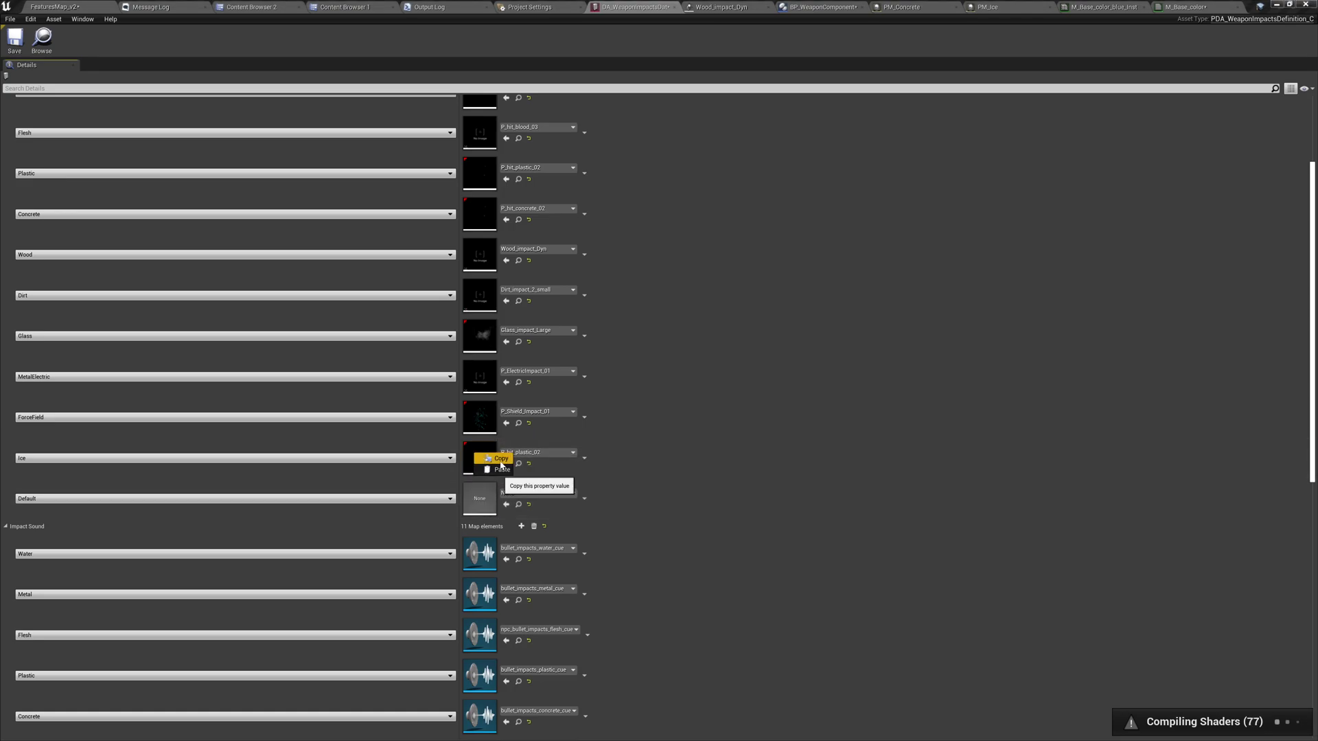
left_click(494, 459)
right_click(476, 500)
left_click(495, 515)
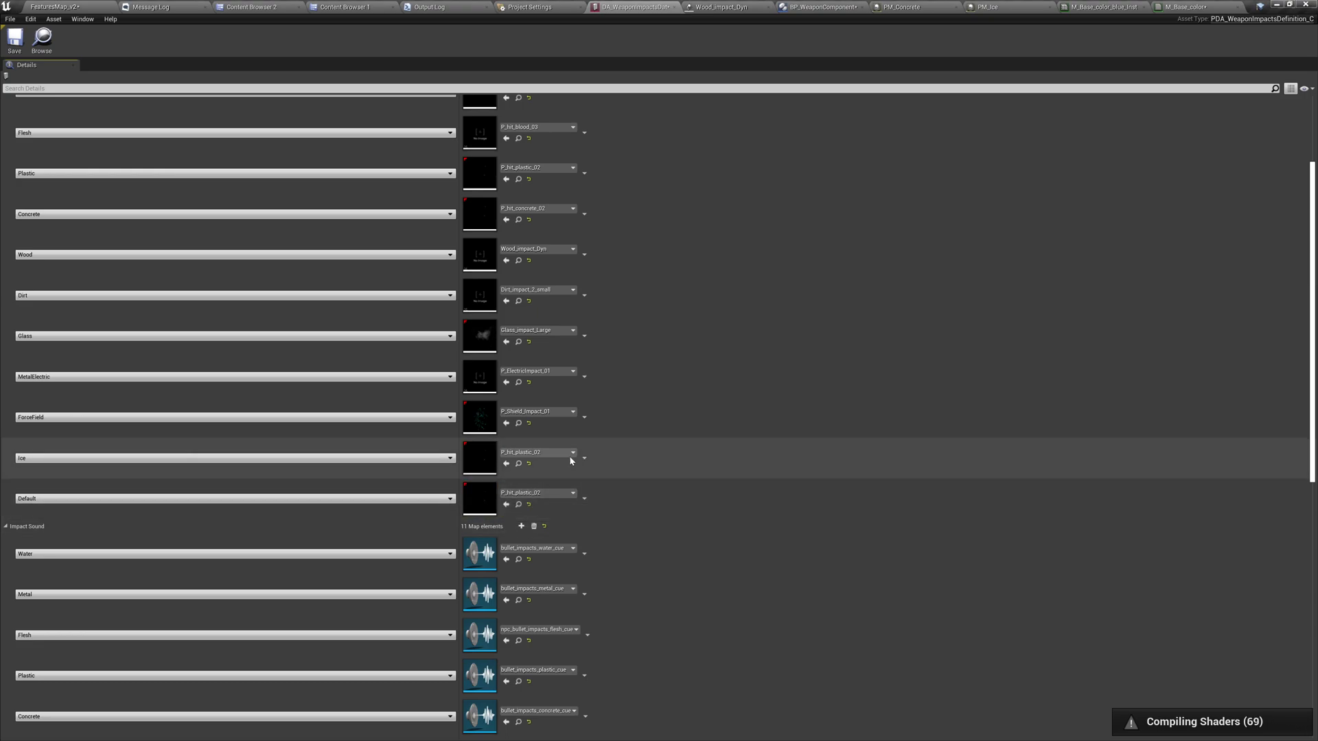
left_click(542, 452)
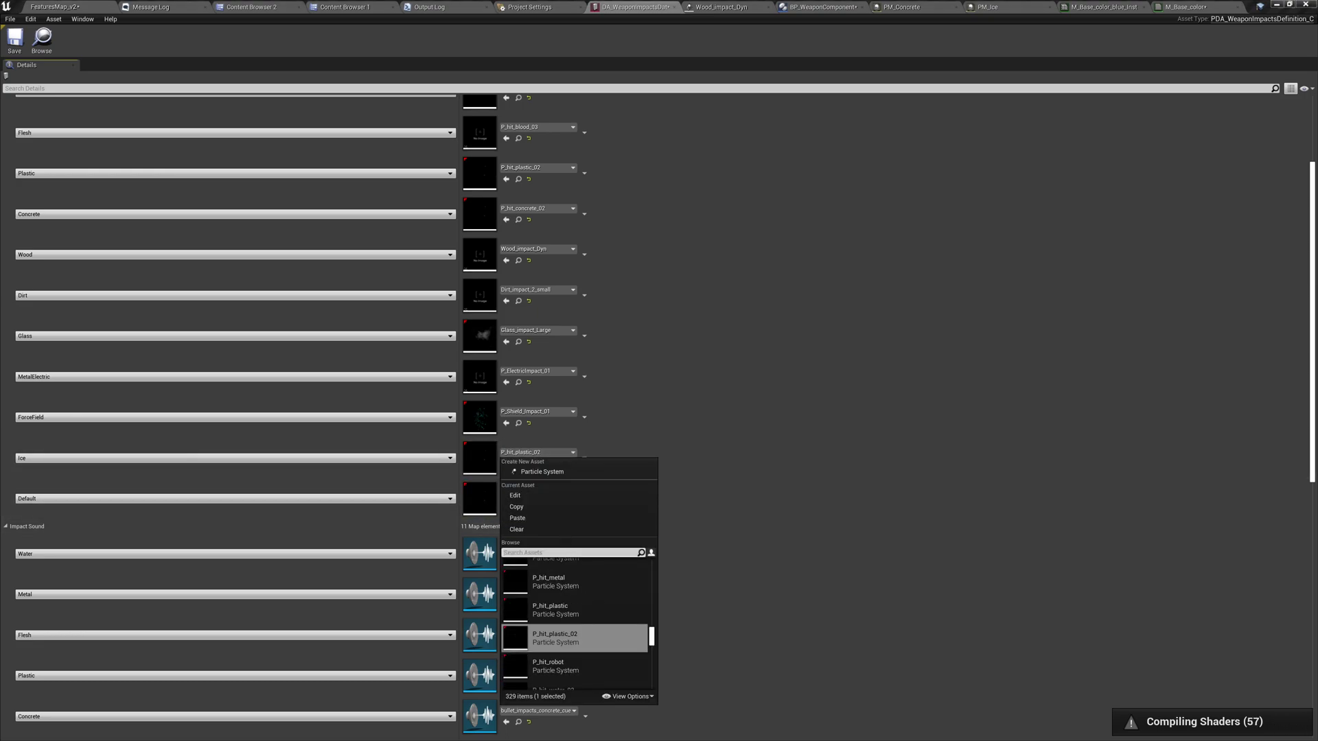
left_click(765, 341)
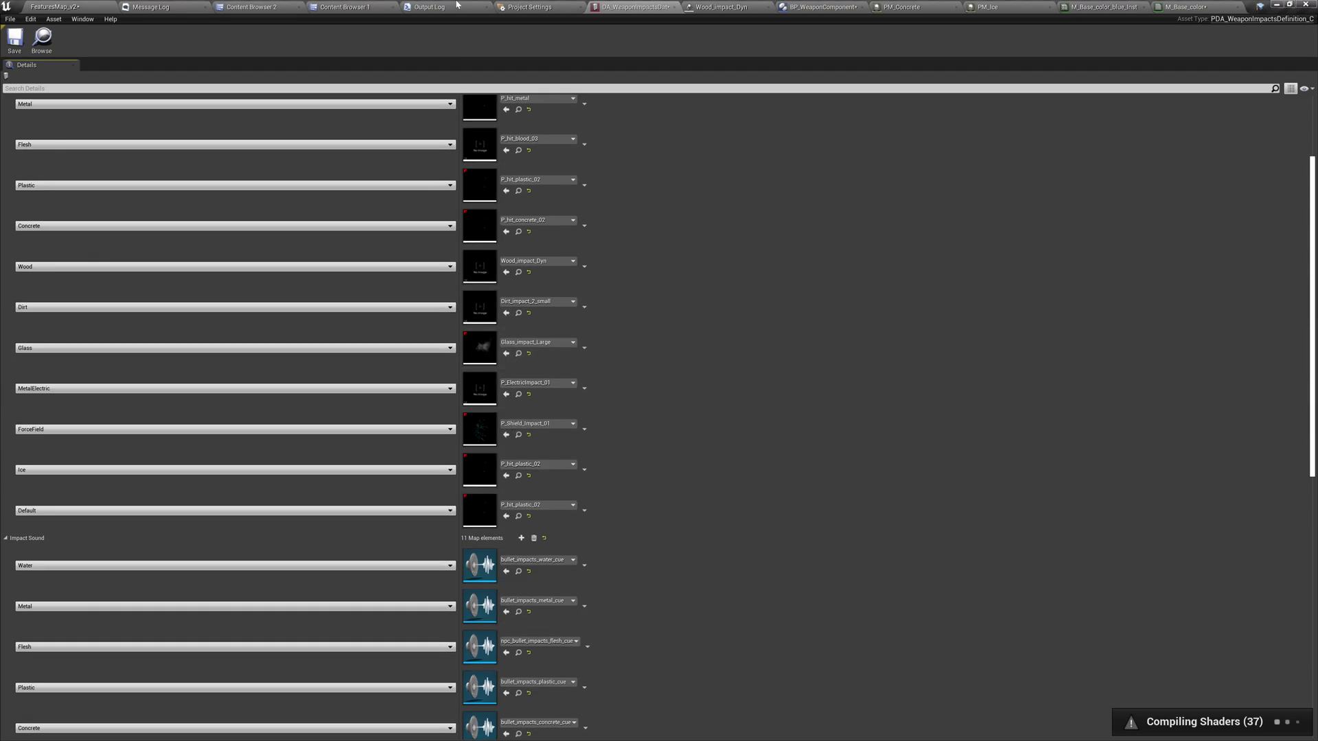
Step: Select ice_impact_2_large in the Content Browser and assign it to the Ice VFX row
left_click(425, 7)
left_click(381, 5)
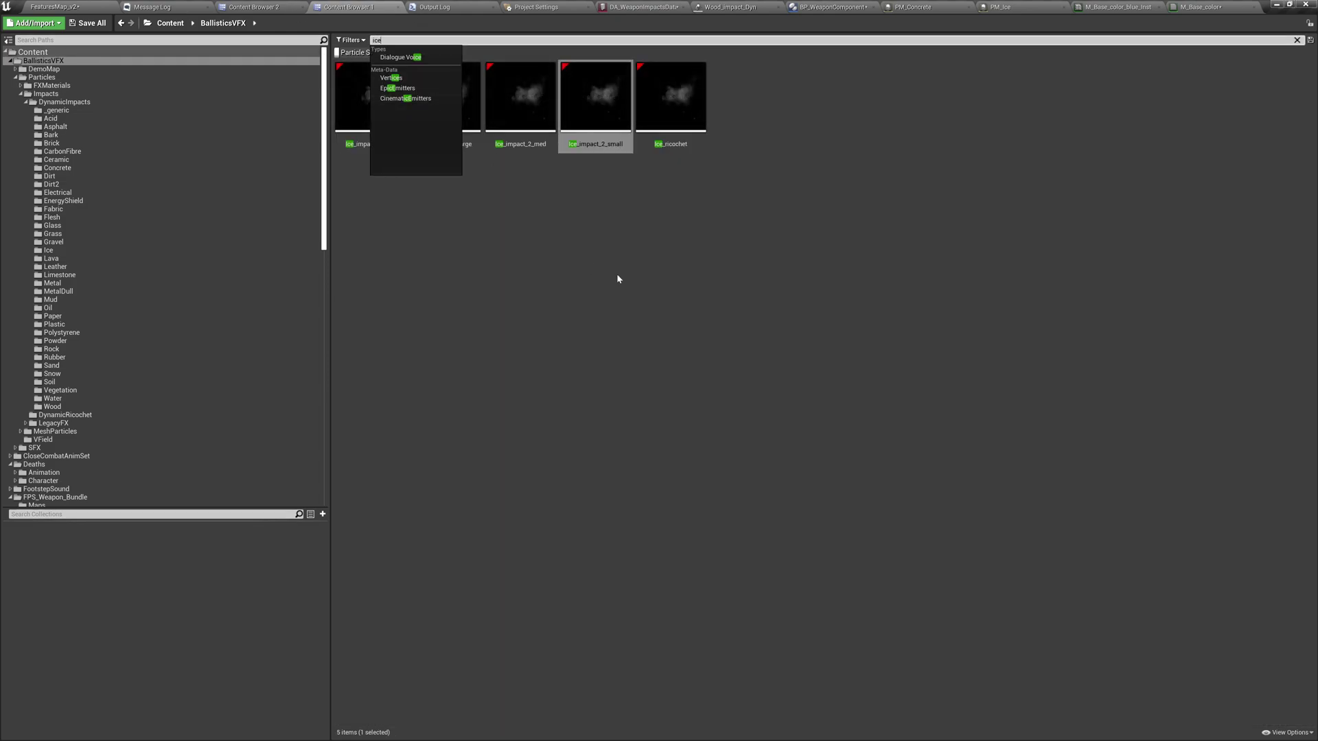
left_click(617, 275)
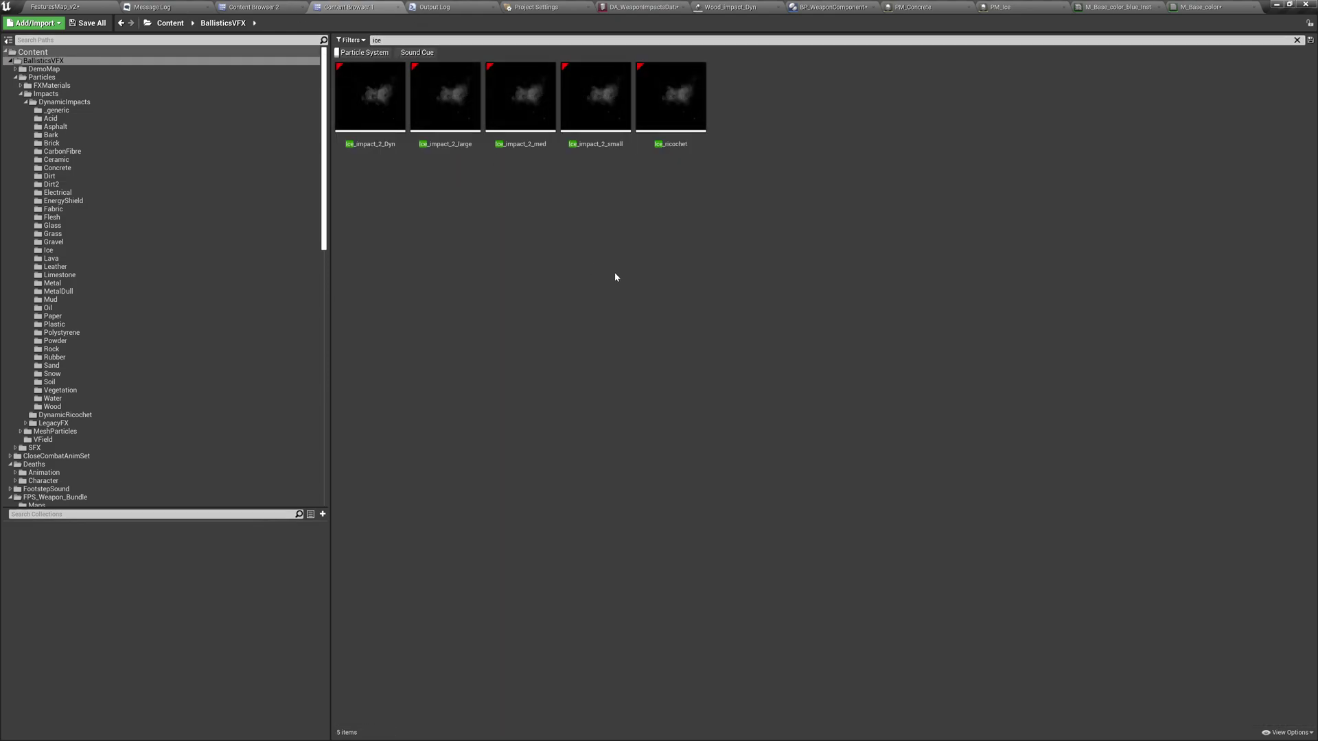
left_click(445, 93)
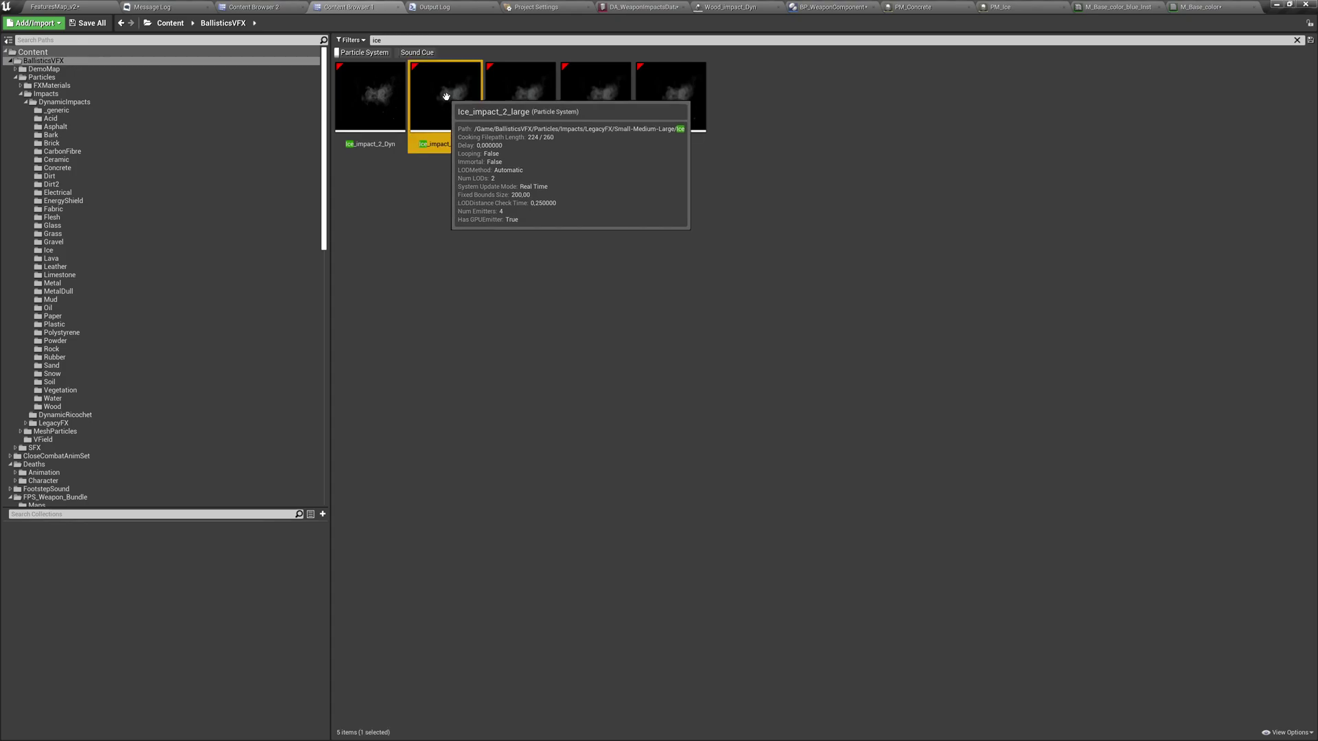
left_click(635, 7)
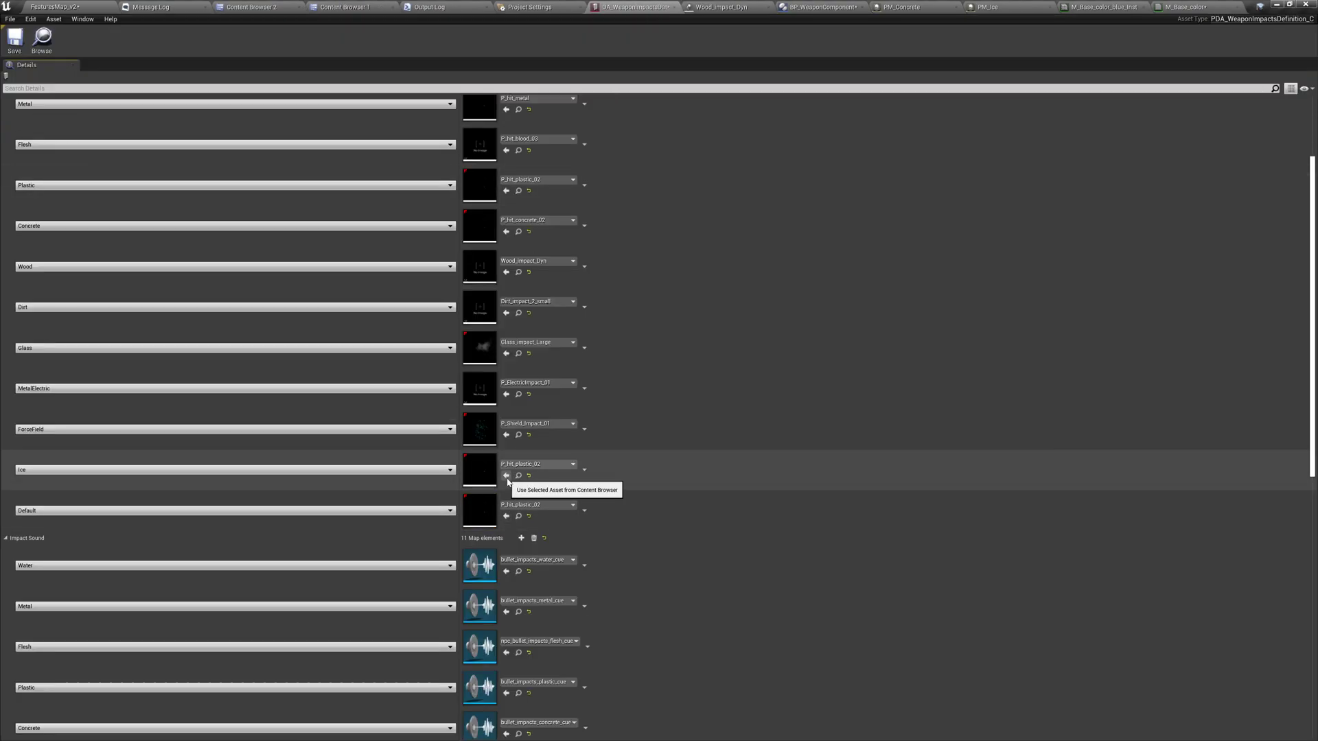
left_click(506, 474)
scroll(727, 582, "down", 5)
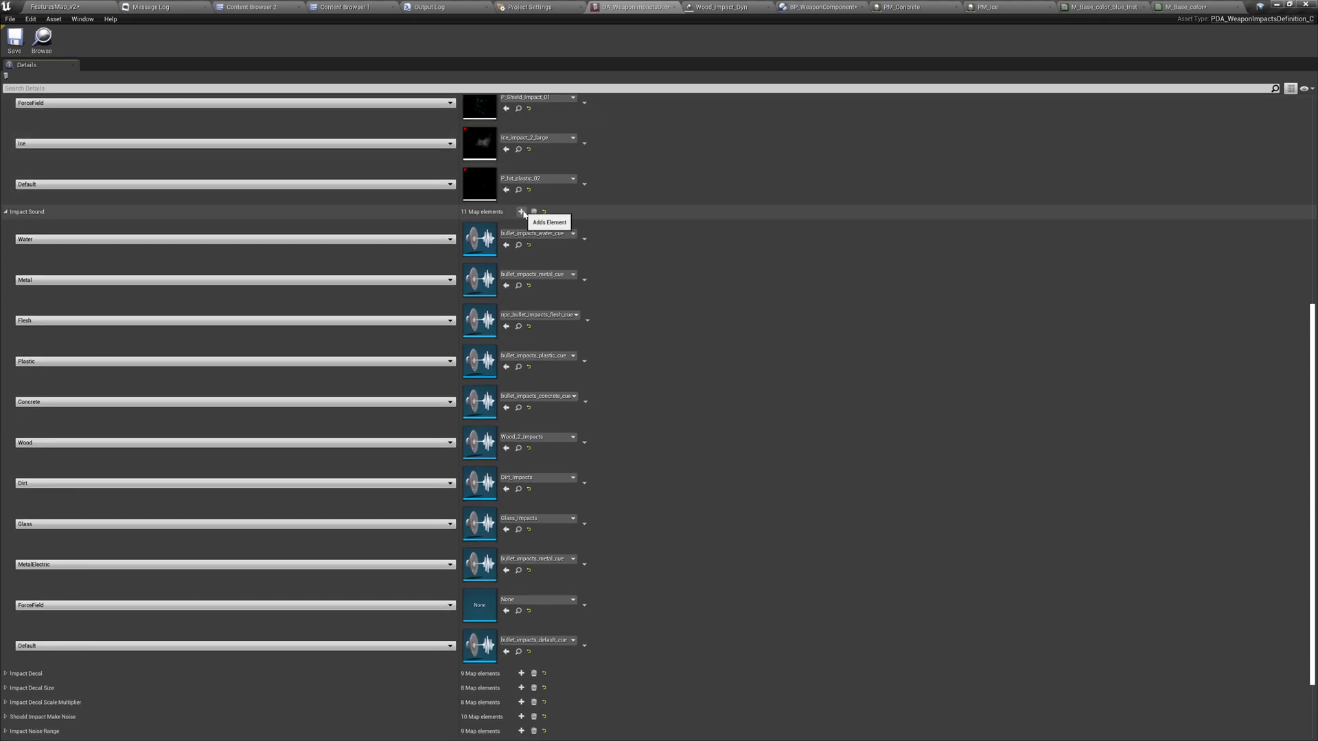
Step: Change the last Impact Sound entry's key to Ice
left_click(522, 213)
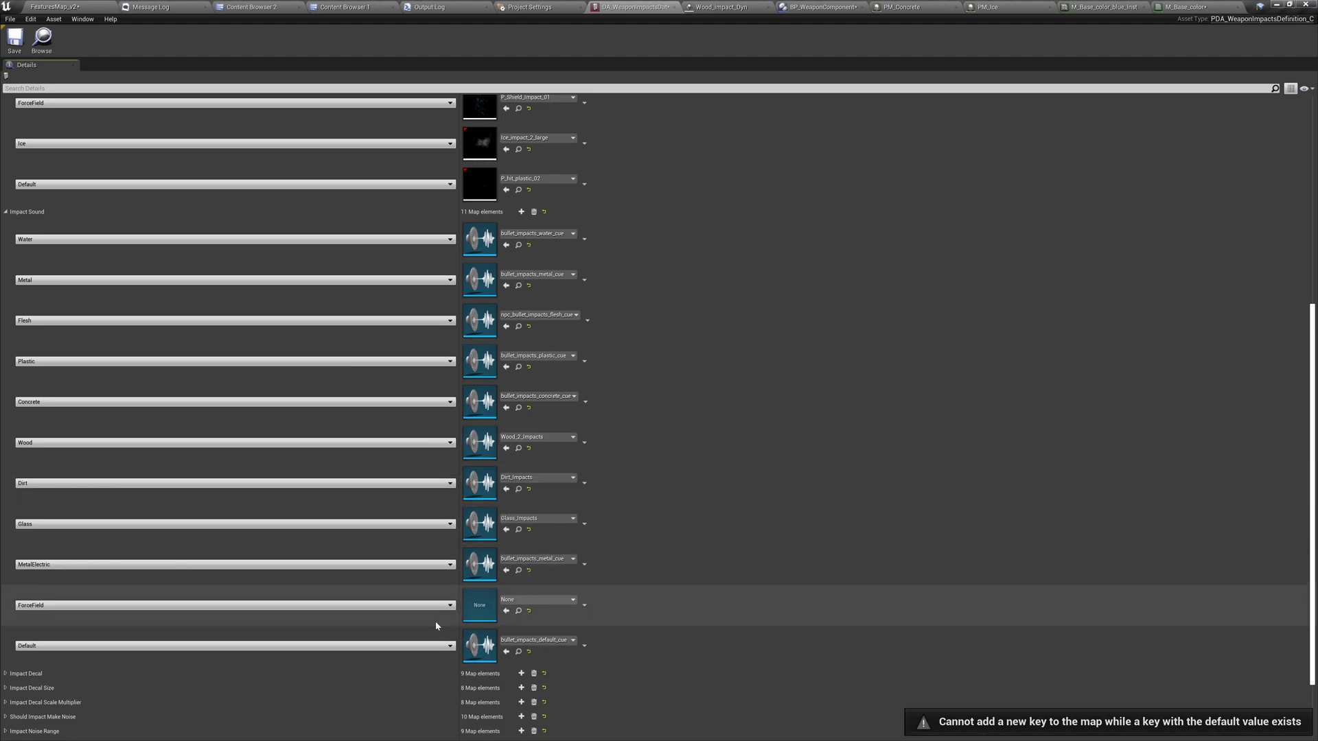
left_click(437, 650)
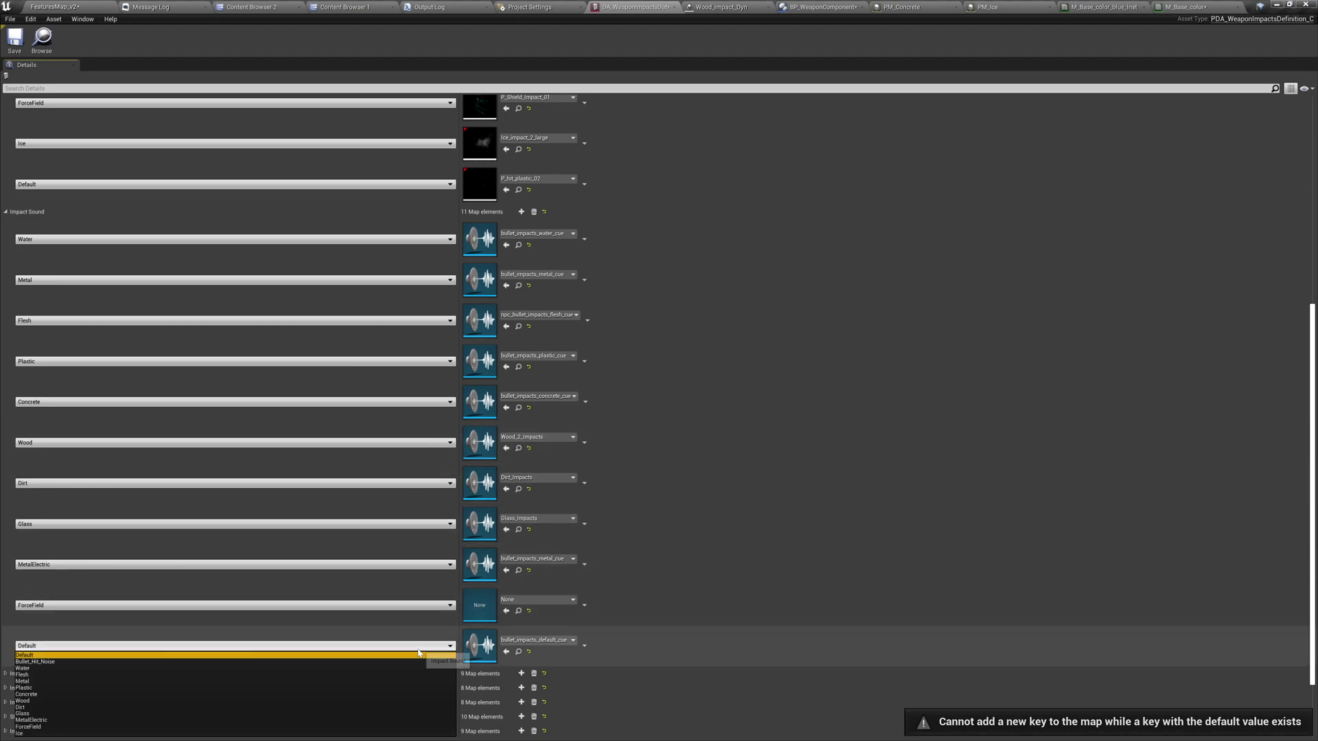
left_click(302, 730)
scroll(374, 439, "down", 2)
scroll(374, 440, "up", 1)
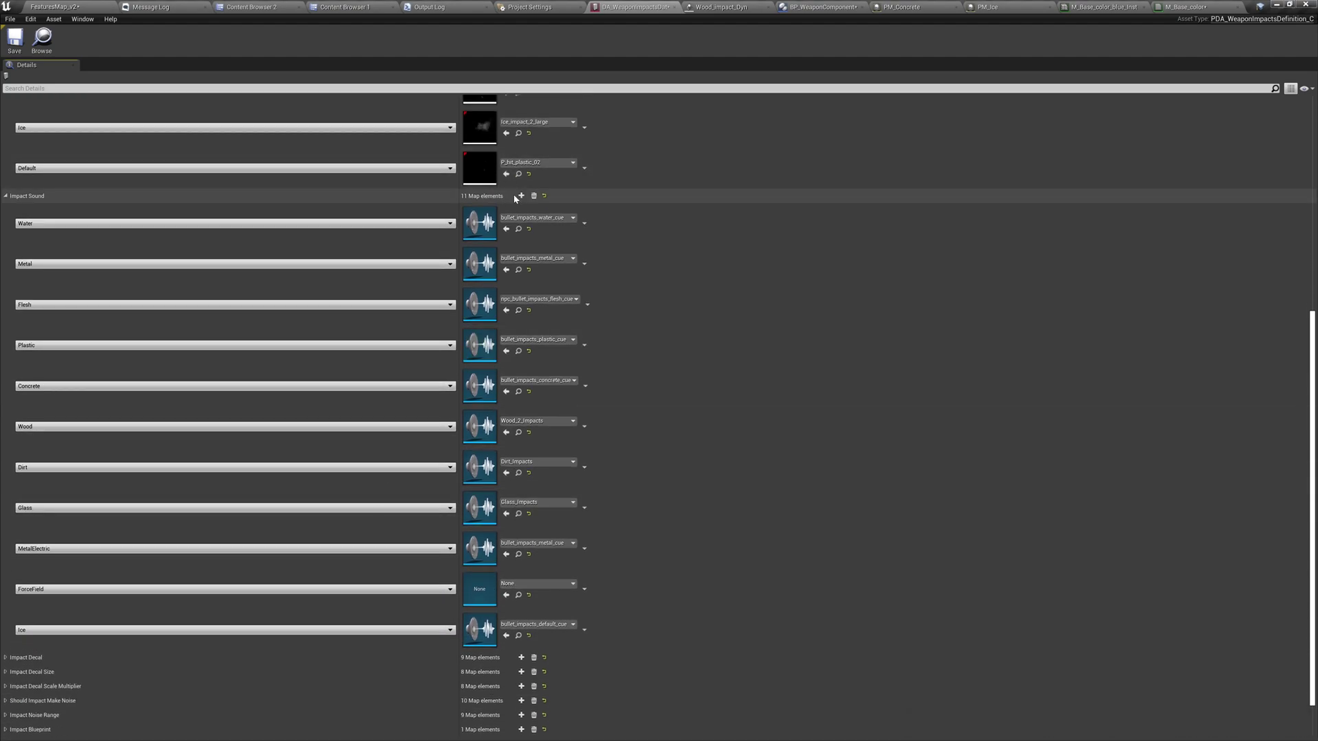
Step: Add a Default Impact Sound entry and paste bullet_impacts_default_cue into it
left_click(522, 197)
scroll(344, 483, "down", 3)
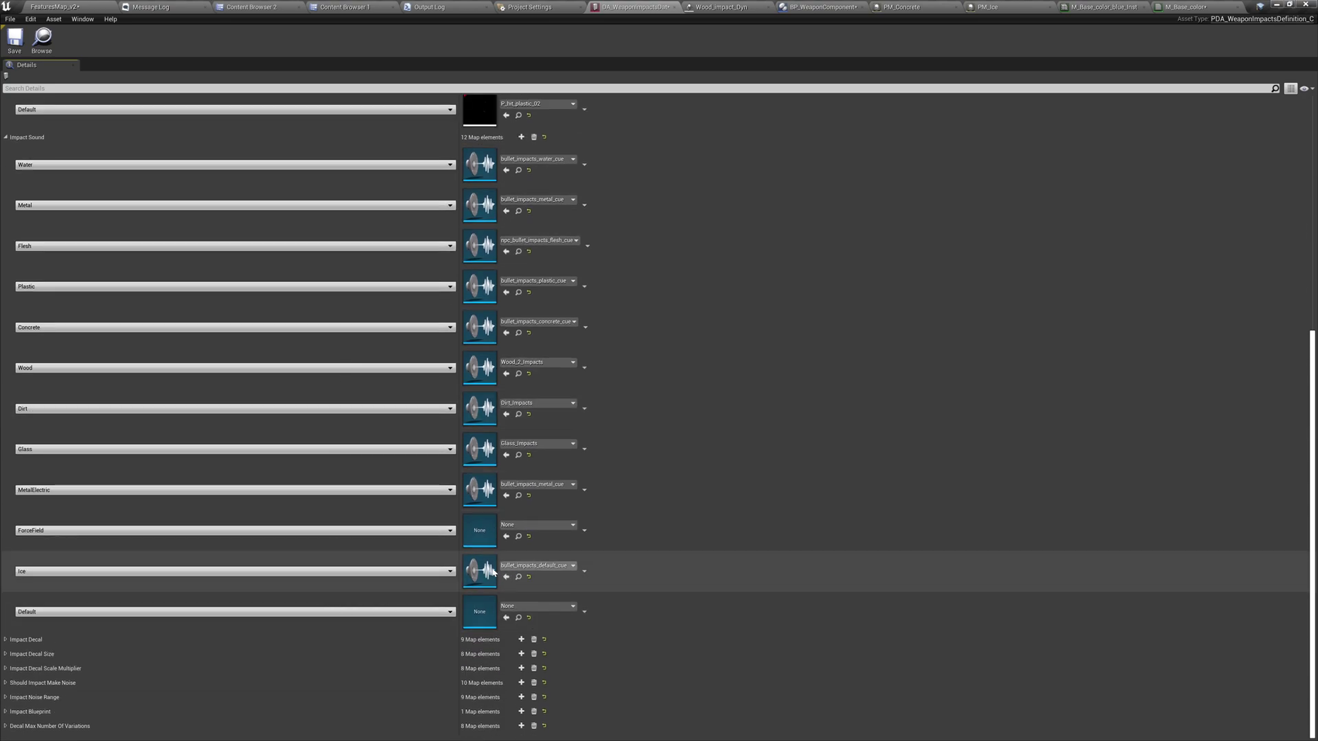
right_click(480, 570)
left_click(493, 573)
right_click(483, 612)
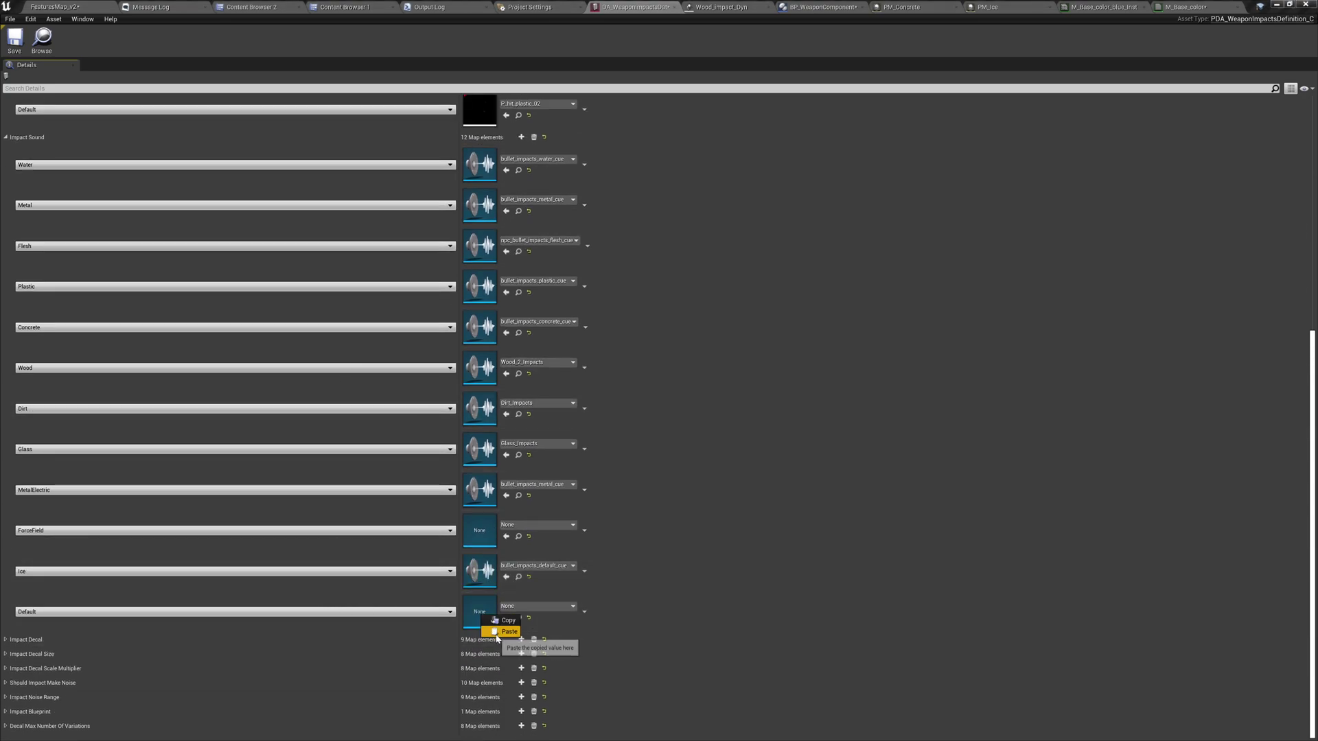
left_click(503, 626)
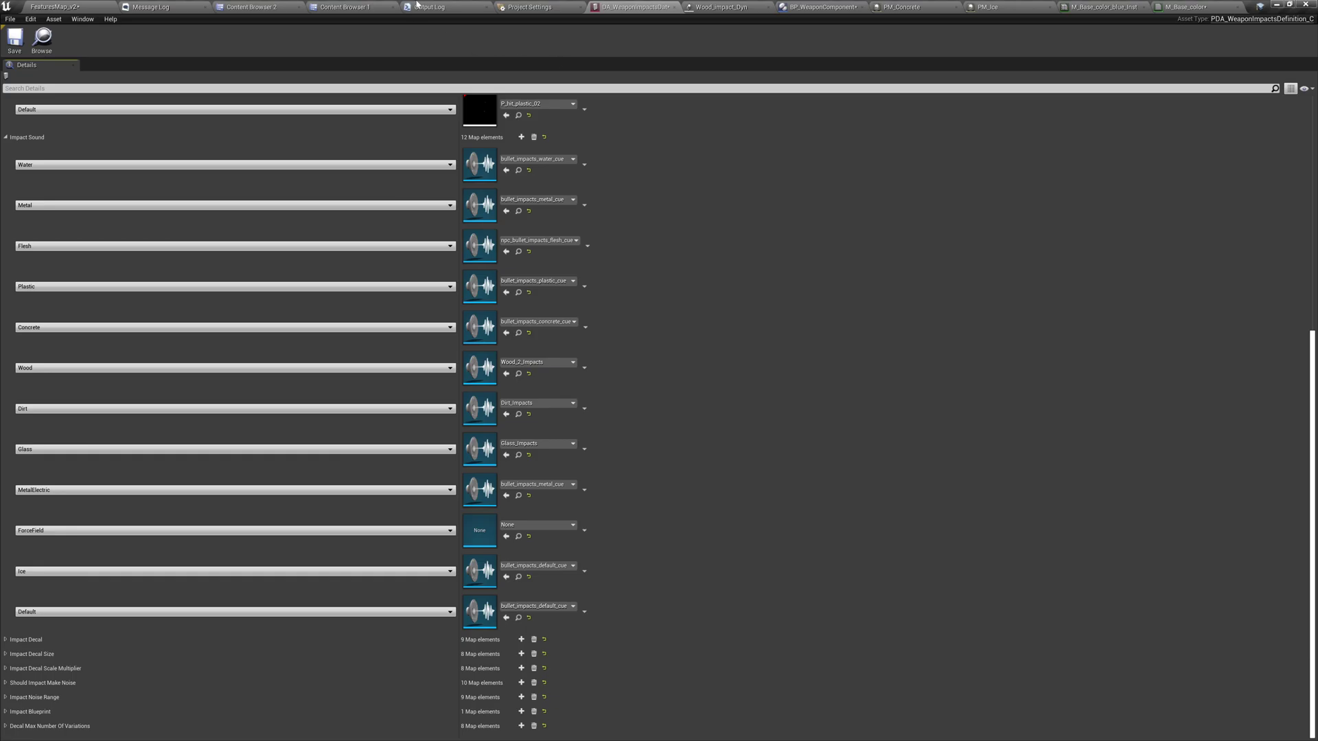
left_click(374, 6)
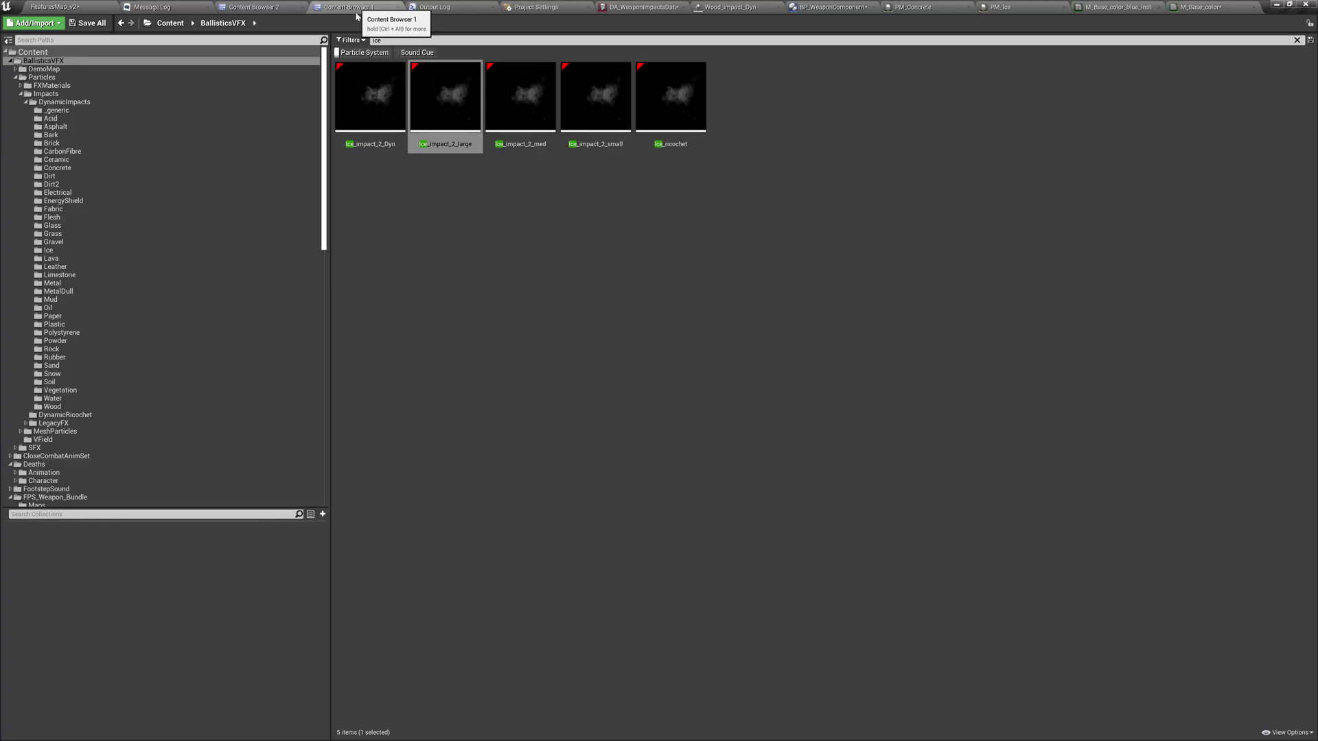
Step: List the sound cues in BallisticsVFX and assign Paper_Impacts to the Ice impact sound entry
left_click(368, 52)
left_click(412, 53)
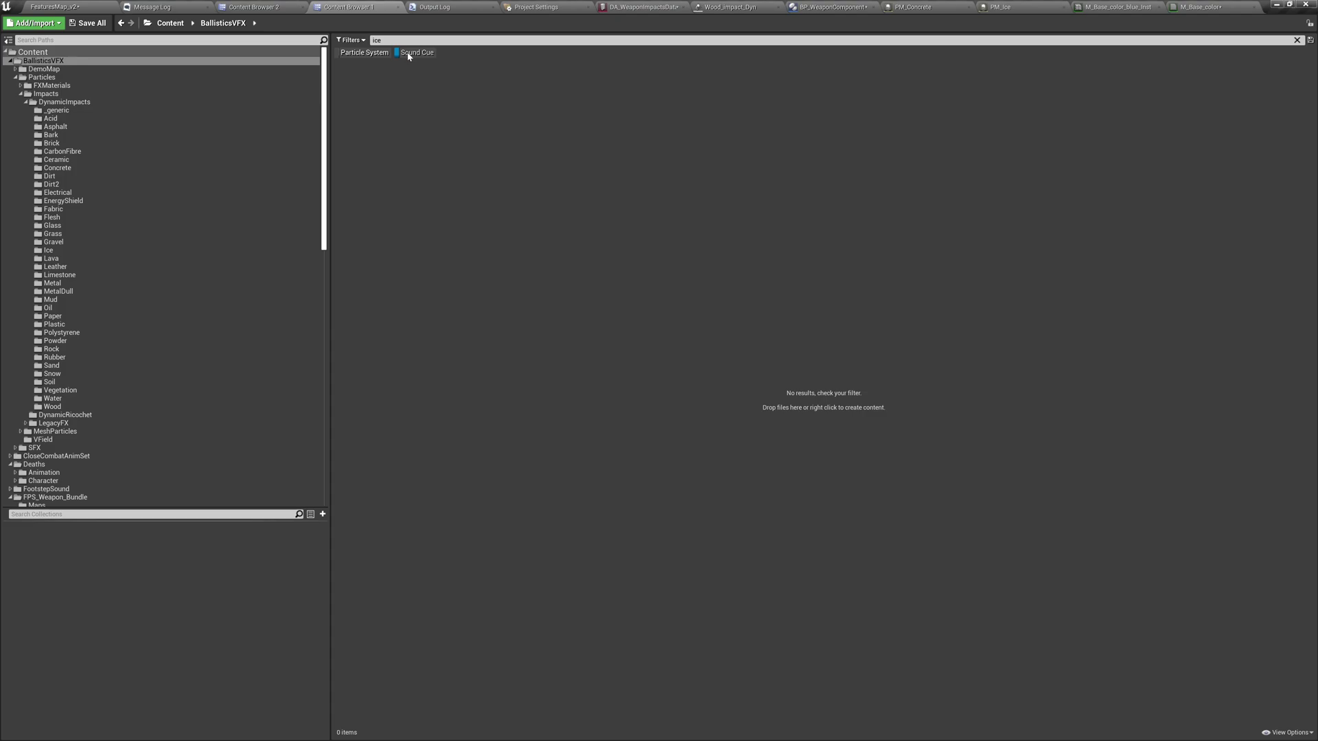
left_click(84, 61)
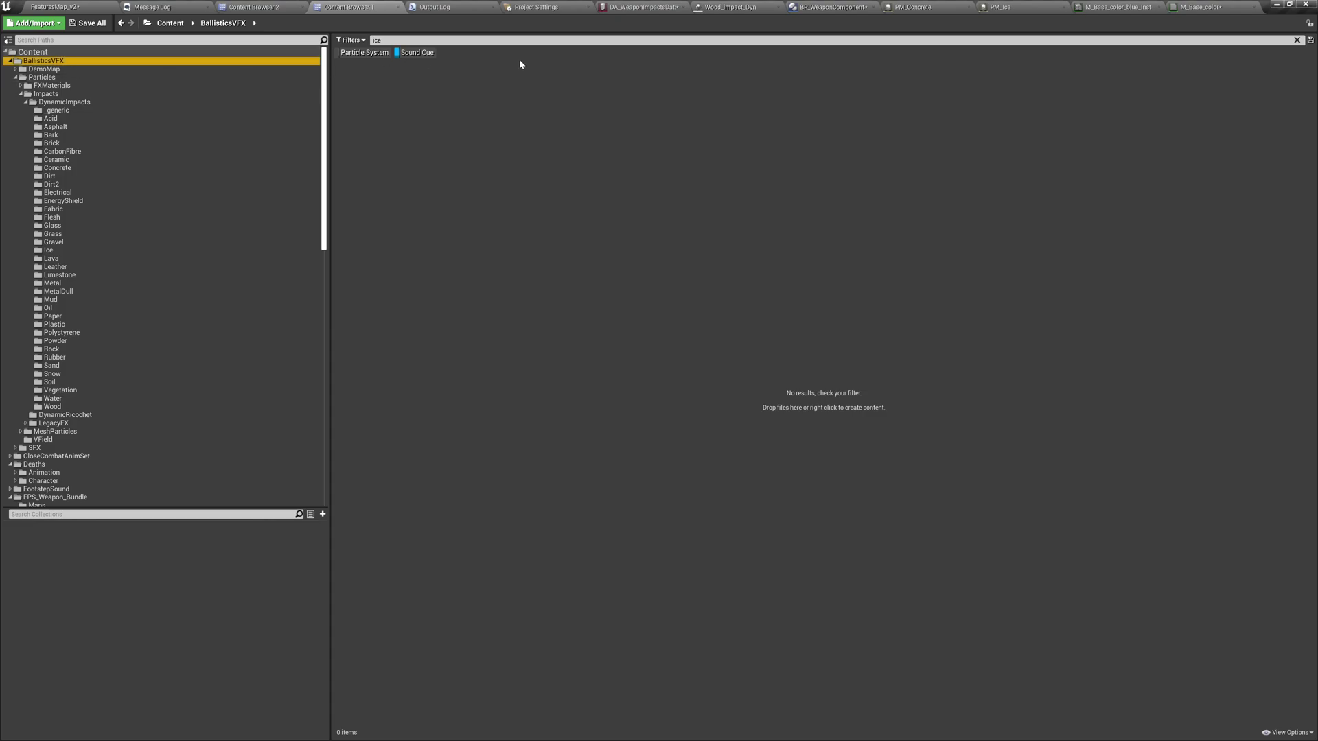
left_click(414, 44)
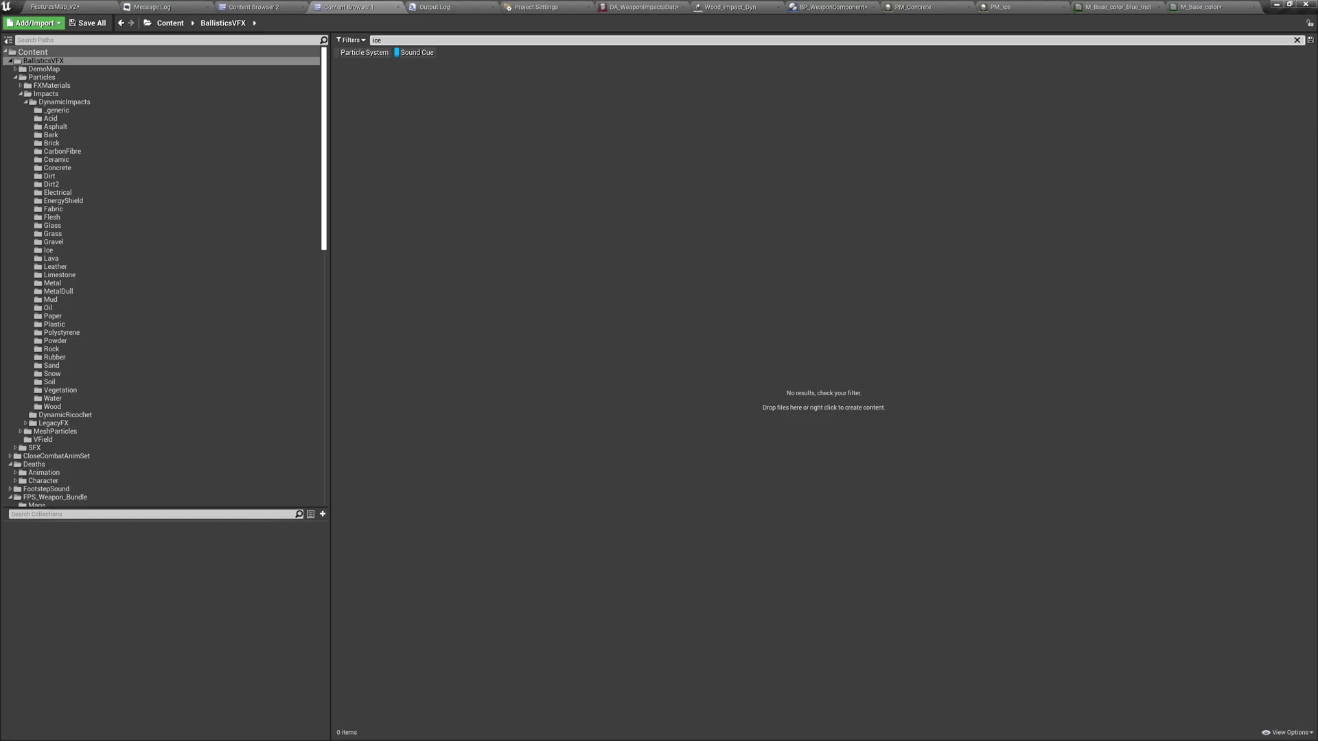
left_click(1296, 40)
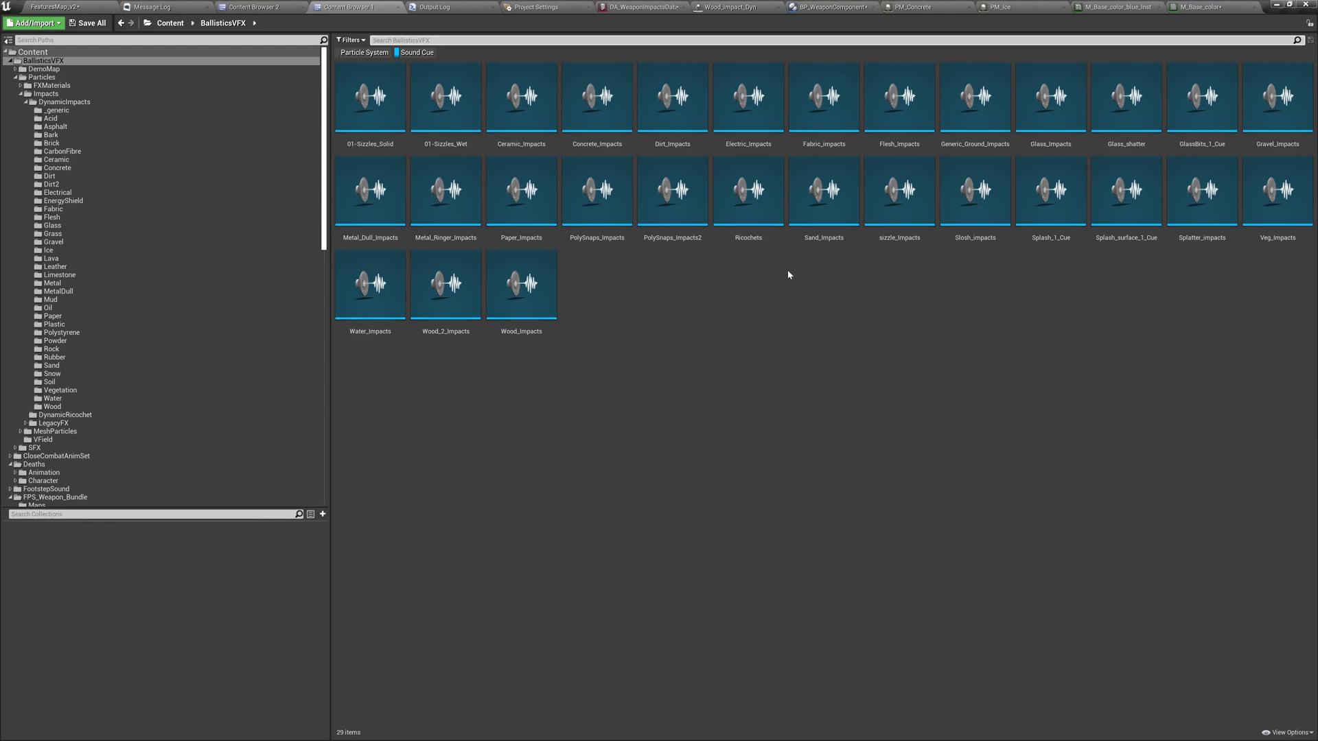
mouse_move(516, 191)
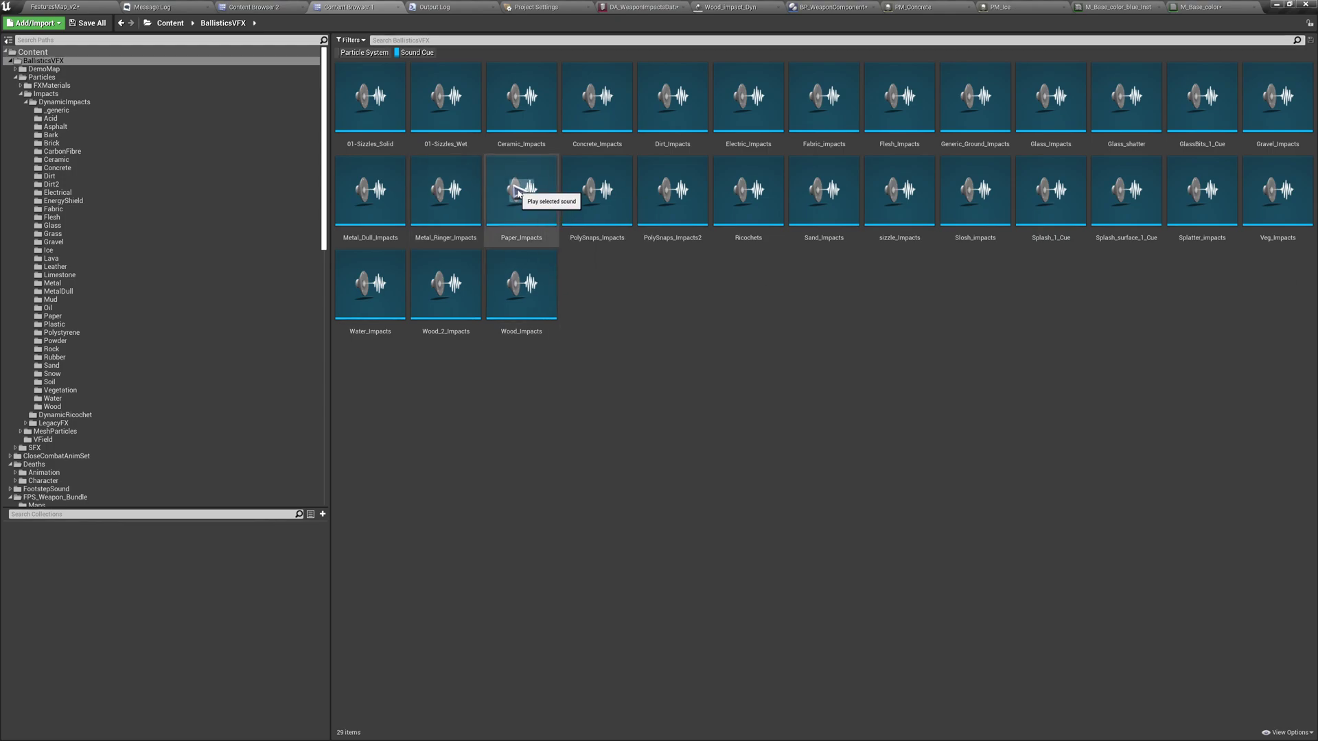
left_click(536, 215)
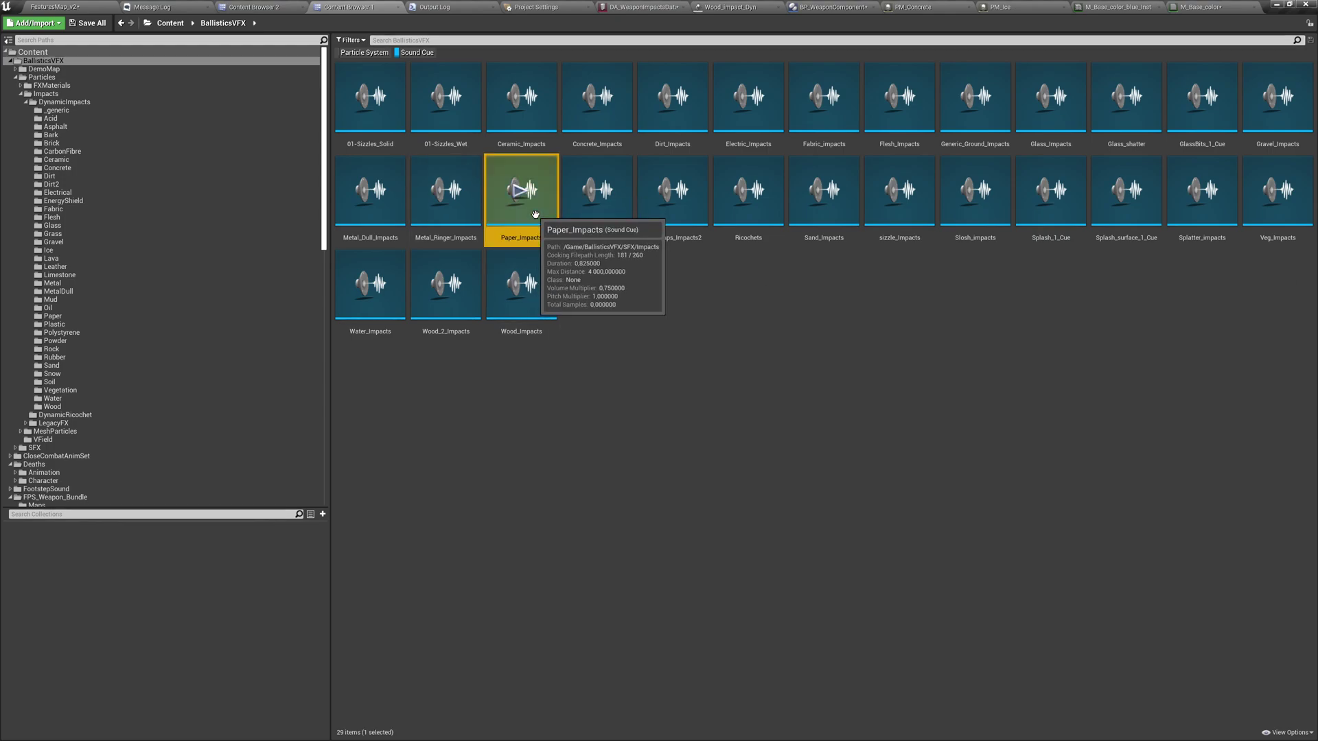
left_click(642, 7)
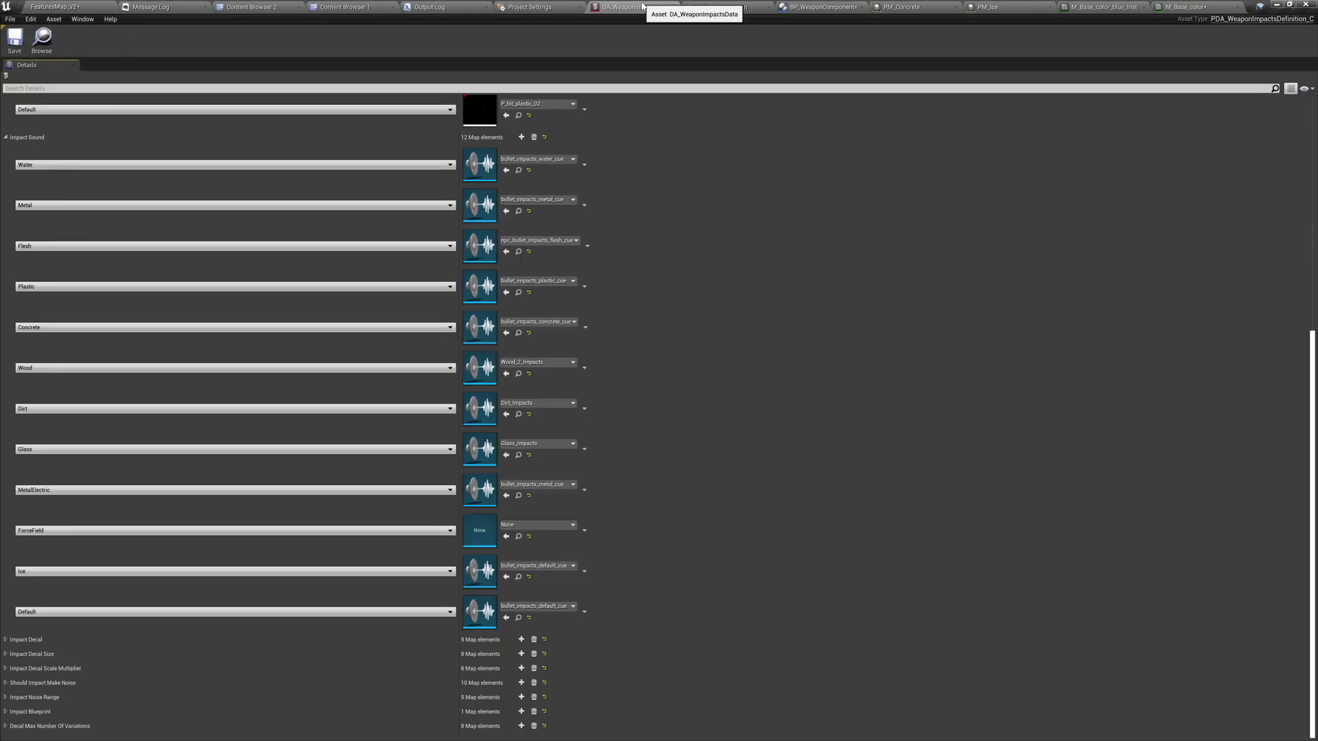
left_click(506, 577)
scroll(722, 508, "up", 1)
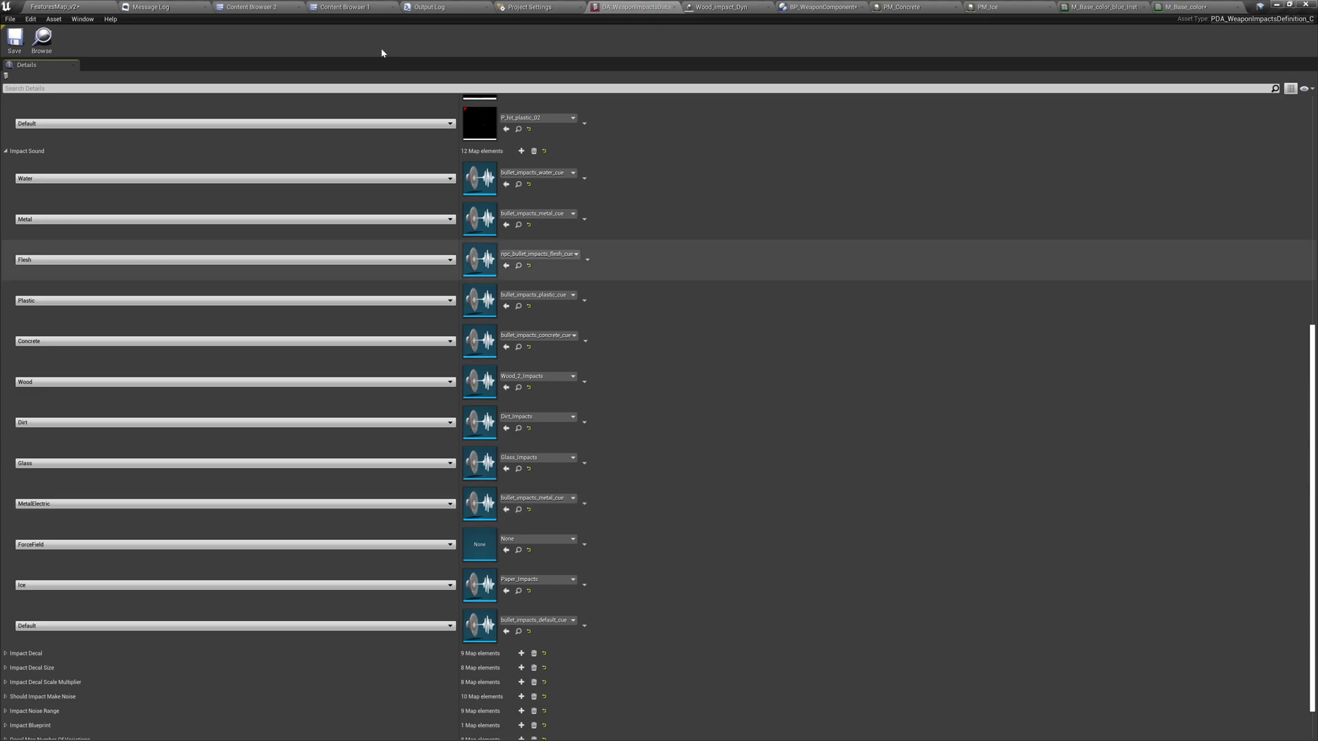
Step: Play FeaturesMap_v2 and fire several bursts at the blue ice slab to test the impacts
left_click(55, 7)
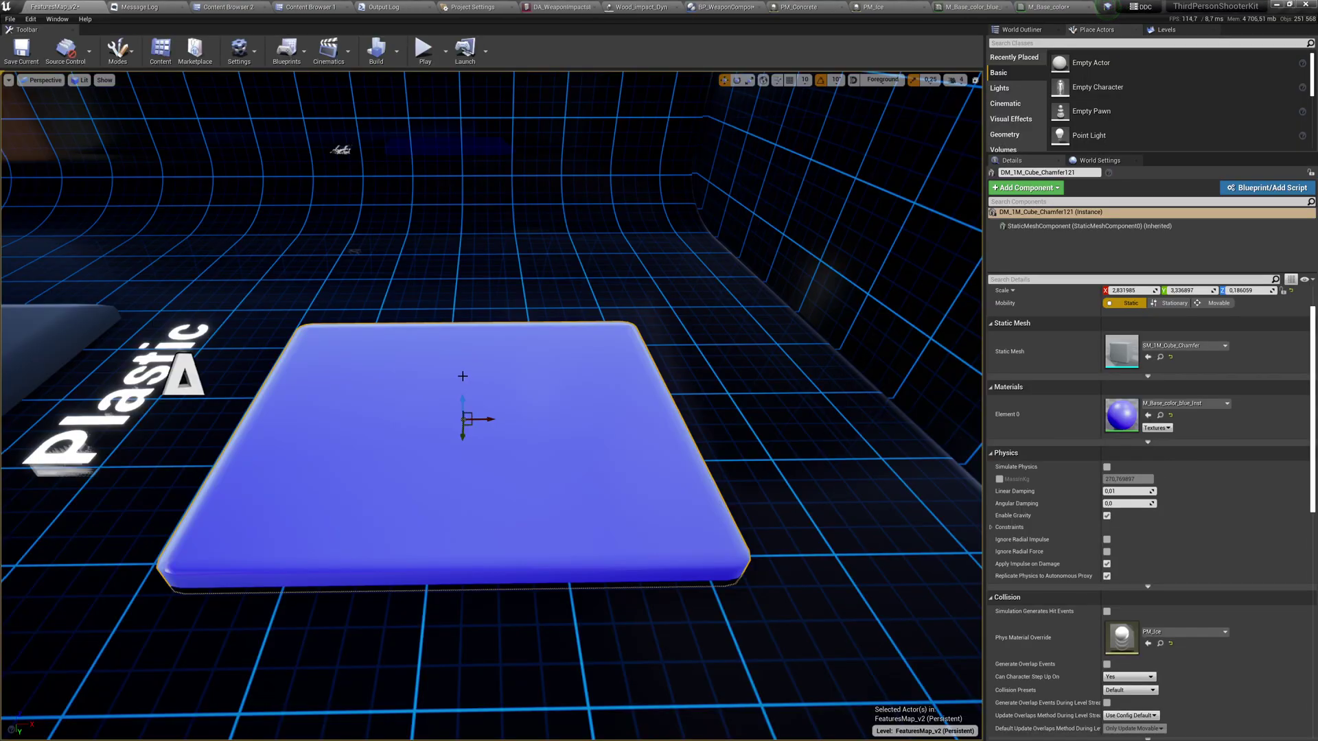
key("alt+p")
left_click(463, 376)
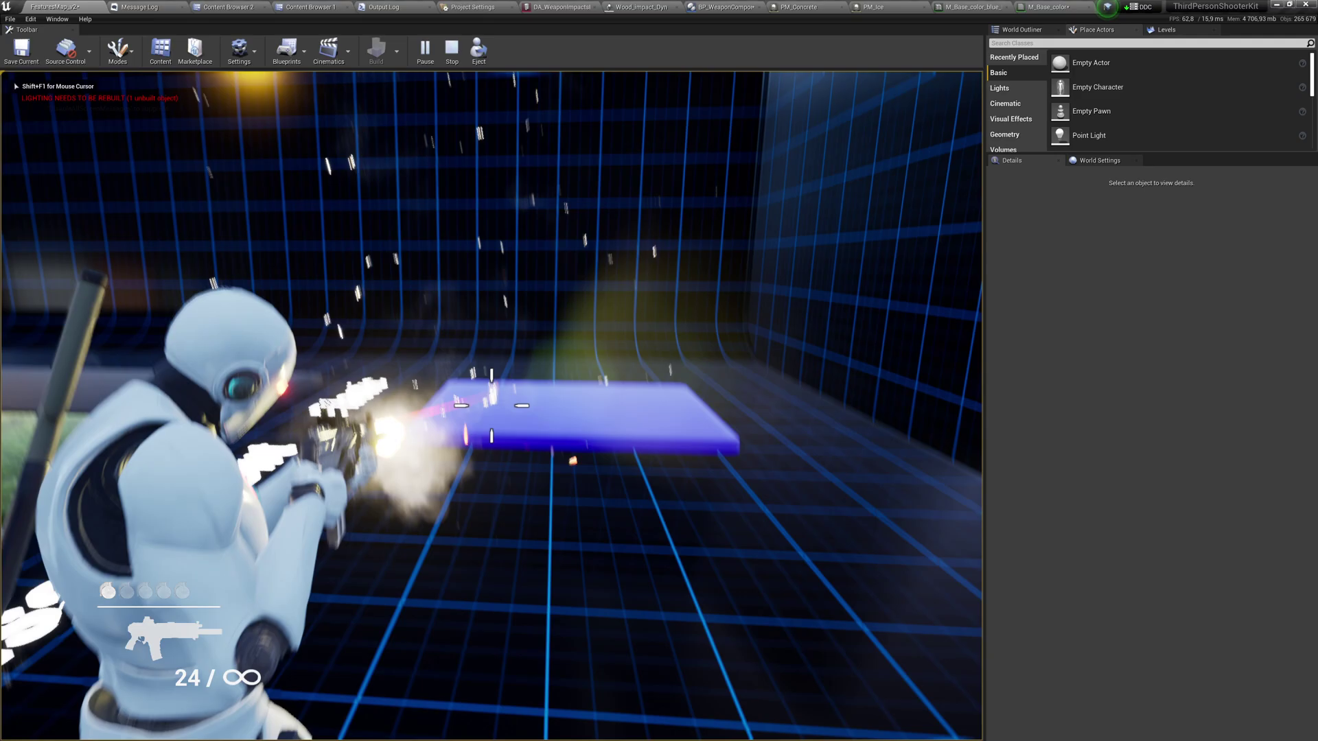
key("w")
left_click(491, 406)
left_click(492, 406)
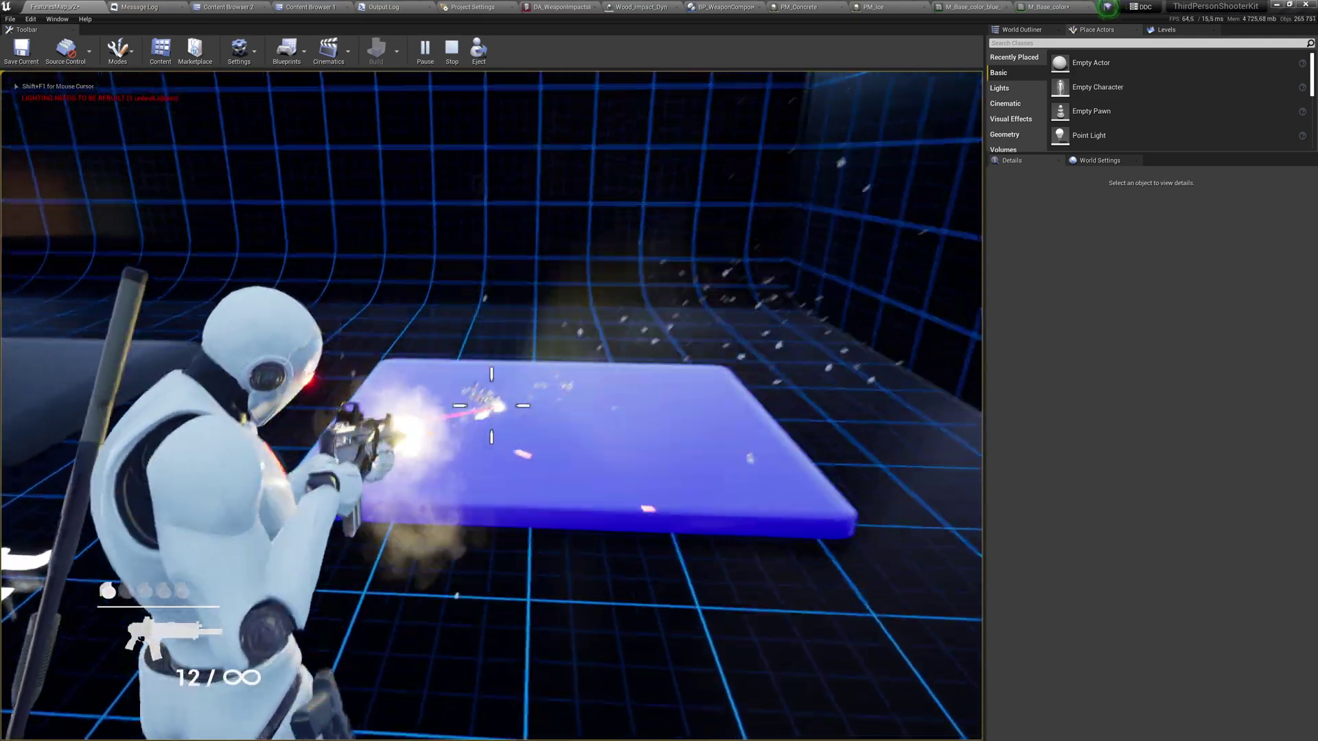
left_click_drag(491, 405, 491, 405)
Step: Reload, walk toward the Glass, Dirt and Plastic tiles, then stop the play session
key("r")
key("s")
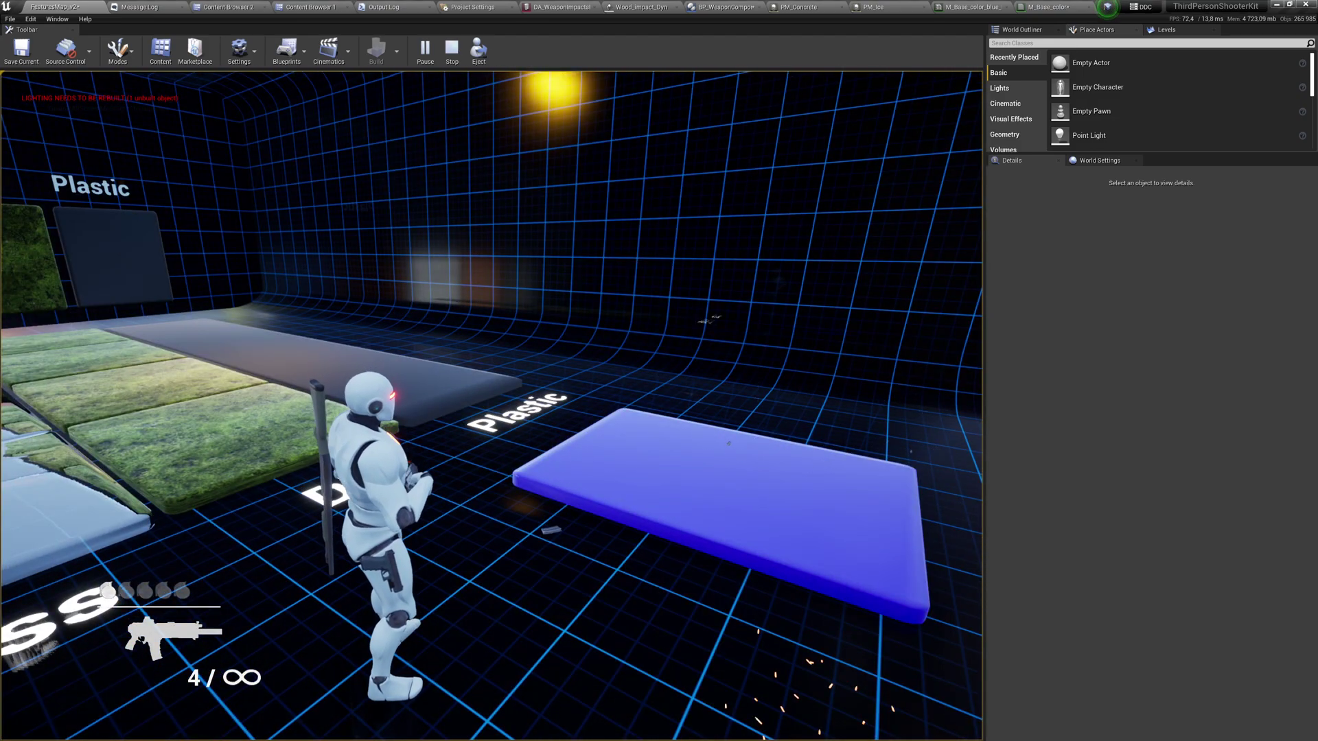
key("a")
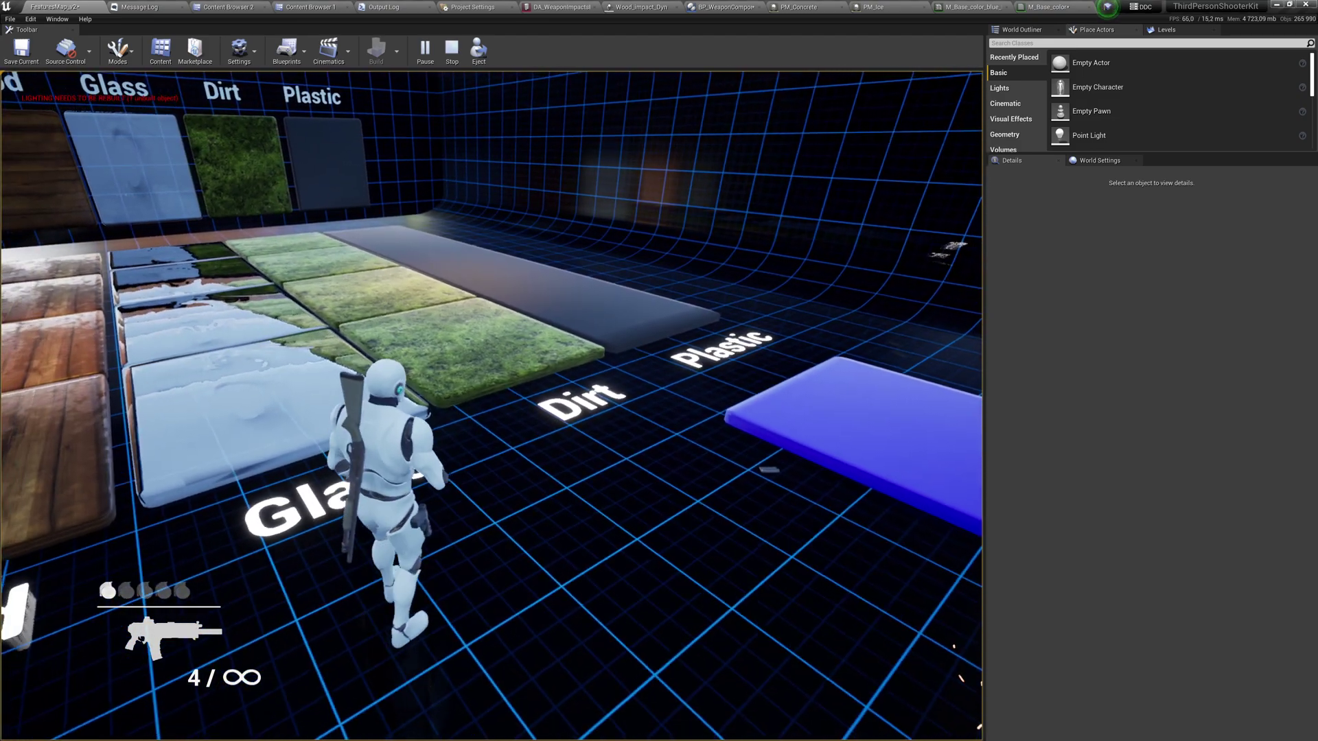
key("d")
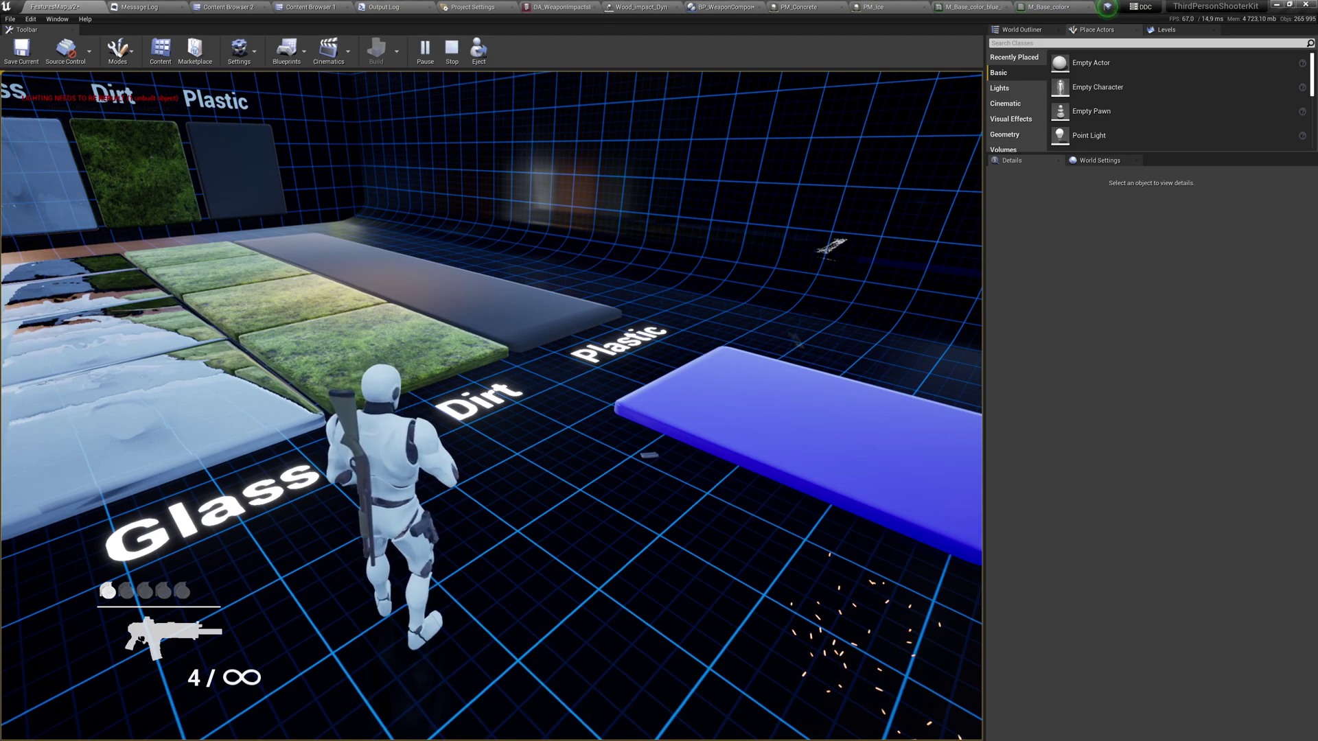
key("a")
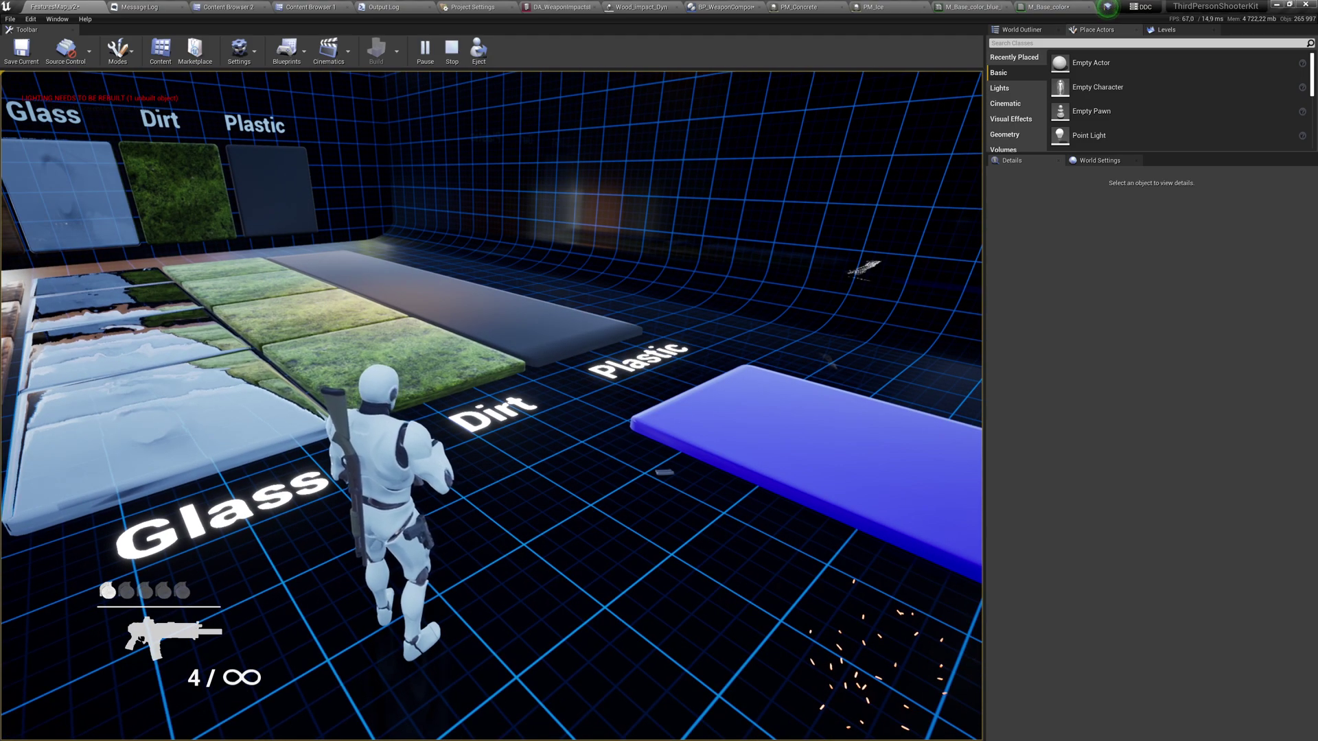
key("Escape")
Step: Expand the Impact Decal and Impact Blueprint maps in DA_WeaponImpactsData to review their entries
left_click(633, 7)
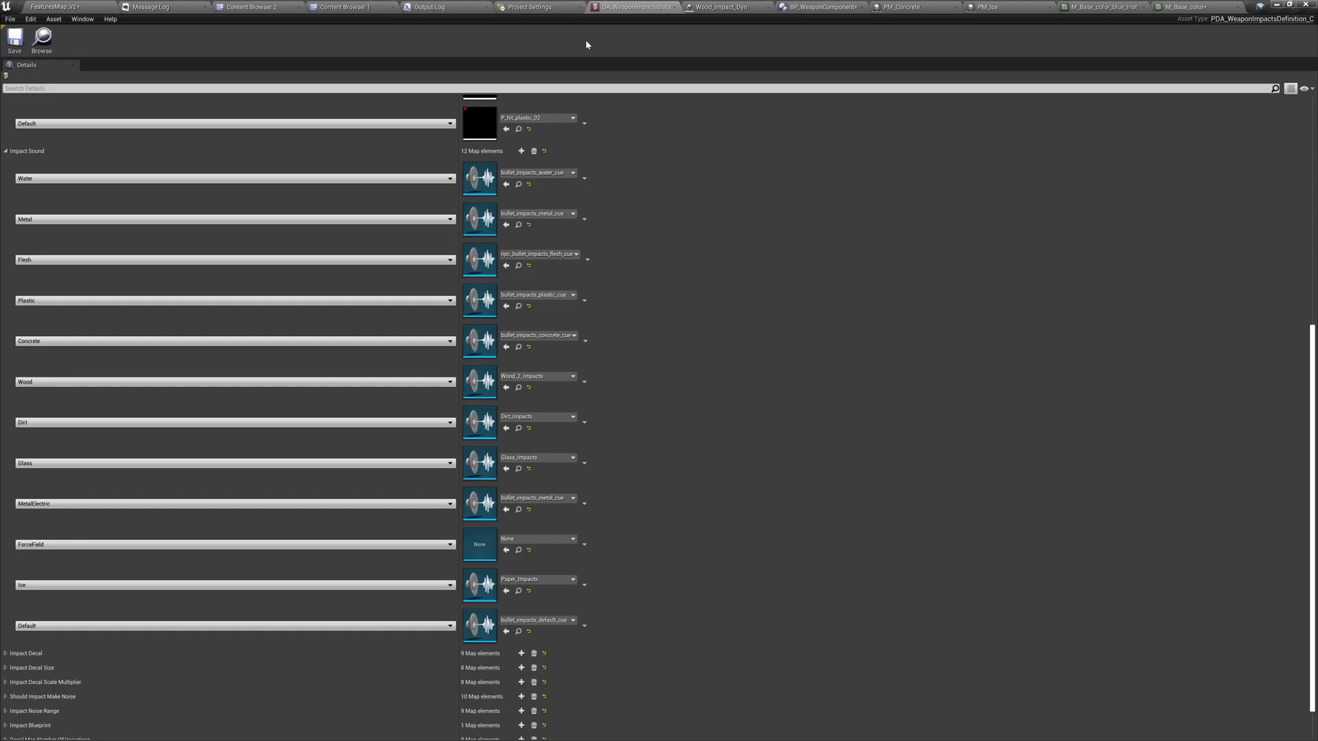
scroll(689, 236, "down", 1)
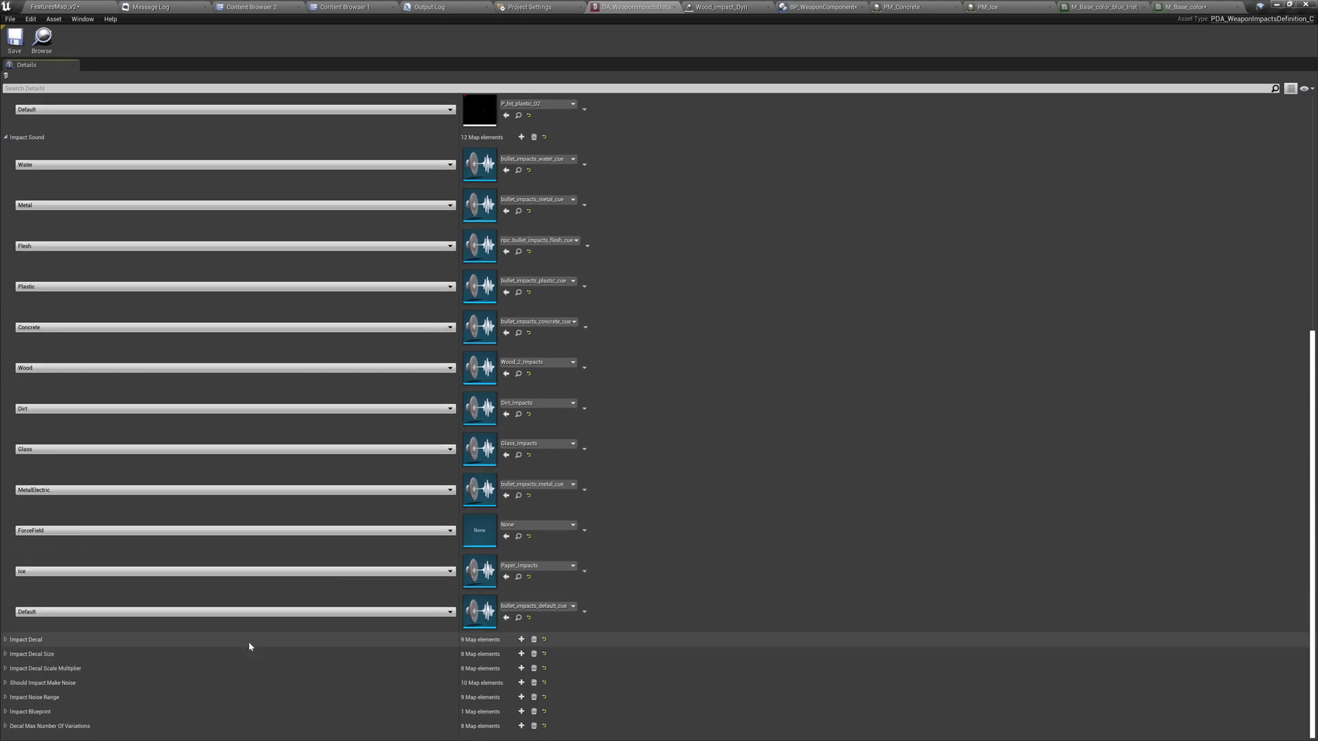
left_click(249, 643)
scroll(716, 376, "down", 5)
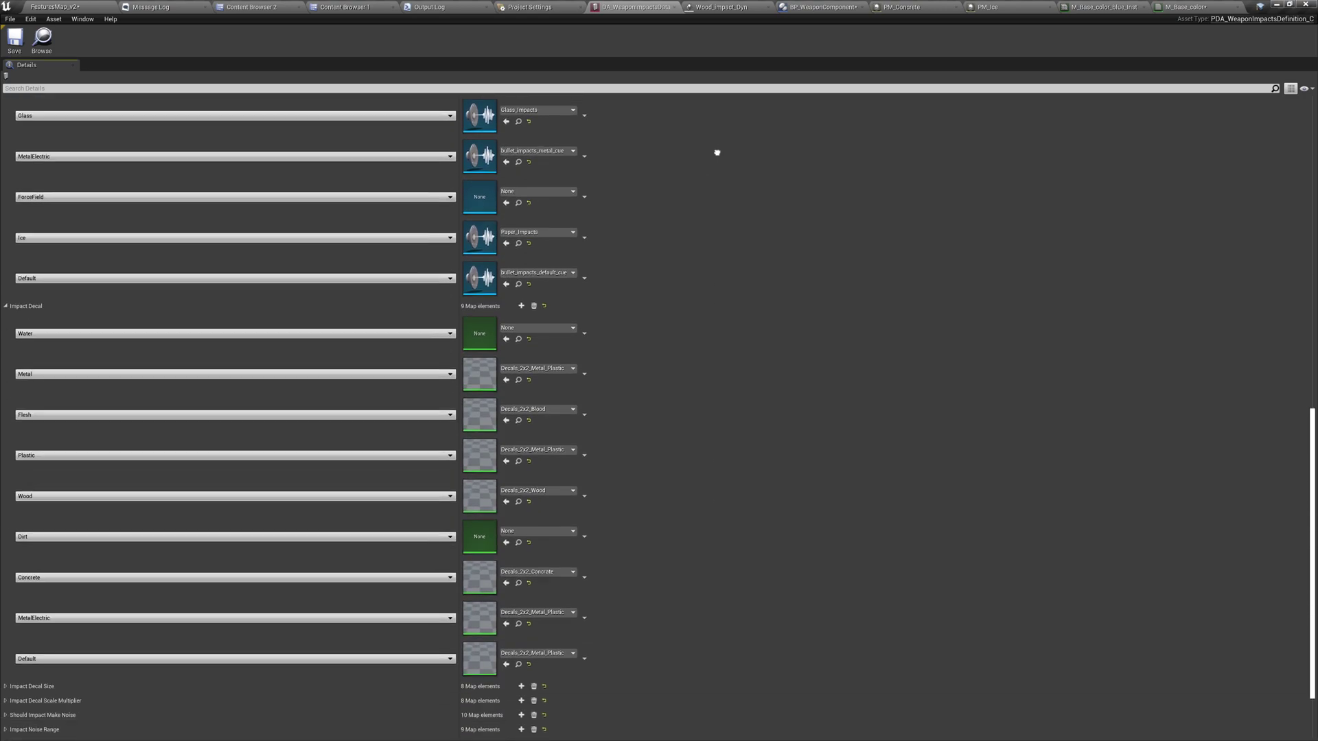
scroll(717, 152, "down", 1)
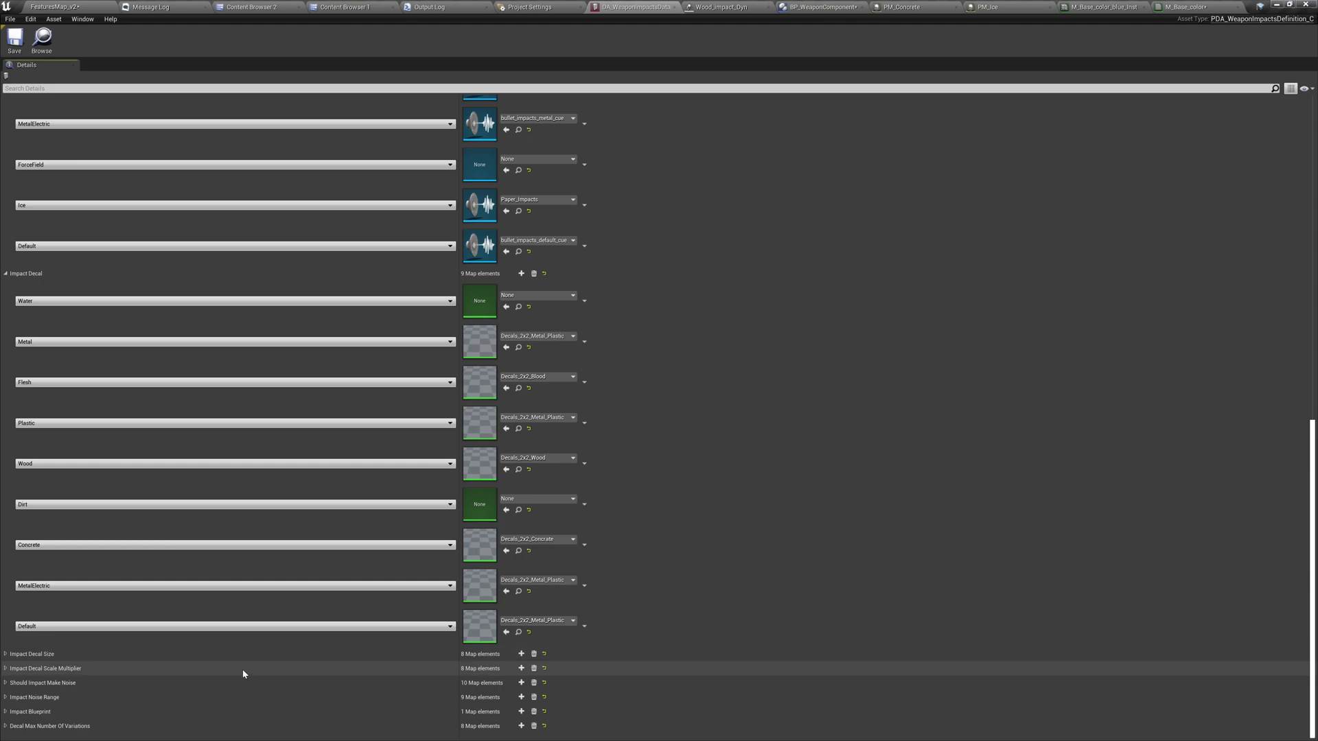
scroll(242, 670, "down", 1)
left_click(248, 710)
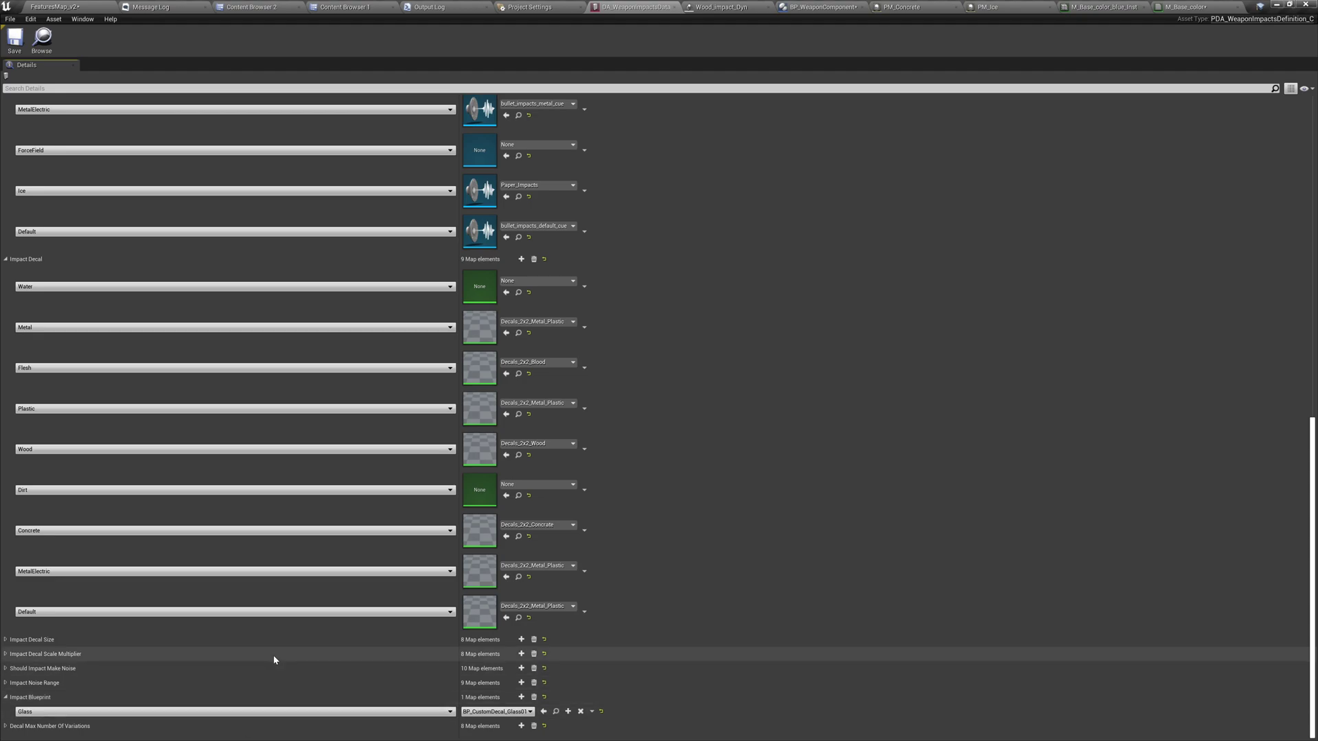
scroll(843, 405, "up", 5)
scroll(840, 427, "up", 7)
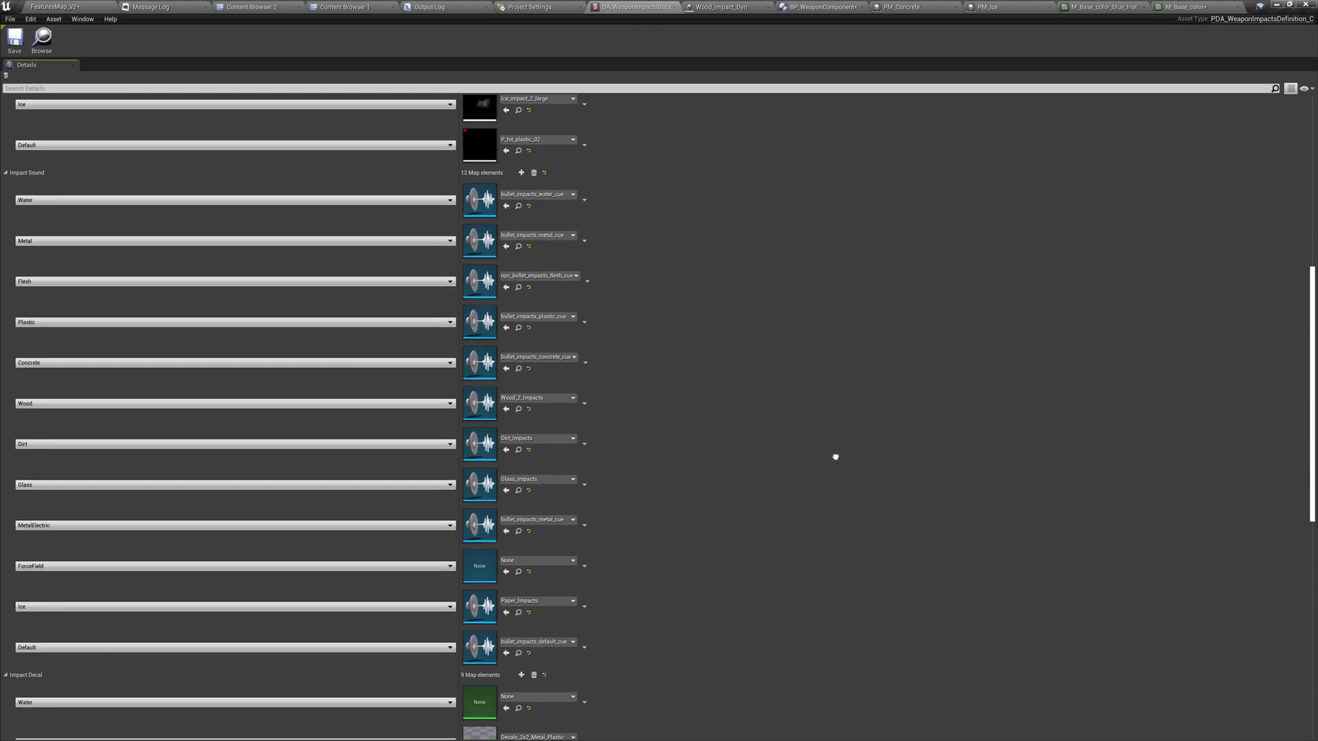